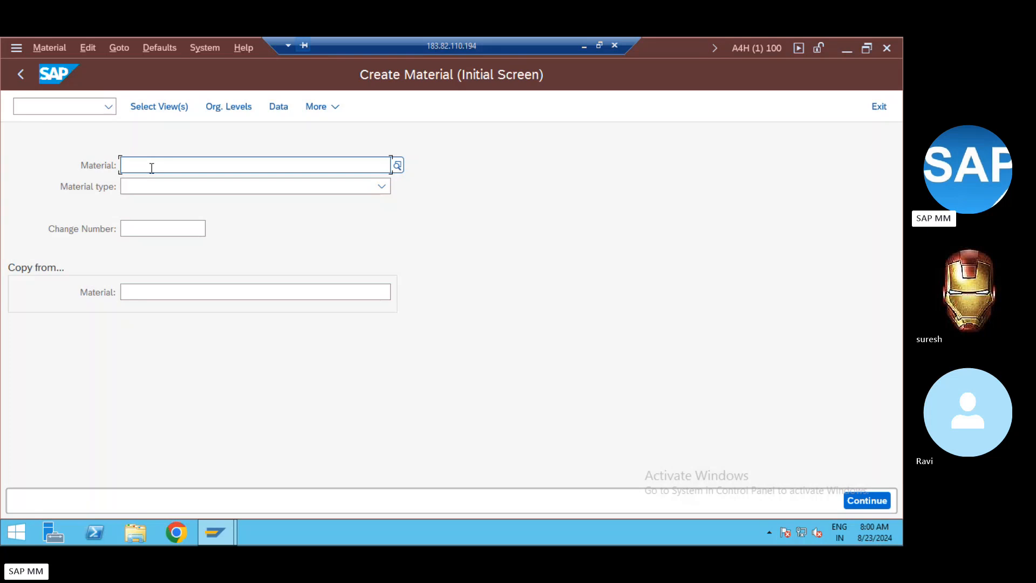
Step: Run /nspro and open the SAP Reference IMG structure
click(38, 107)
text(/nspro)
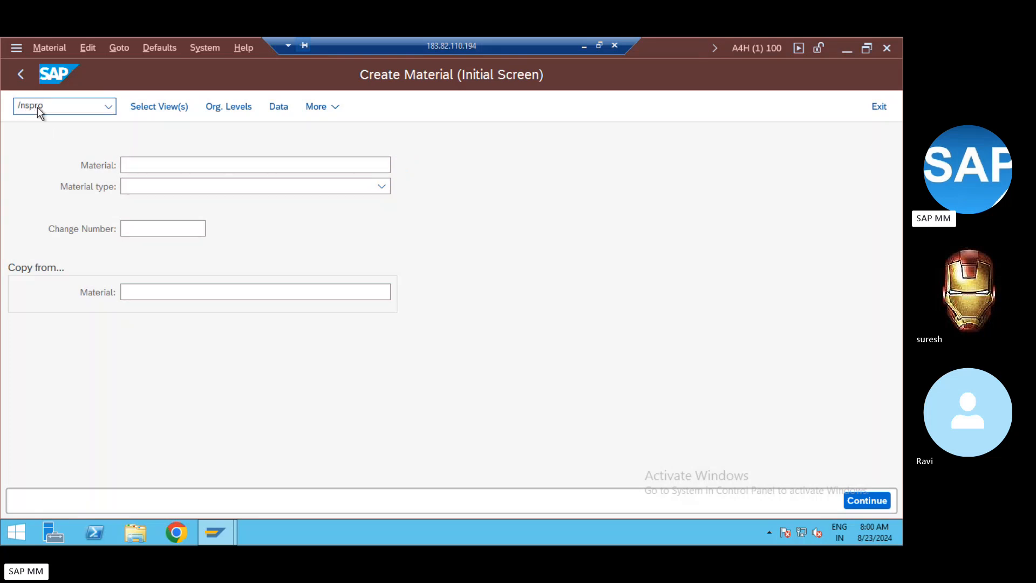
key(Return)
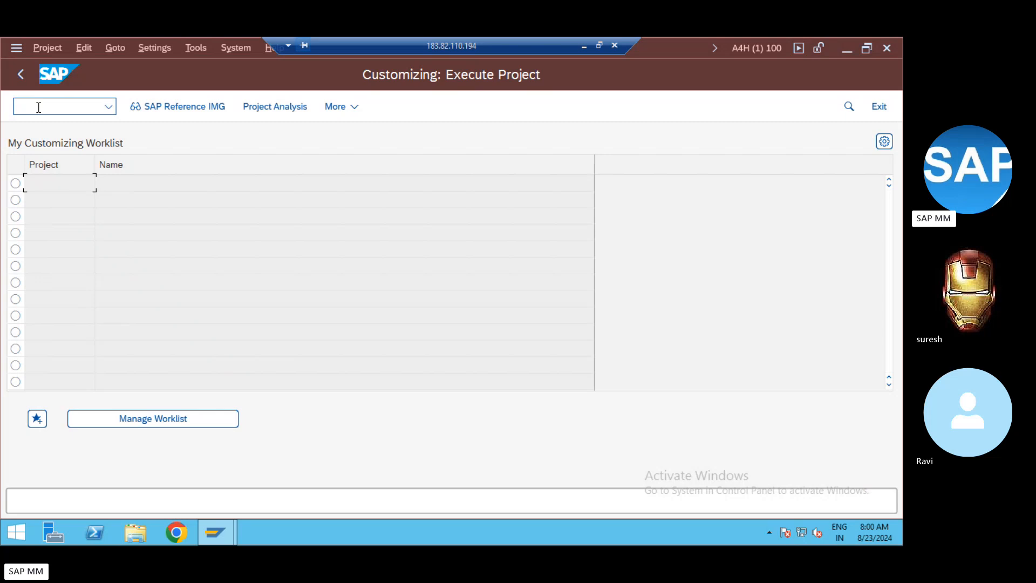
click(188, 111)
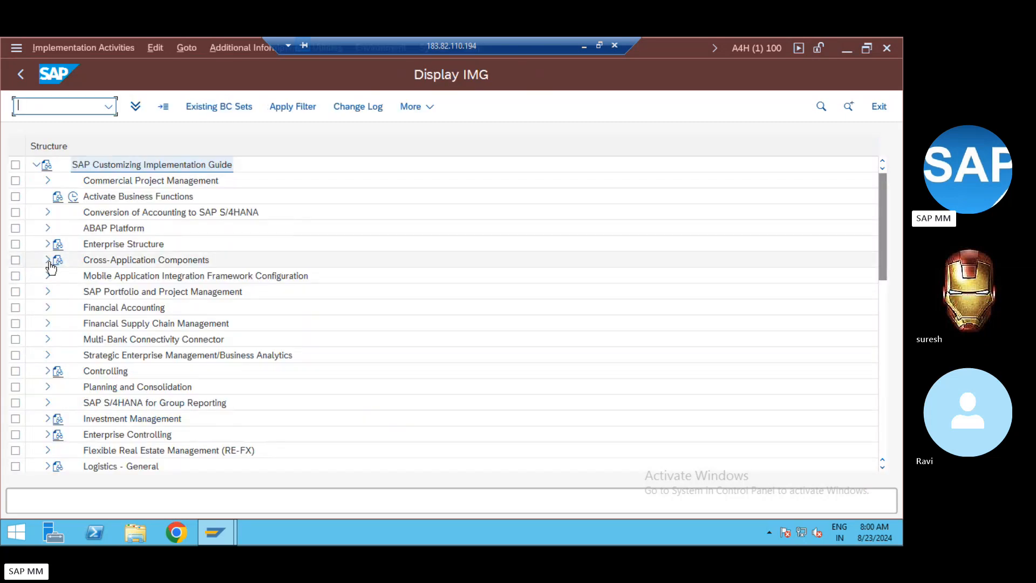
Step: Run Activate Extended Fields under Cross-Application Components > General Application Functions > Field Length Extension
click(48, 261)
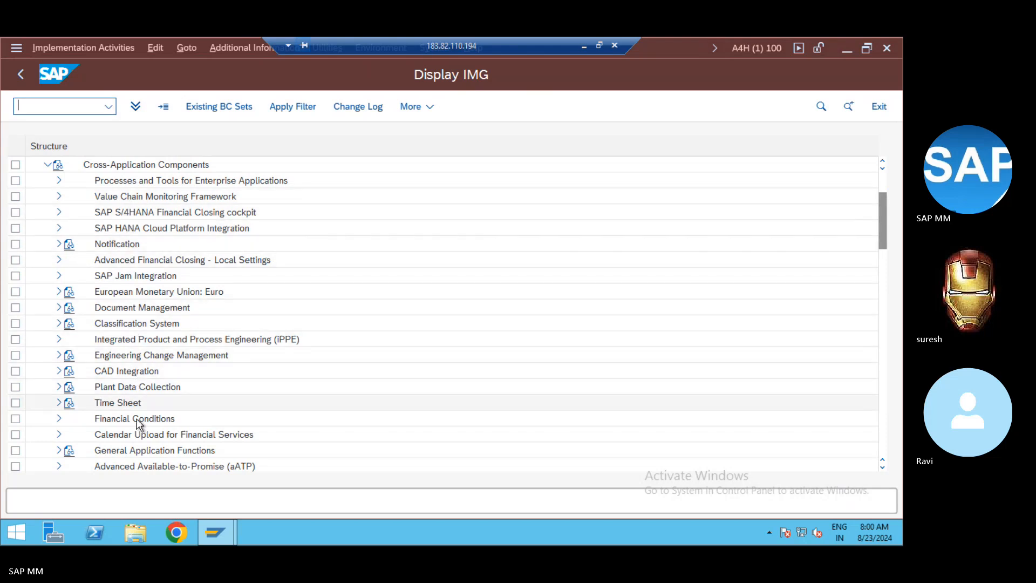
click(139, 451)
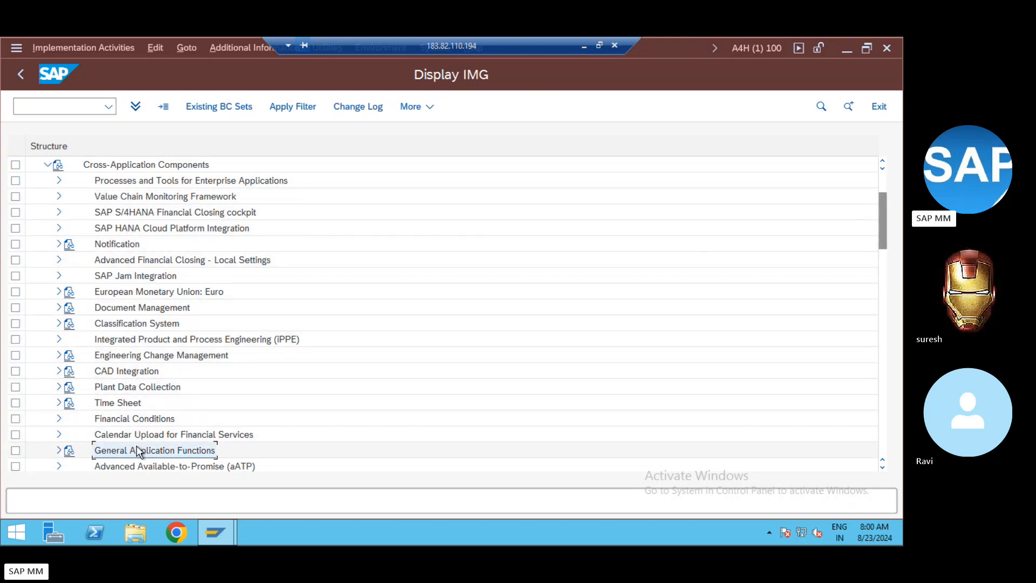
click(58, 454)
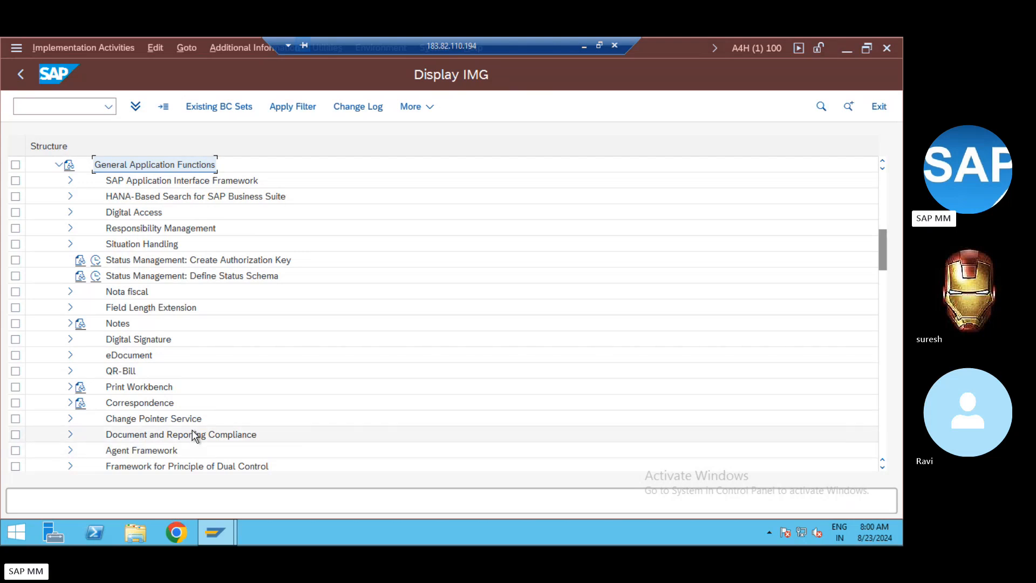
click(72, 307)
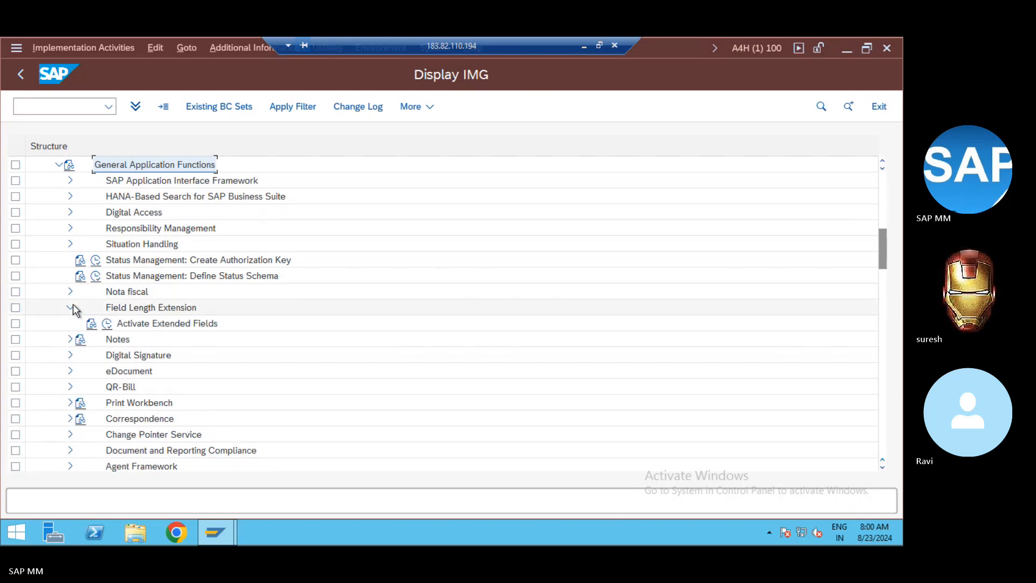
click(180, 329)
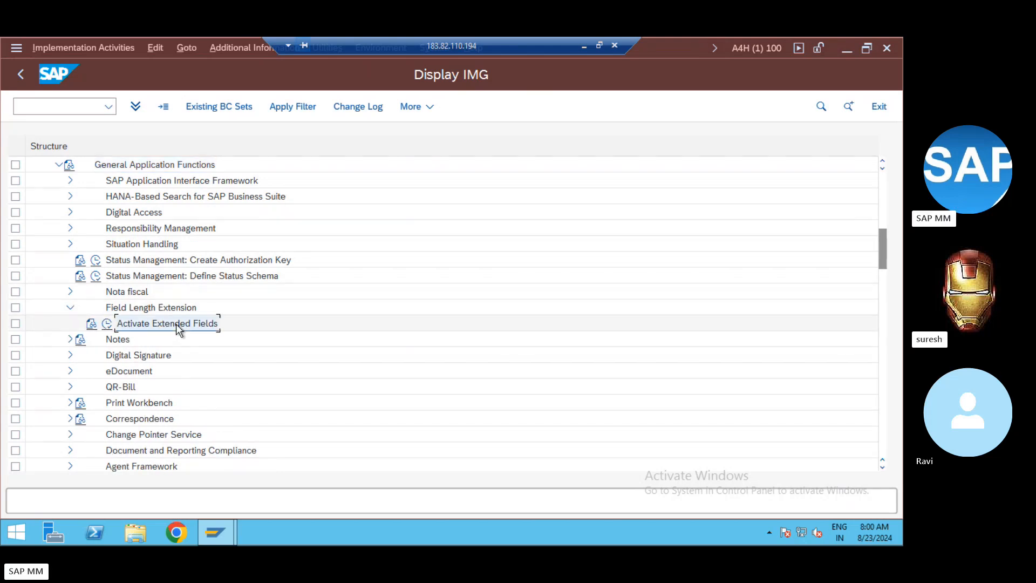
click(107, 324)
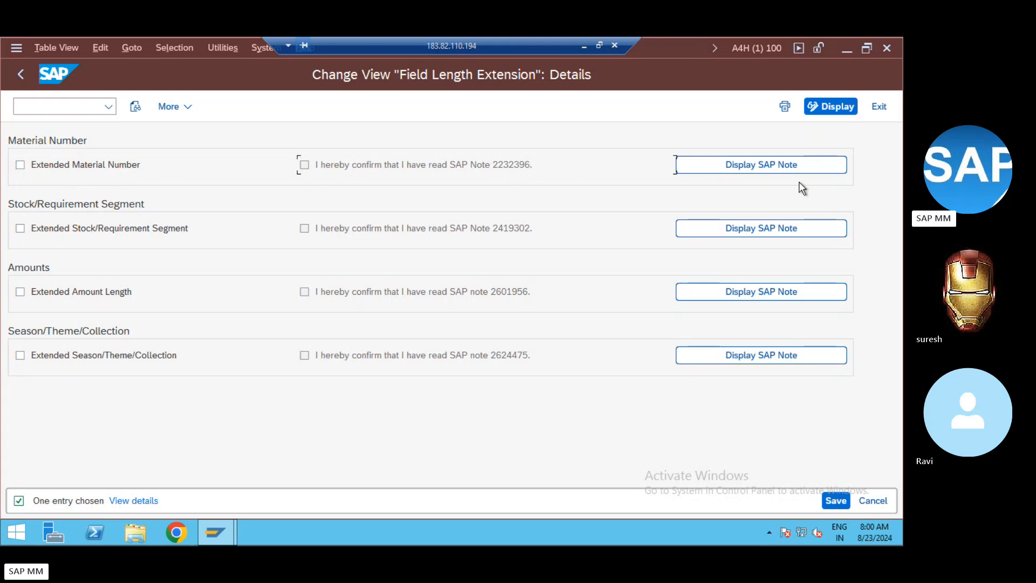
click(759, 163)
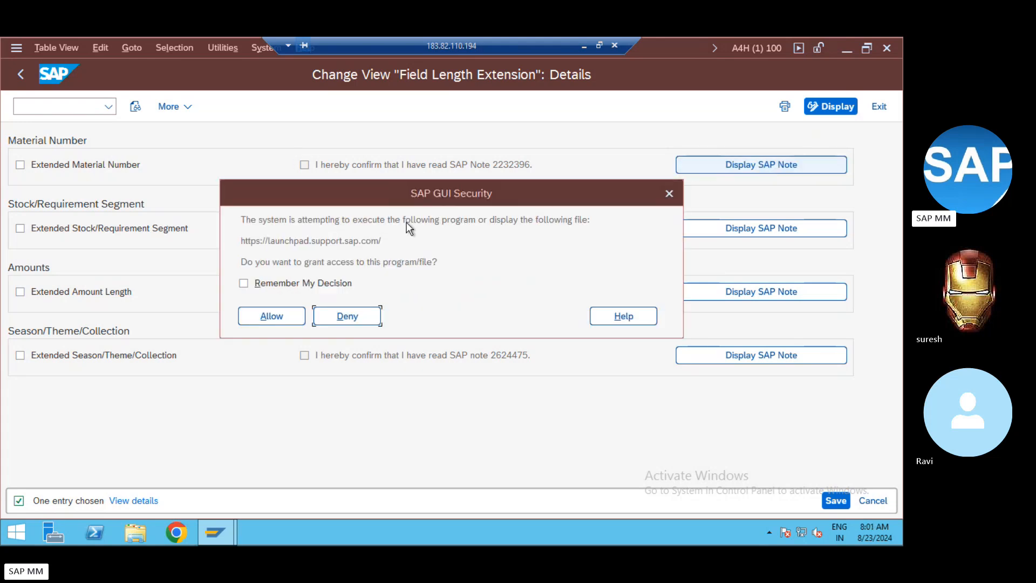
click(290, 317)
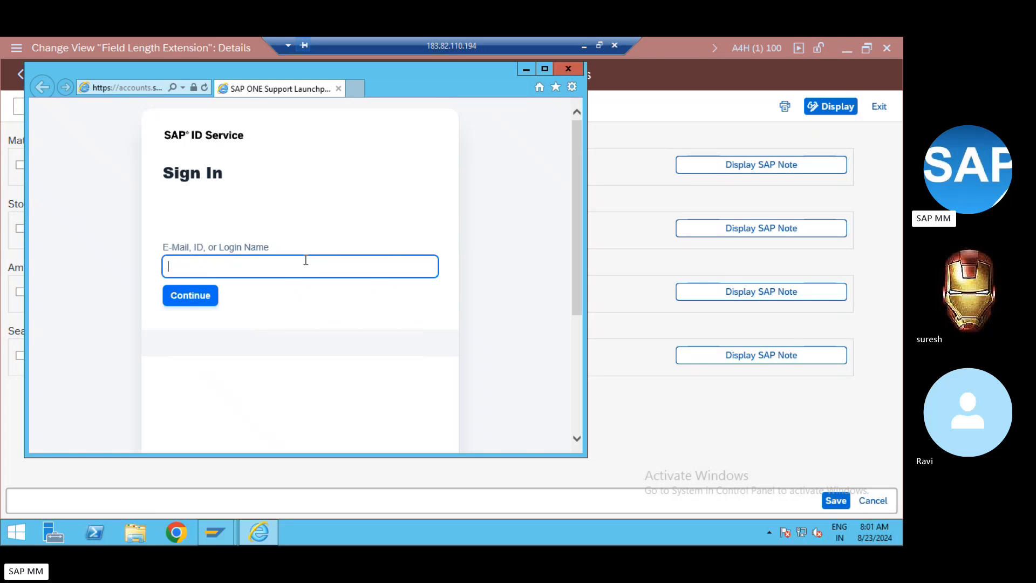
text(S00112299)
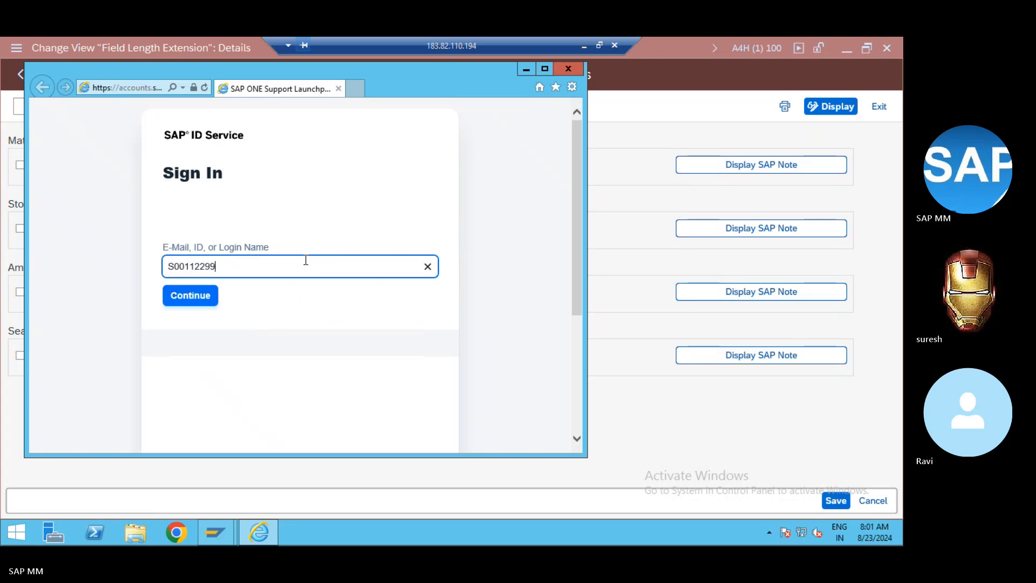
text(33)
key(Return)
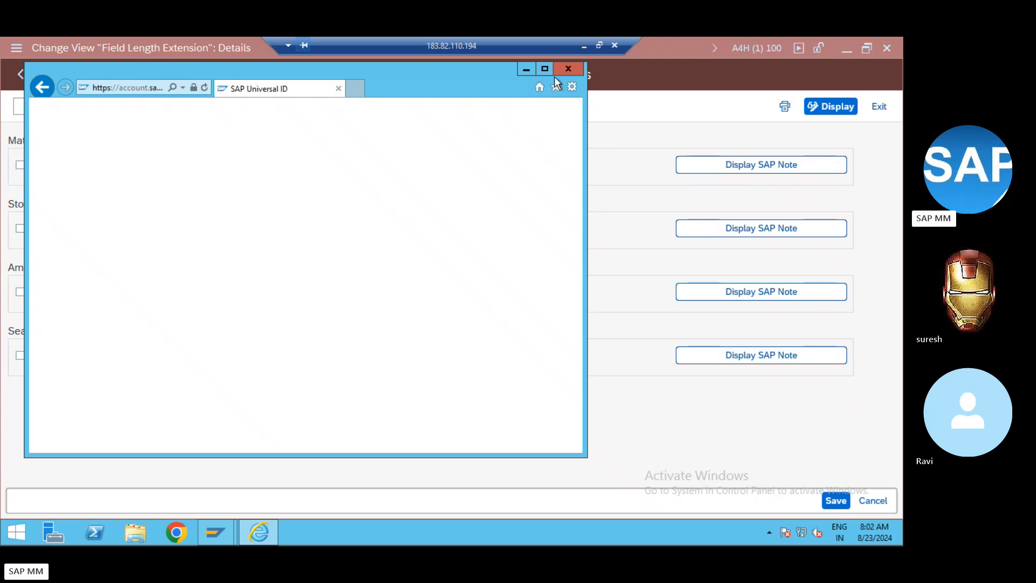
click(568, 70)
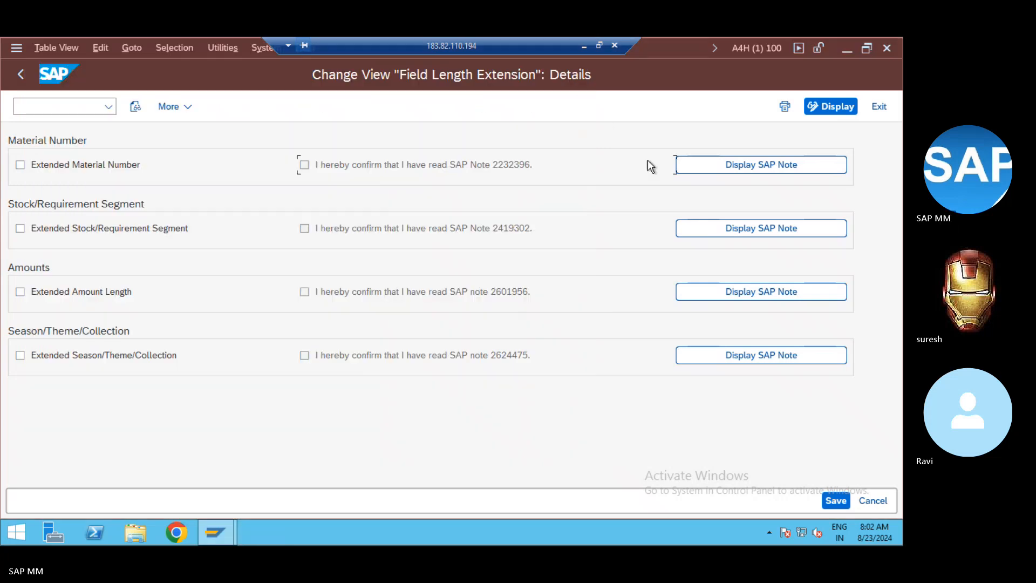
click(701, 168)
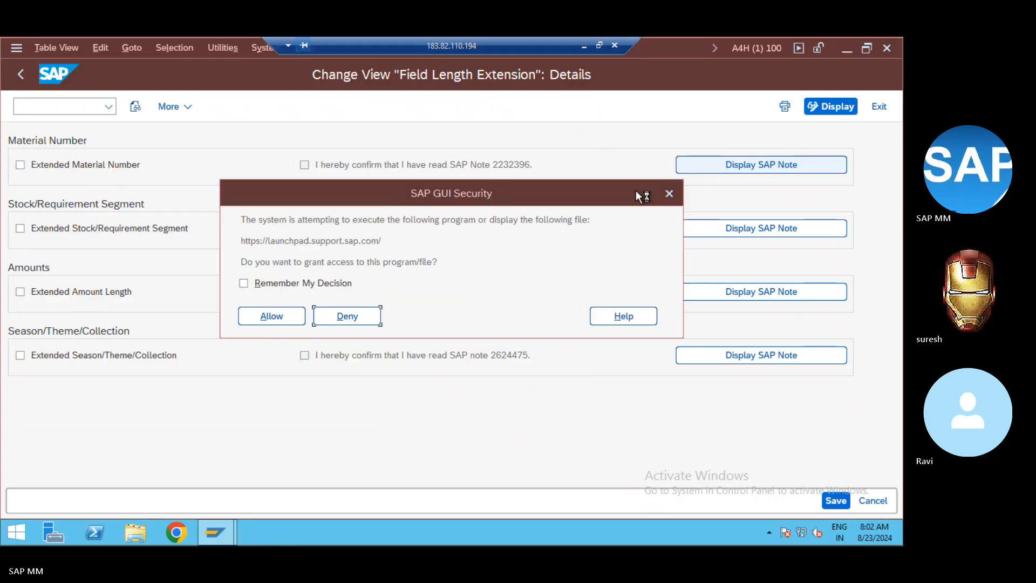
click(294, 316)
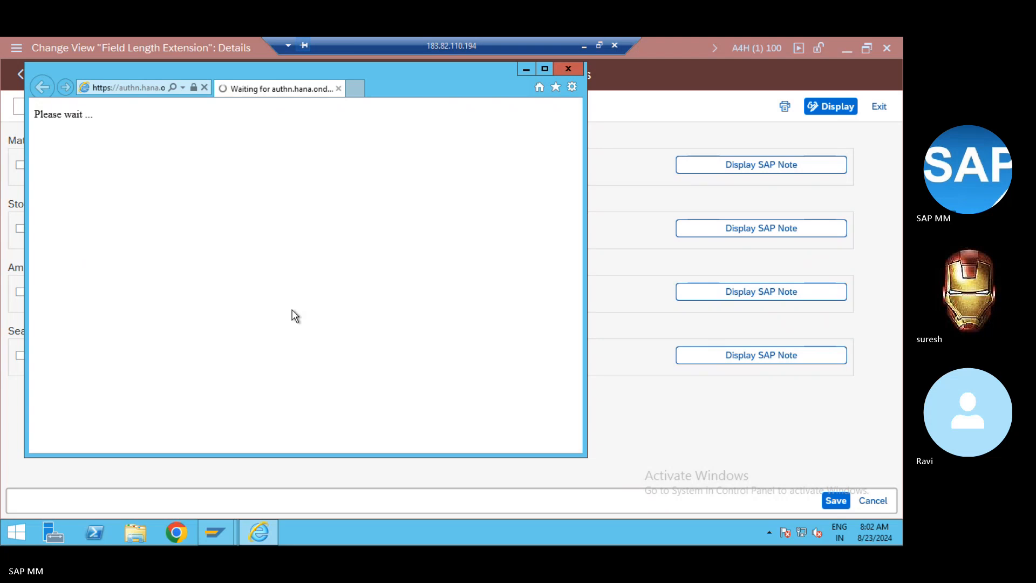
click(325, 276)
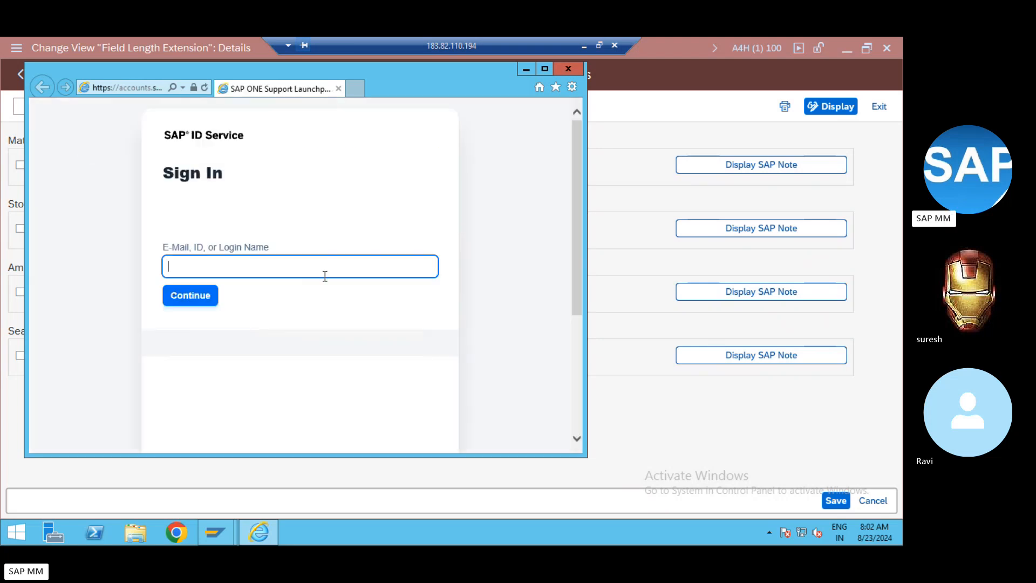
text(S0011228)
key(BackSpace)
text(993)
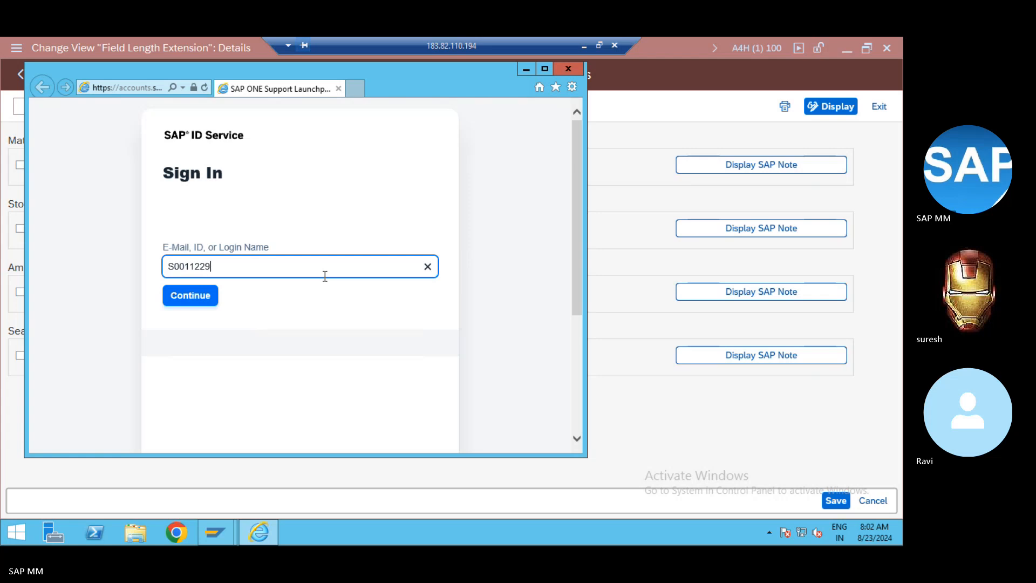
text(3)
key(Return)
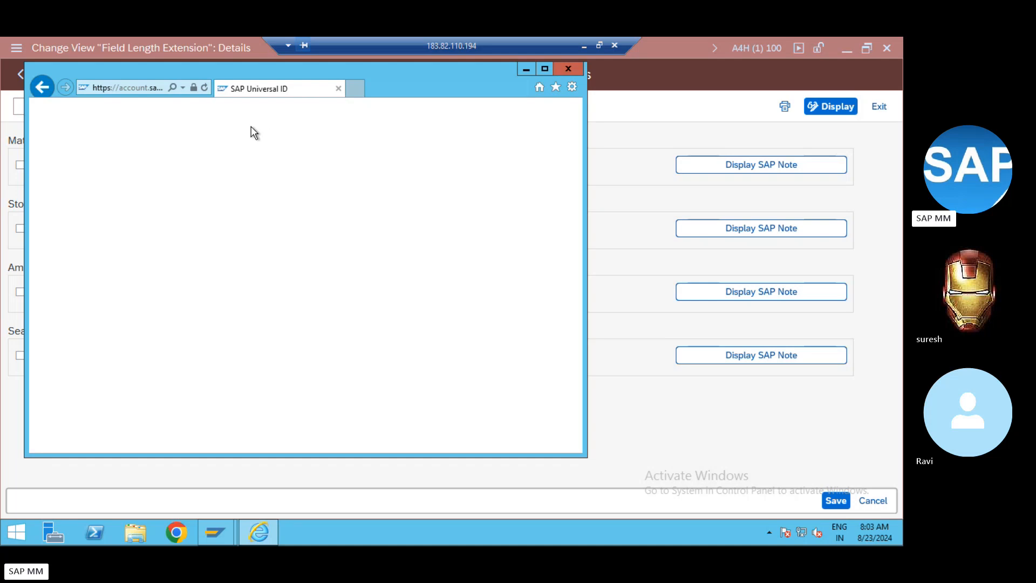
click(576, 68)
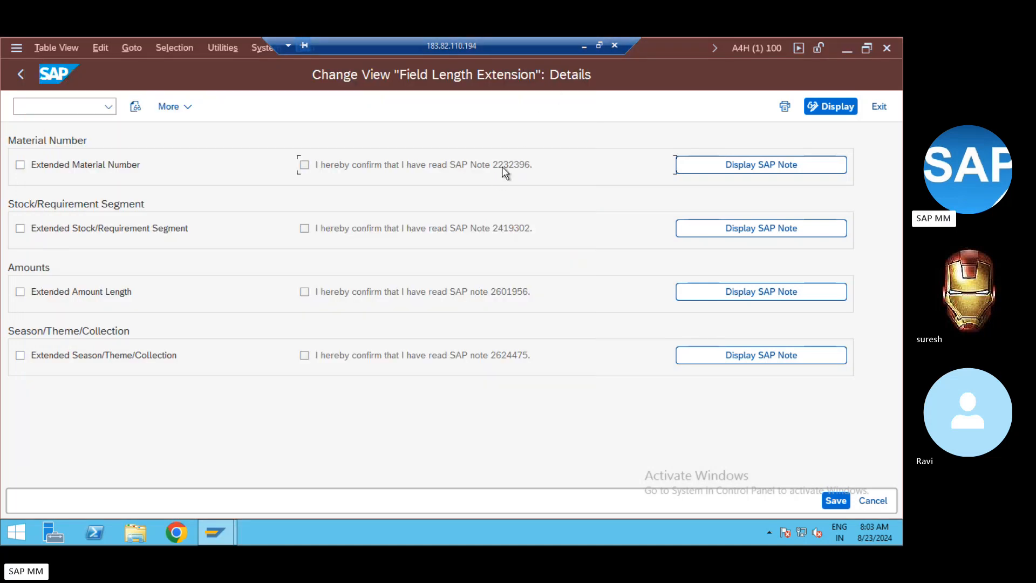
Step: Leave the remote session for Chrome and start entering support.sap.com in a new tab
click(580, 47)
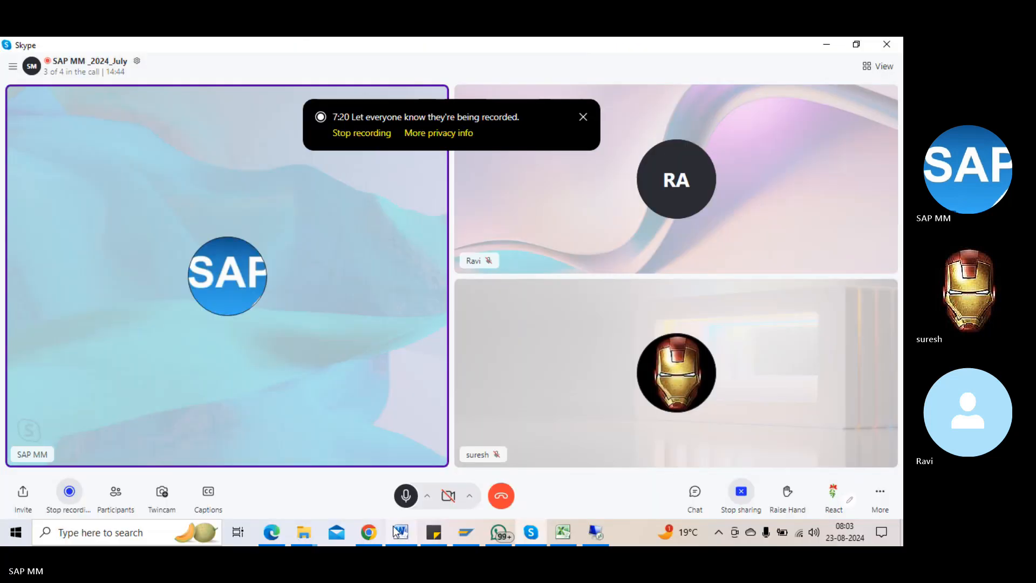
click(377, 531)
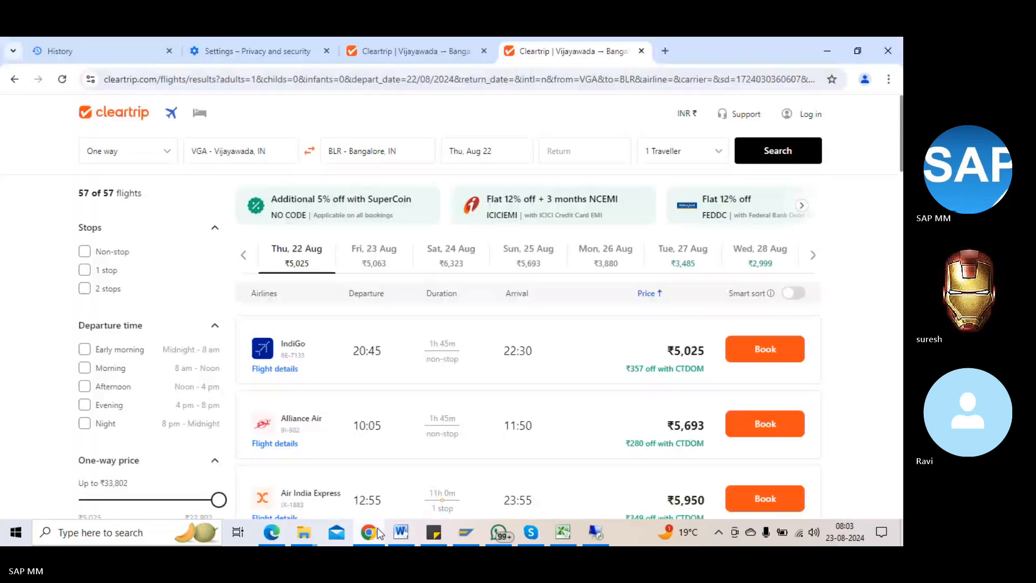
click(665, 41)
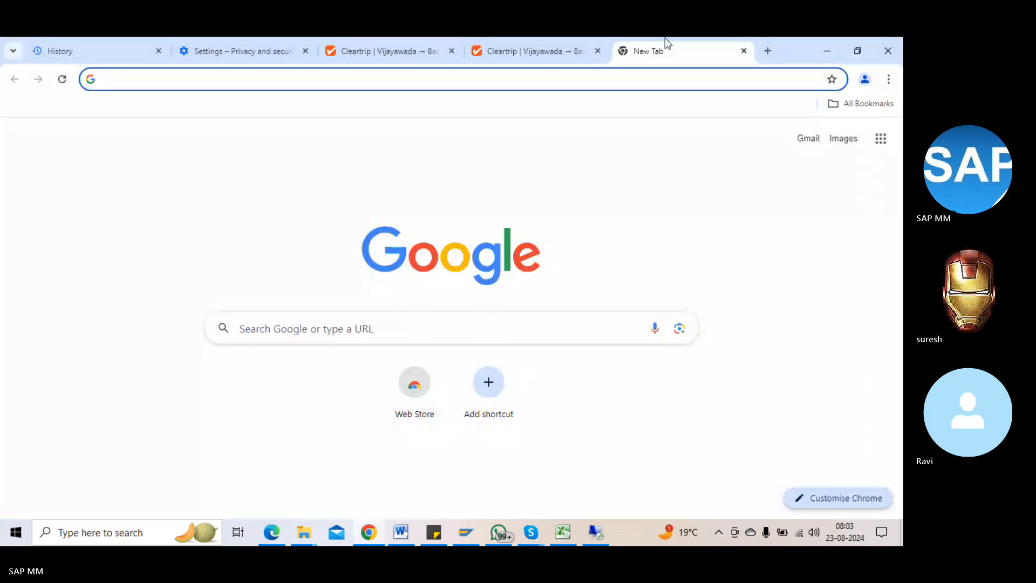
text(support.sap.com/en/index.html)
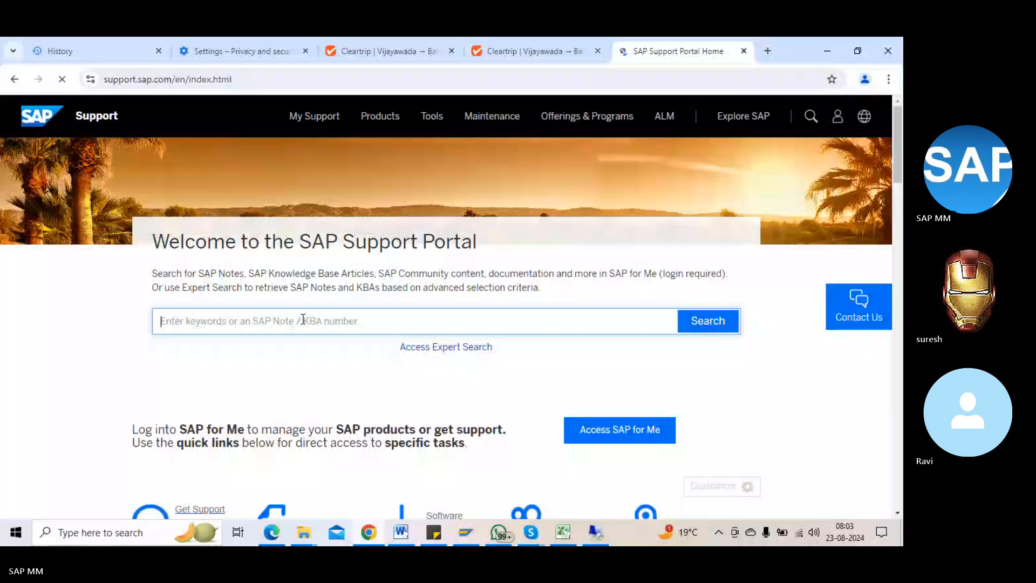
Step: Cycle through the open windows back to the SAP Support Portal in the browser
key(alt+Tab)
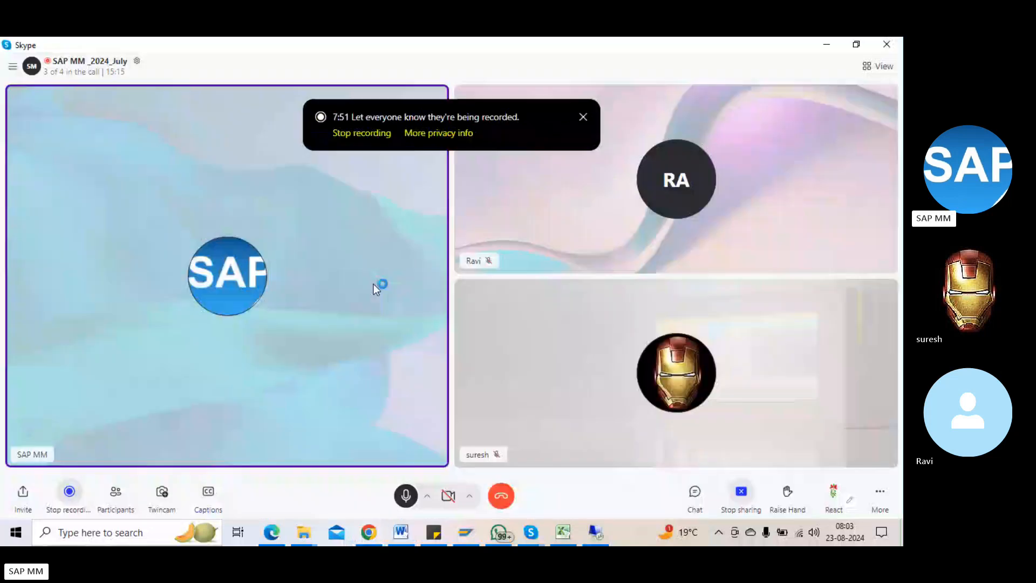
key(alt+Tab)
key(alt+Tab)
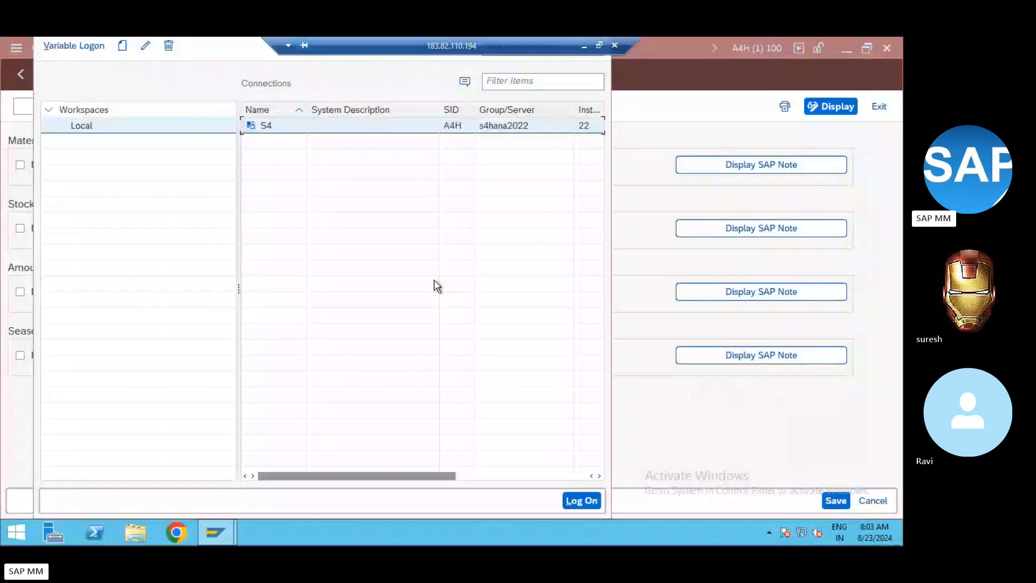
key(alt+Tab)
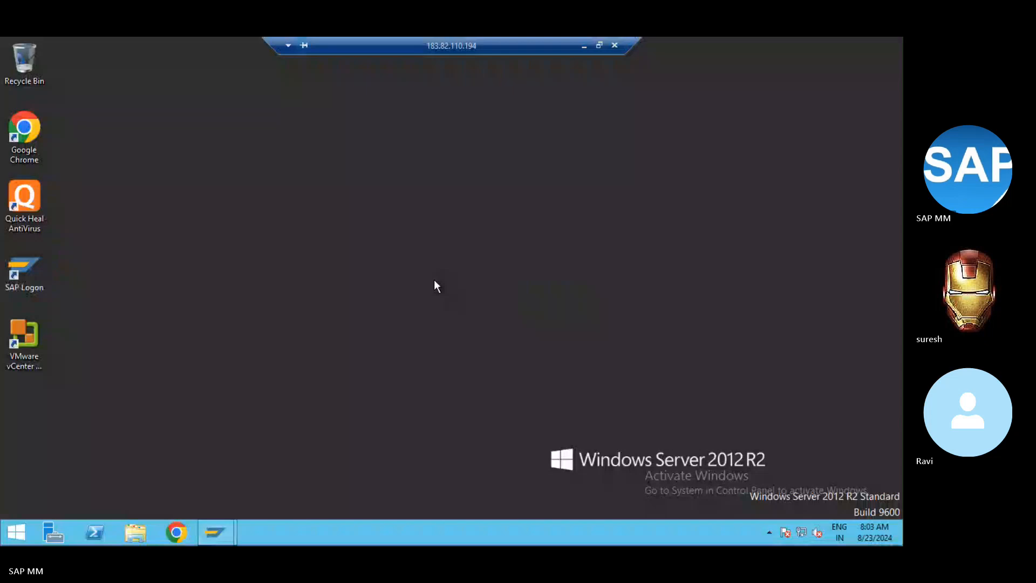
key(alt+Tab)
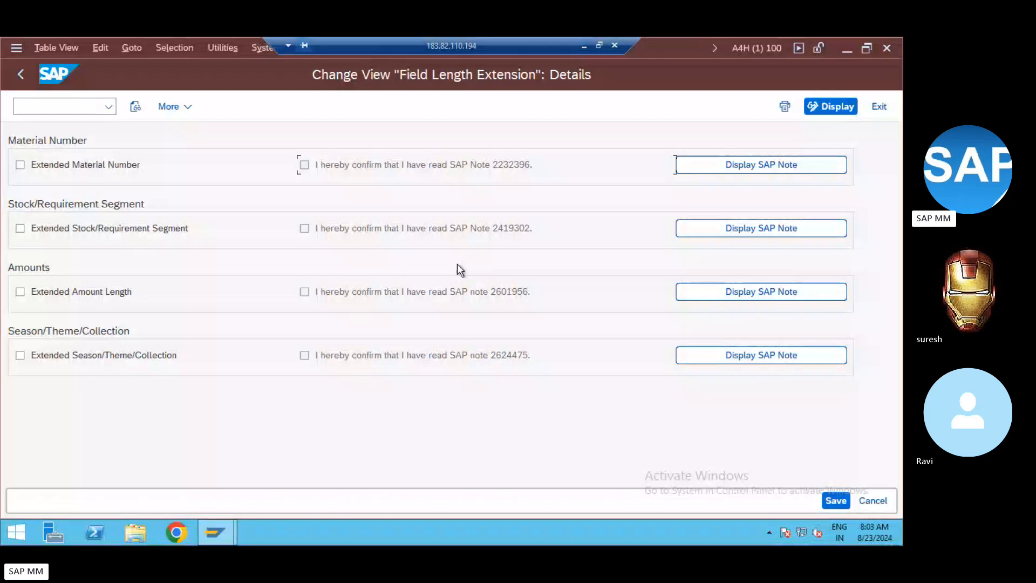
click(584, 47)
Step: Search the Support Portal for SAP Note 2232396, landing on the sign-in page
click(306, 322)
text(22)
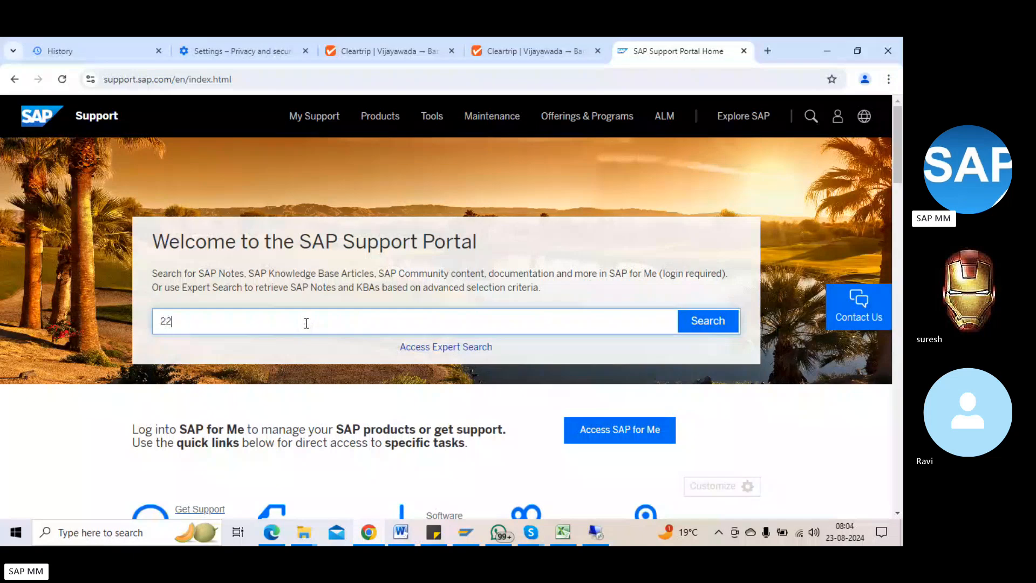
text(32396)
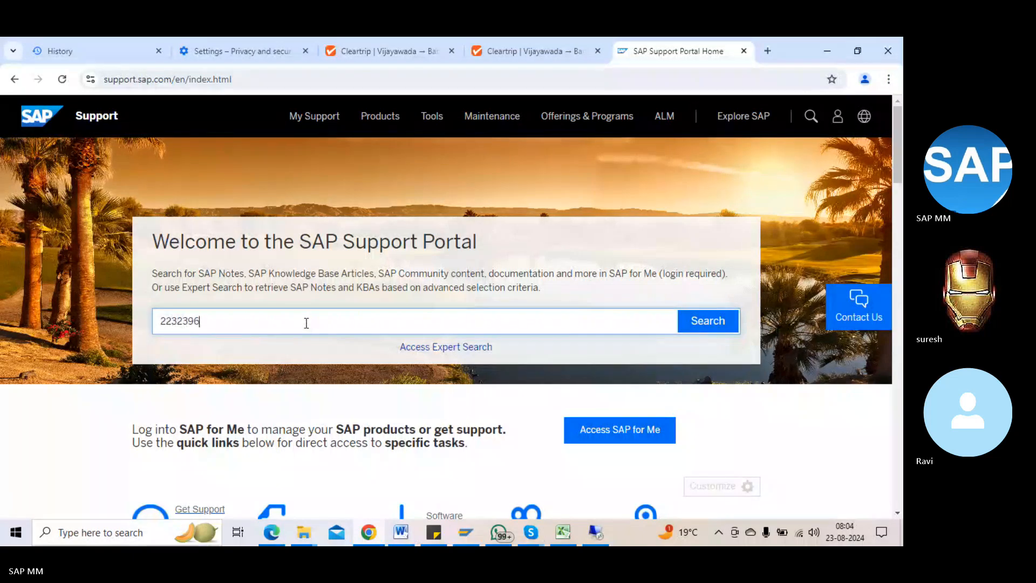
click(734, 323)
key(alt+Tab)
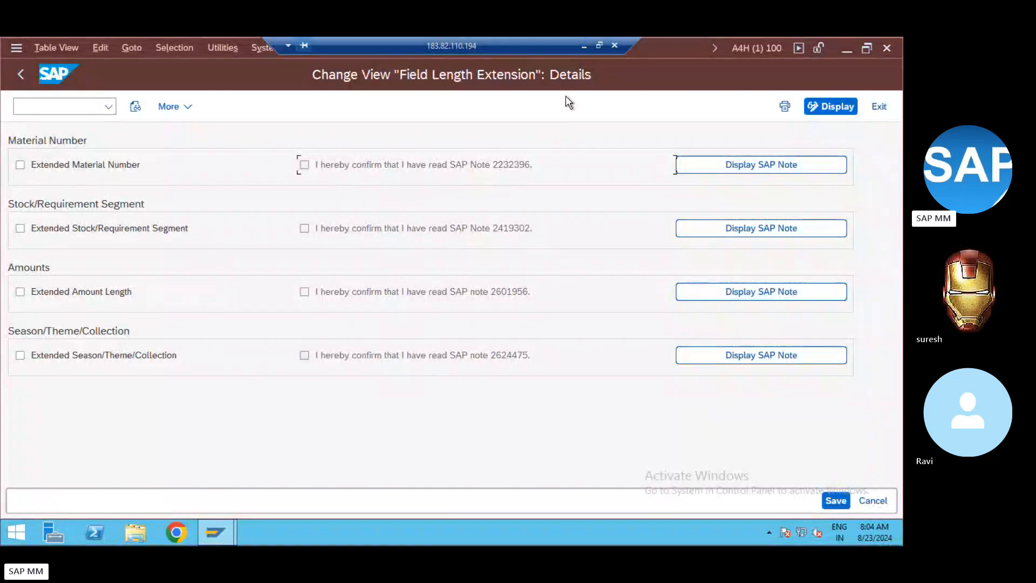
click(581, 50)
Step: Sign in to SAP for Me using the browser's saved user name and password
click(367, 275)
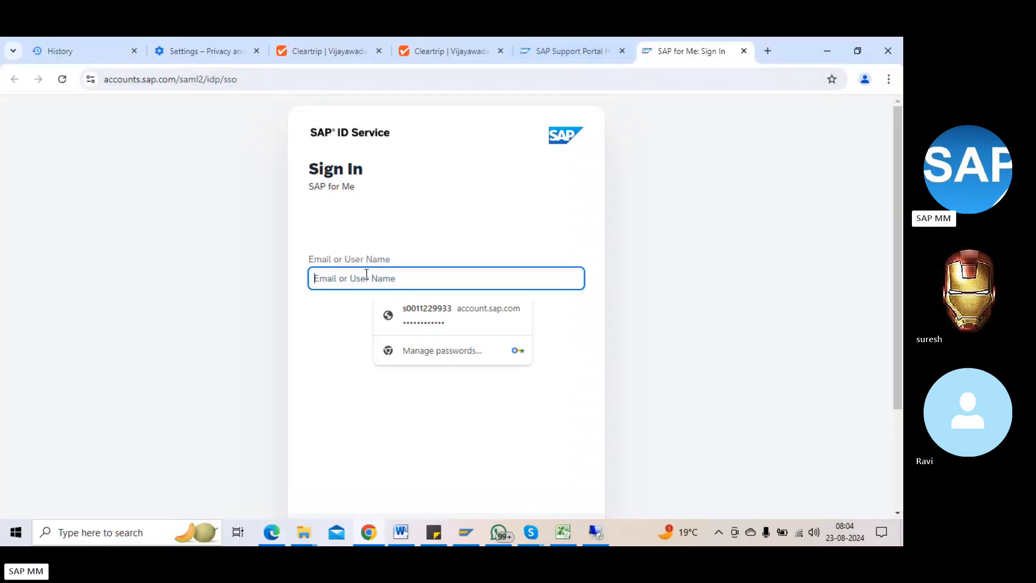
click(402, 313)
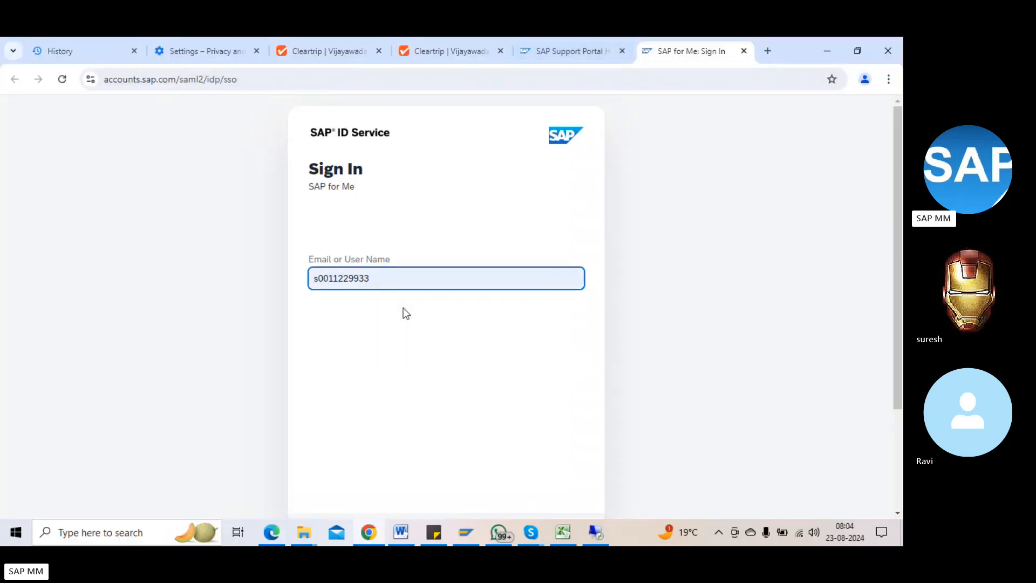
scroll(389, 355, down, 2)
click(564, 400)
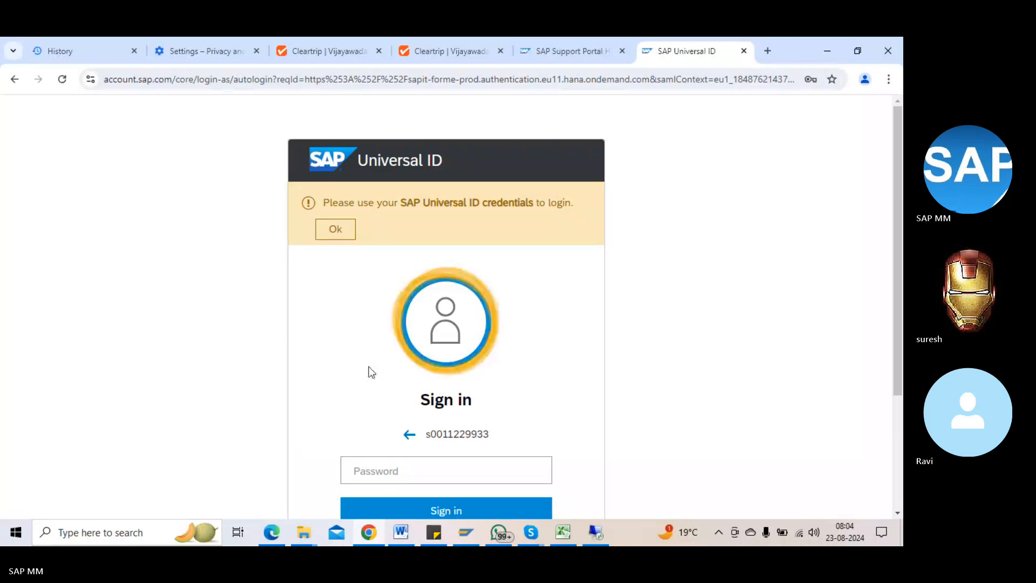
scroll(378, 345, down, 3)
click(394, 315)
click(439, 344)
click(432, 346)
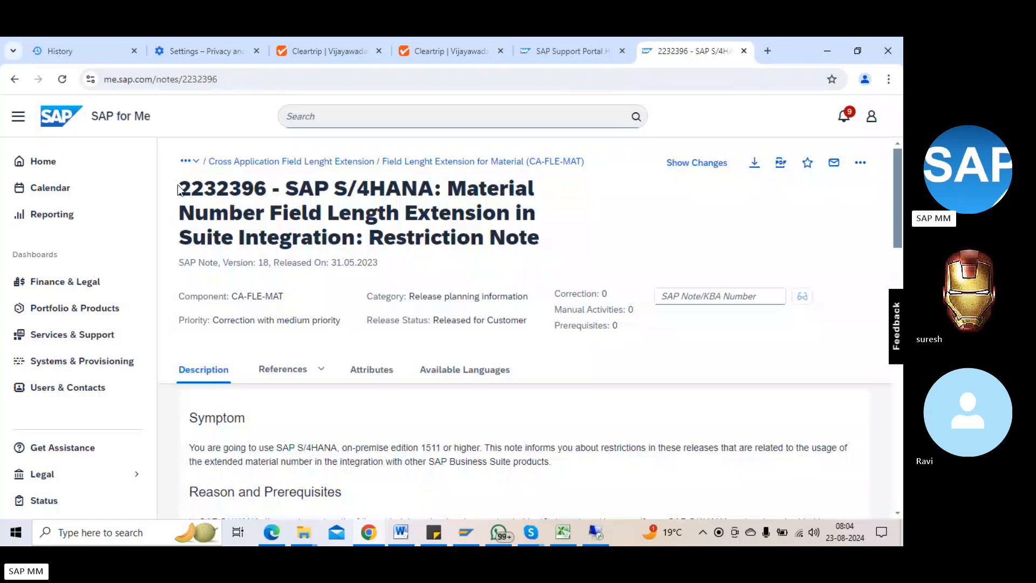
Step: Highlight the note number and S/4HANA in the note 2232396 title
drag(179, 187, 270, 185)
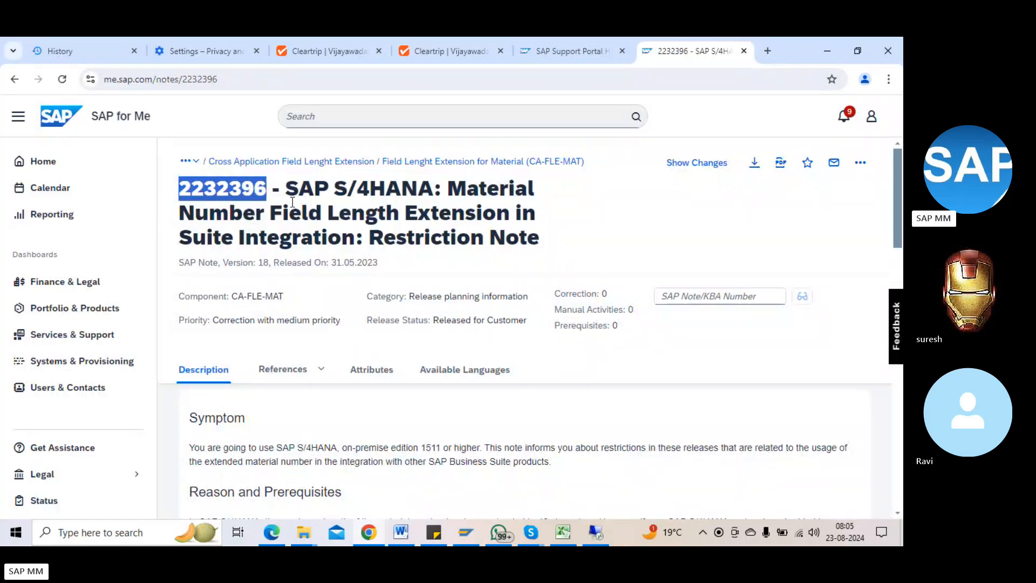
click(294, 196)
drag(268, 187, 181, 182)
click(289, 187)
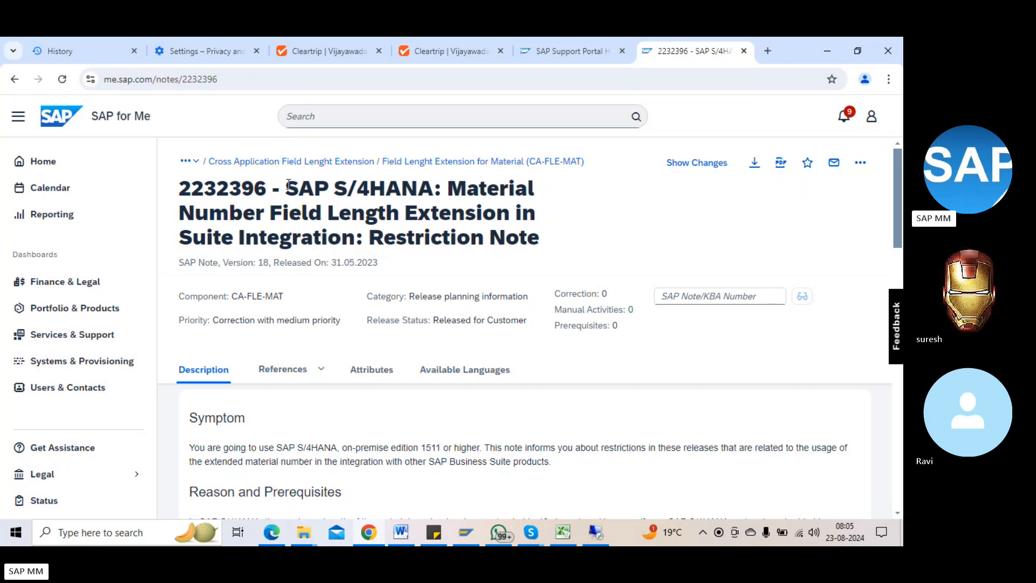
drag(341, 182, 432, 187)
click(477, 197)
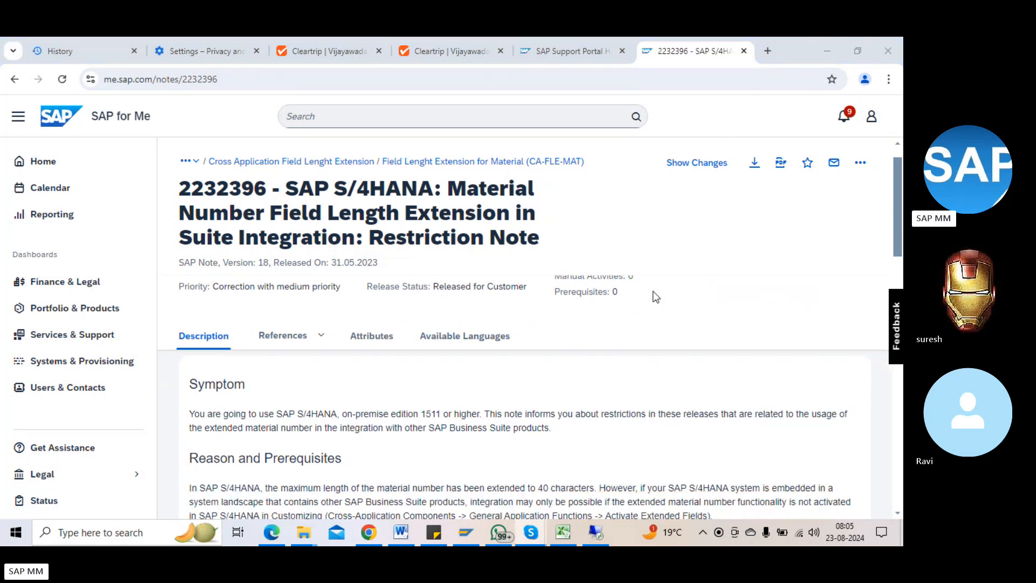
scroll(653, 290, down, 5)
scroll(274, 351, up, 5)
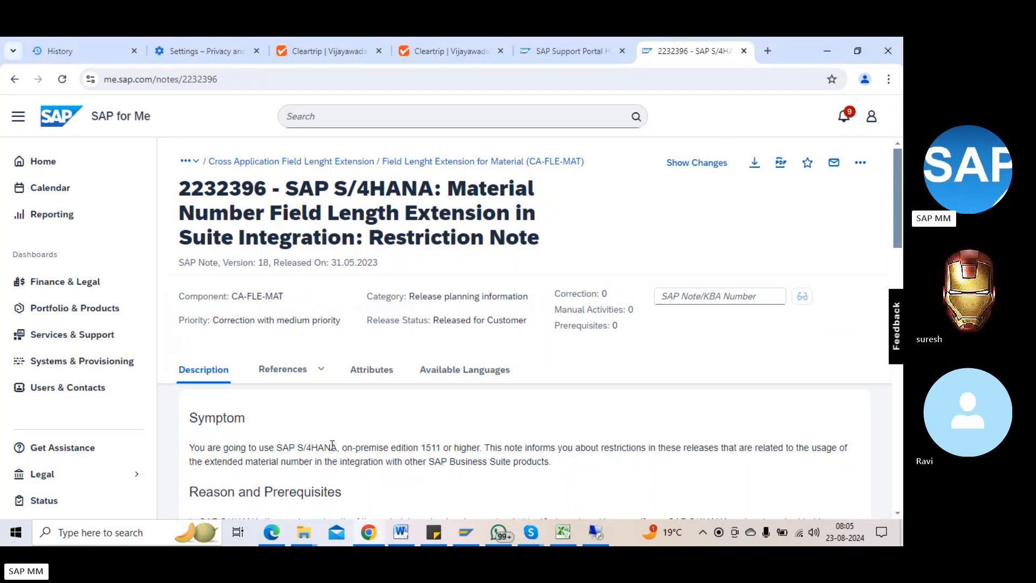
Step: Emphasise the Symptom phrases on S/4HANA 1511 or higher and Business Suite integration
drag(332, 448, 207, 447)
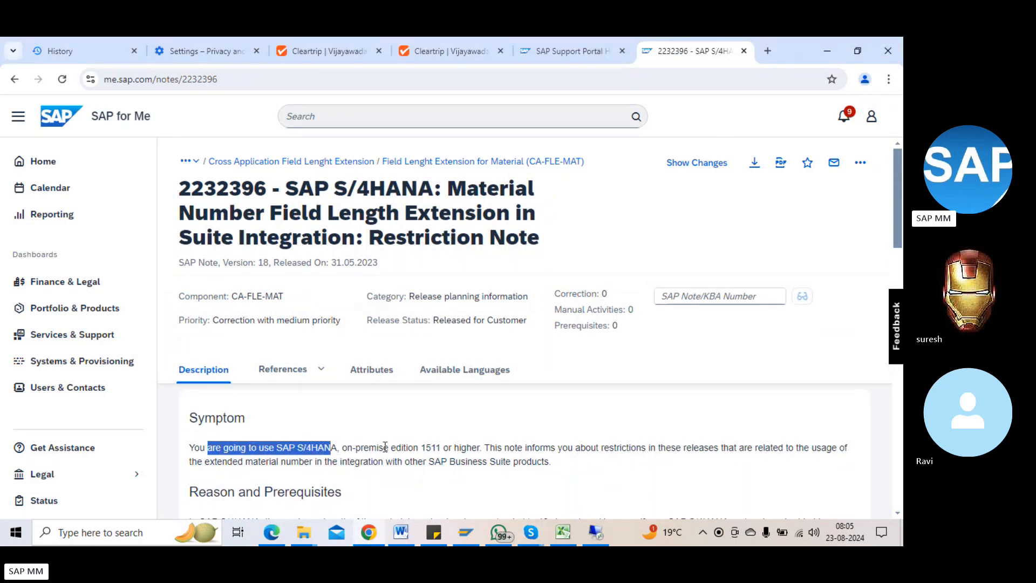
click(423, 448)
drag(423, 448, 484, 448)
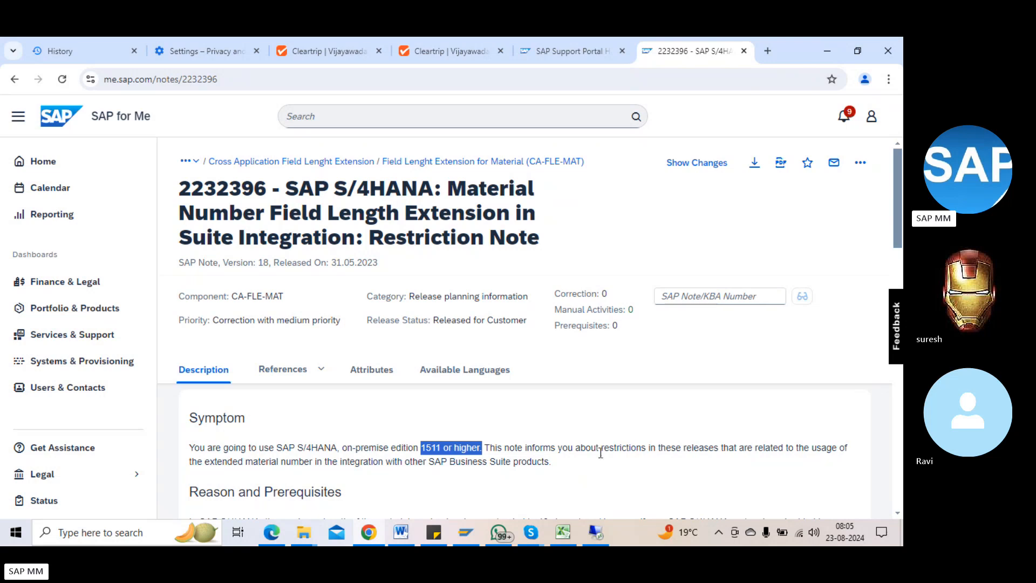
click(534, 460)
scroll(548, 458, down, 2)
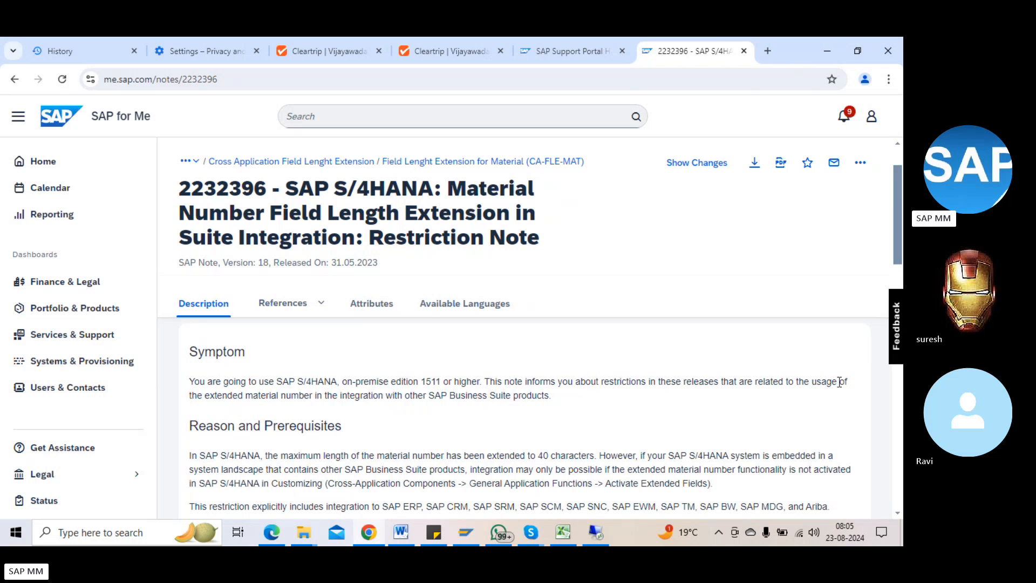
drag(280, 395, 492, 395)
click(340, 394)
drag(545, 396, 319, 397)
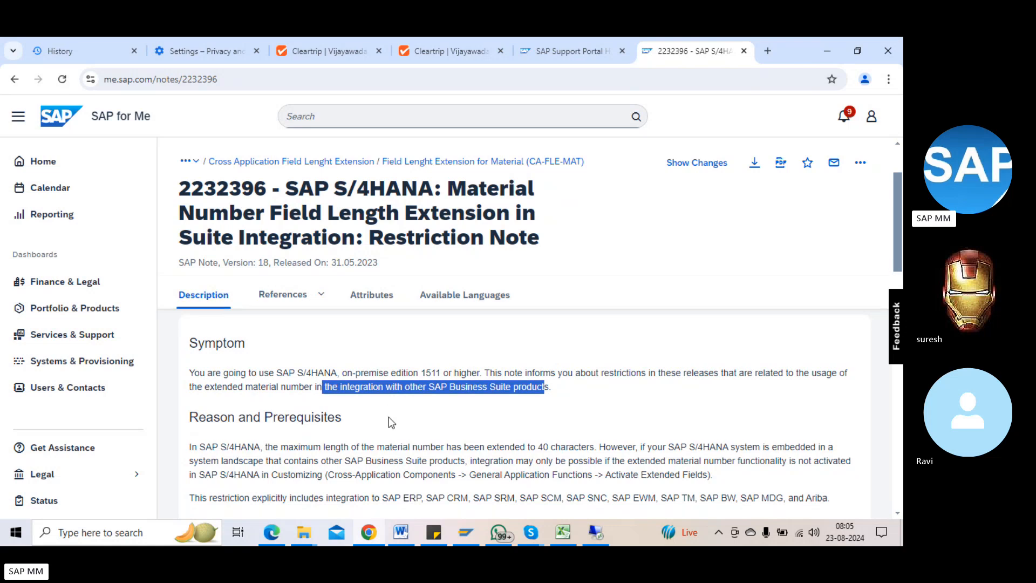
scroll(320, 399, down, 4)
scroll(298, 418, up, 2)
drag(227, 371, 326, 372)
click(390, 375)
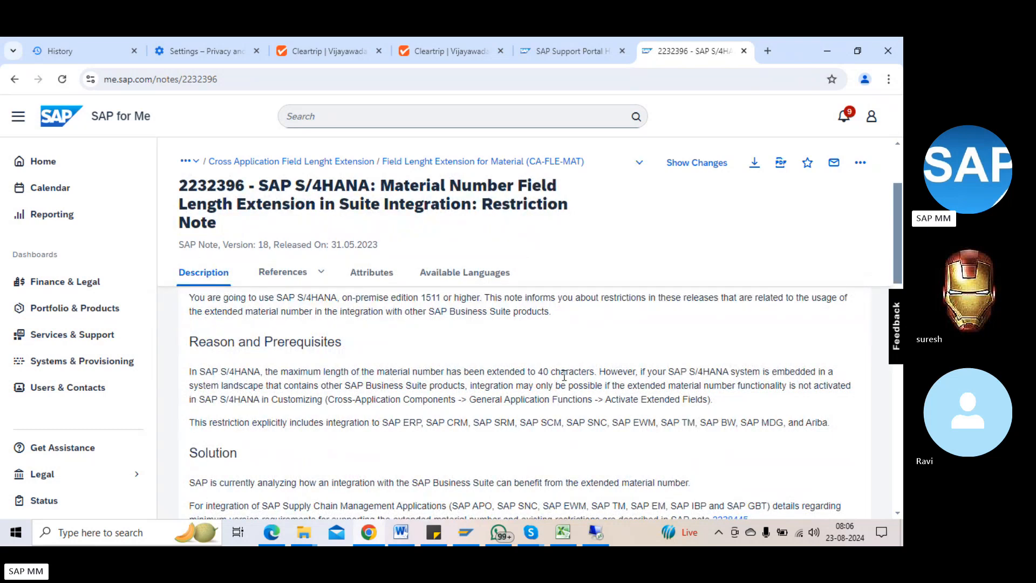
drag(391, 367, 810, 385)
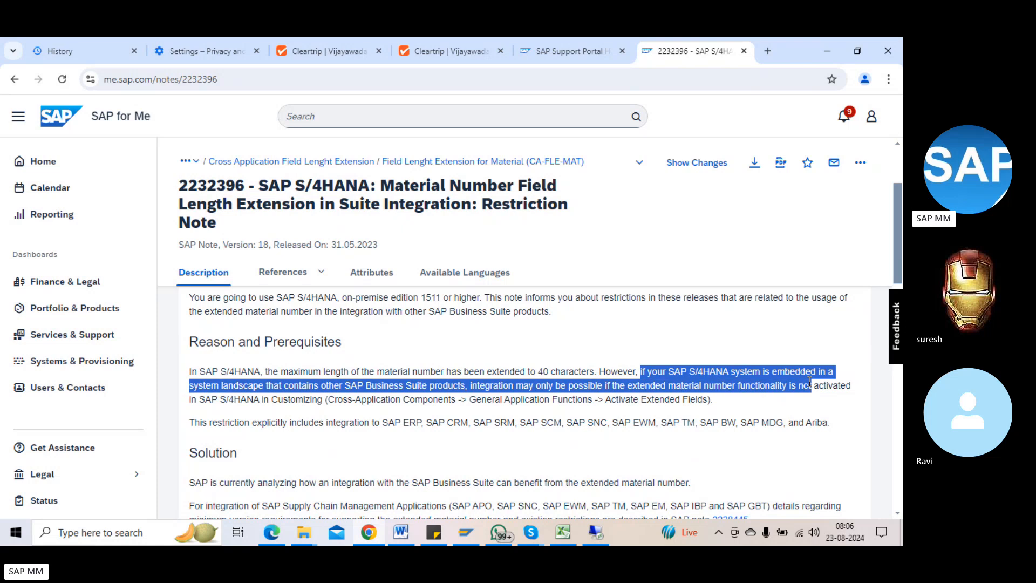
click(723, 376)
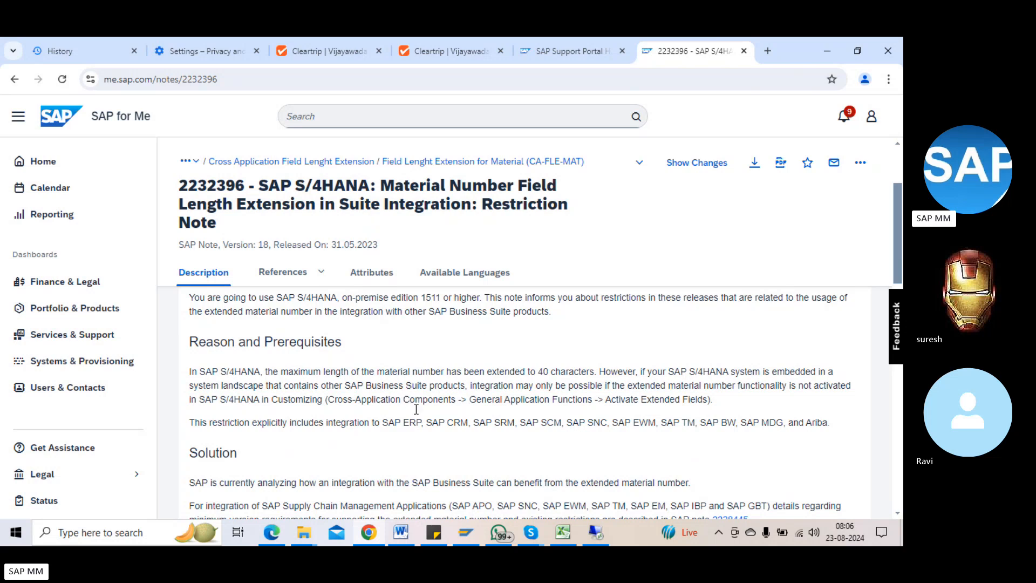
drag(438, 426, 601, 426)
click(675, 427)
drag(643, 387, 852, 387)
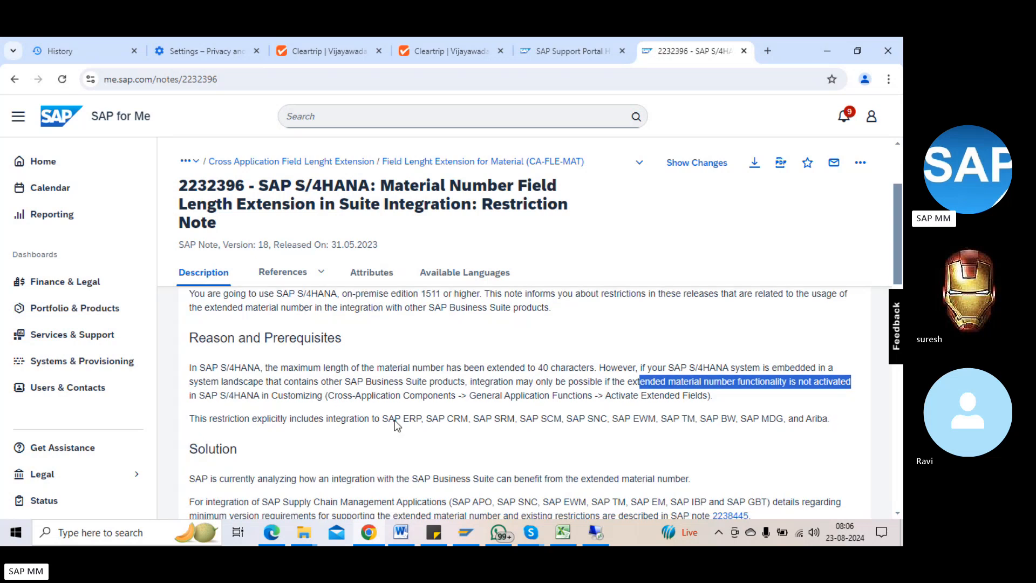
scroll(297, 363, down, 2)
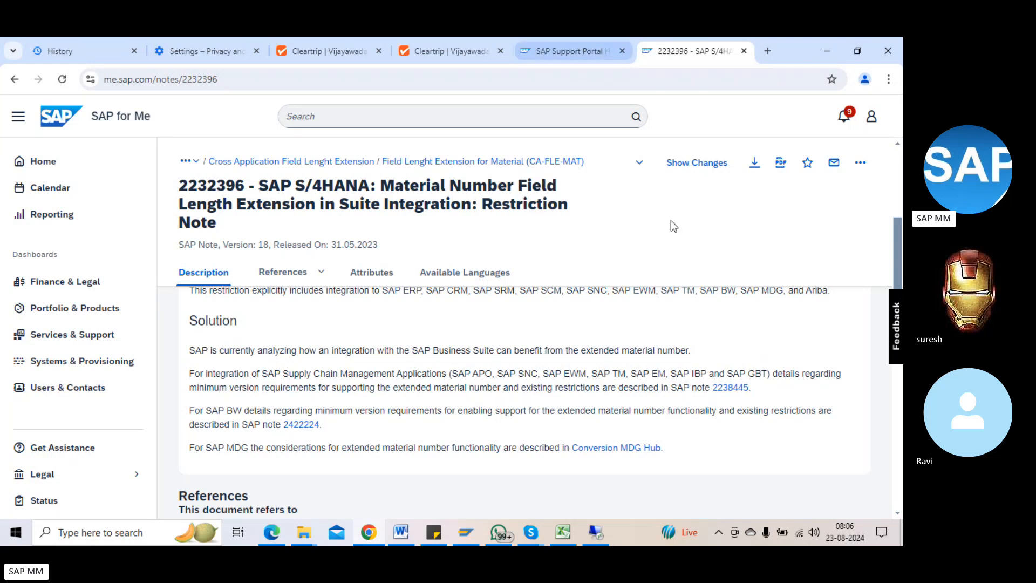
click(596, 532)
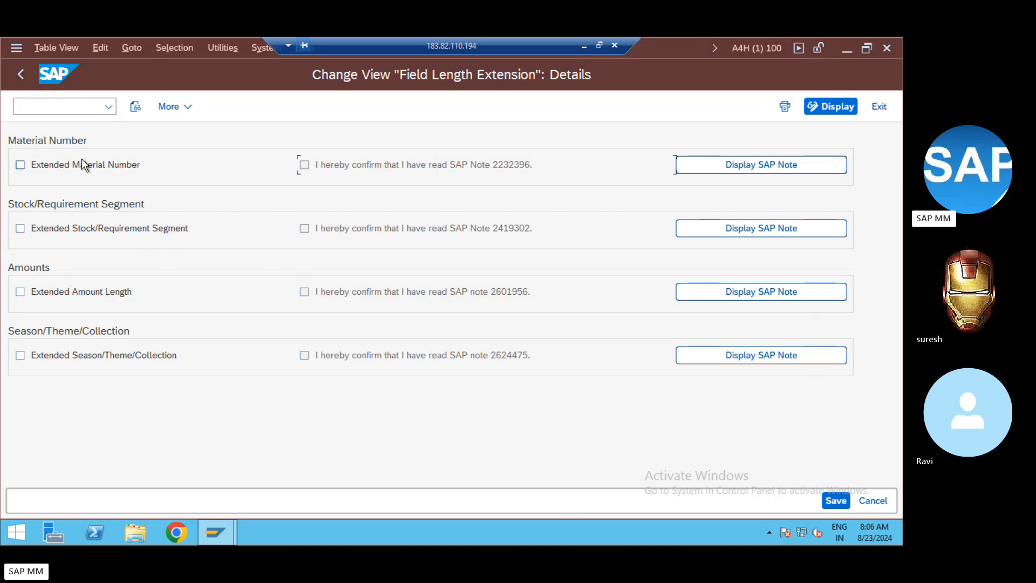
Step: Exit the Field Length Extension settings without saving changes
click(20, 76)
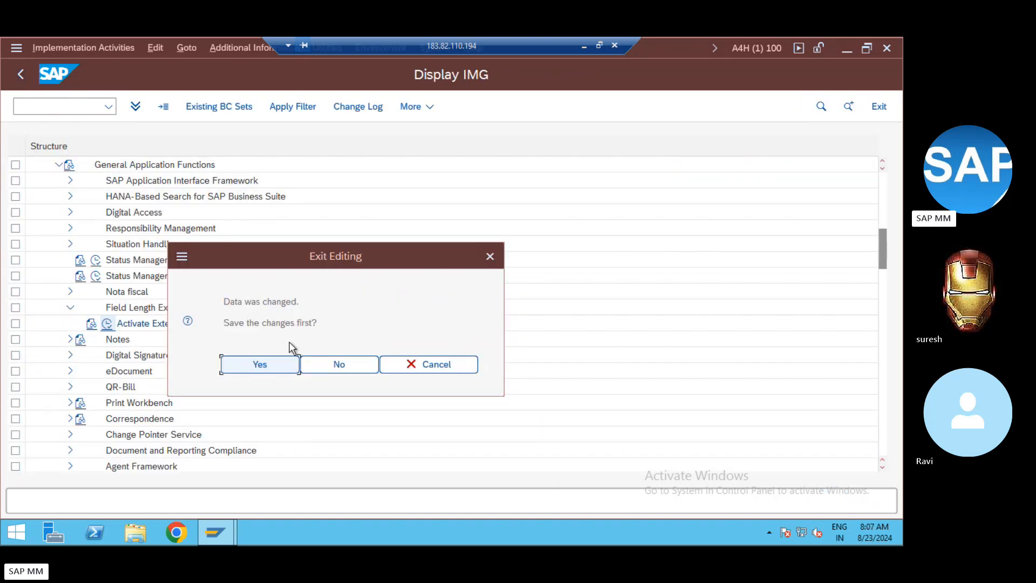
click(319, 360)
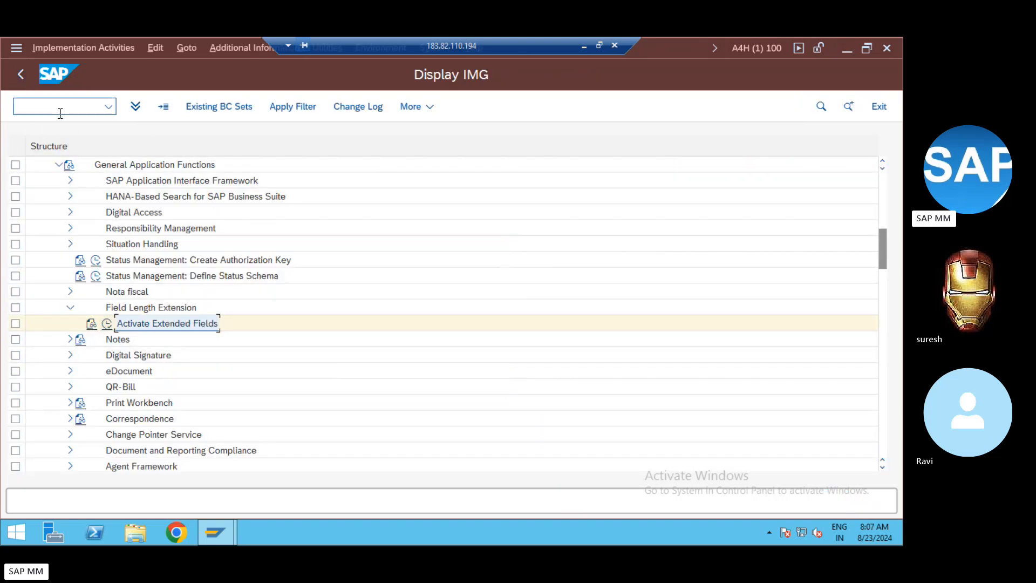
scroll(127, 351, up, 1)
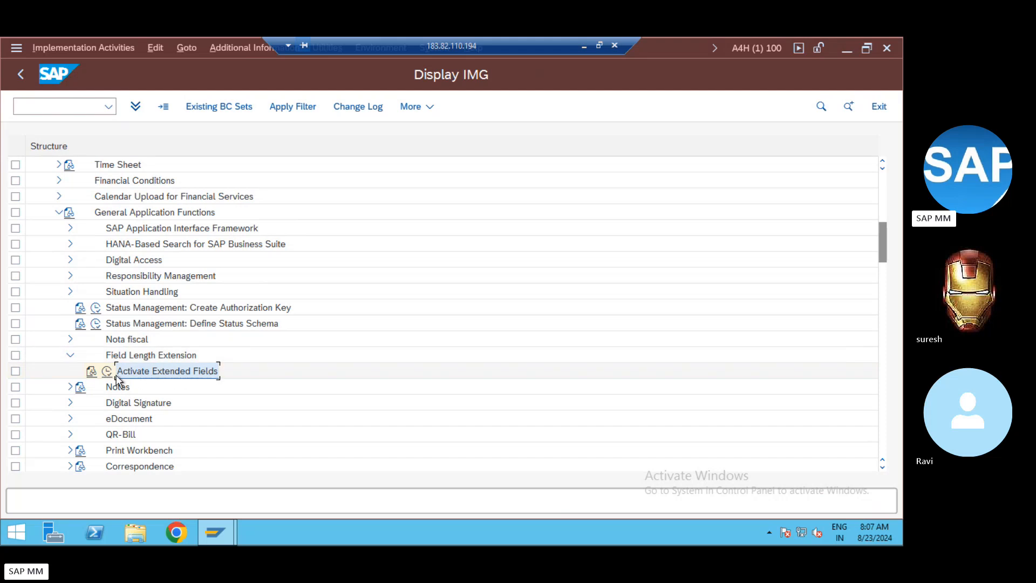
scroll(204, 324, up, 1)
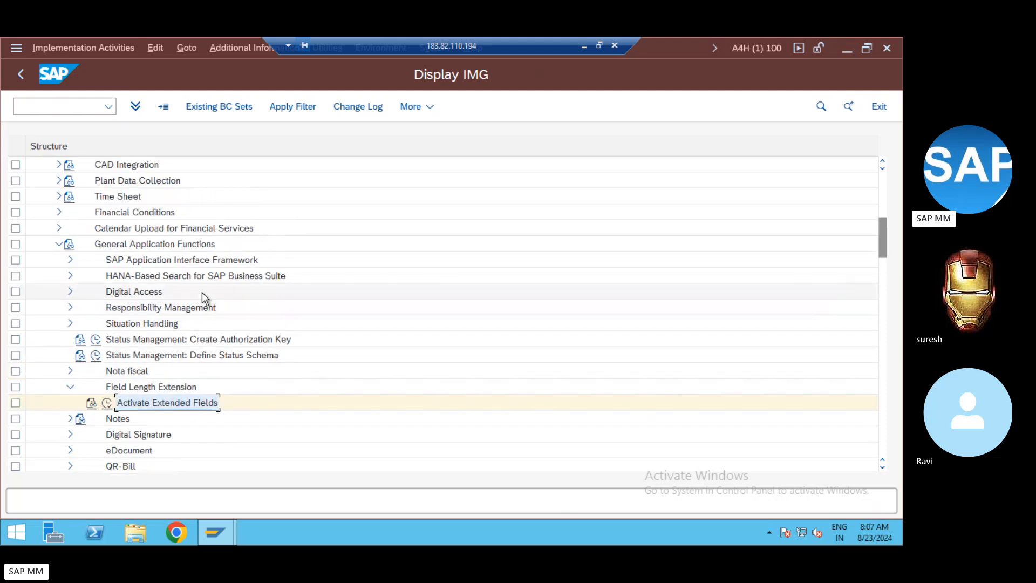
scroll(204, 298, up, 6)
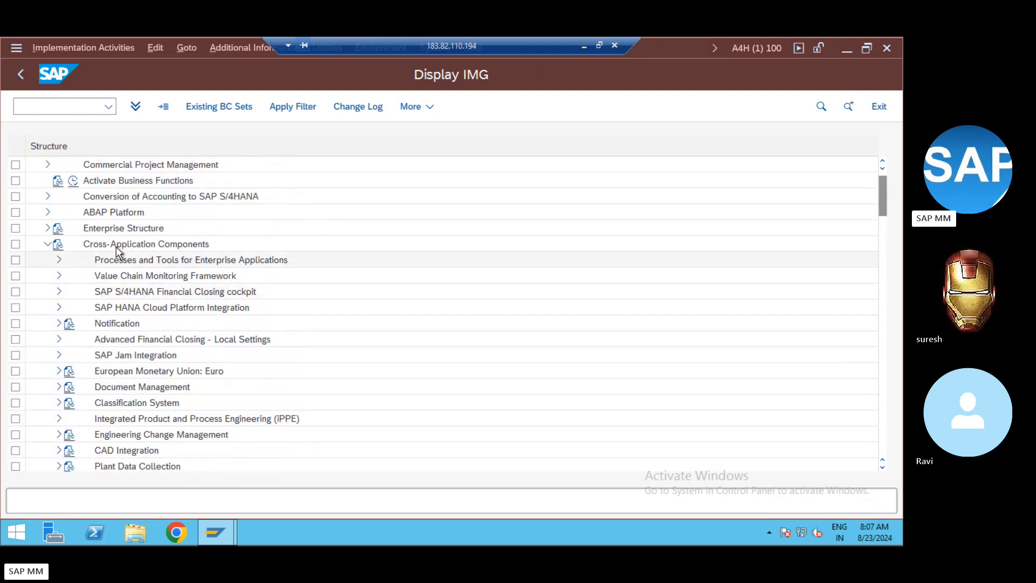
scroll(243, 318, down, 3)
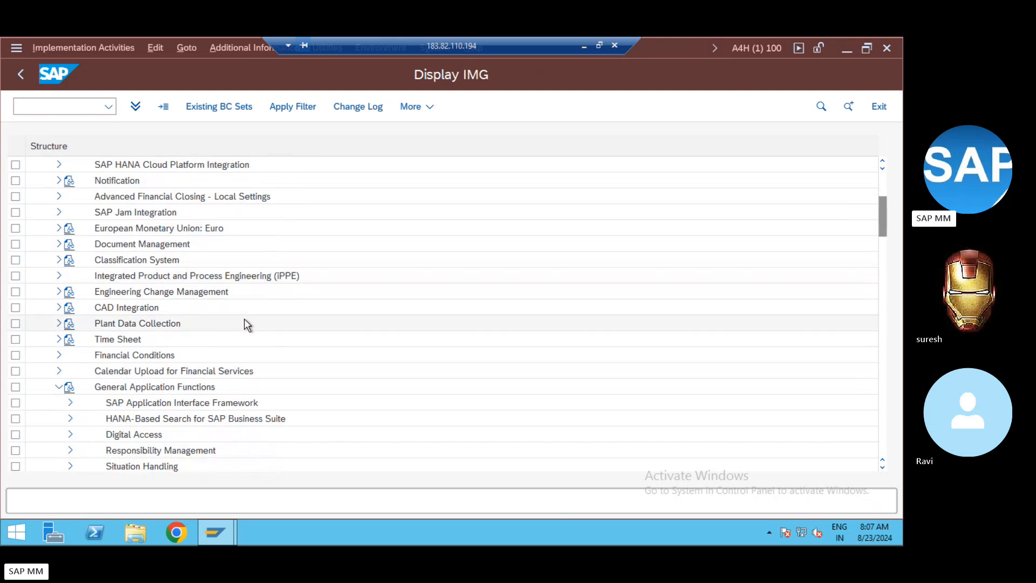
Step: Expand General Application Functions > Field Length Extension down to Activate Extended Fields
click(165, 388)
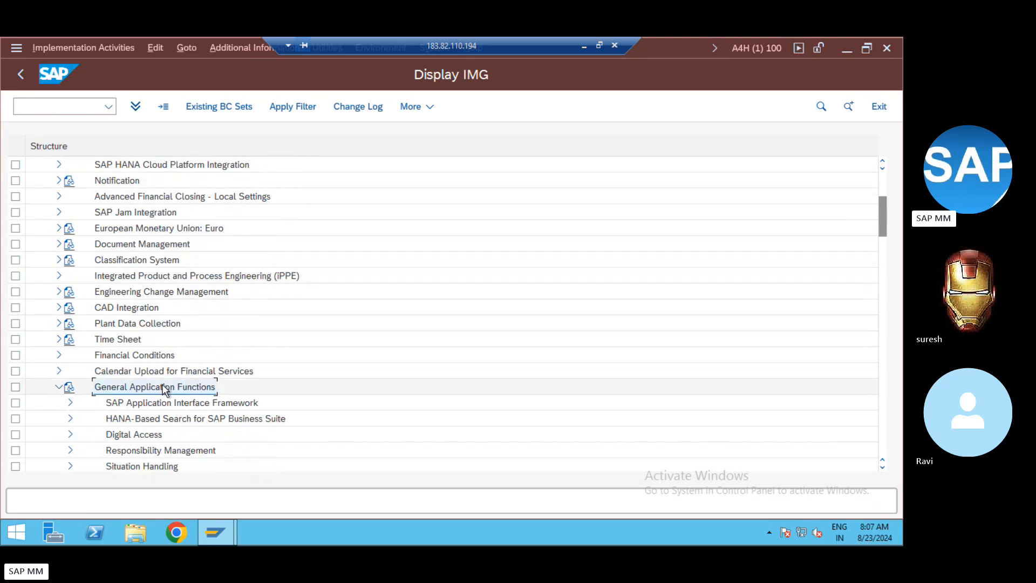
scroll(254, 387, down, 2)
scroll(265, 388, down, 1)
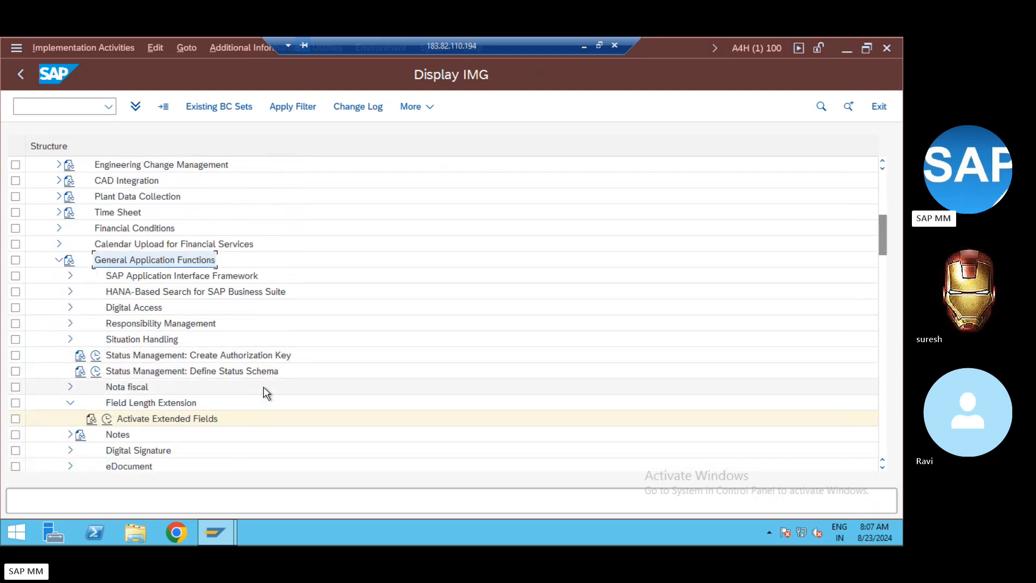
click(141, 403)
click(158, 421)
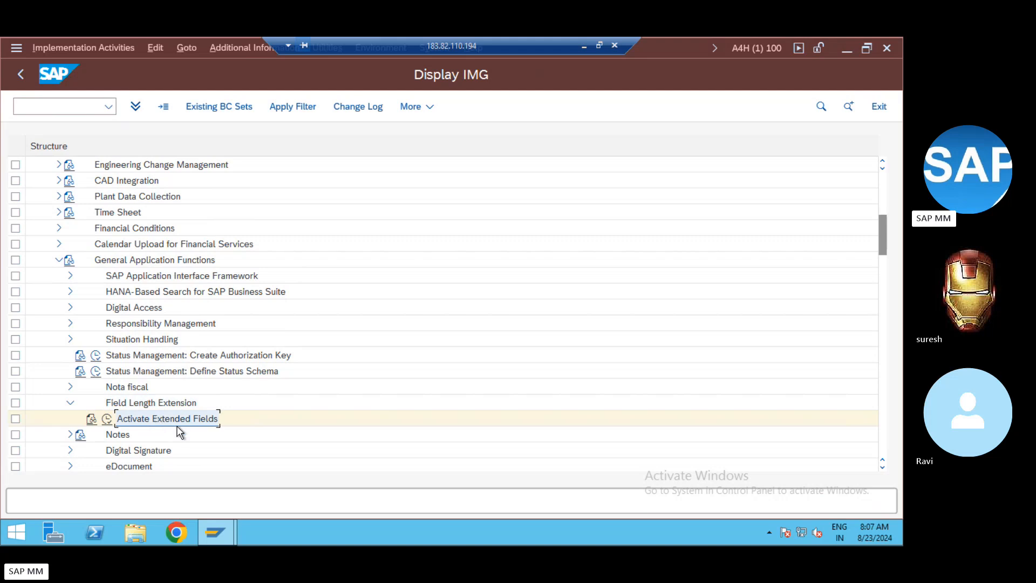
Step: Open table MARA in the general table display via /ose16n
click(56, 104)
text(/ose16n)
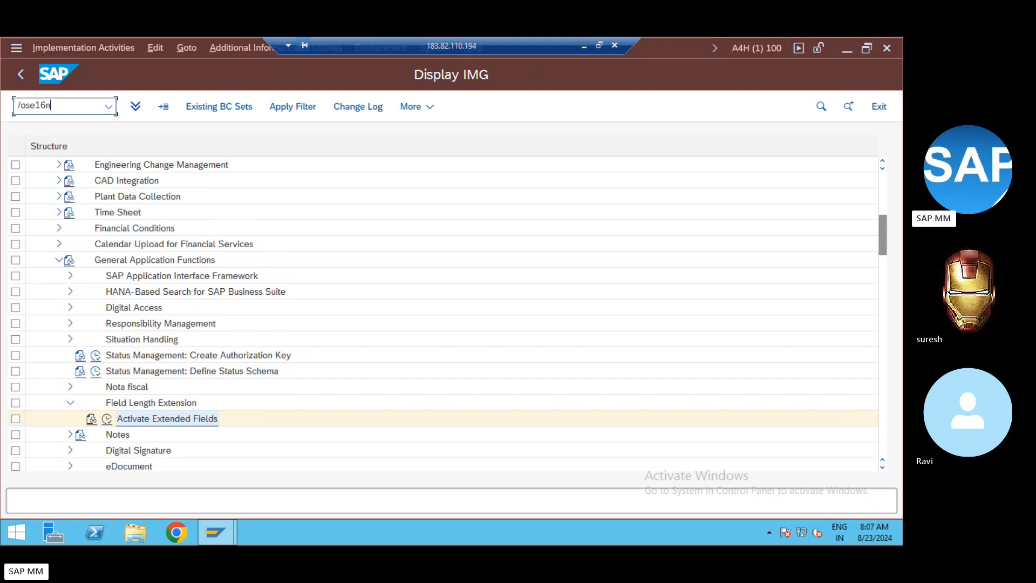
key(Return)
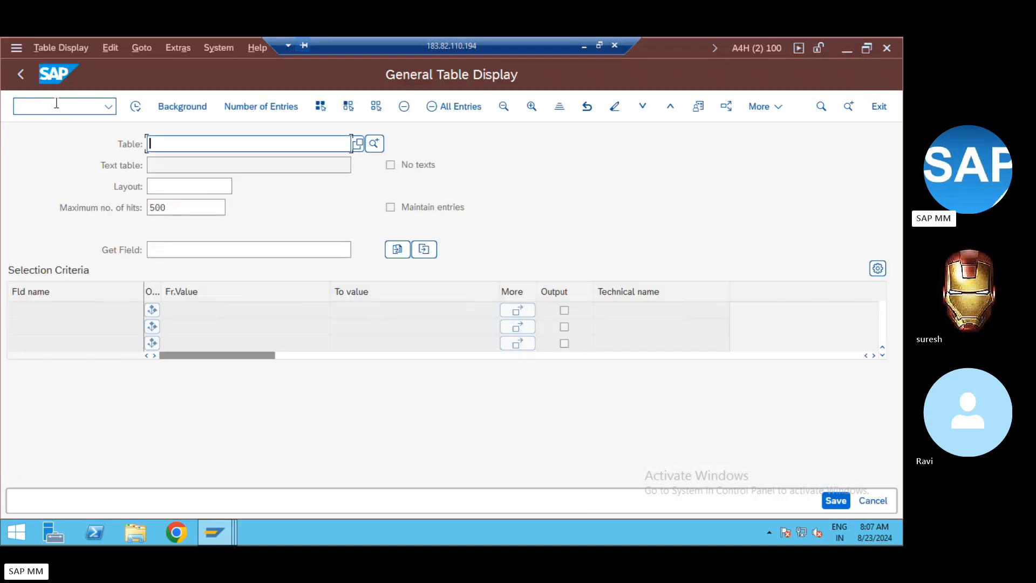
text(mara)
key(Return)
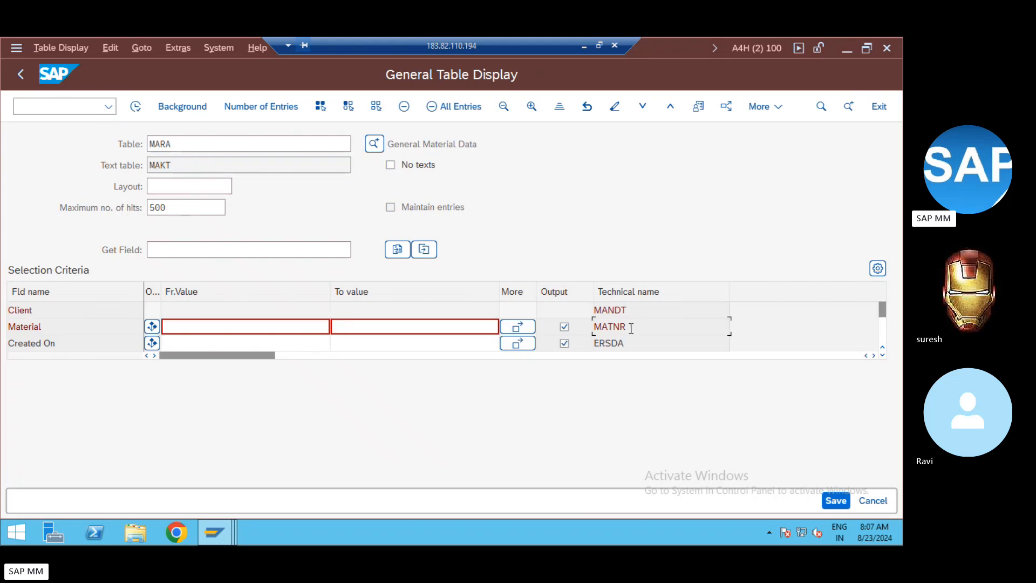
Step: Open the MATNR data element and highlight its MATNR domain and 40-character length
double_click(607, 326)
click(609, 327)
double_click(609, 327)
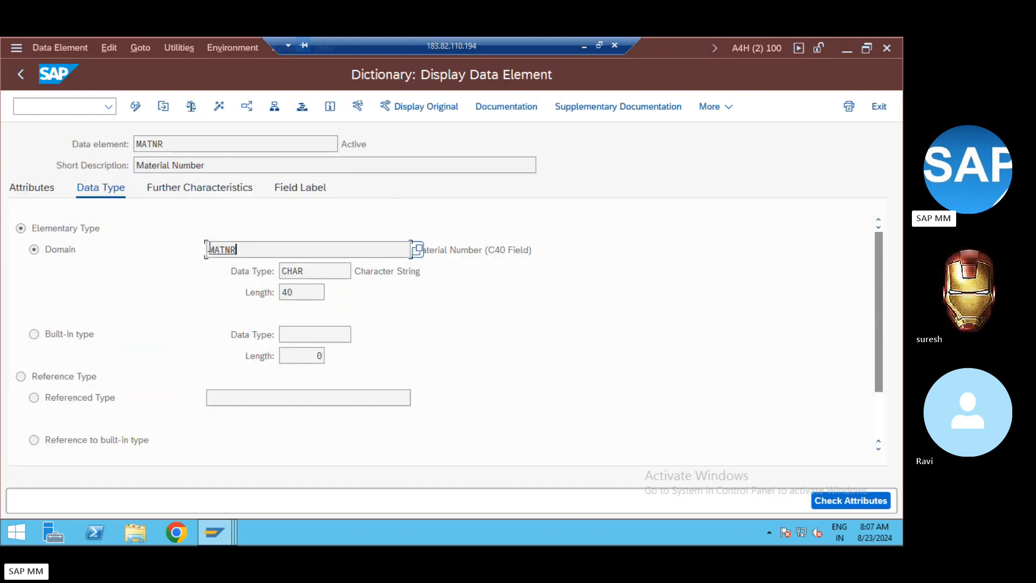
drag(209, 250, 130, 243)
click(70, 250)
drag(238, 249, 155, 250)
drag(300, 294, 242, 294)
Step: Log on to the SAP ECC system in client 800 with the saved user
click(584, 46)
click(475, 534)
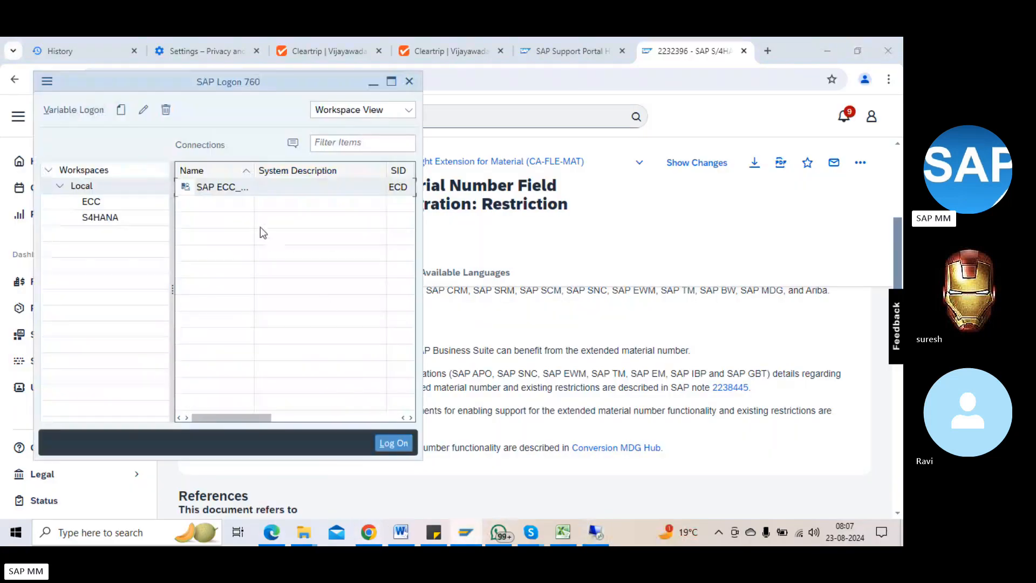
double_click(215, 187)
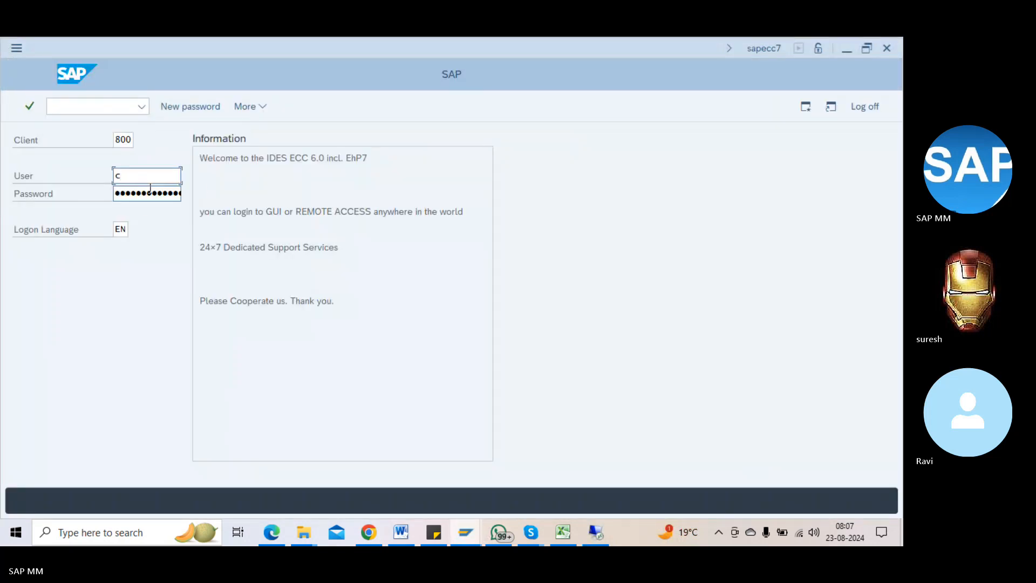
key(BackSpace)
text(8)
key(BackSpace)
click(137, 195)
key(Return)
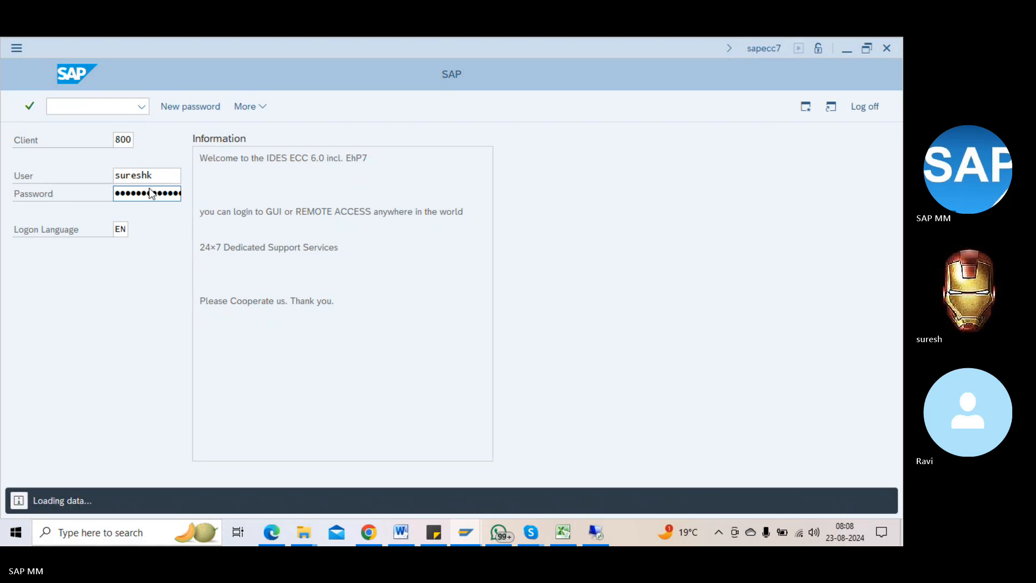
Step: Display MARA in SE16N and open data element MATNR, highlighting its 18-character length
text(se16n)
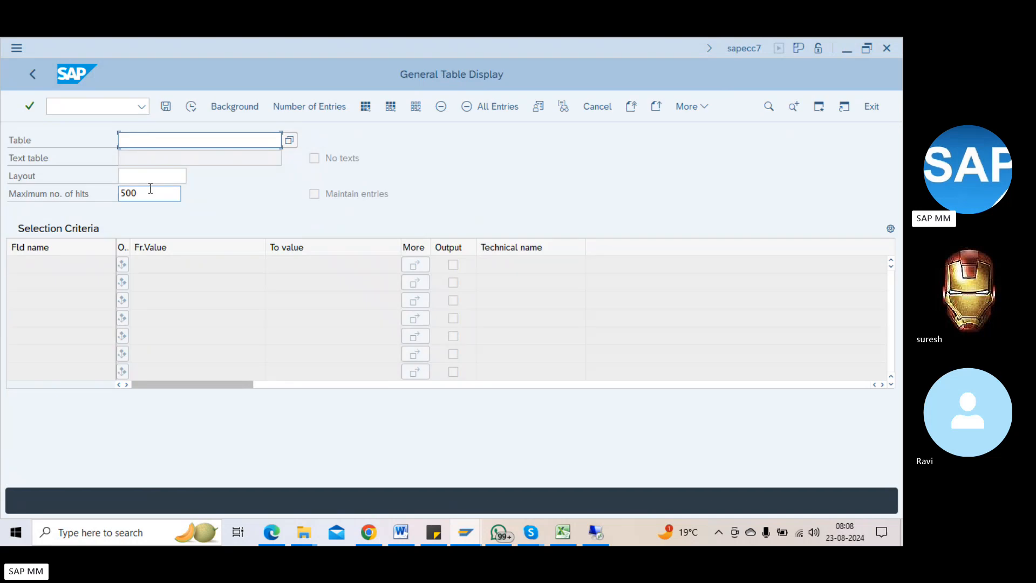
text(mara)
key(Return)
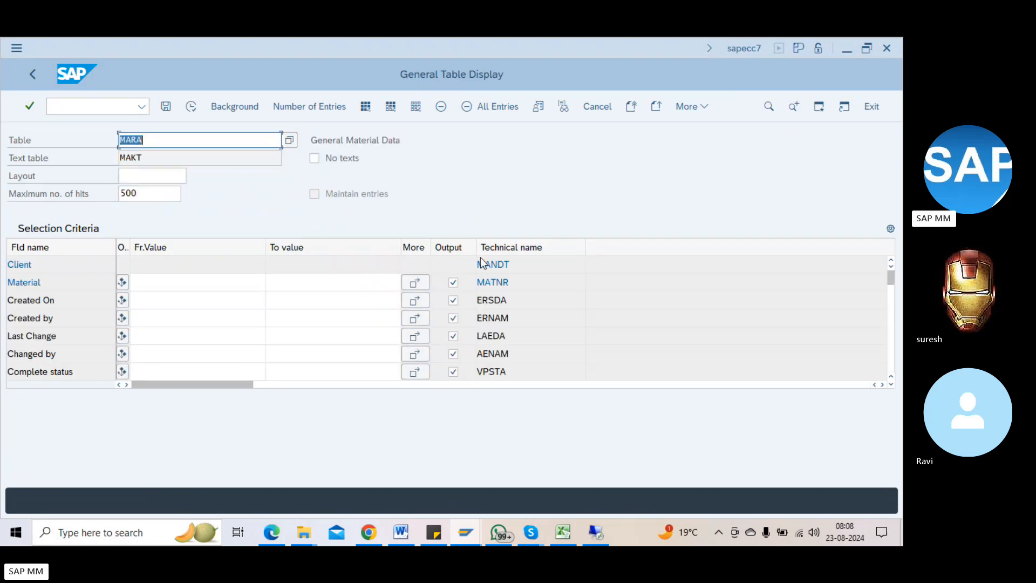
click(501, 283)
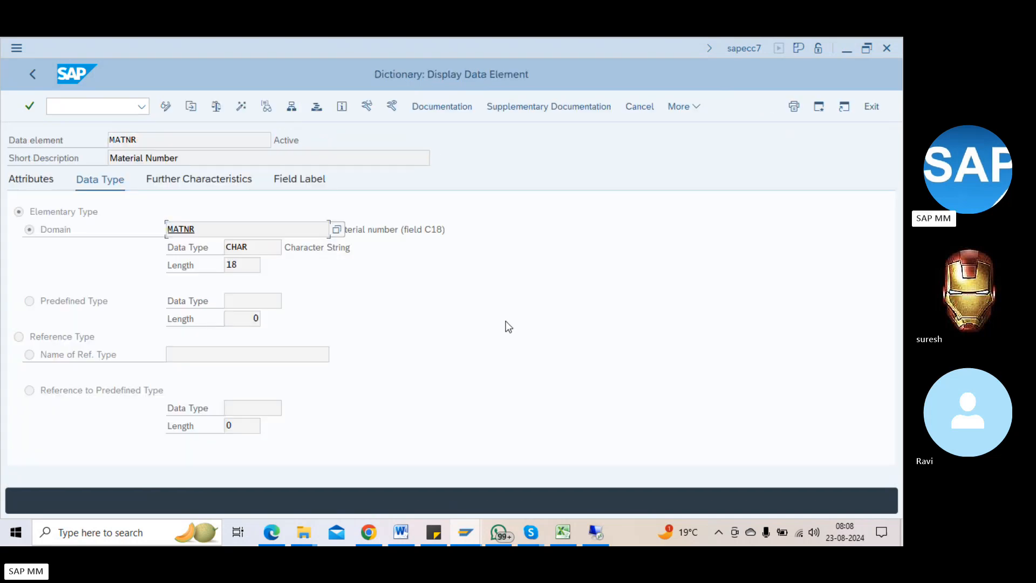
drag(242, 265, 199, 269)
double_click(243, 261)
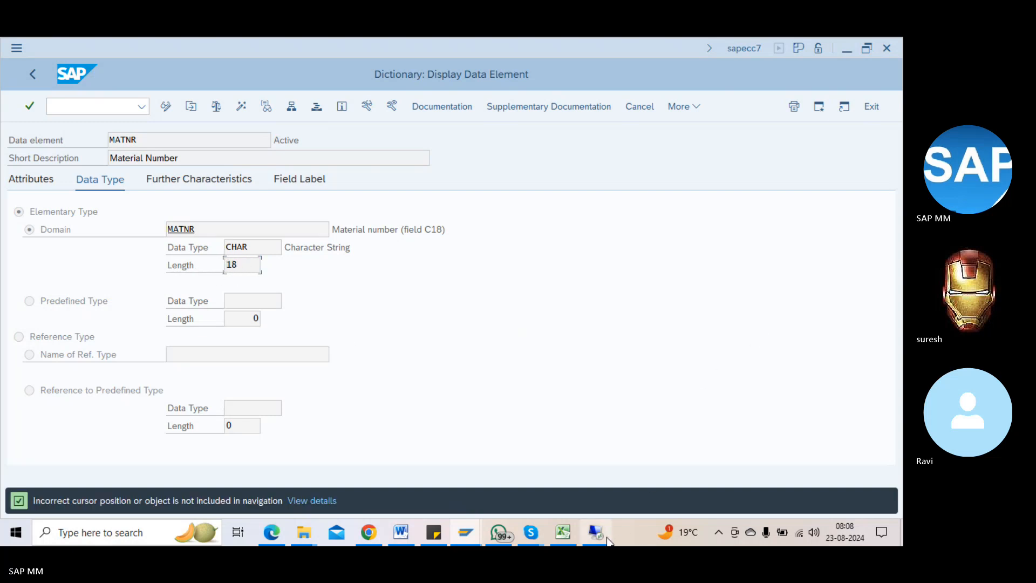
Step: Compare with MATNR's attributes in the remote S/4HANA session, then return to ECC
mouse_move(601, 526)
click(607, 532)
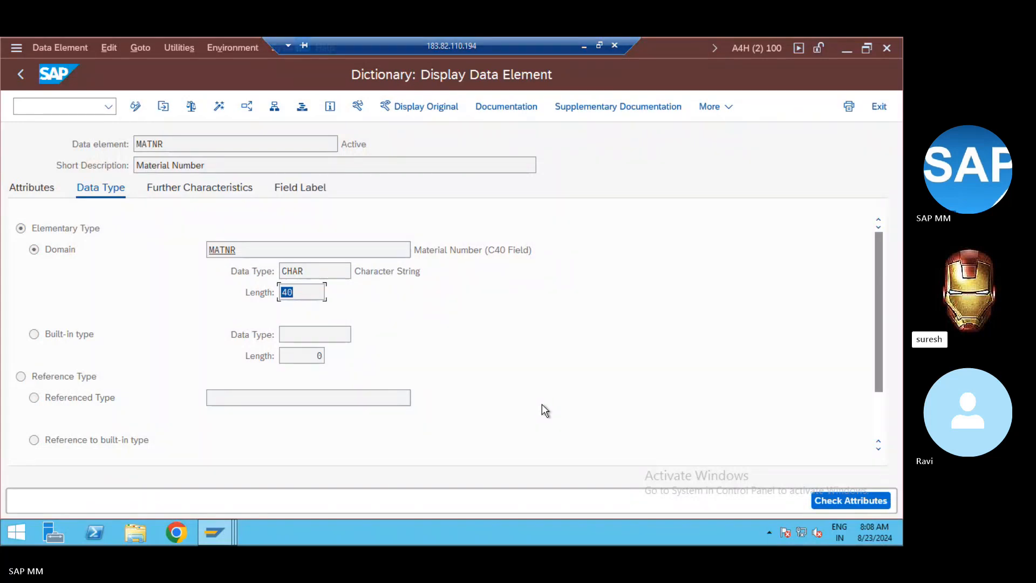
click(32, 190)
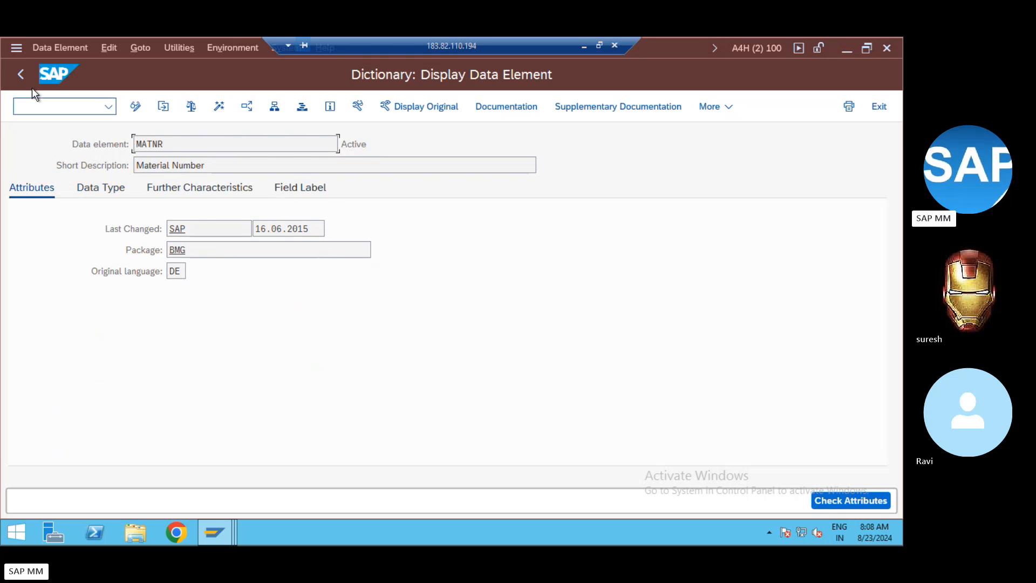
click(21, 73)
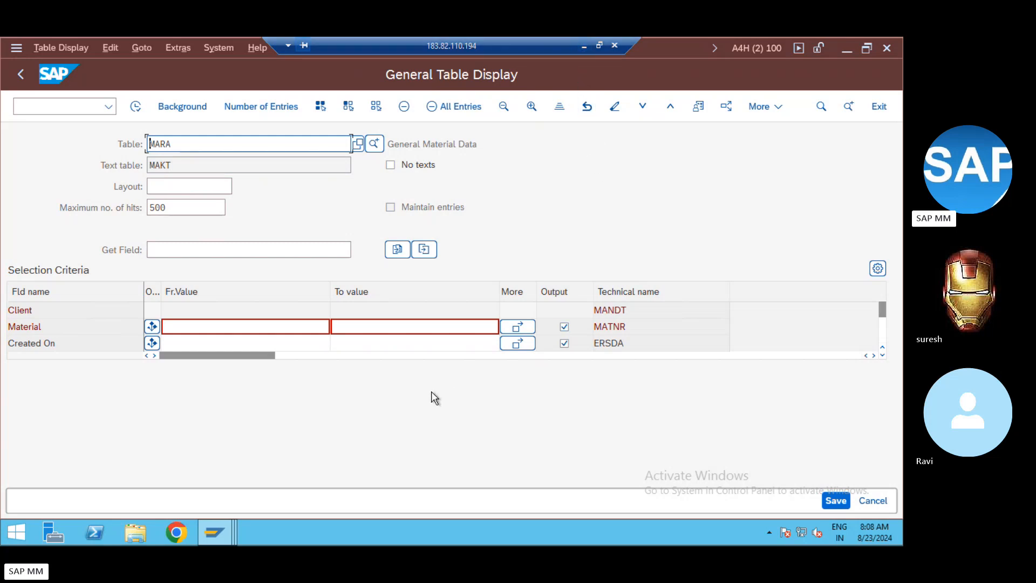
key(super+d)
click(583, 46)
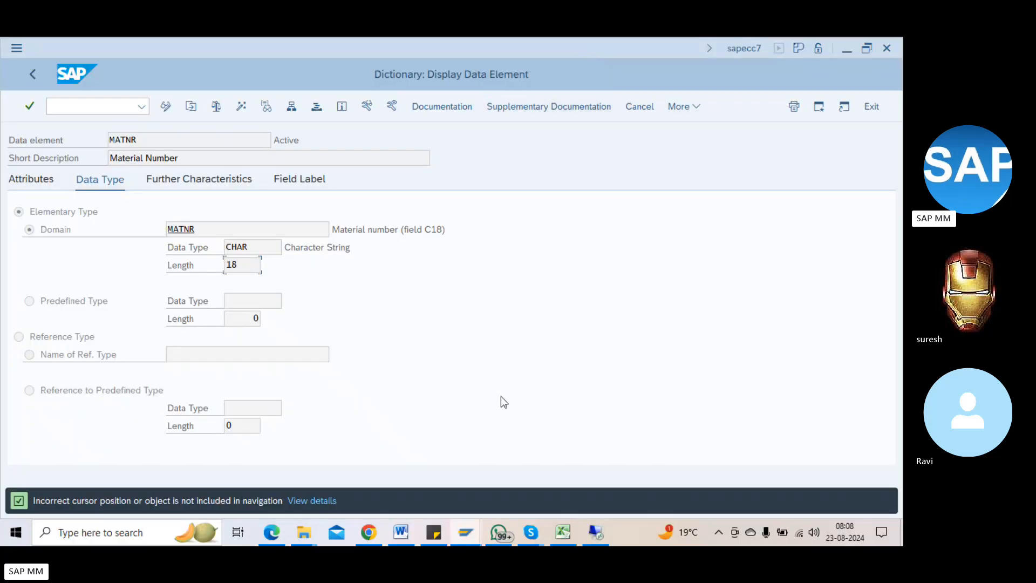
Step: In the Word notes, complete the 'deletion - MM06' line, correcting the misspelled 'delection' to 'deletion'
mouse_move(398, 532)
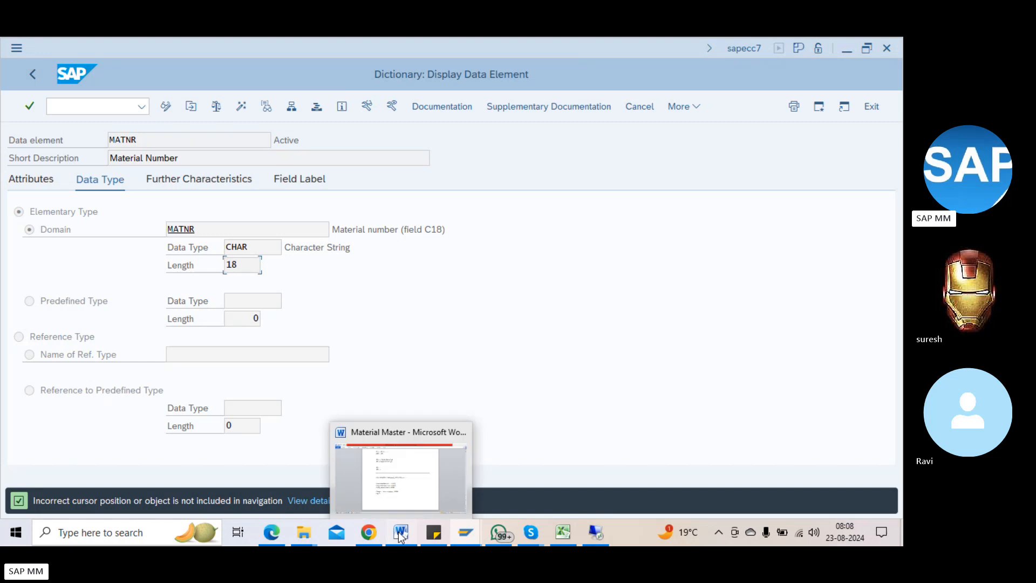
click(392, 476)
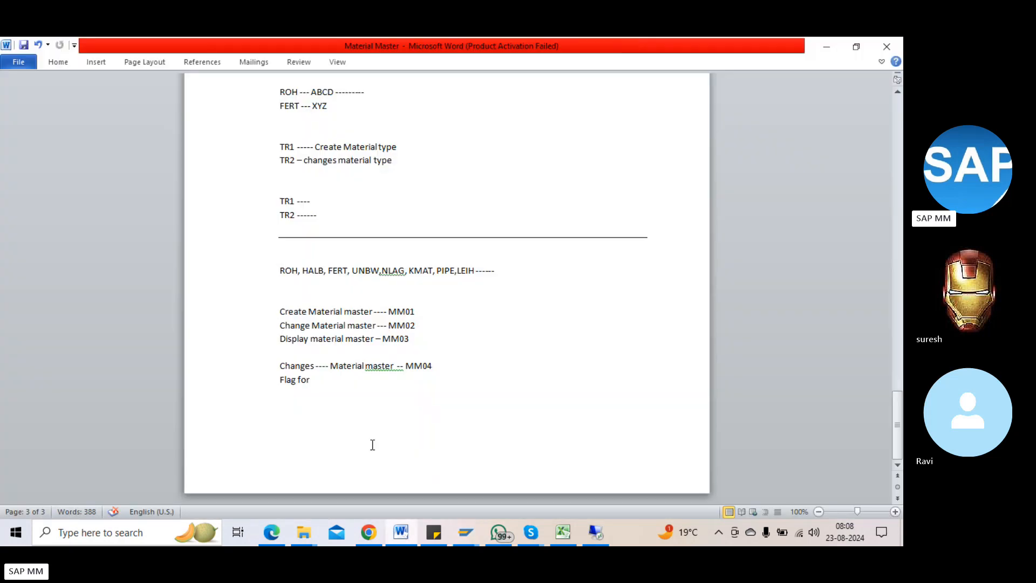
text(delection - MM0)
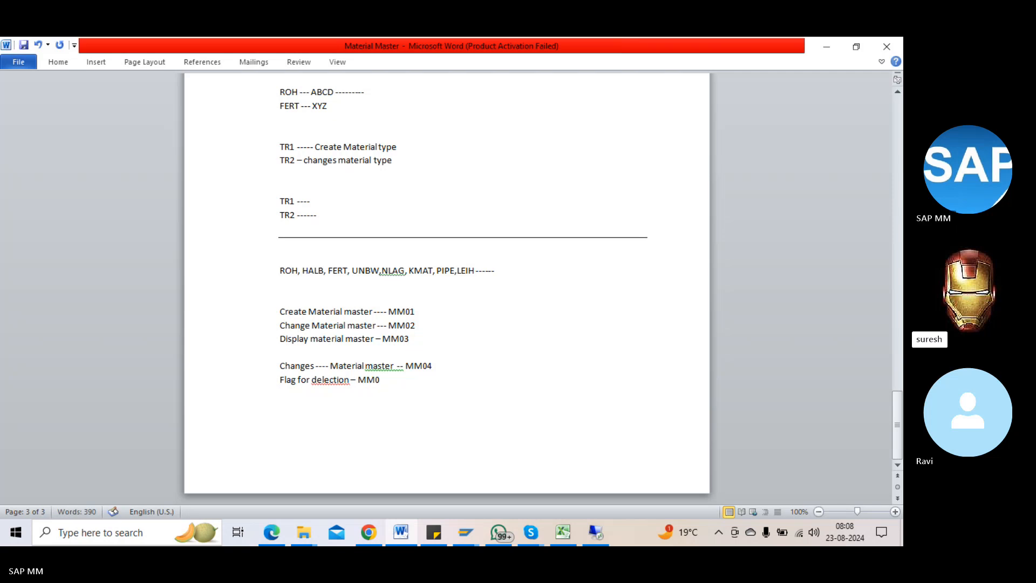
text(6)
key(Return)
key(Return)
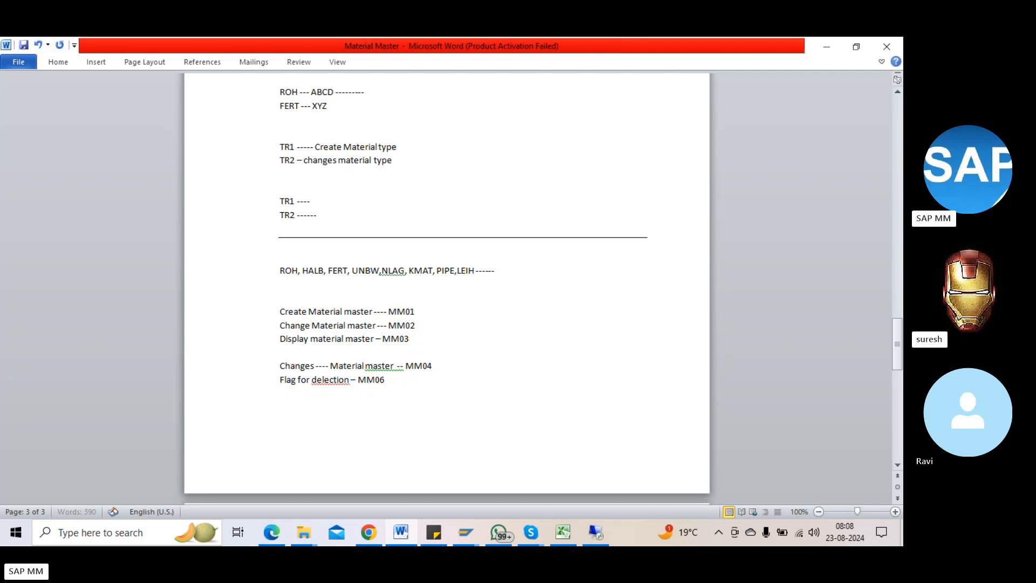
scroll(355, 426, down, 3)
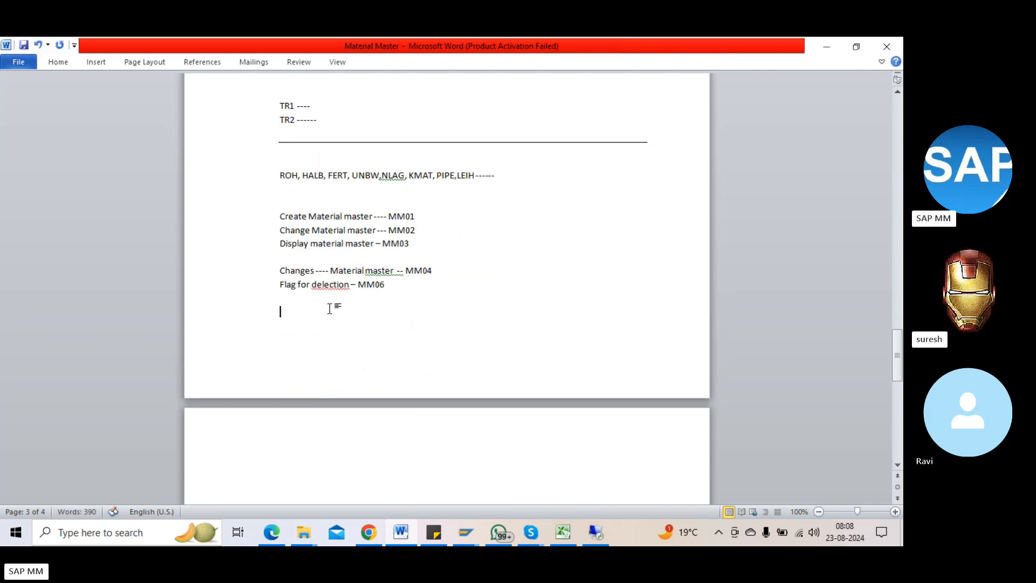
right_click(324, 285)
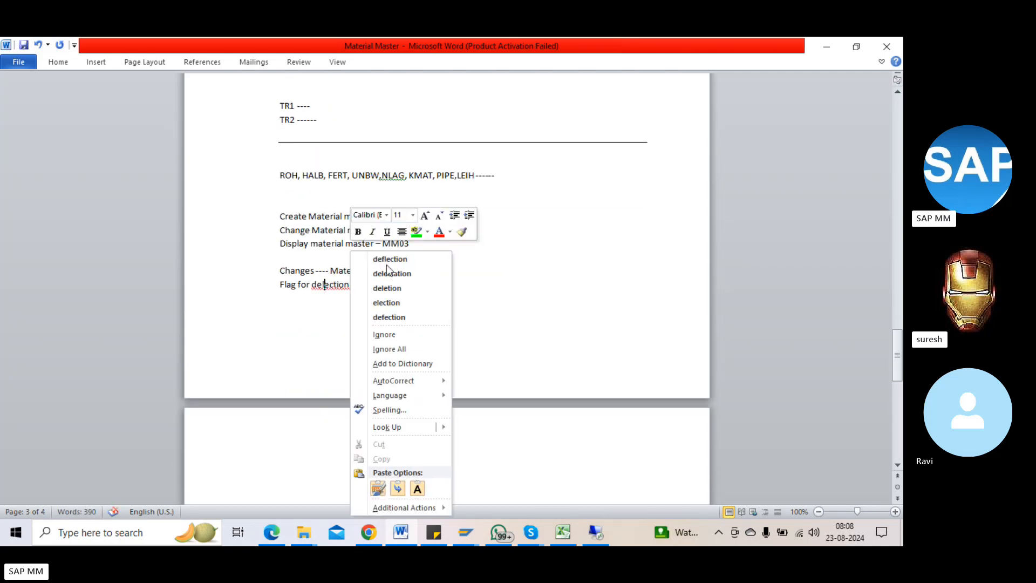
click(409, 286)
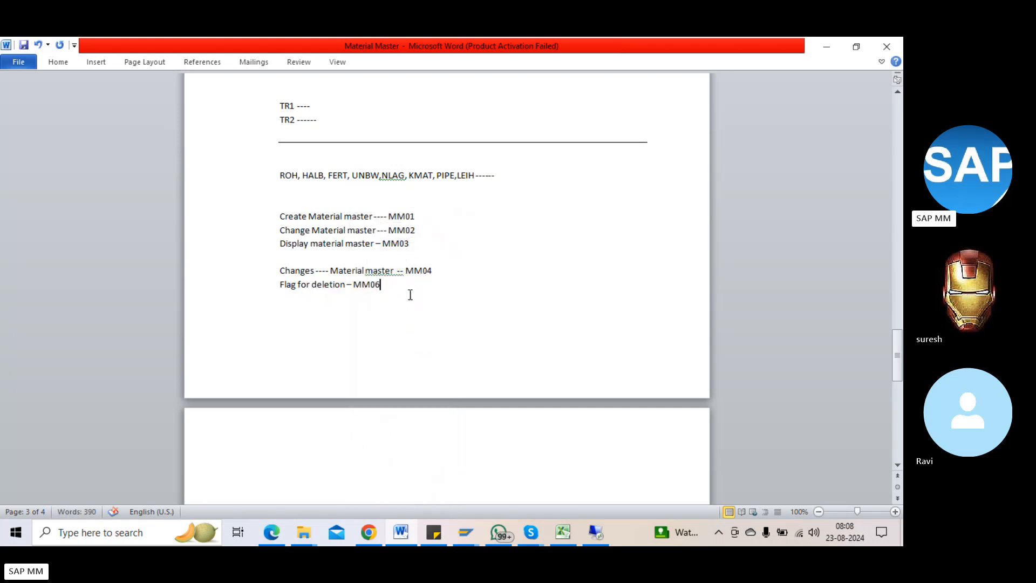
Step: Add the note lines 'MM17 - Mass maintaince' and 'MMAM --- Material type change', then return to SAP
key(Down)
text(MM17 - M)
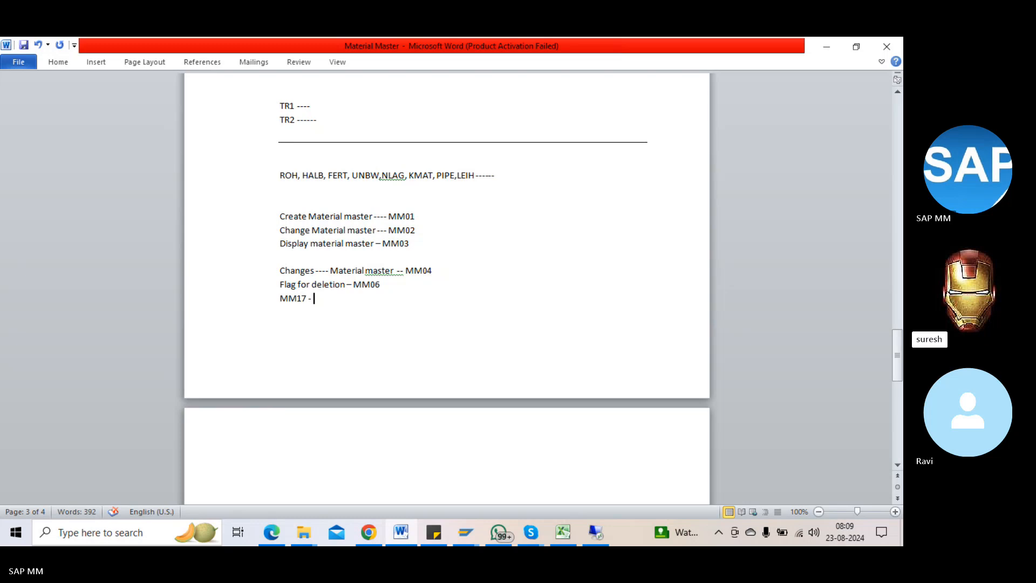
text(ass maintaince)
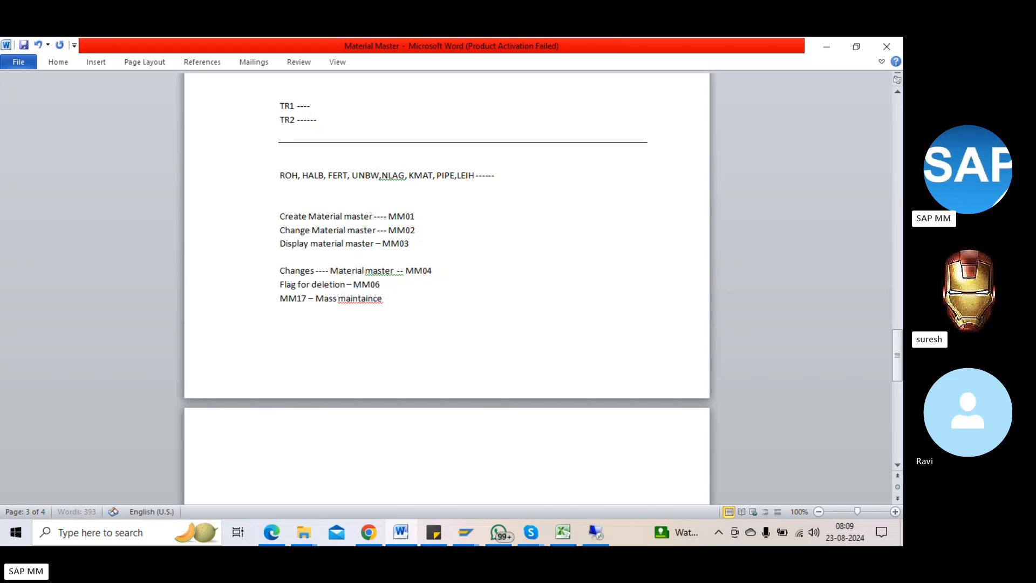
key(Return)
text(MMAM ---)
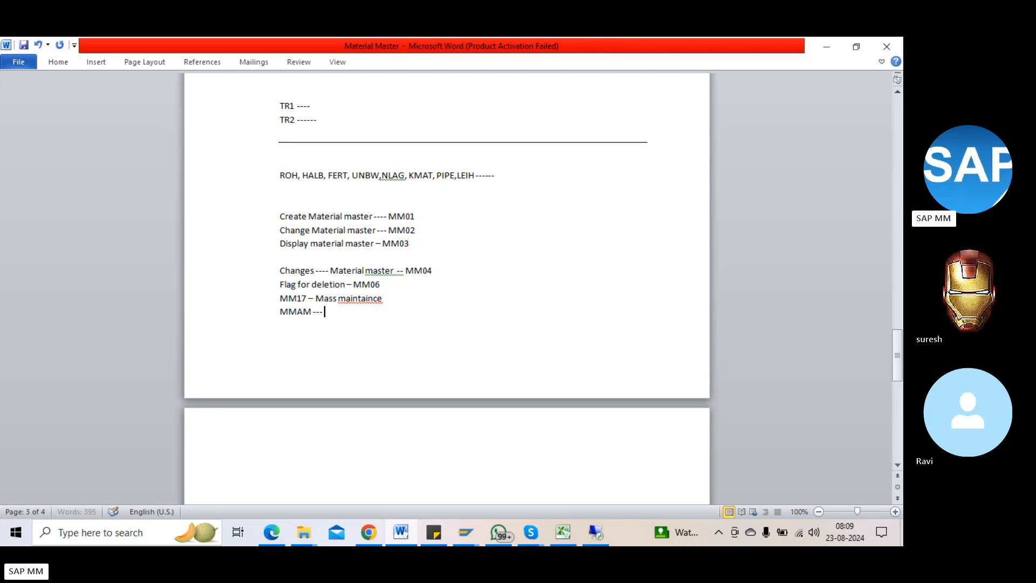
key(alt+Tab)
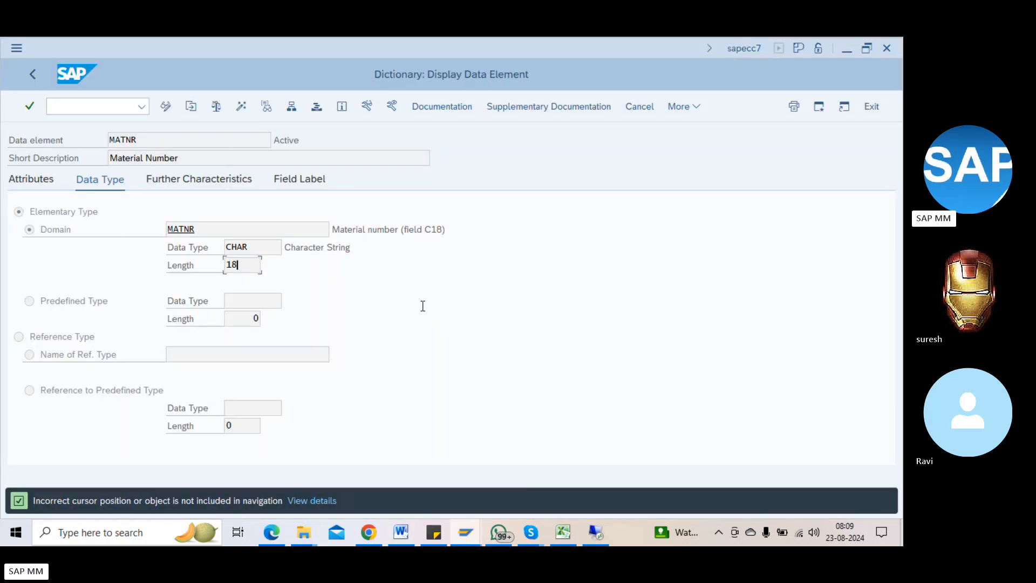
key(alt+Tab)
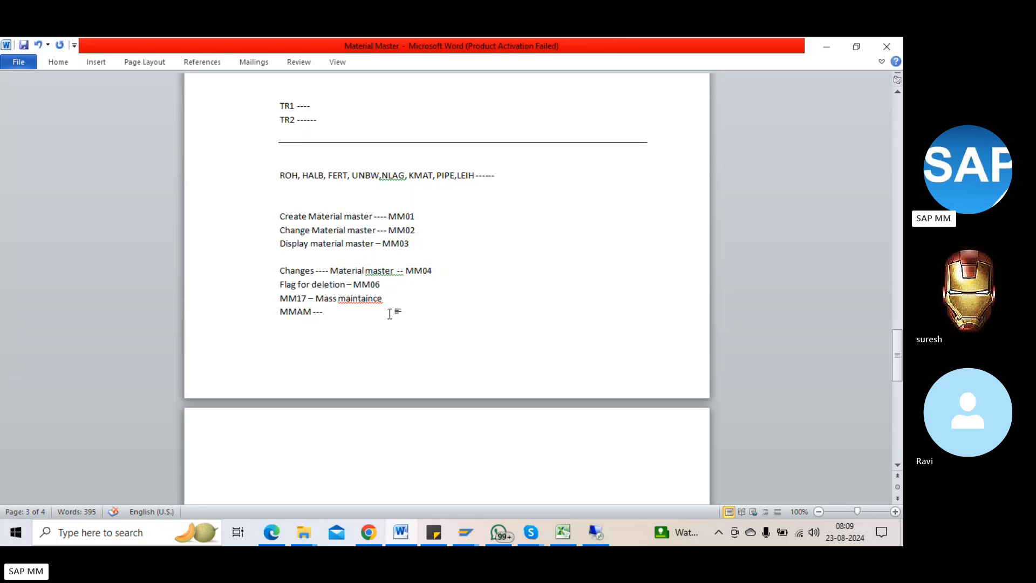
text(Materia)
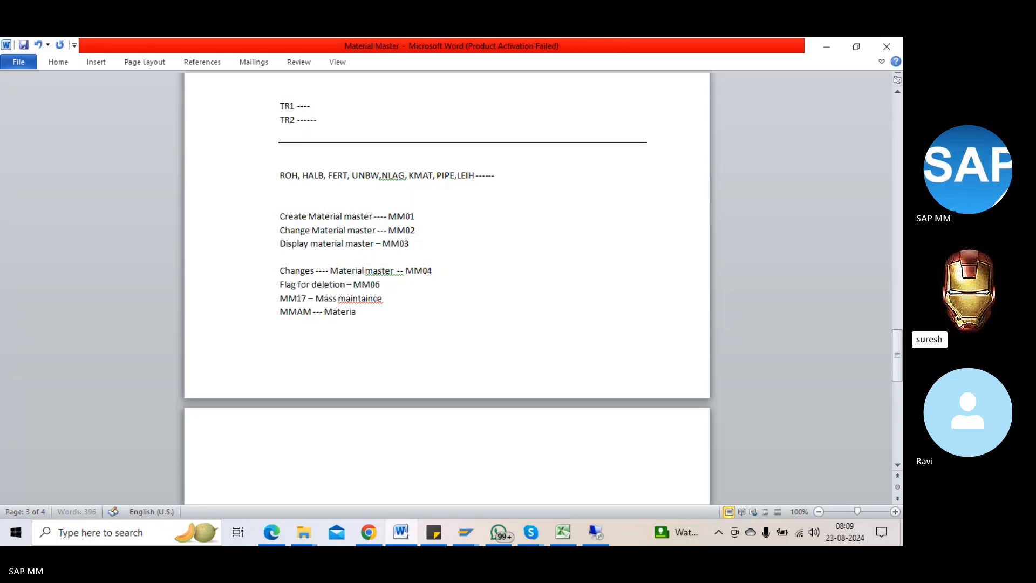
text(l type change)
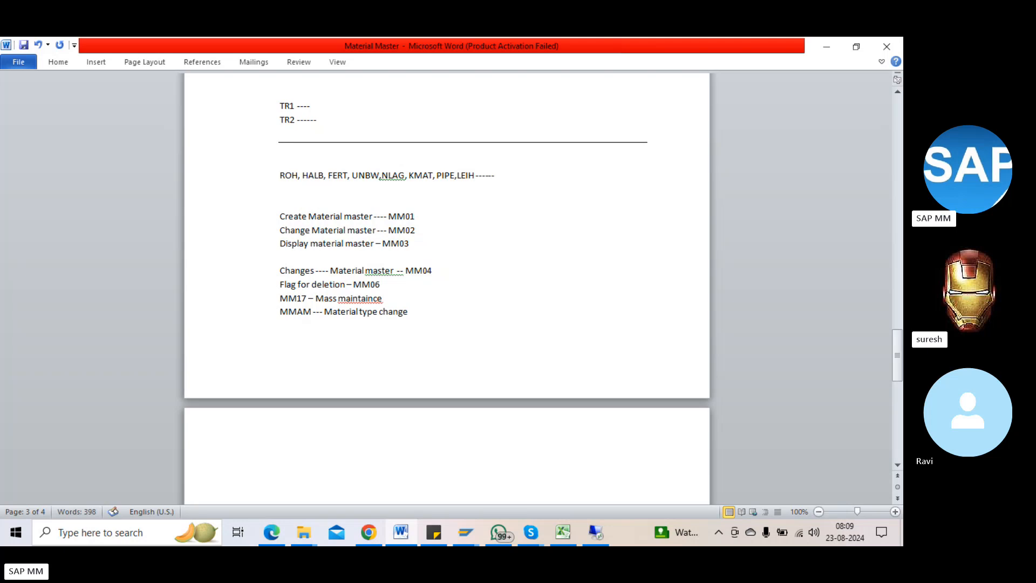
key(alt+Tab)
click(117, 106)
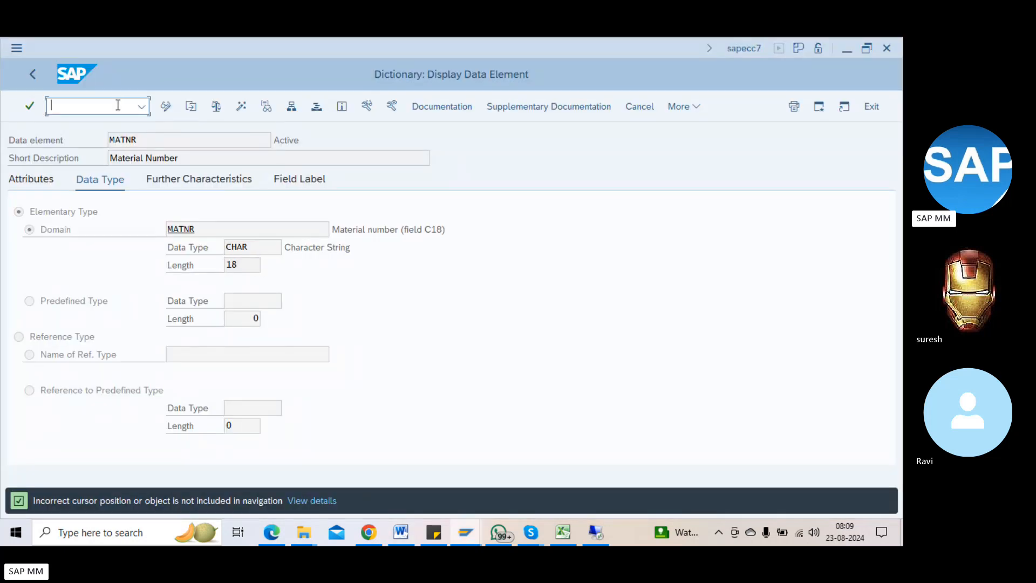
Step: Open the Change Material Type initial screen with /nmmam and look through the New material type list
text(/nmmam)
key(Return)
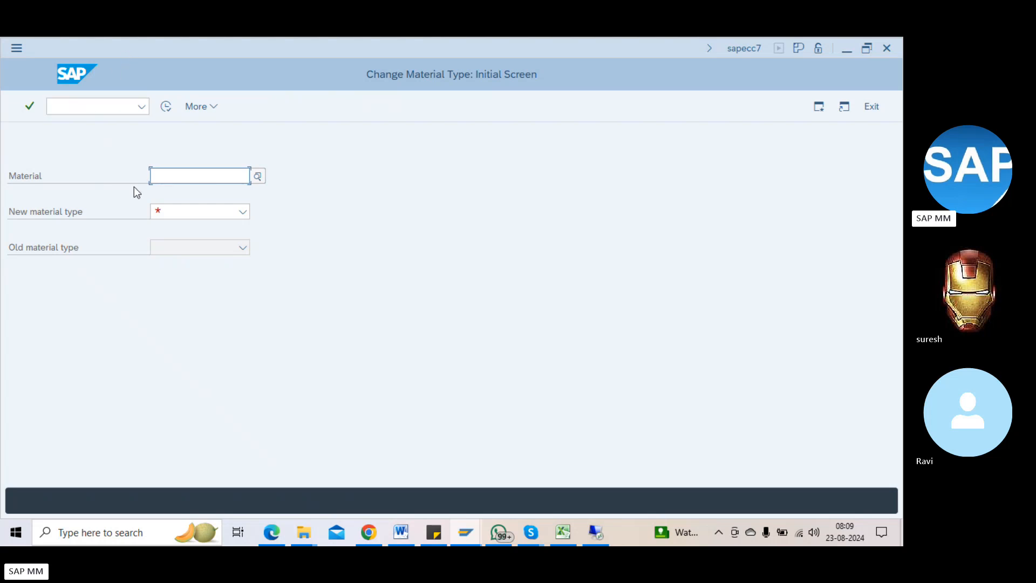
click(197, 216)
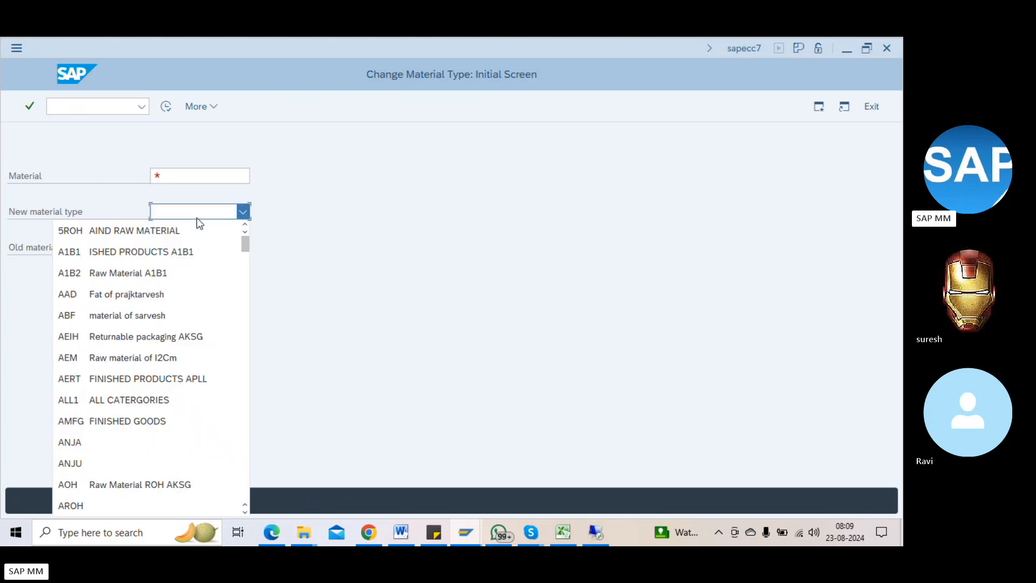
click(382, 268)
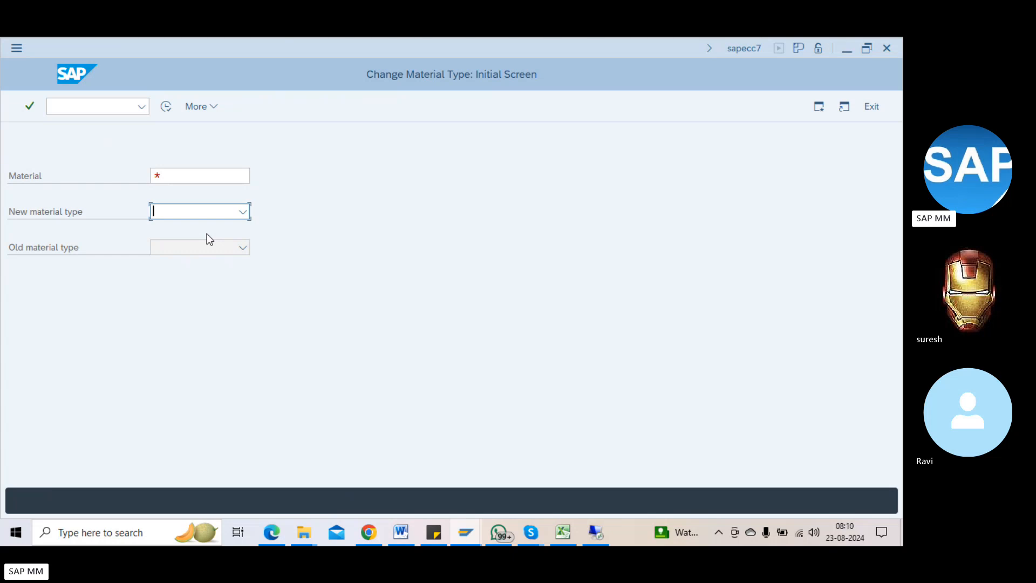
click(86, 107)
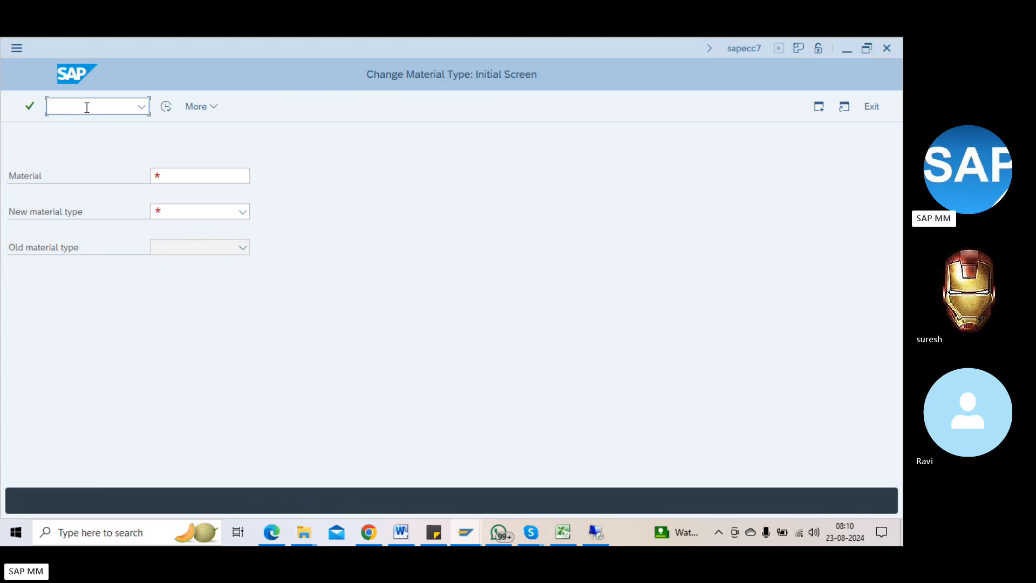
Step: Start creating a material with /nmm0, using industry sector M and material type RAAC
text(/nmm0)
key(Return)
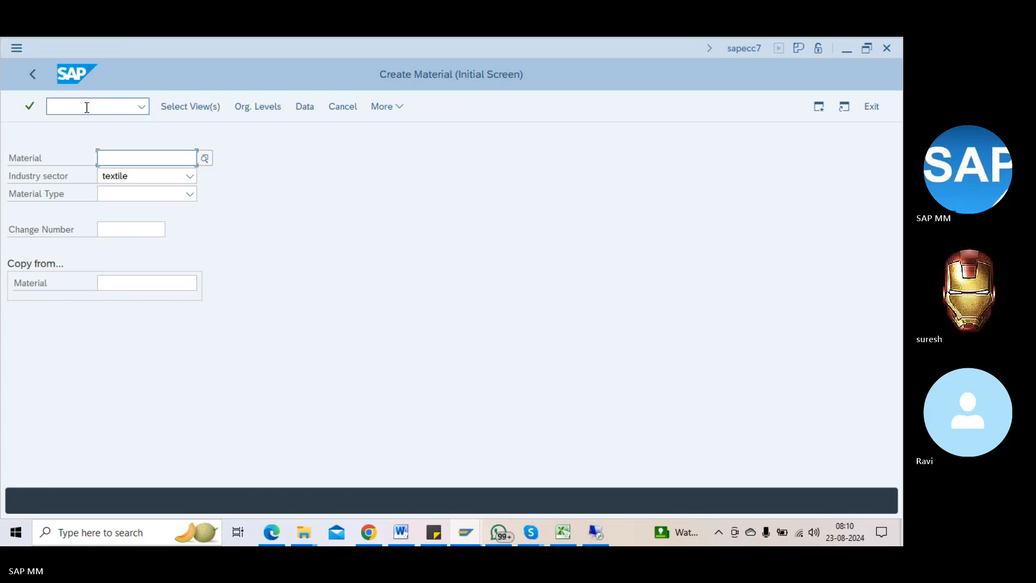
key(Tab)
text(M)
key(Tab)
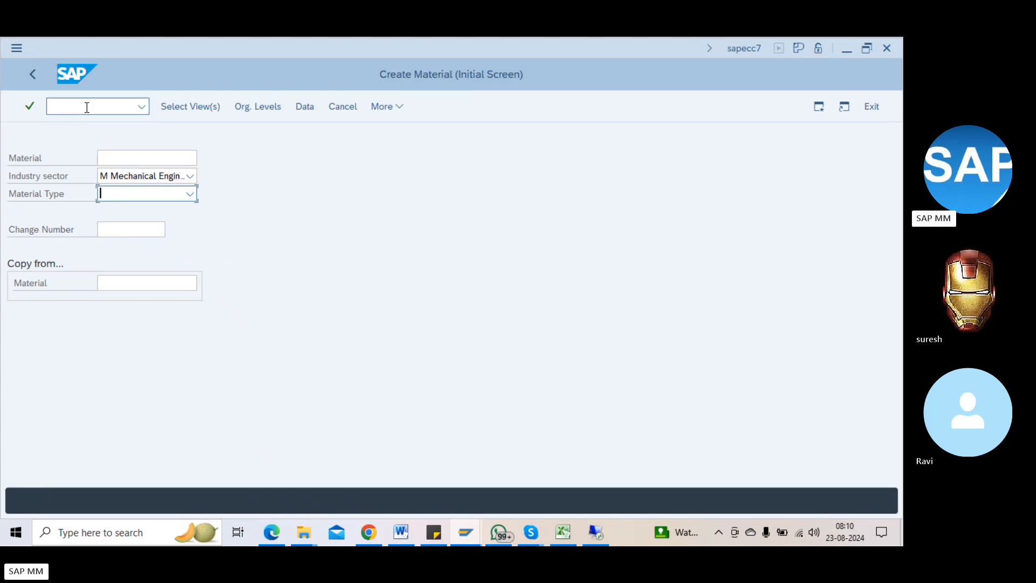
text(ZRRH)
key(Return)
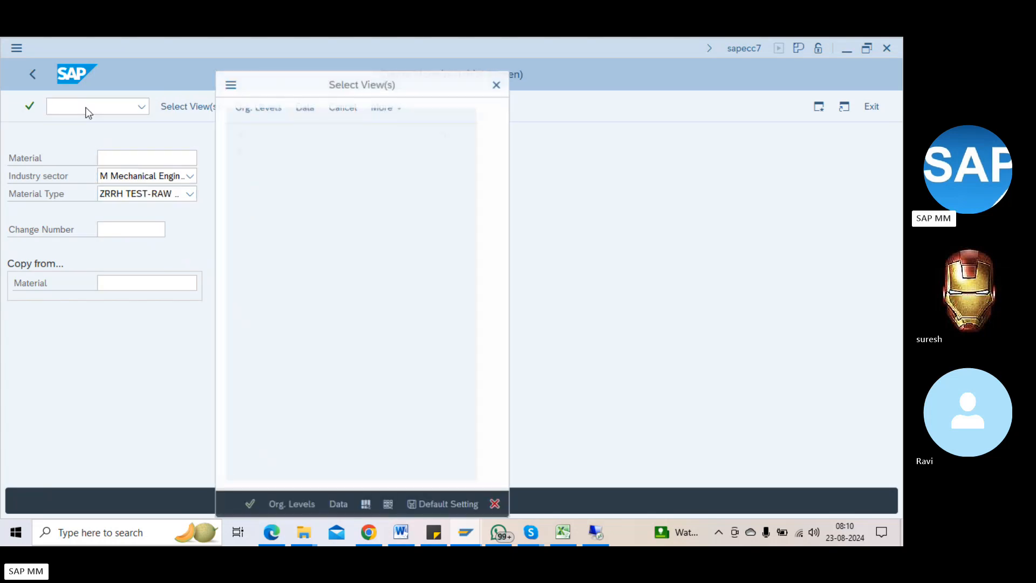
key(Escape)
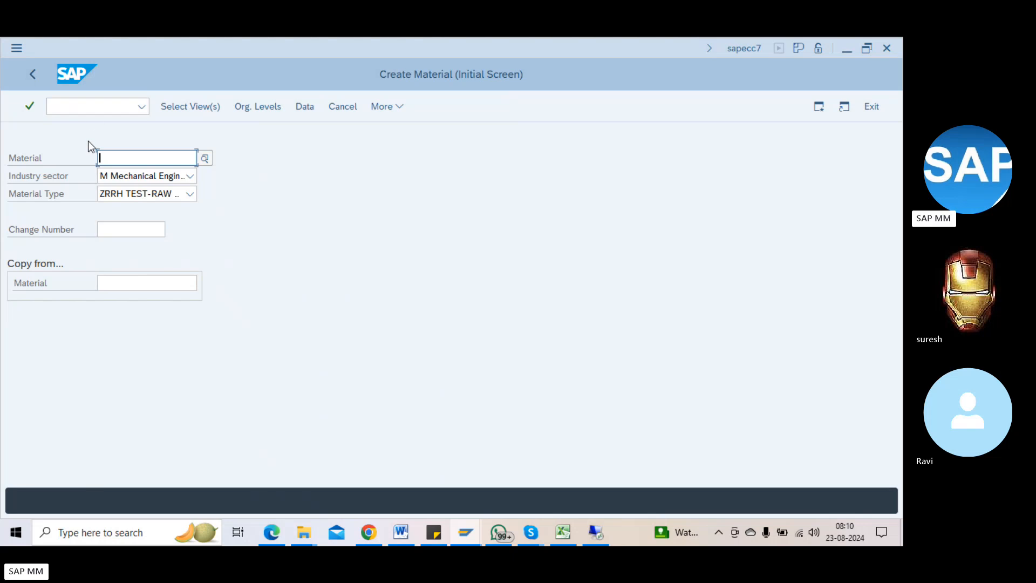
click(130, 193)
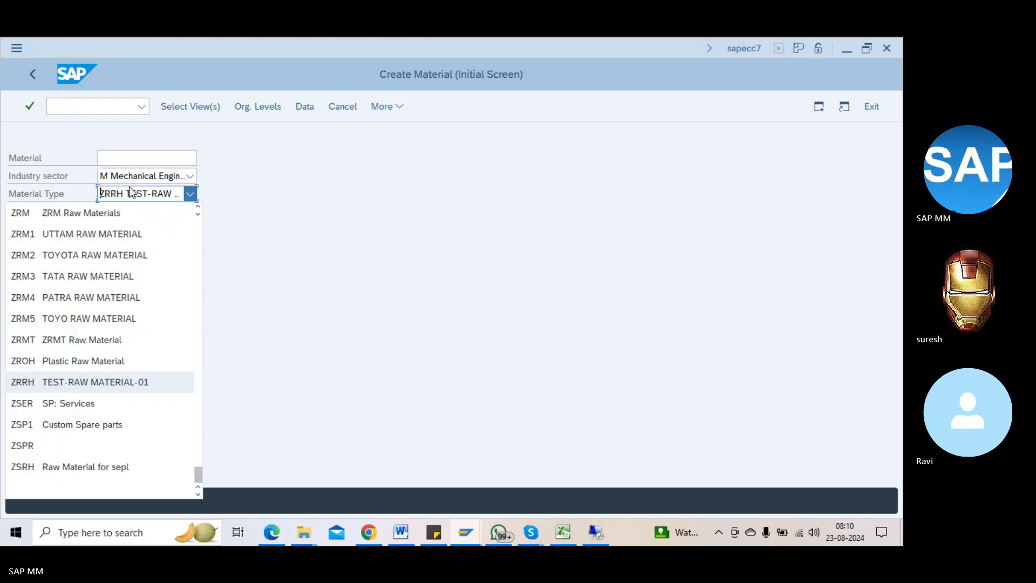
key(r)
key(Return)
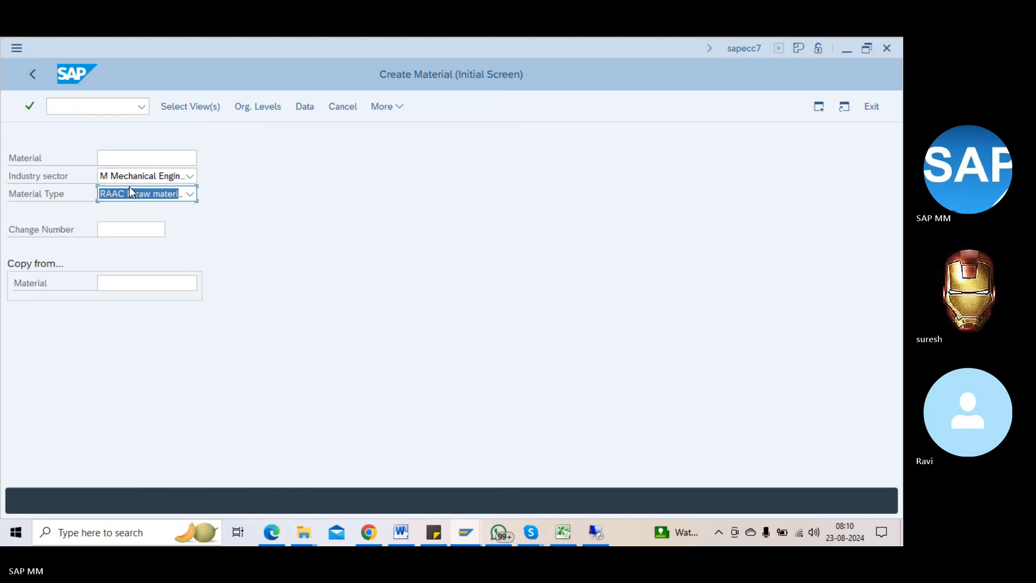
key(Return)
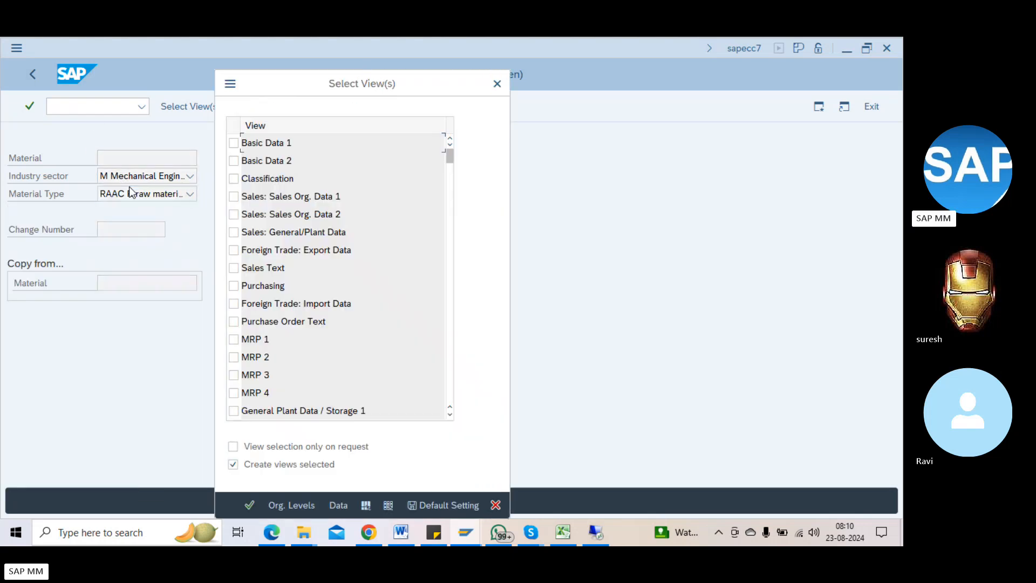
Step: Select Basic Data 1, enter description SPLIT VALUTION TEST, base unit EA and material group 001, then save
click(238, 145)
key(Return)
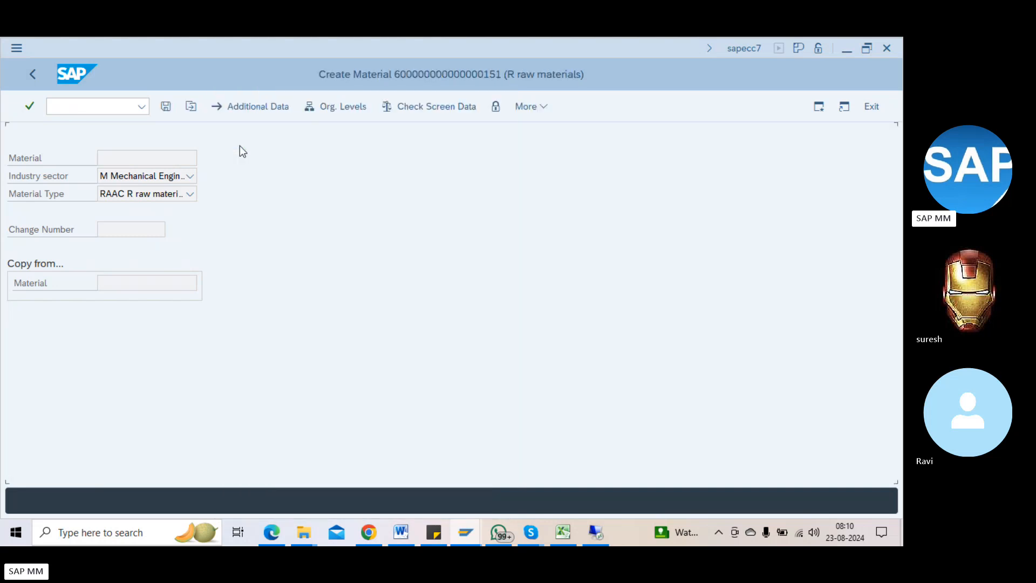
key(space)
key(Down)
key(Return)
key(Tab)
key(Tab)
key(Tab)
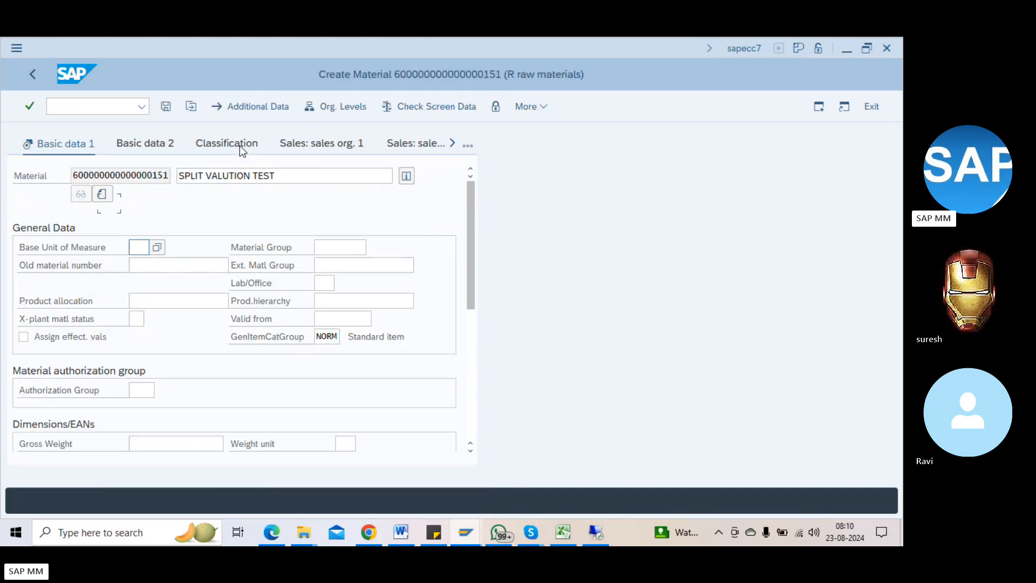
key(space)
key(Down)
key(Return)
key(Tab)
key(space)
key(Down)
key(Return)
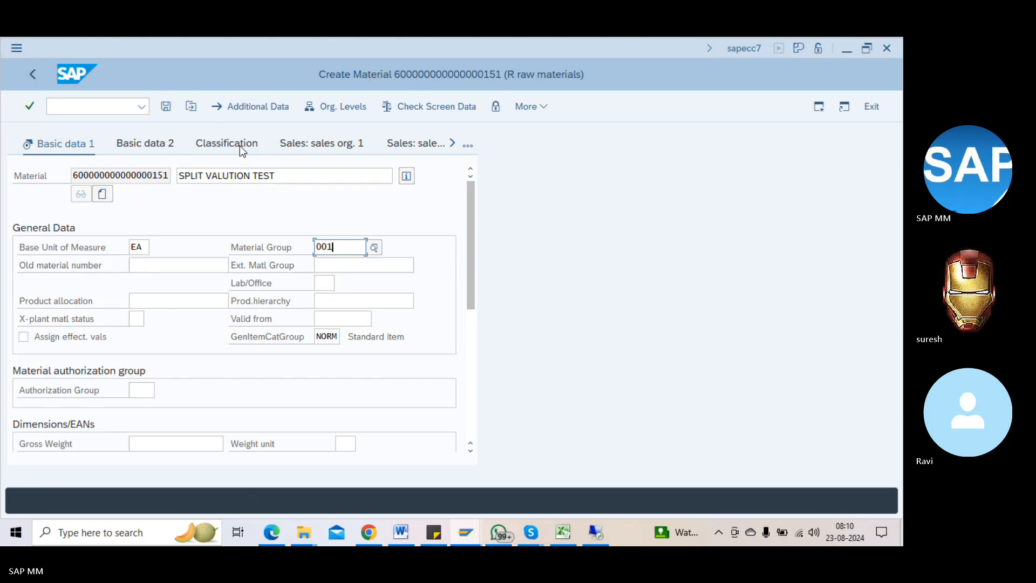
key(Return)
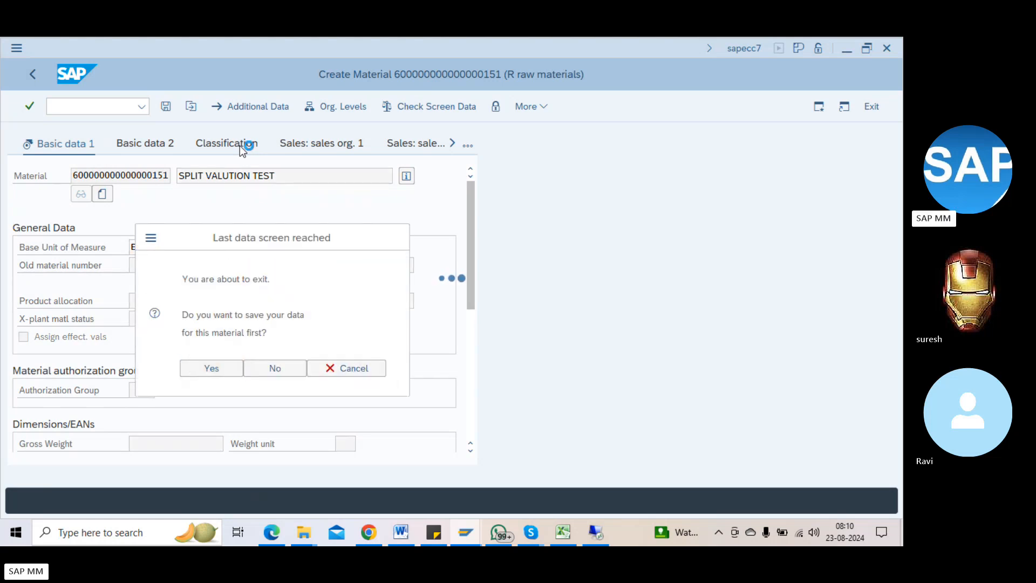
key(Return)
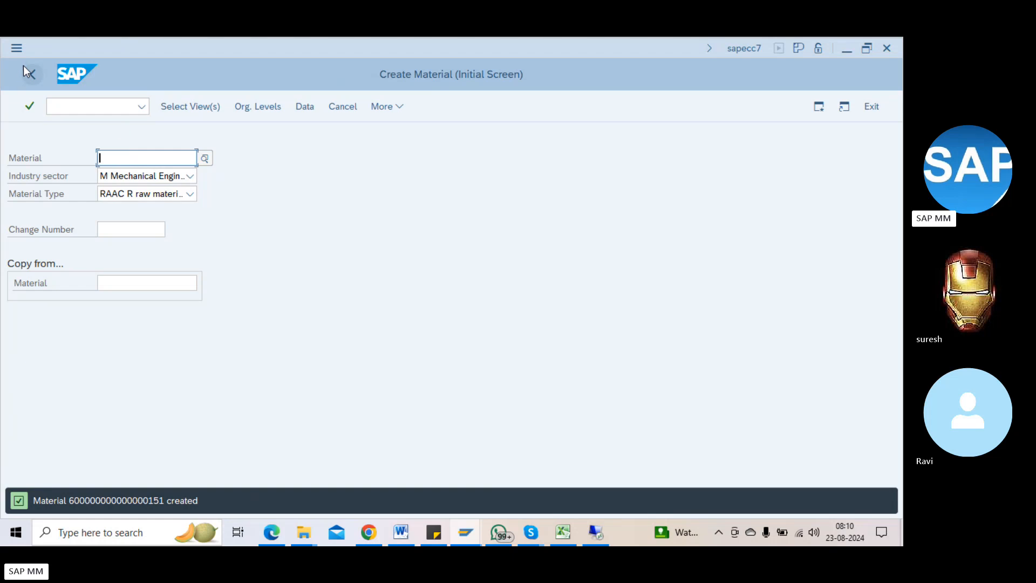
double_click(119, 500)
key(ctrl+c)
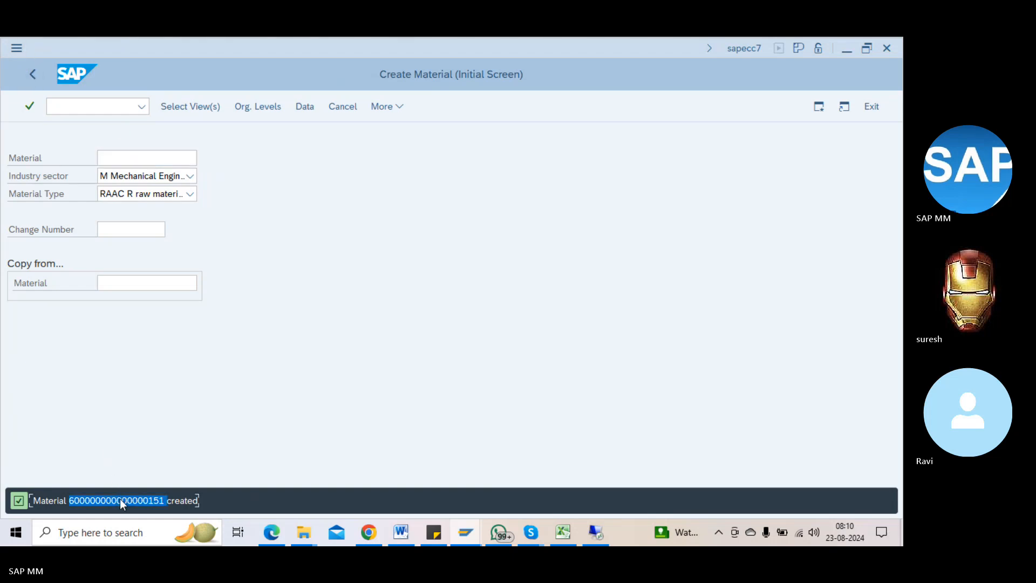
click(381, 107)
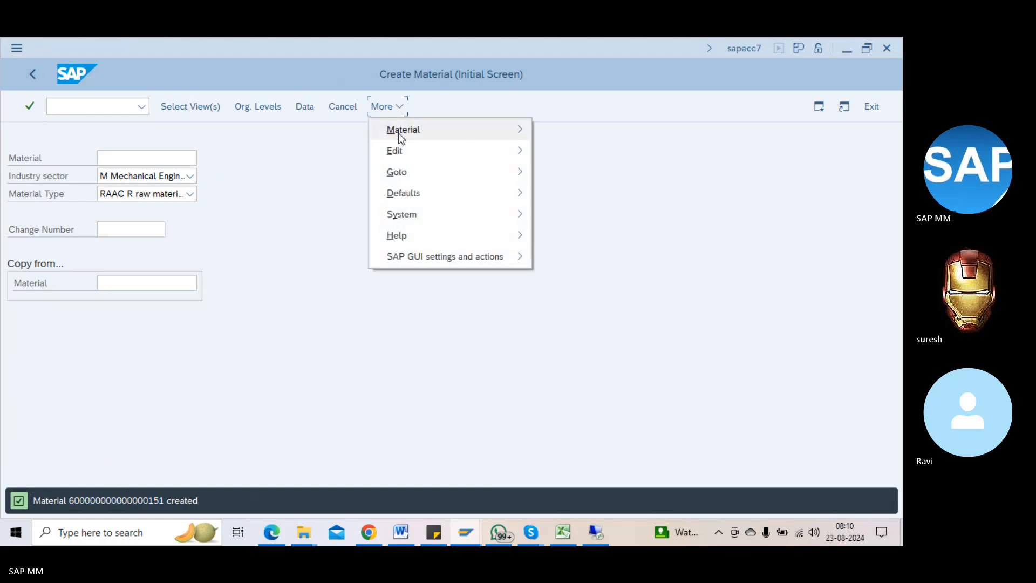
mouse_move(516, 136)
mouse_move(592, 186)
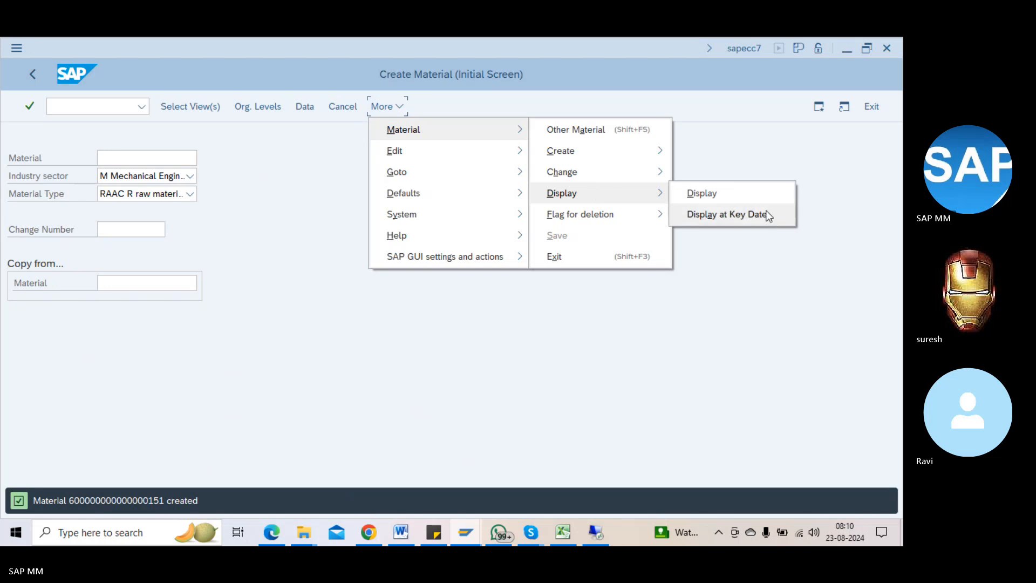
click(748, 202)
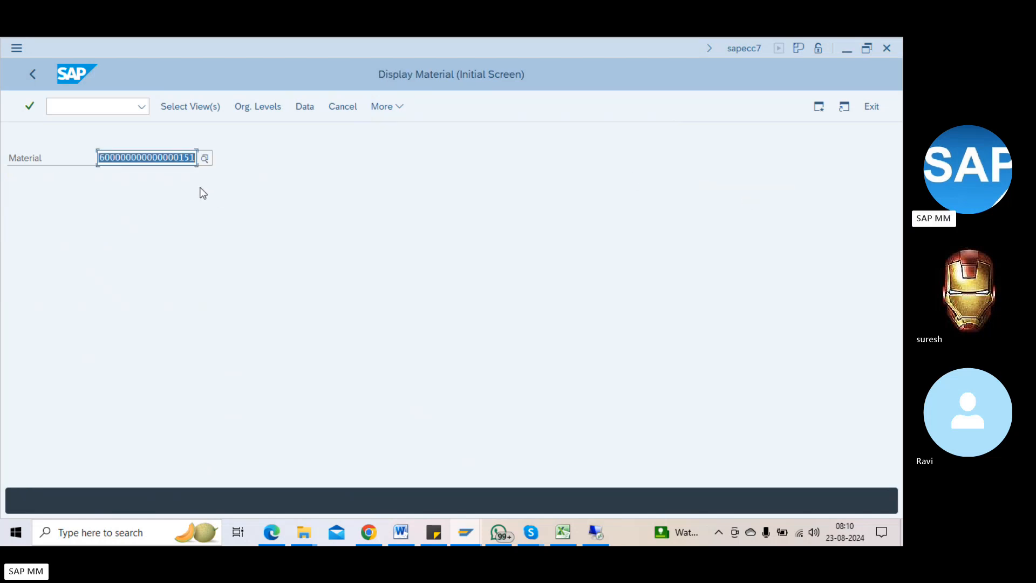
key(ctrl+v)
key(Return)
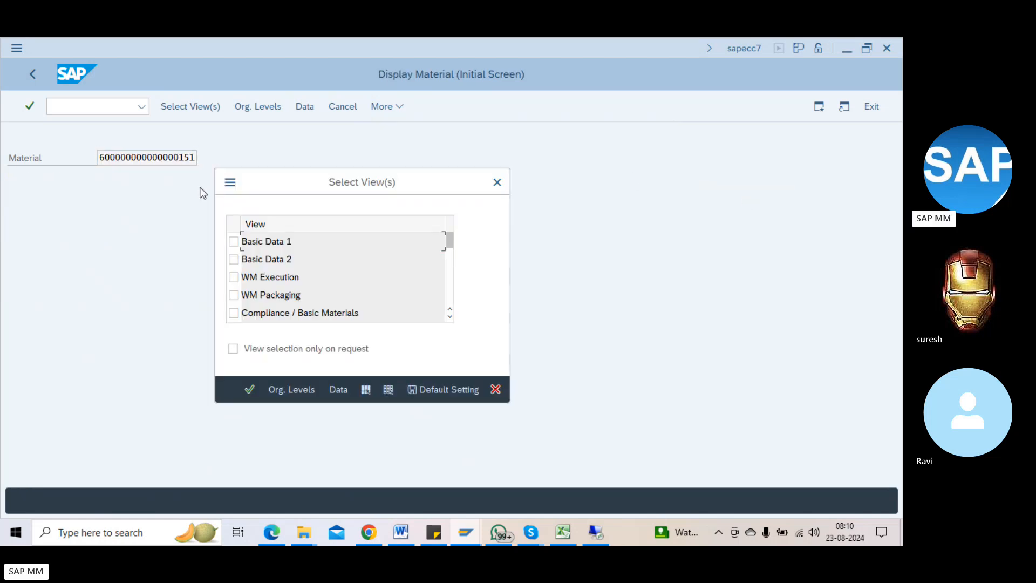
click(234, 242)
key(Return)
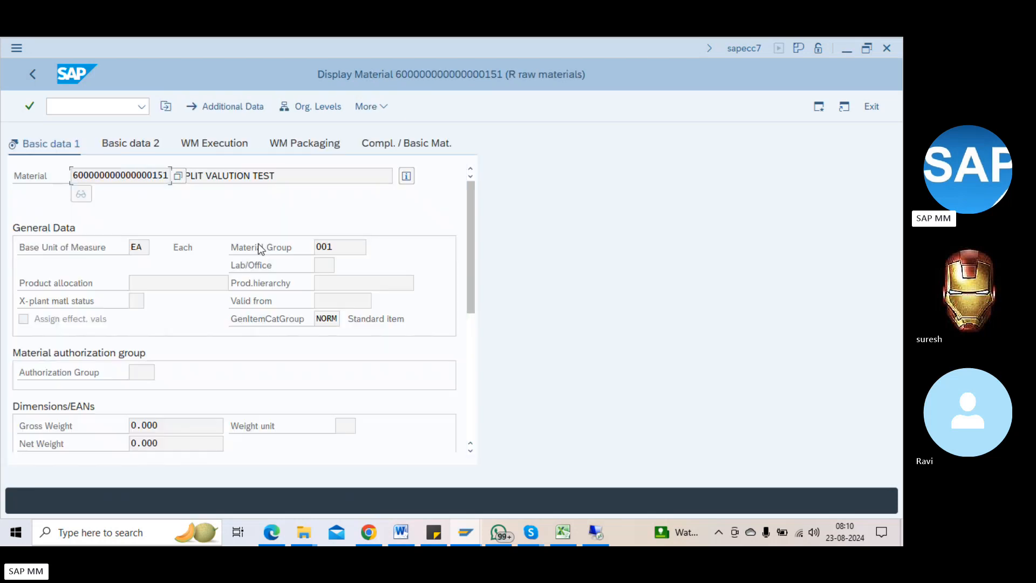
click(153, 175)
click(406, 176)
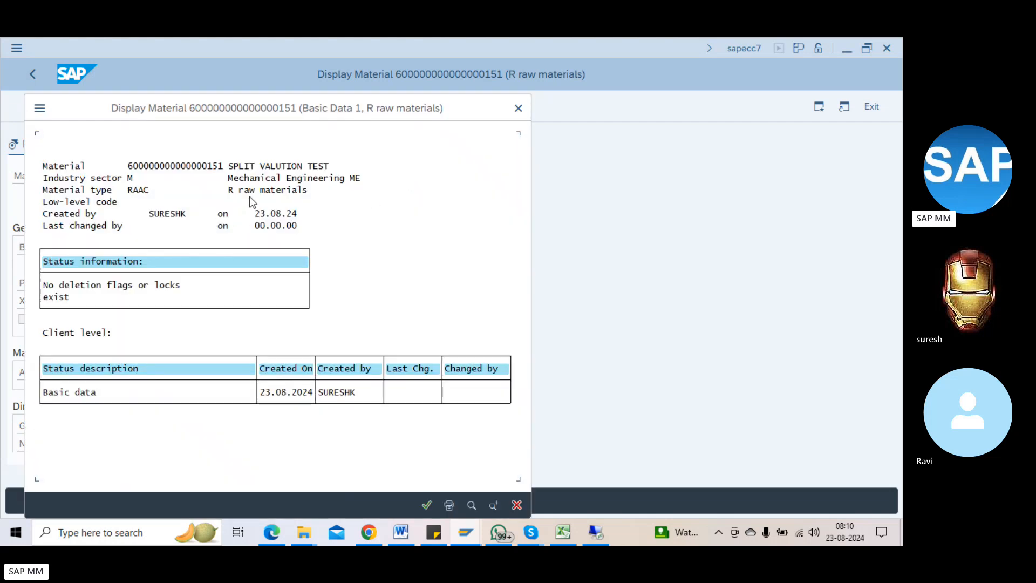
click(136, 191)
key(Return)
Step: Open the Change Material Type transaction in a new session with /ommam
click(98, 107)
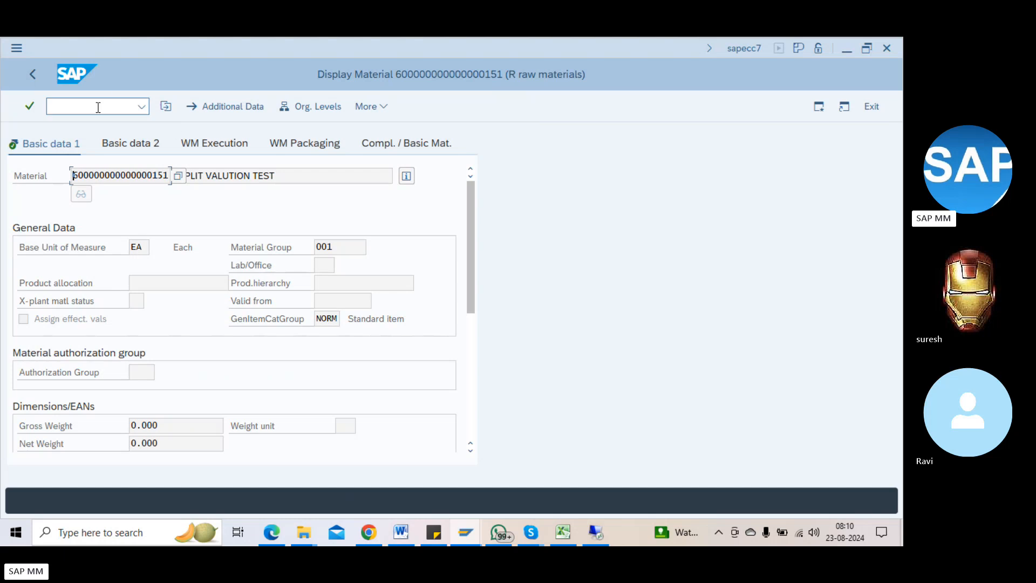
text(/ommam)
key(Return)
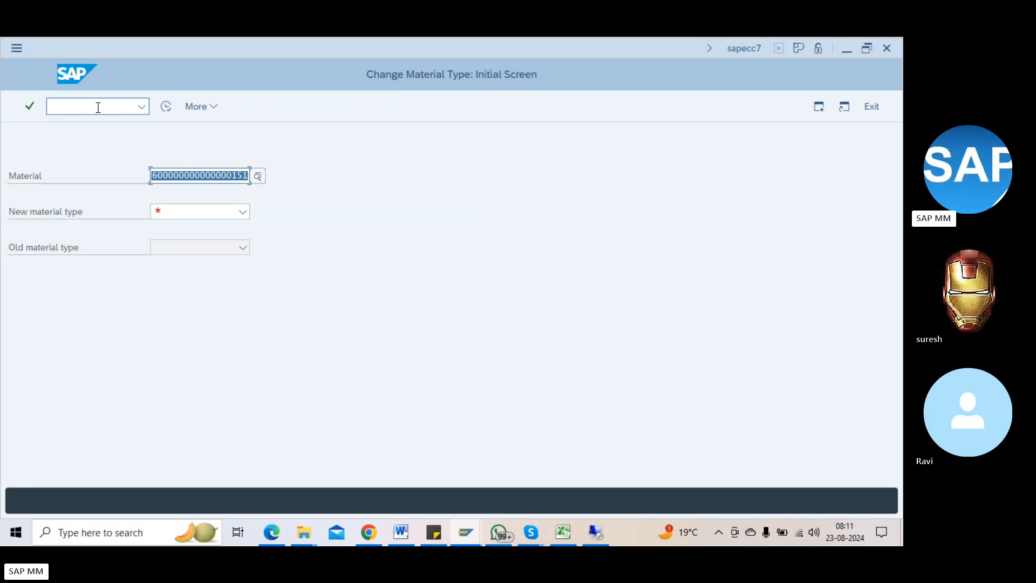
Step: Set ZRM Raw Materials as the new type for the RAAC material, execute, and accept the warning
click(204, 211)
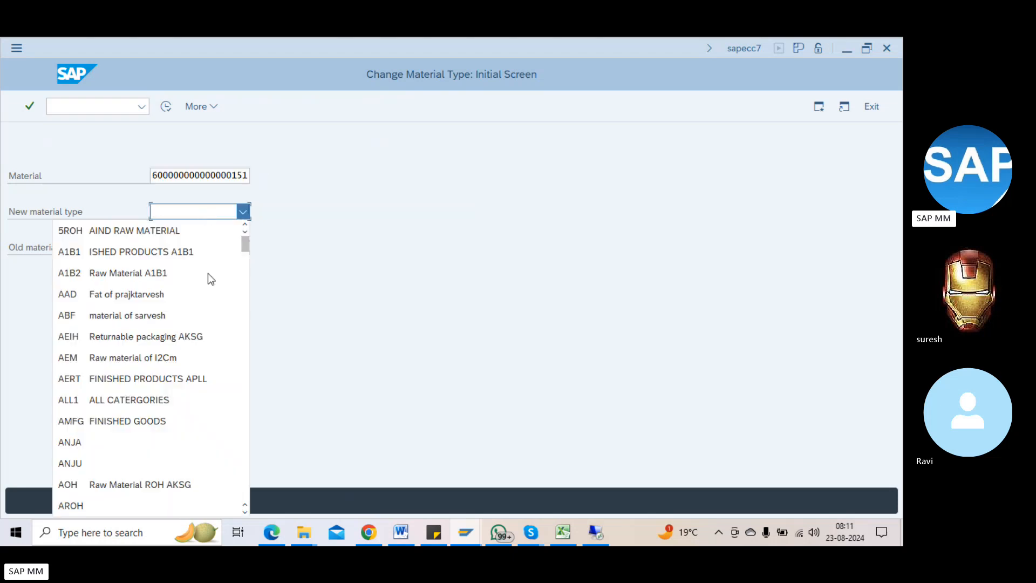
scroll(208, 324, down, 20)
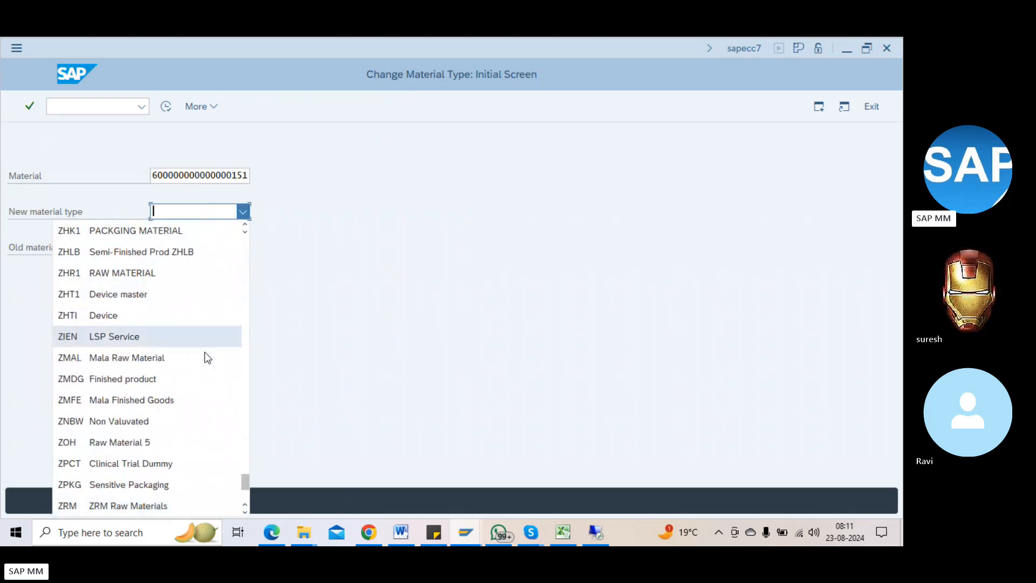
scroll(149, 404, down, 1)
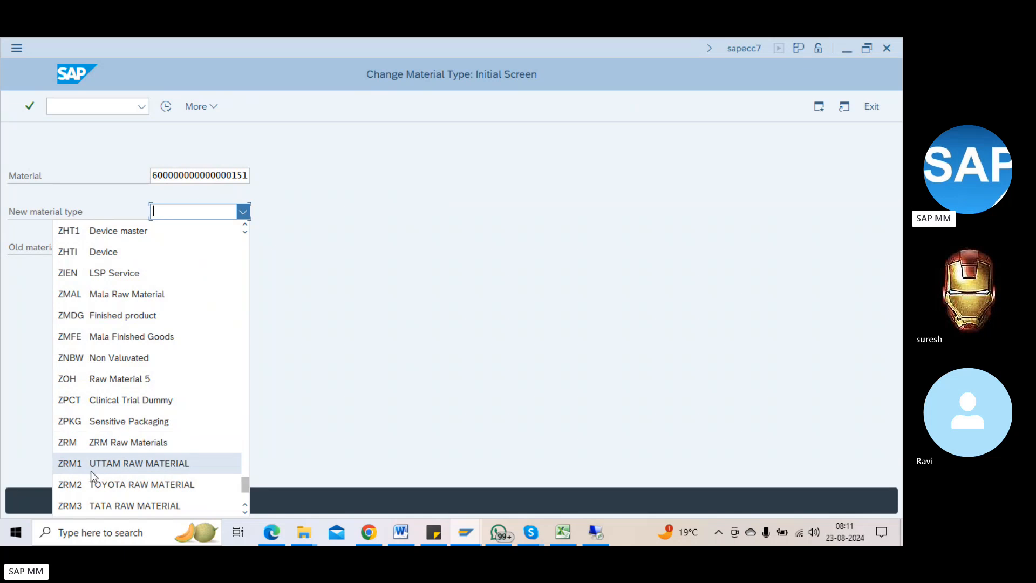
click(126, 442)
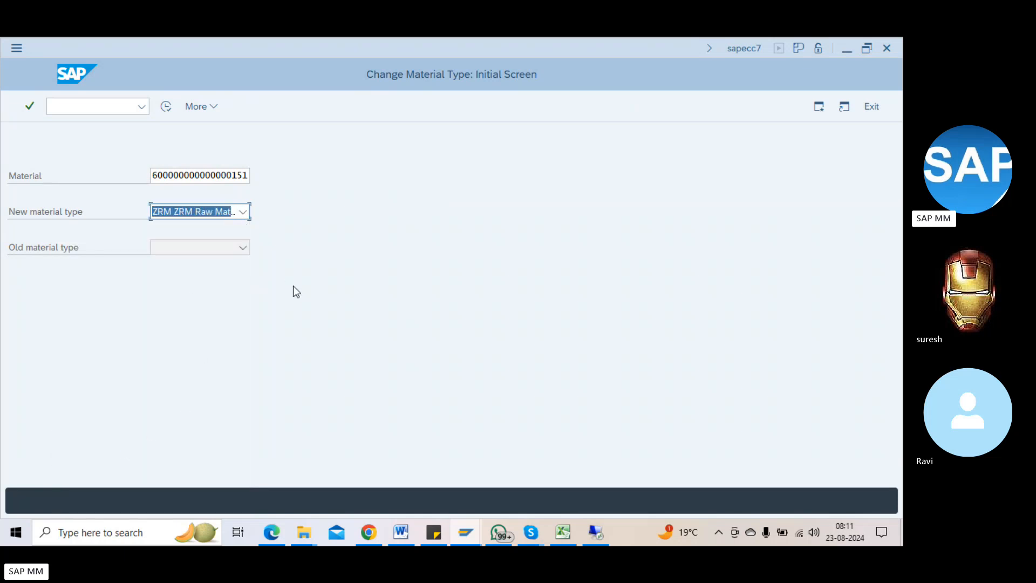
key(Return)
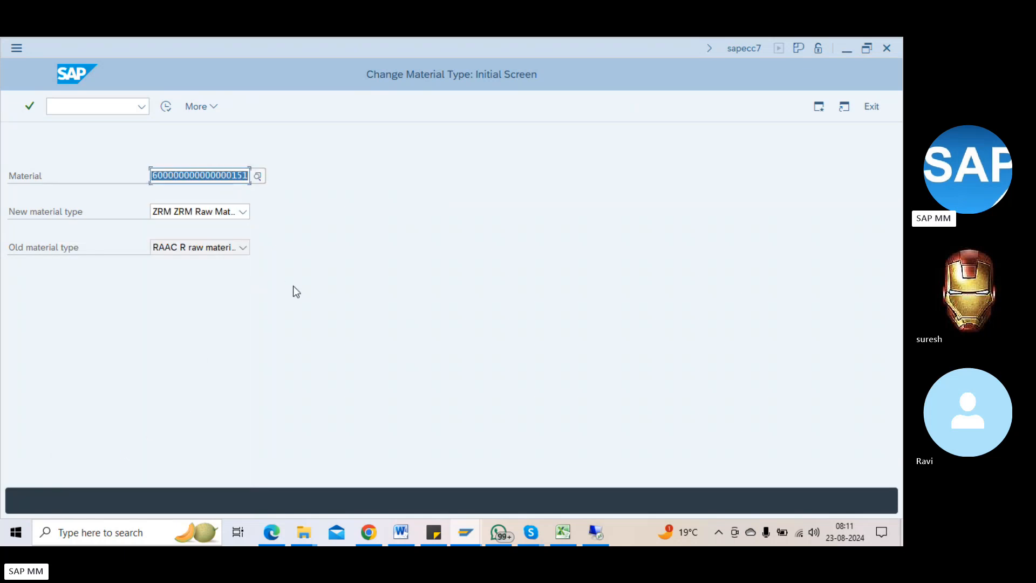
click(156, 246)
click(295, 255)
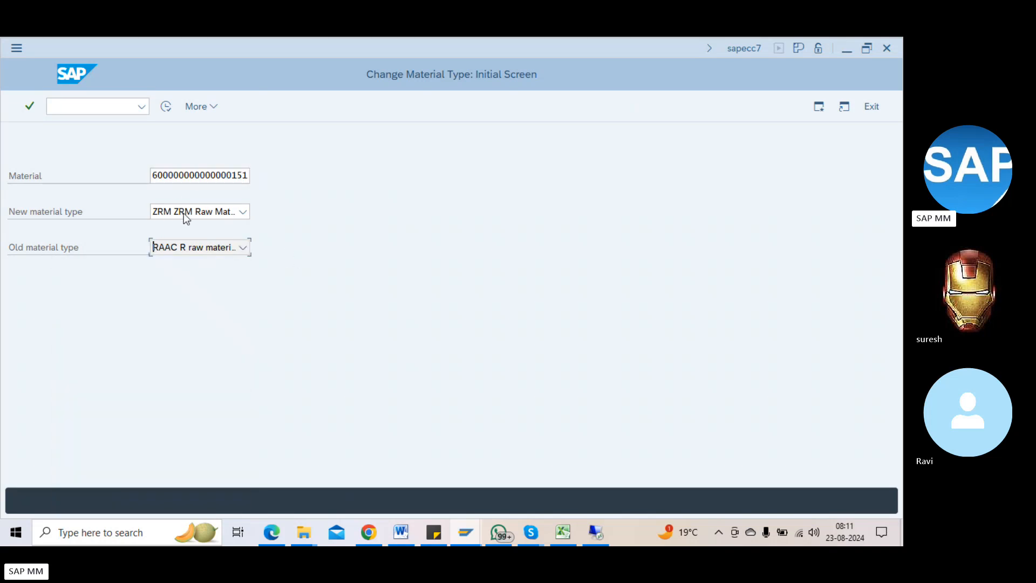
click(164, 108)
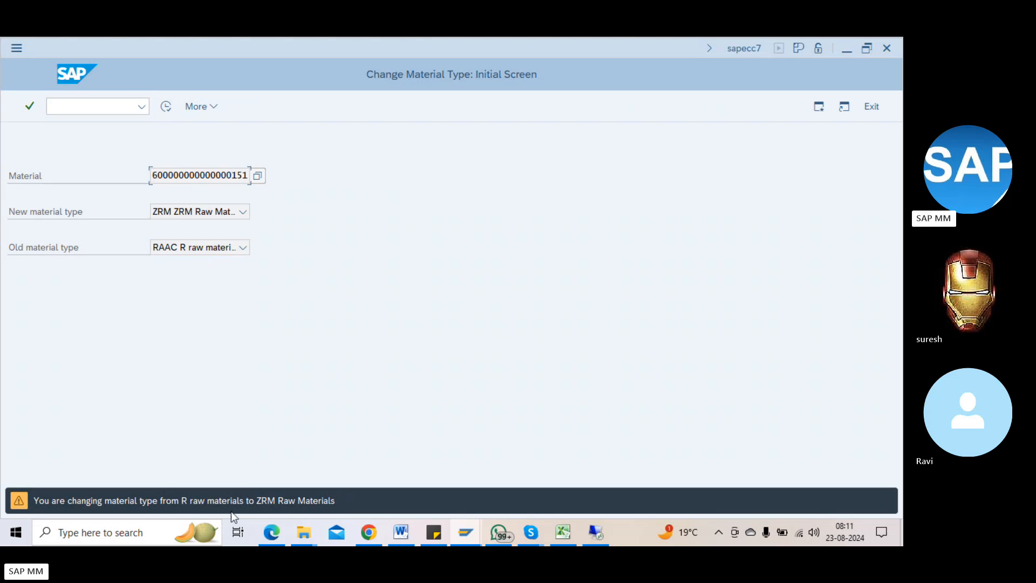
key(Return)
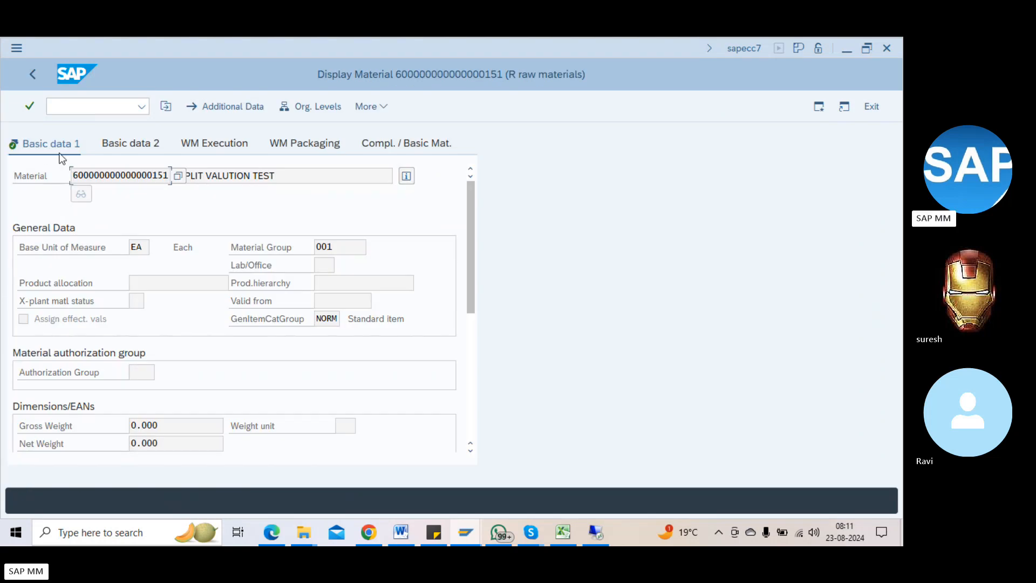
Step: Enter /nmm03 in the command field of the other session
click(76, 106)
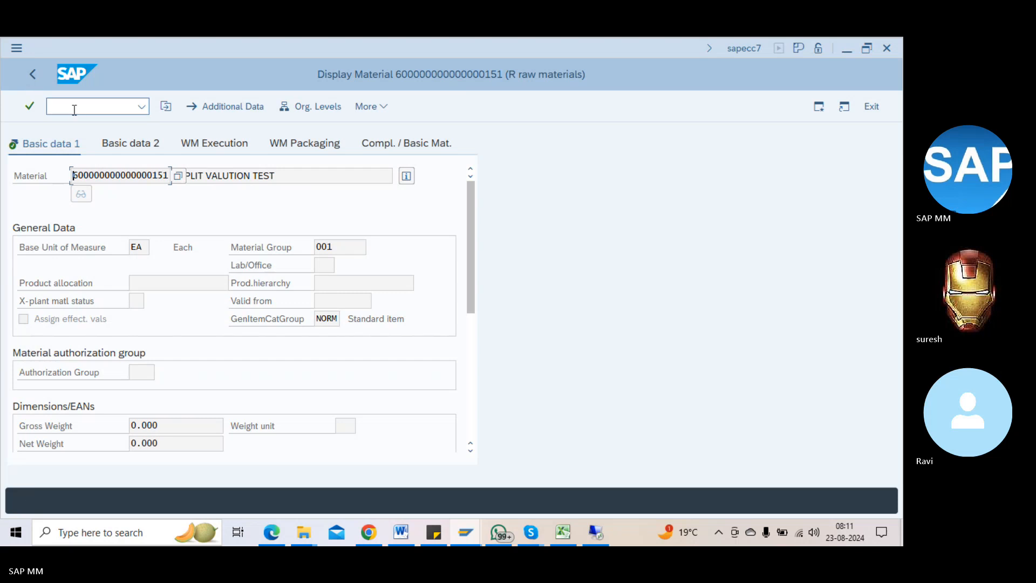
text(/nmm03)
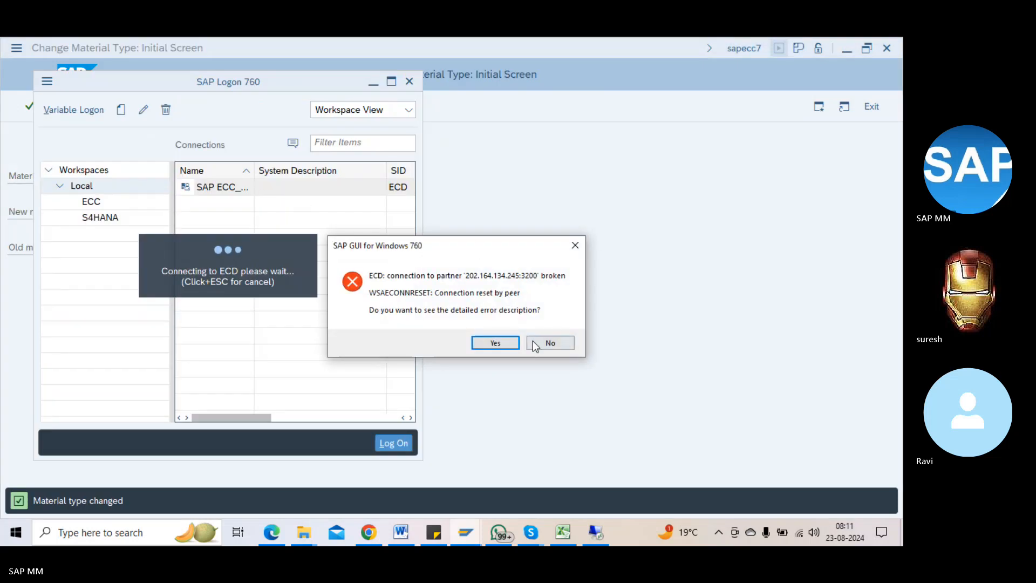
Step: Dismiss both connection errors and log back on to SAP ECC with the saved user and password
click(532, 341)
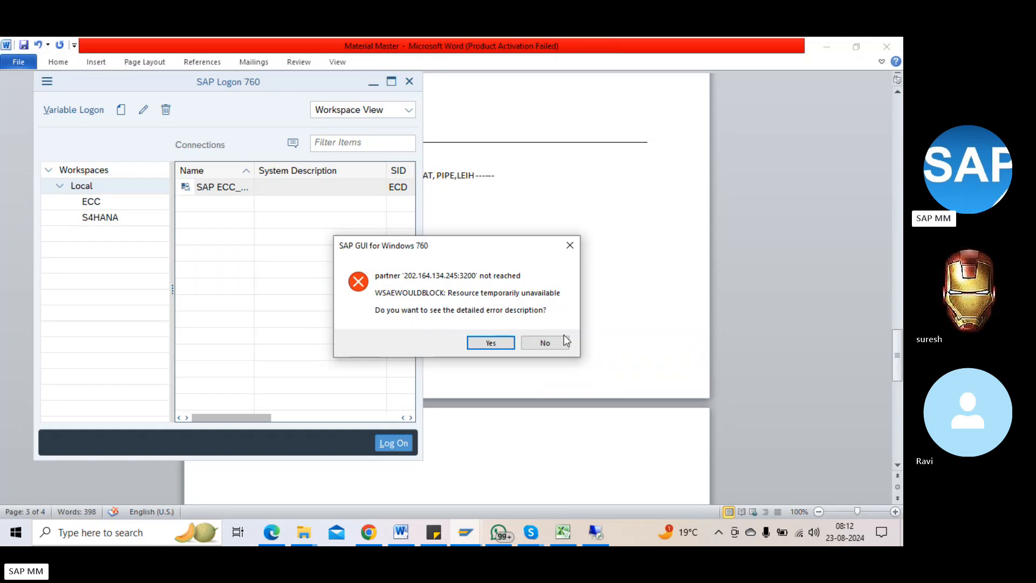
click(564, 342)
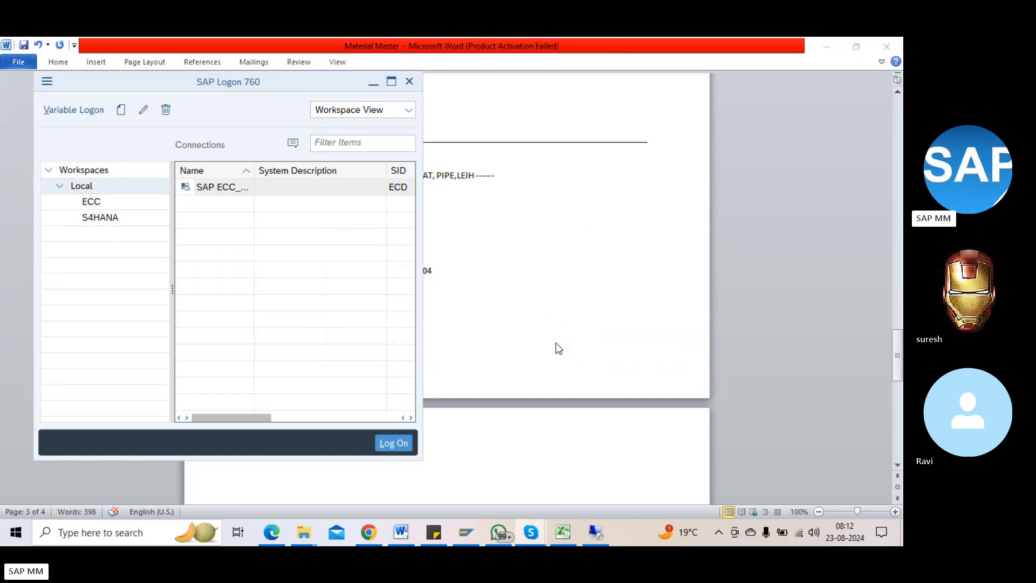
double_click(225, 187)
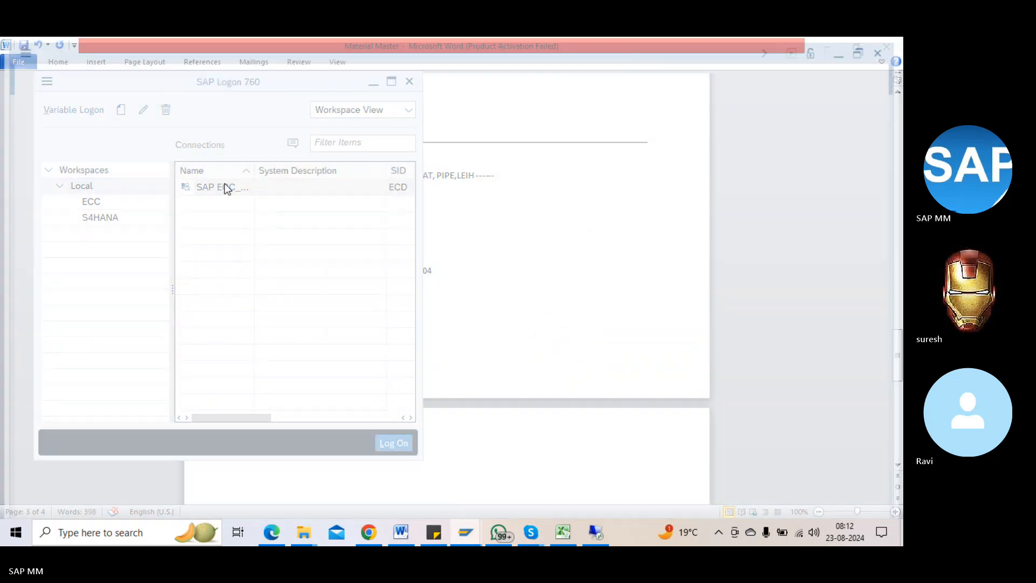
click(160, 196)
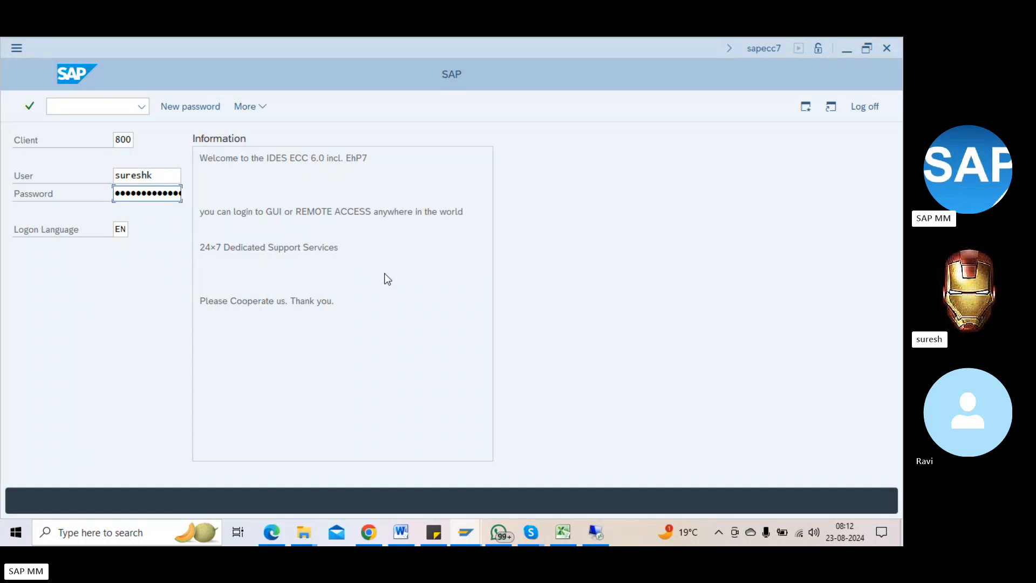
text(••••••)
key(Return)
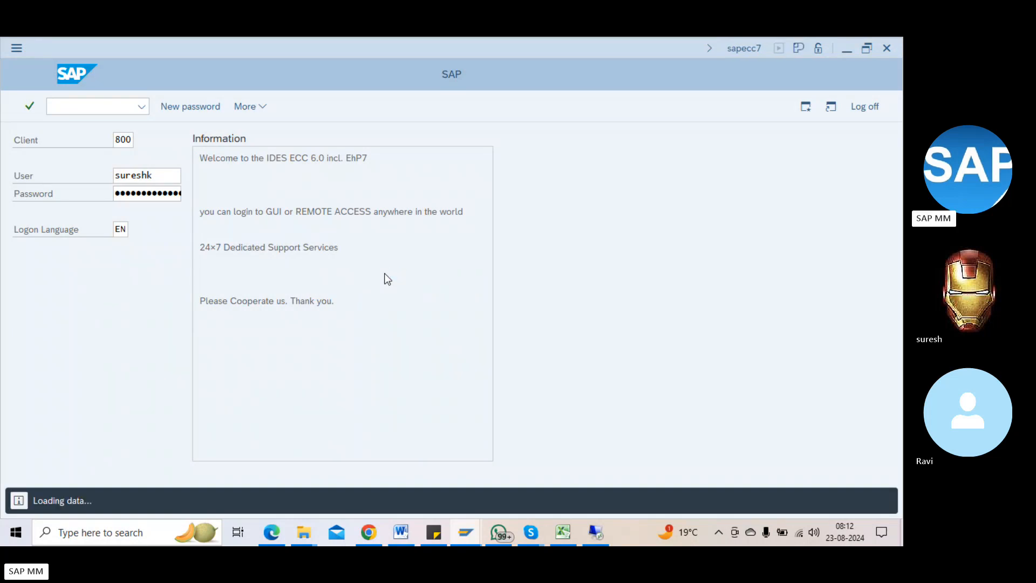
text(mm03)
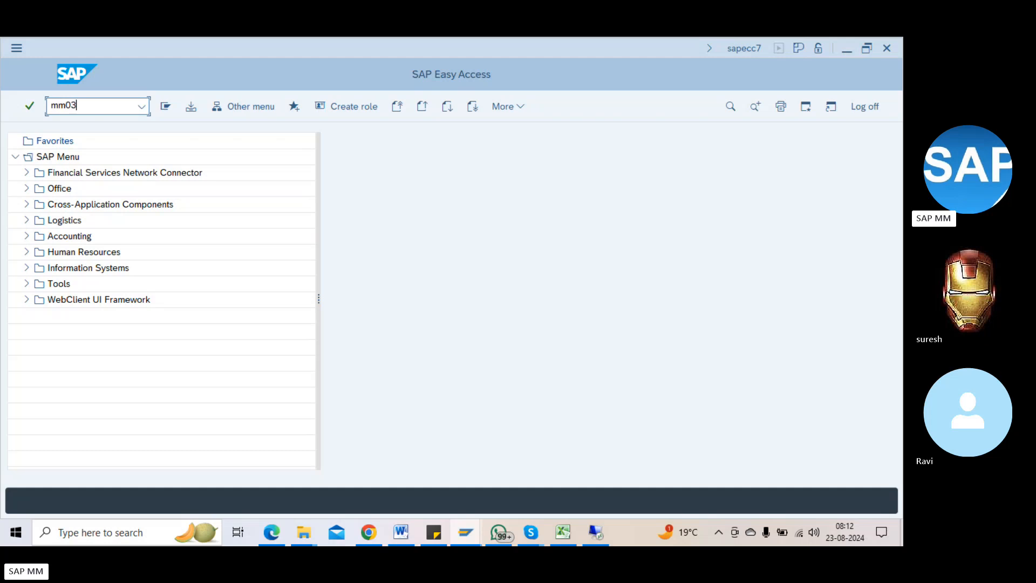
key(Return)
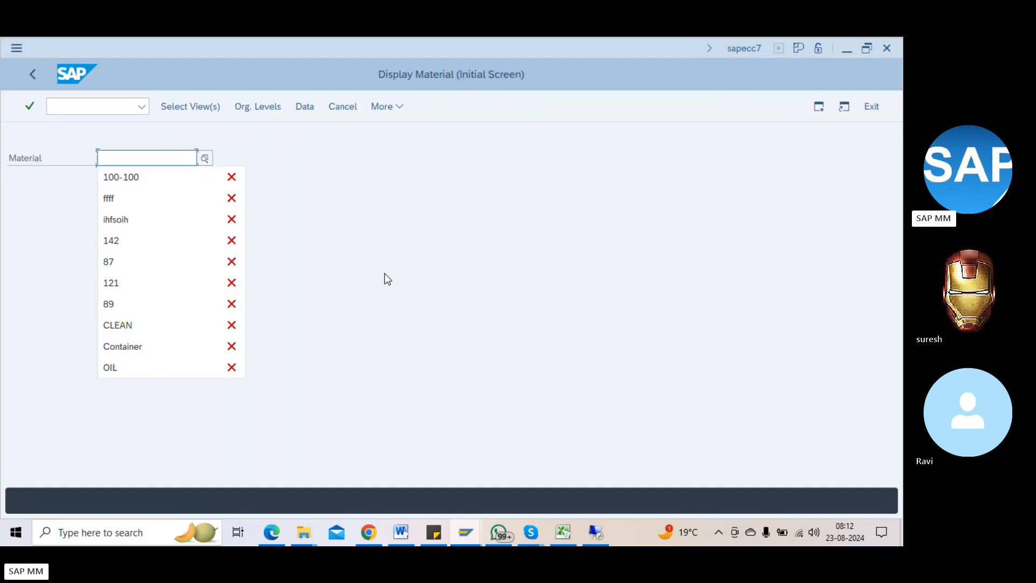
key(BackSpace)
click(104, 107)
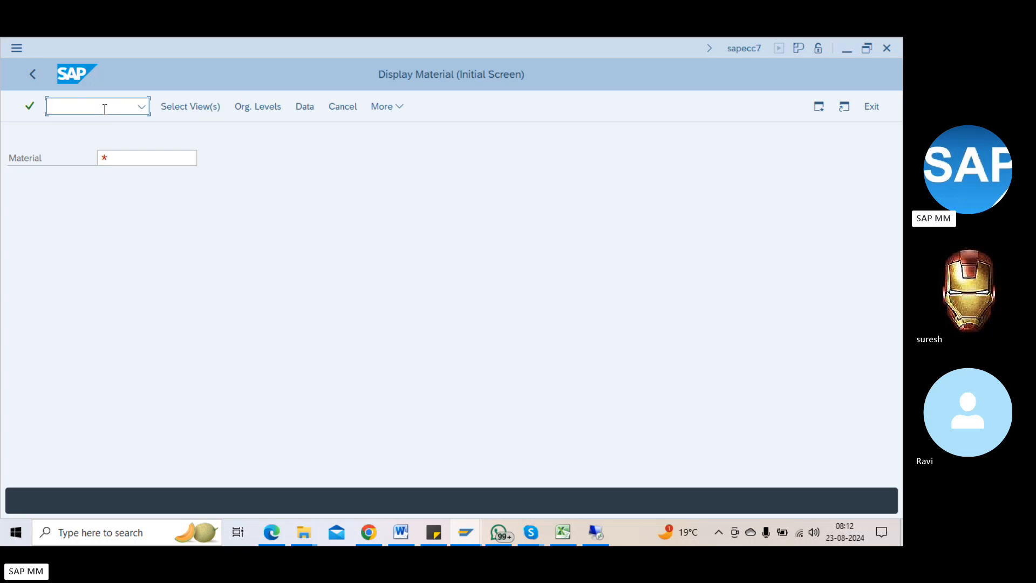
text(/ommam)
key(Return)
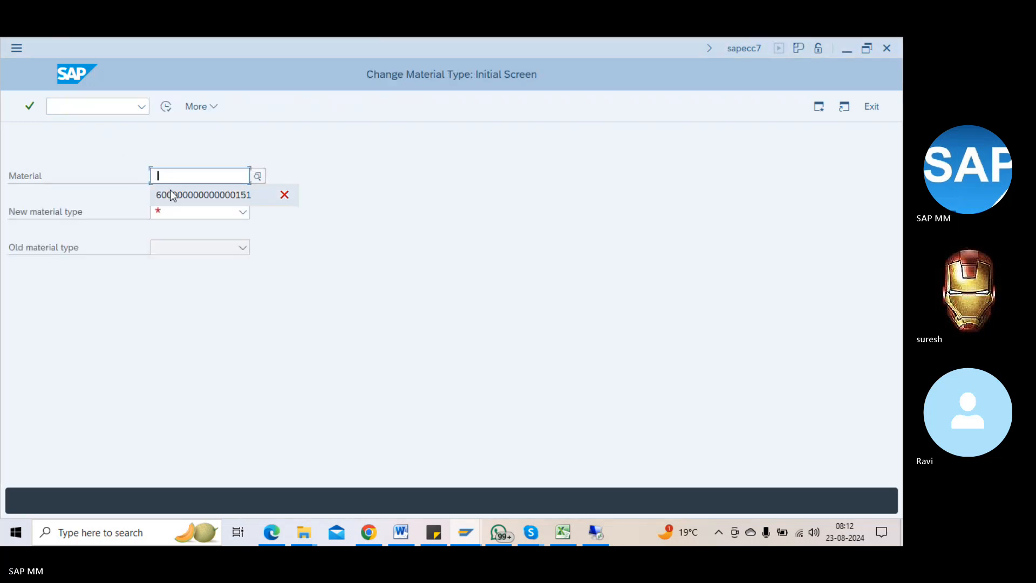
click(171, 194)
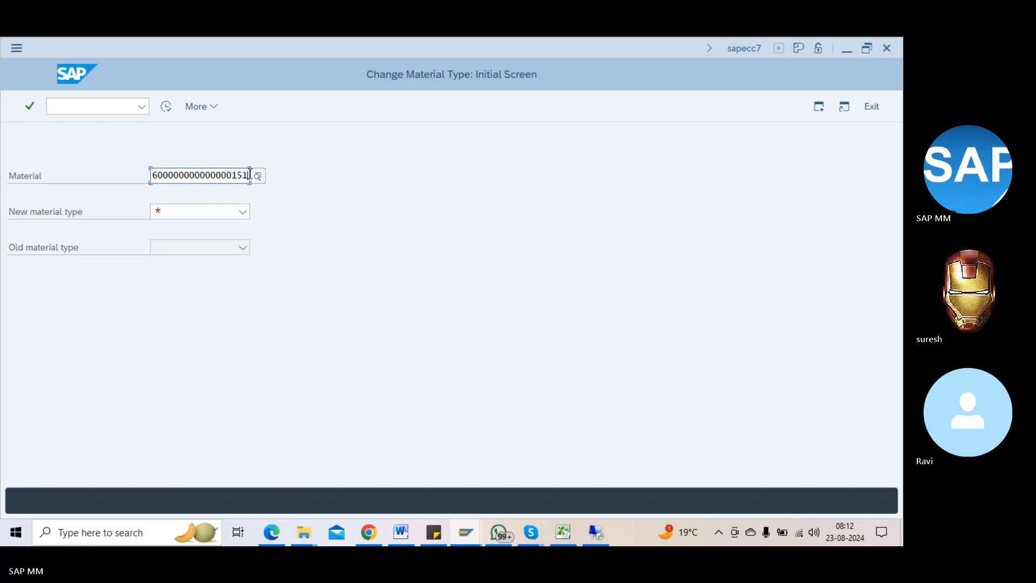
drag(248, 176, 113, 192)
key(ctrl+c)
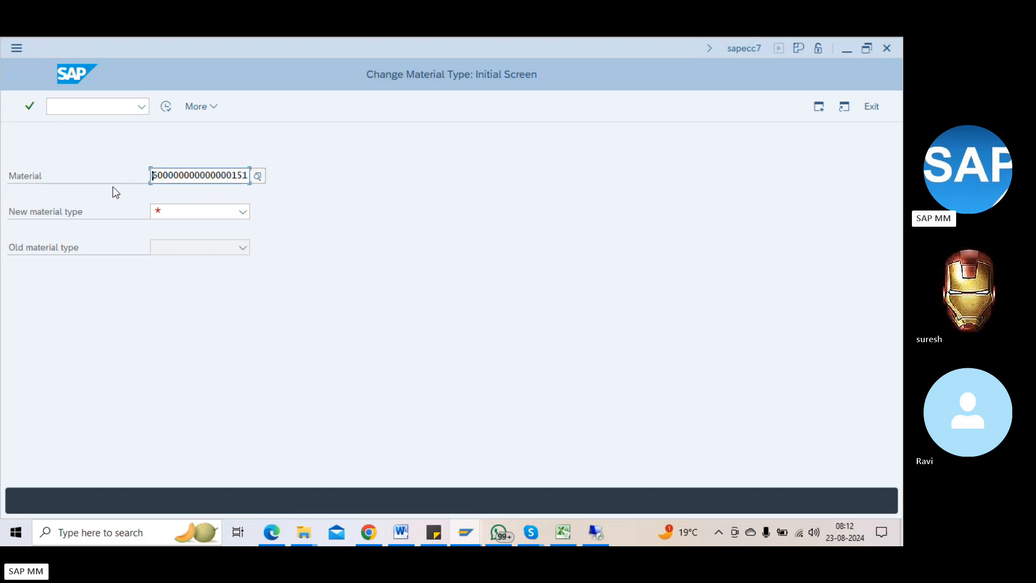
Step: Show the material's Basic data 1 view and verify in its status details that the type is ZRM
key(alt+Tab)
key(ctrl+v)
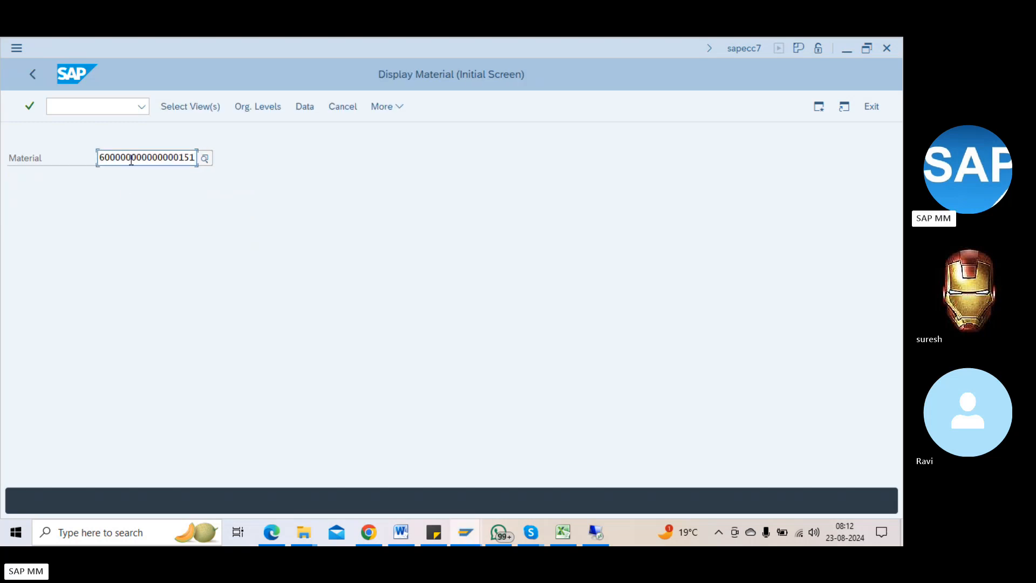
key(Return)
click(241, 246)
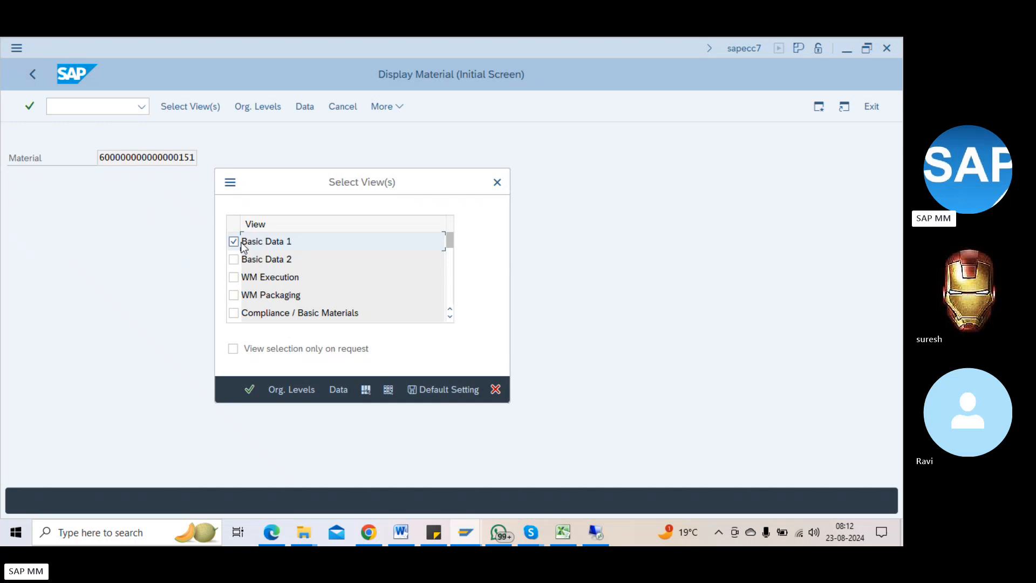
key(Return)
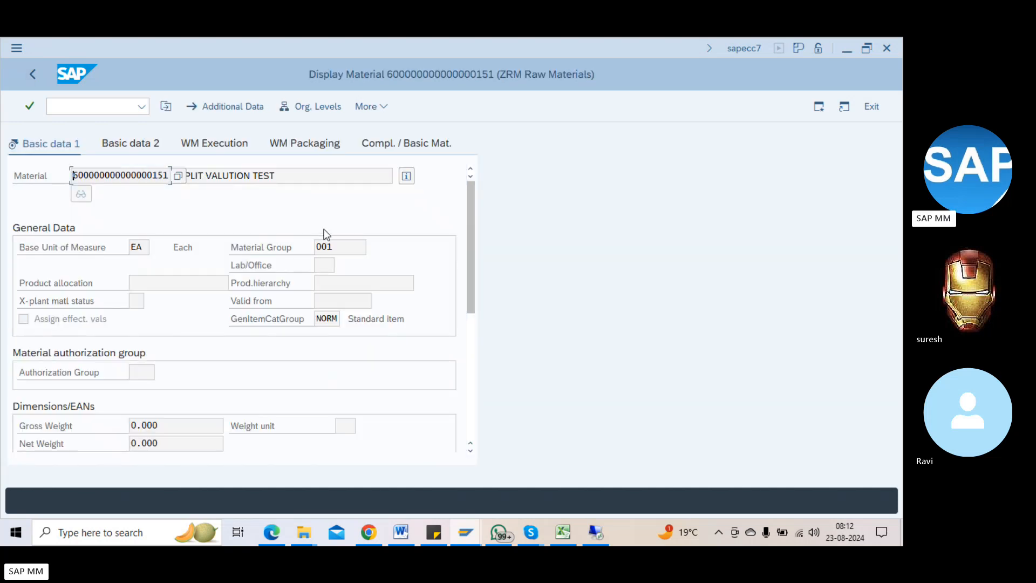
click(402, 180)
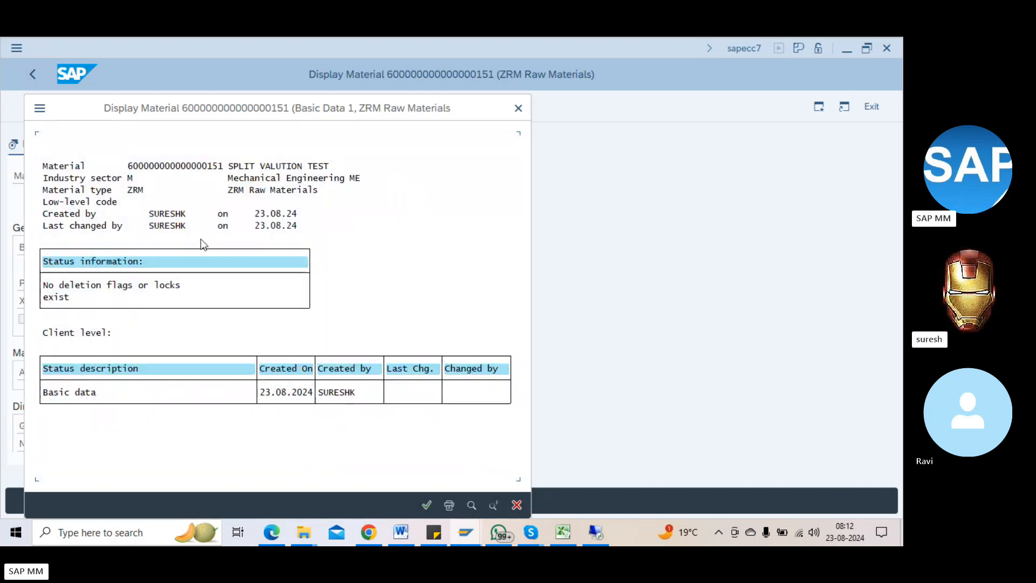
click(230, 195)
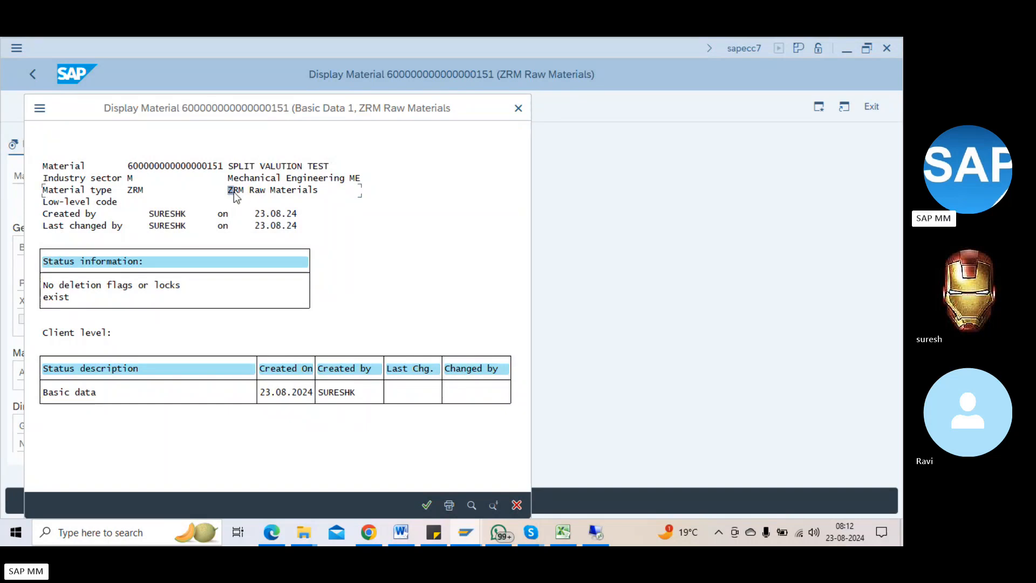
click(518, 108)
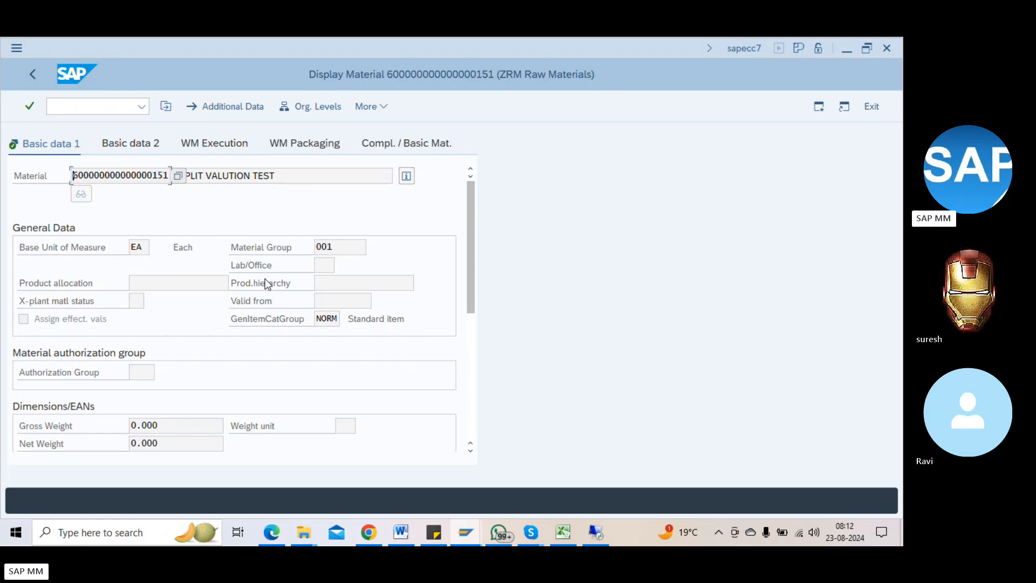
click(114, 108)
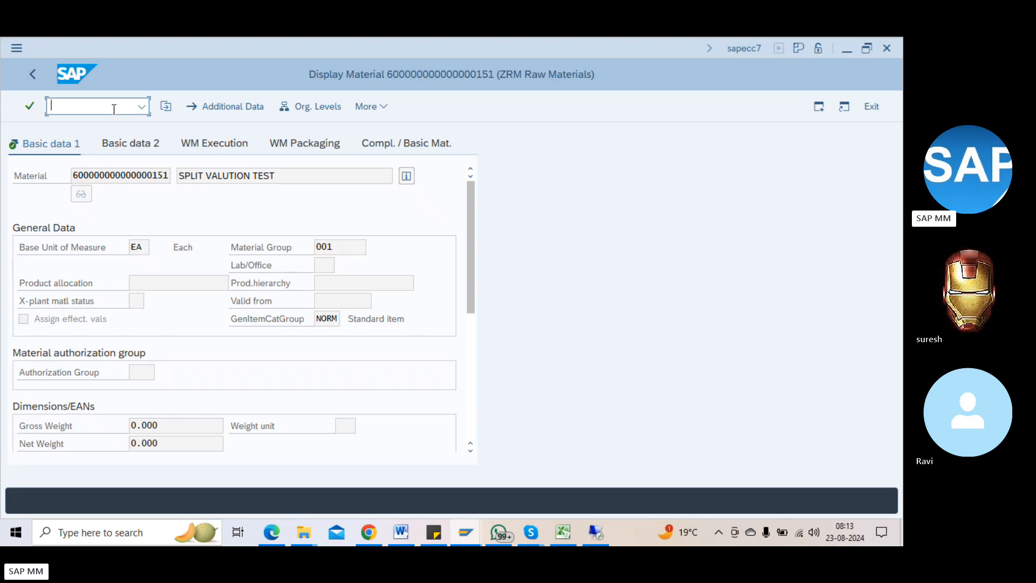
text(/nmm01)
key(BackSpace)
key(BackSpace)
text(01)
key(Return)
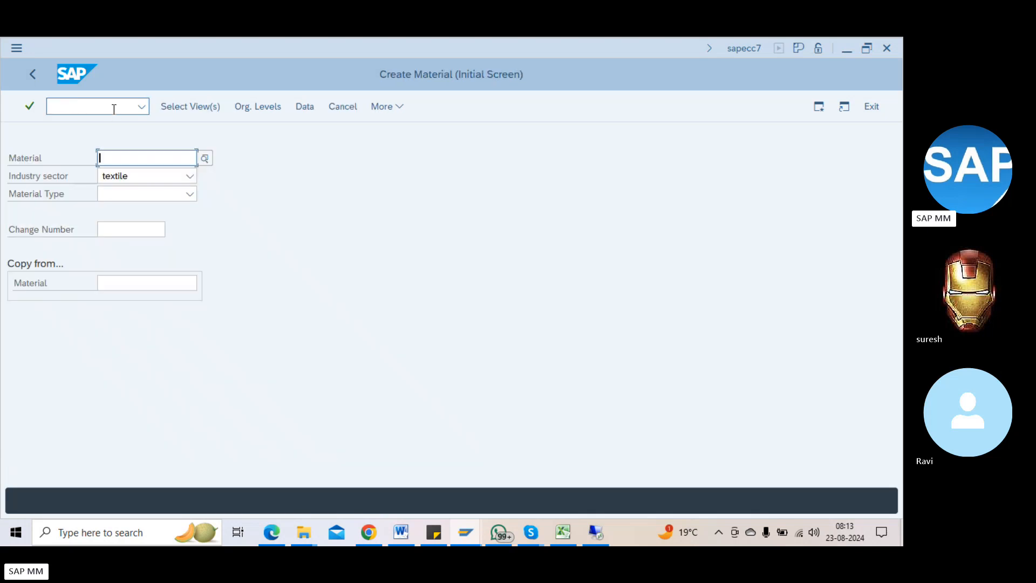
key(ctrl+v)
key(Return)
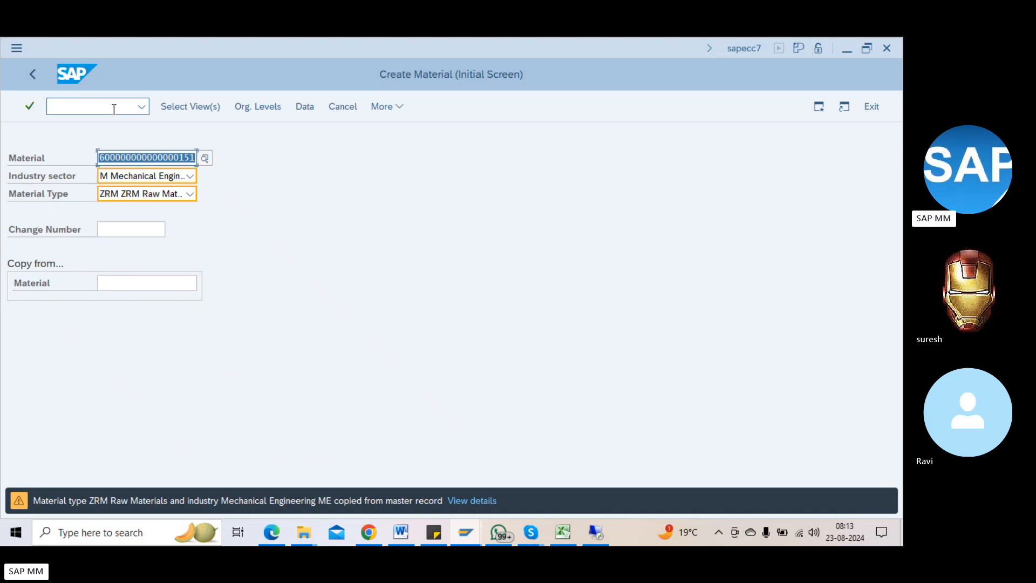
key(Return)
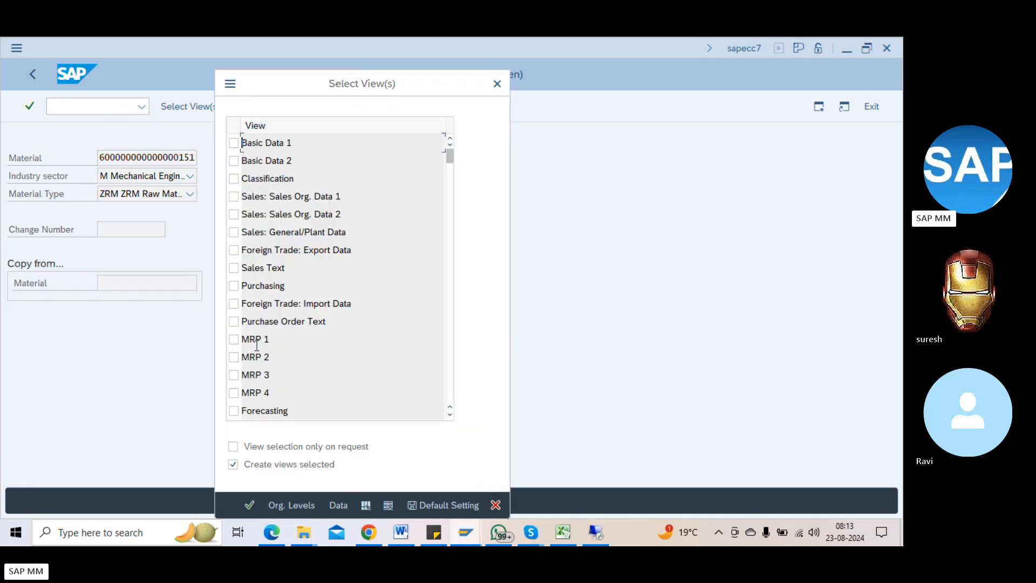
scroll(251, 369, down, 4)
scroll(248, 384, down, 1)
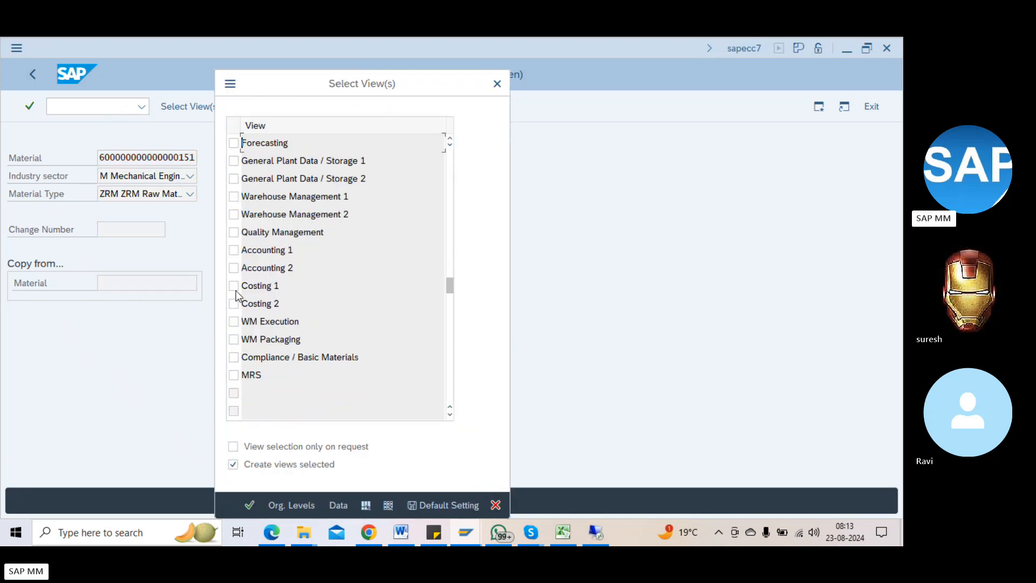
key(Escape)
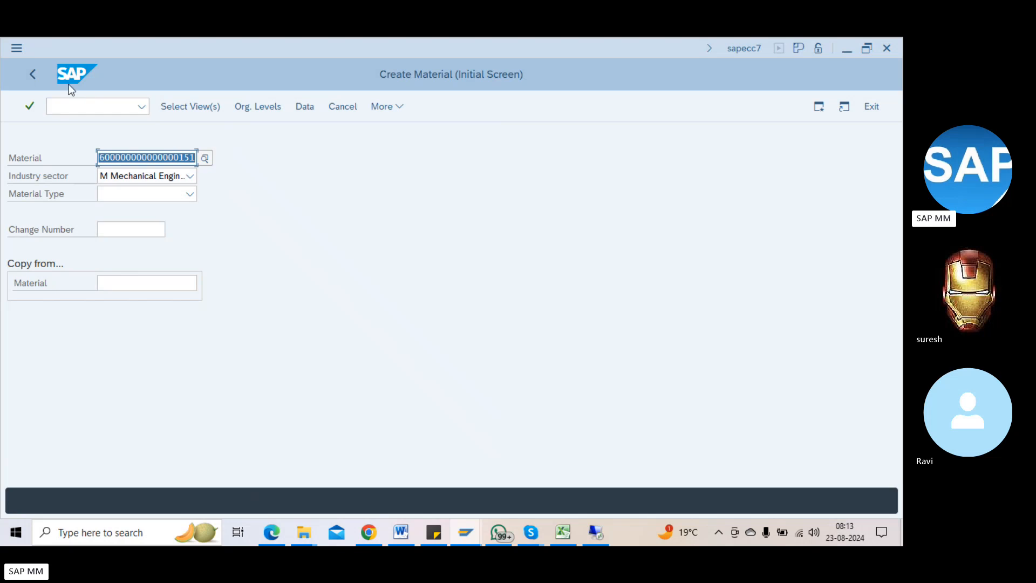
click(41, 75)
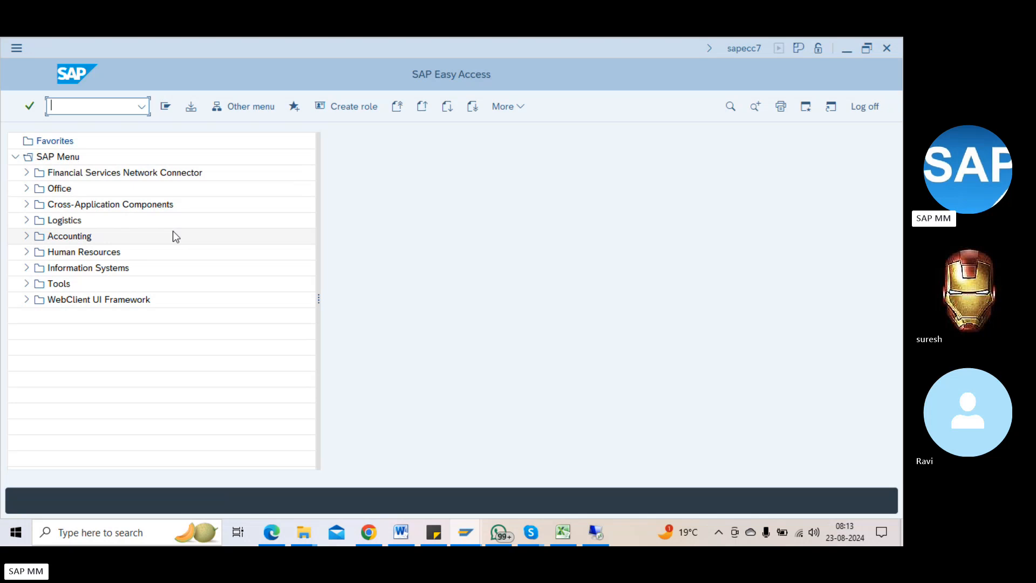
text(mm01)
key(Return)
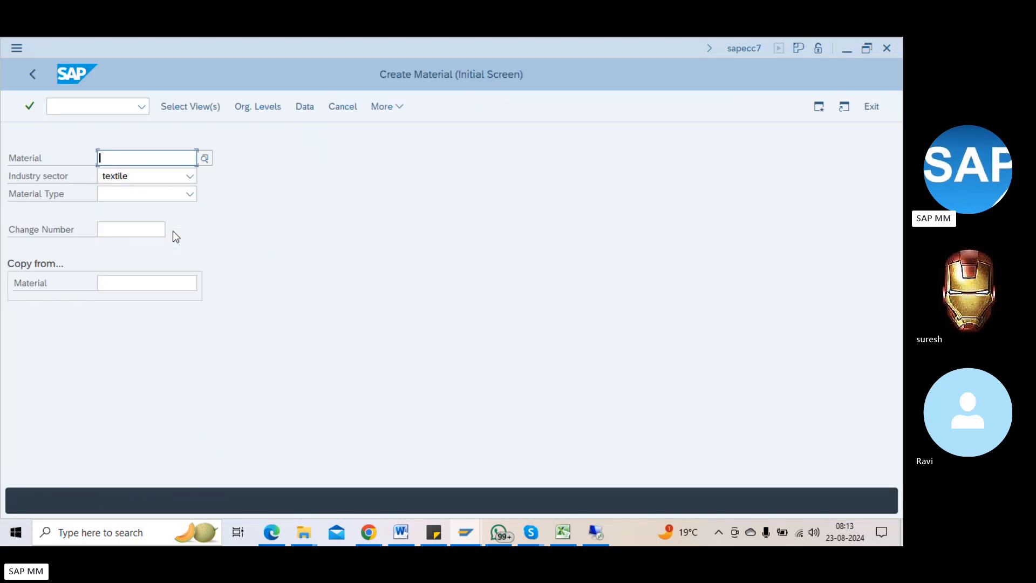
key(ctrl+v)
key(Return)
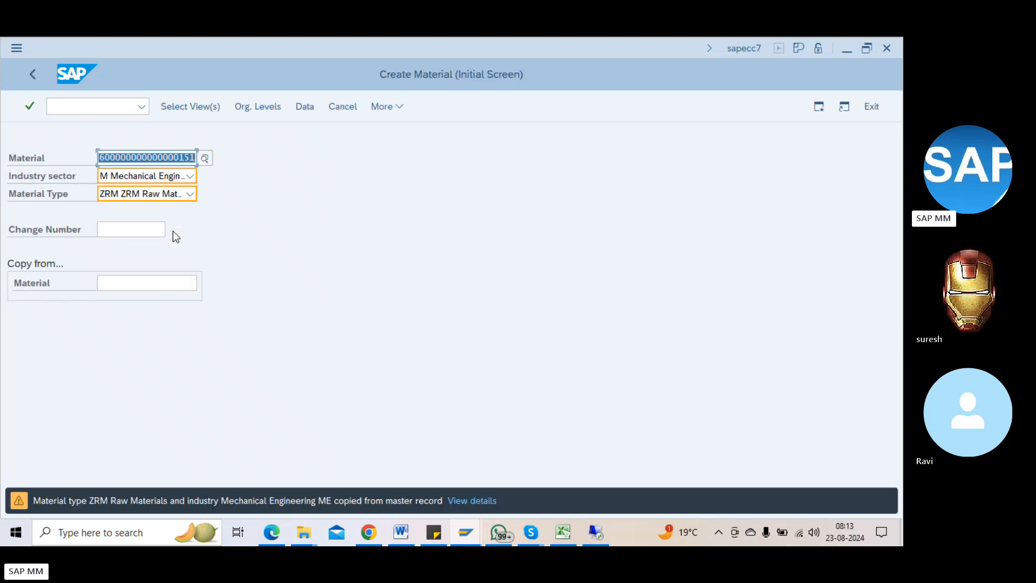
key(Return)
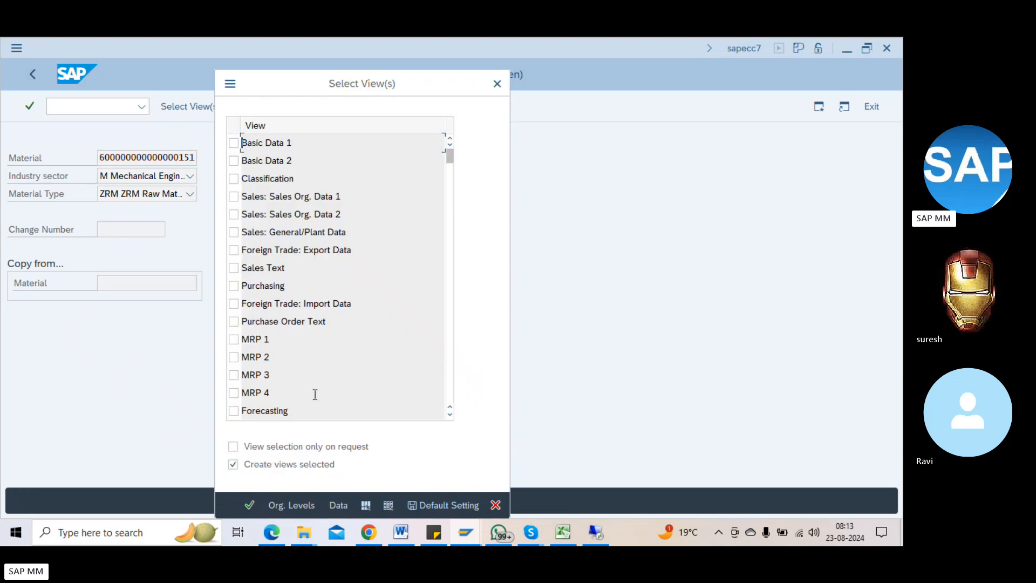
click(233, 286)
scroll(249, 378, down, 2)
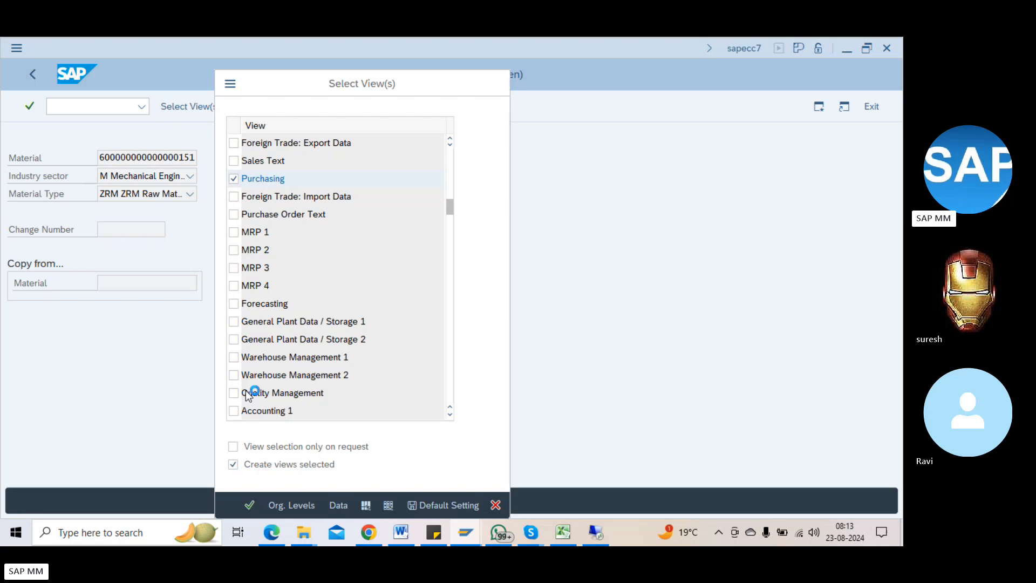
scroll(250, 389, down, 1)
click(234, 356)
click(234, 374)
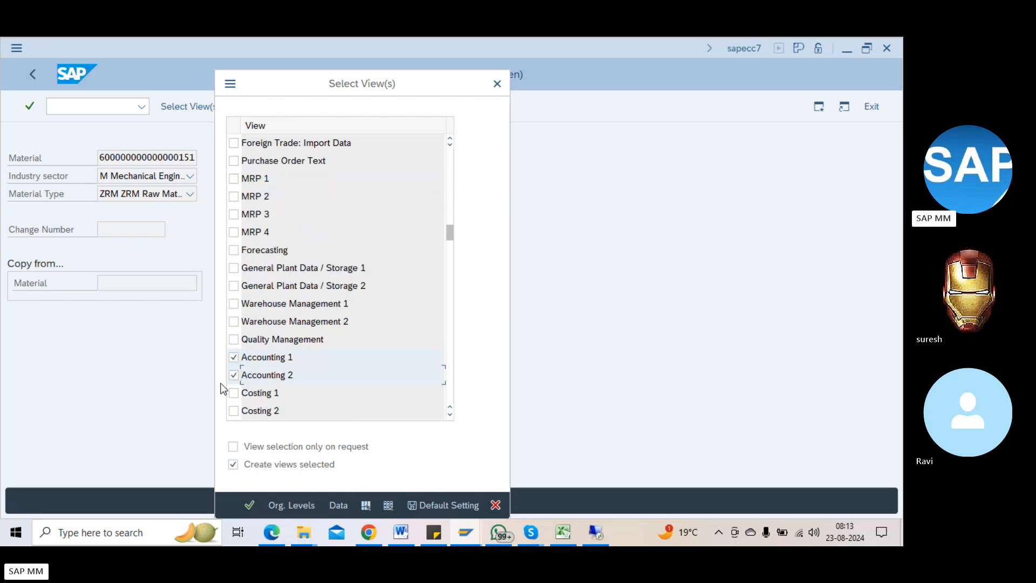
key(Return)
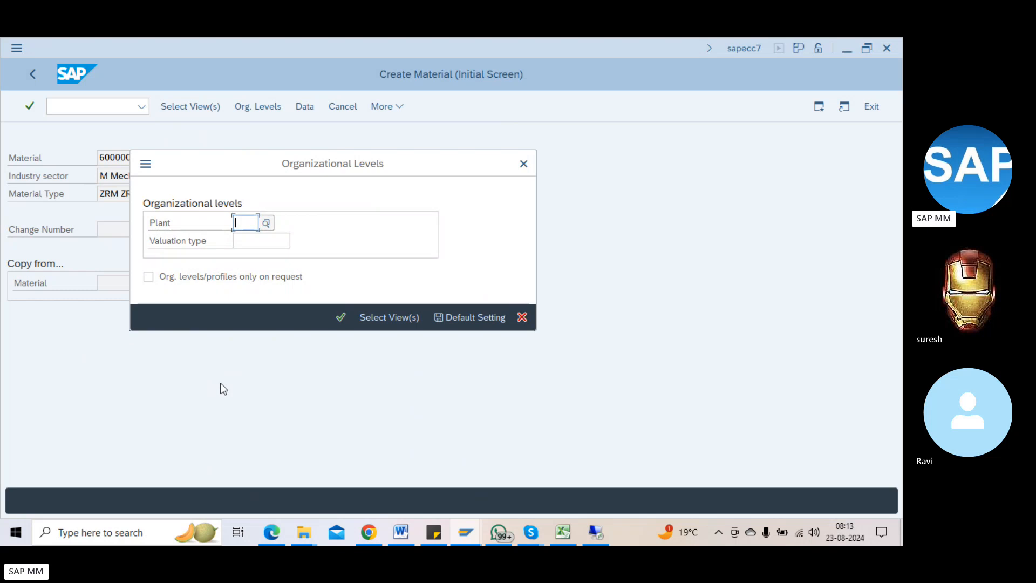
text(1100)
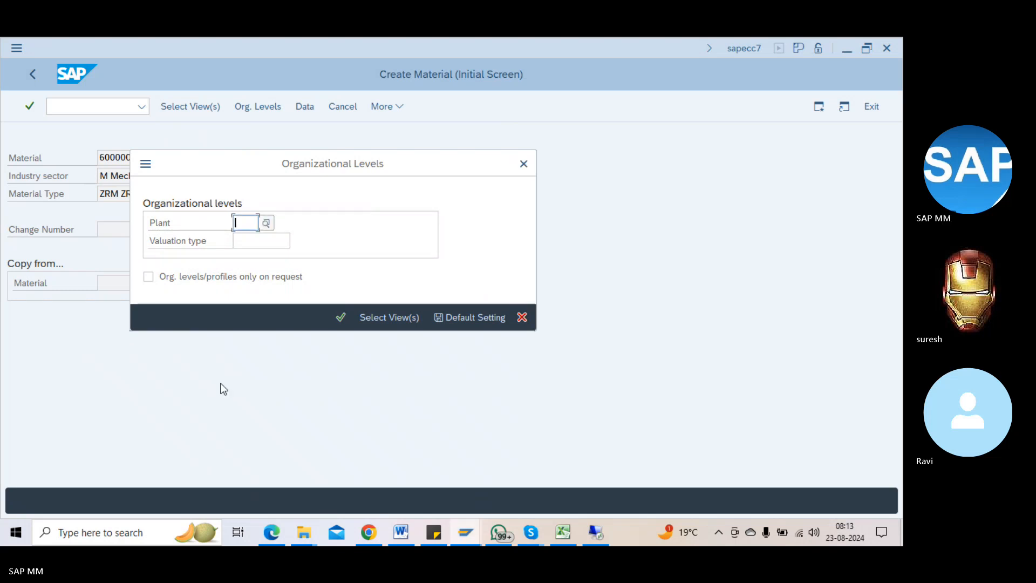
text(1100)
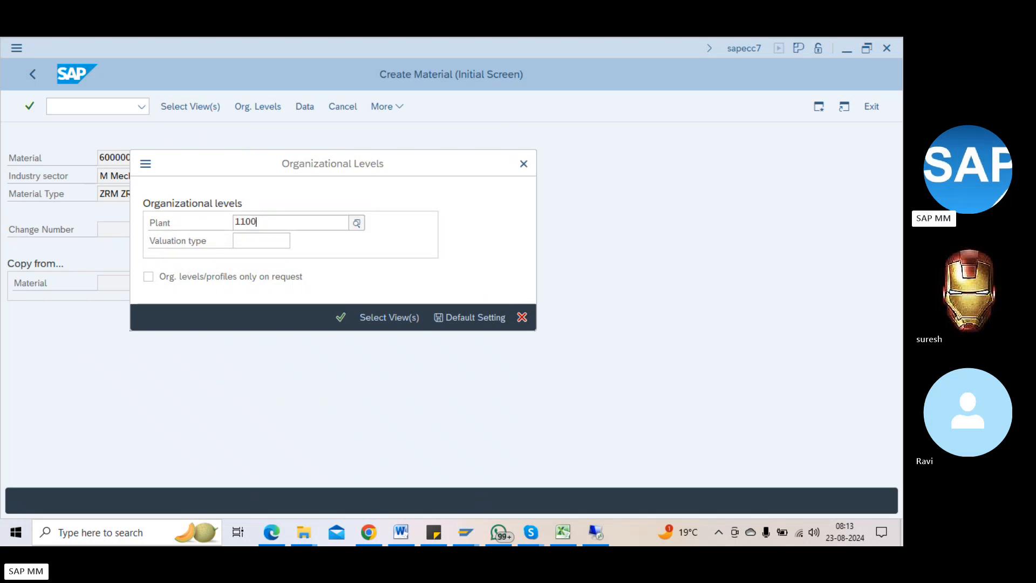
key(Return)
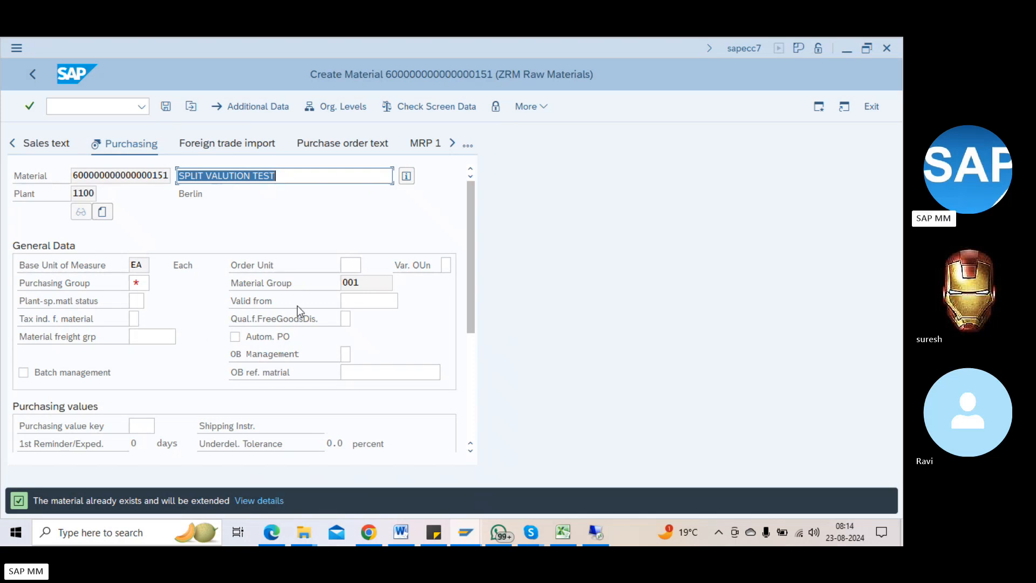
Step: Enter purchasing group 001 and valuation class 3000, accept the price control warning, and save
click(138, 281)
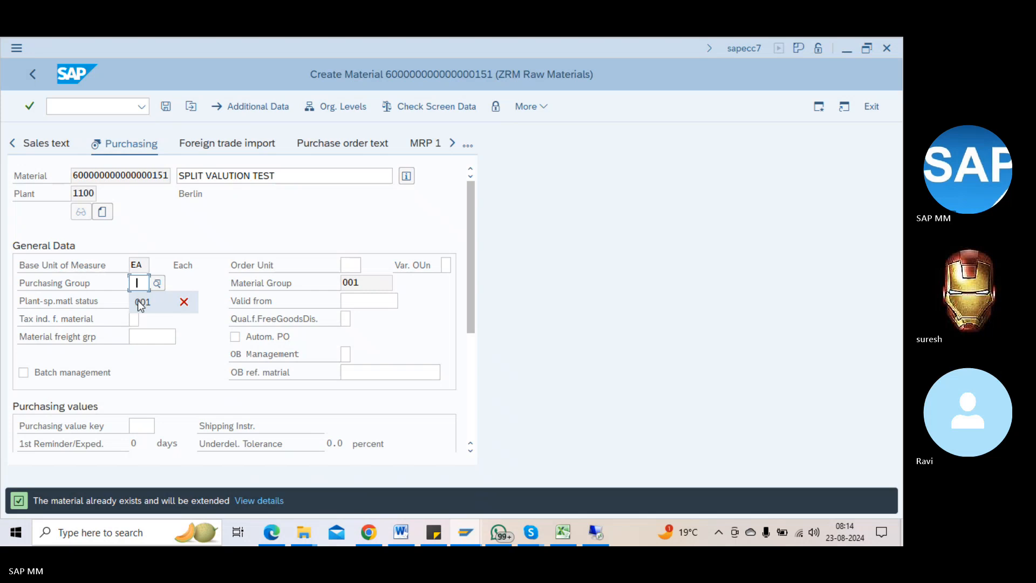
click(138, 300)
key(Return)
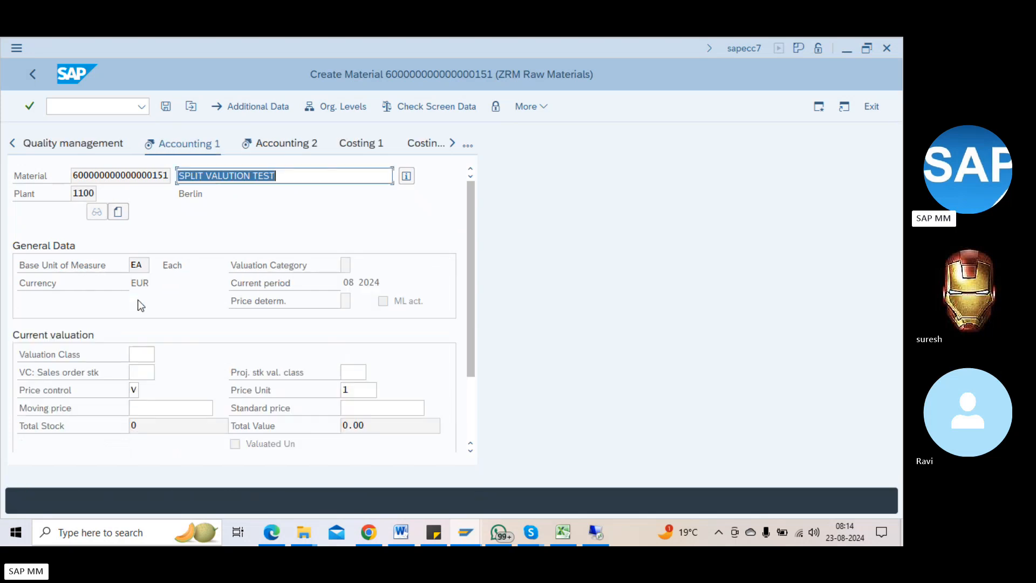
click(151, 352)
click(152, 351)
click(167, 355)
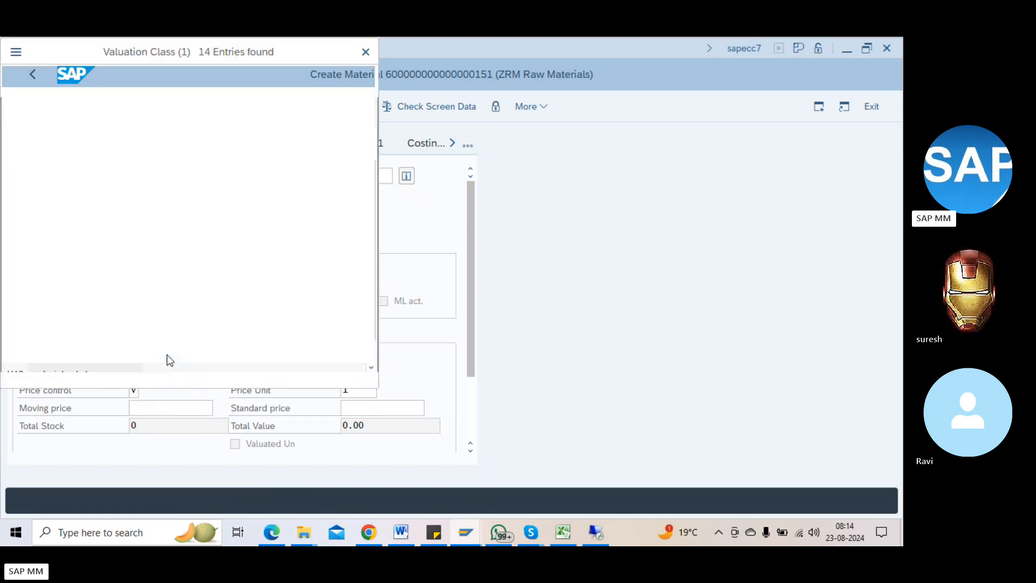
double_click(40, 186)
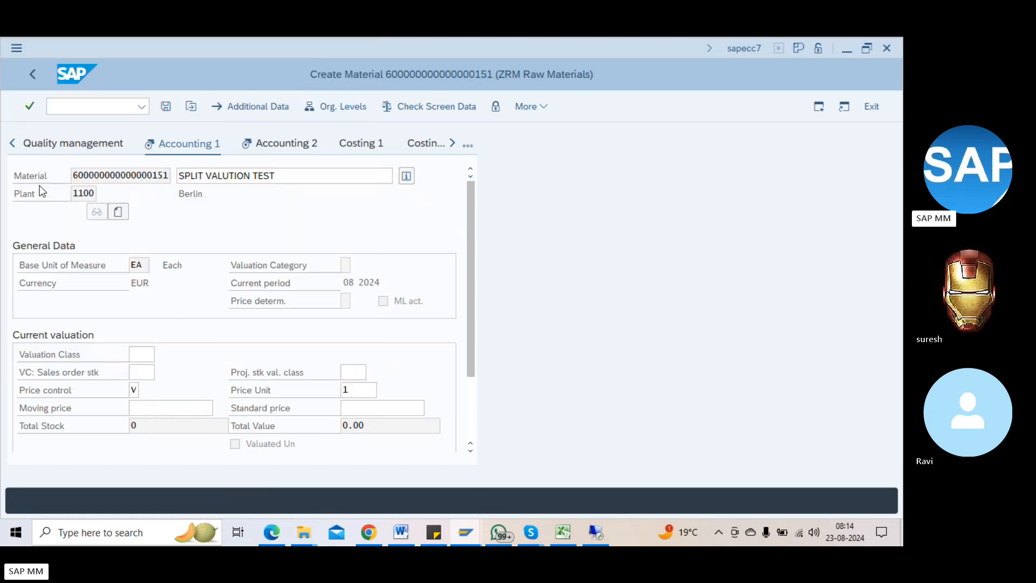
key(Return)
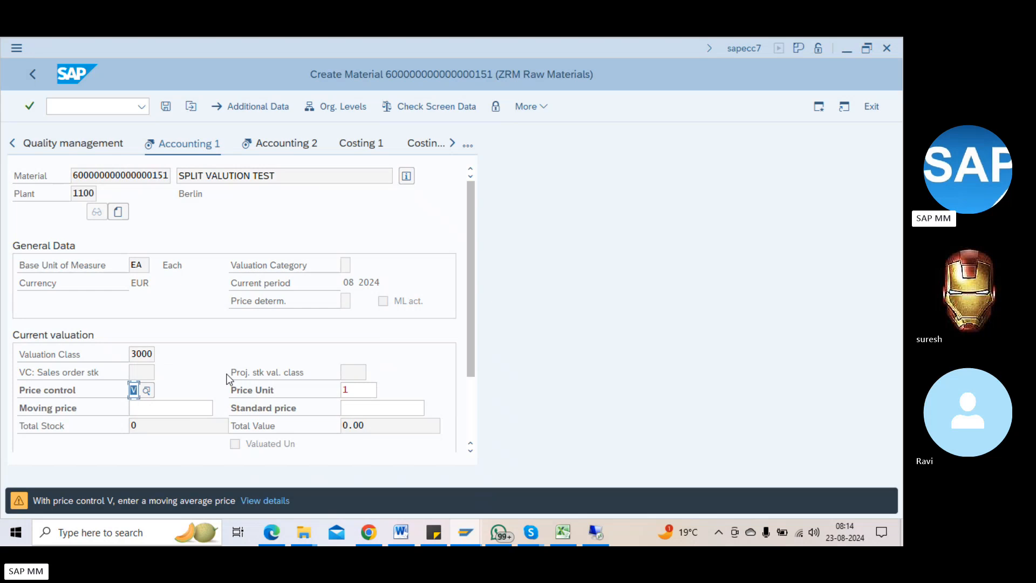
key(Return)
key(ctrl+s)
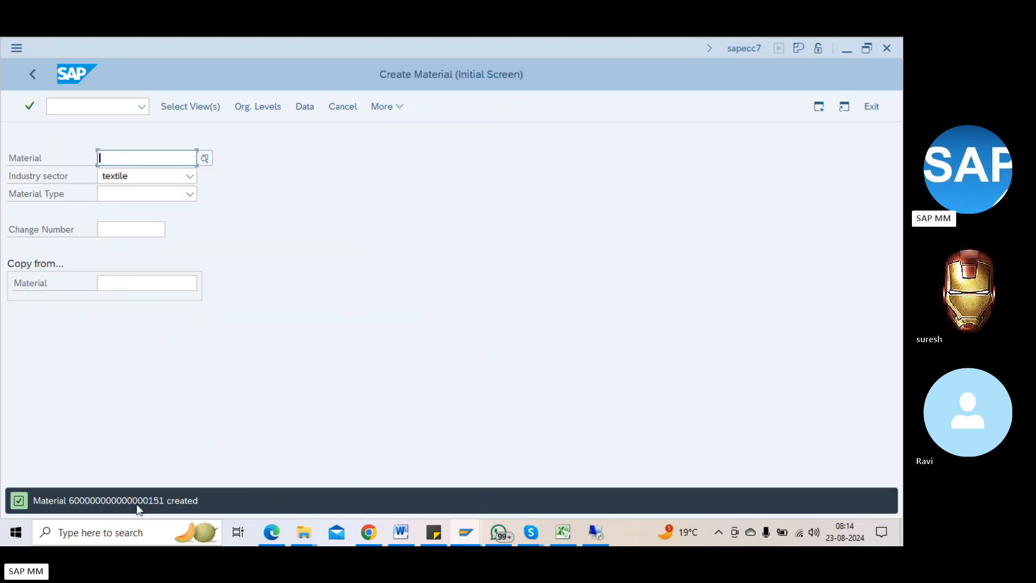
Step: Open MMAM and select RAAC as the new material type
click(75, 104)
text(/nmm)
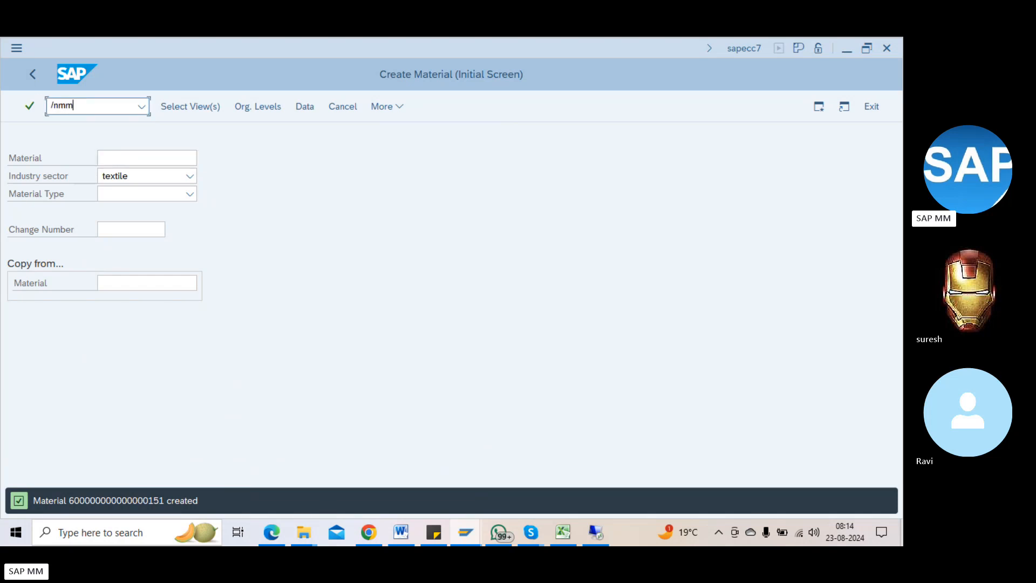
text(am)
key(Return)
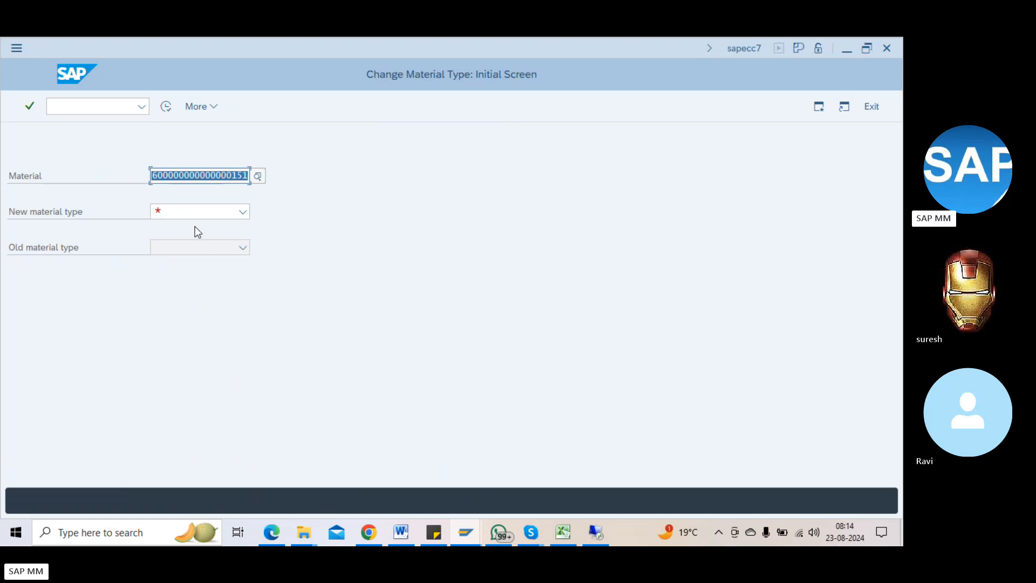
click(205, 215)
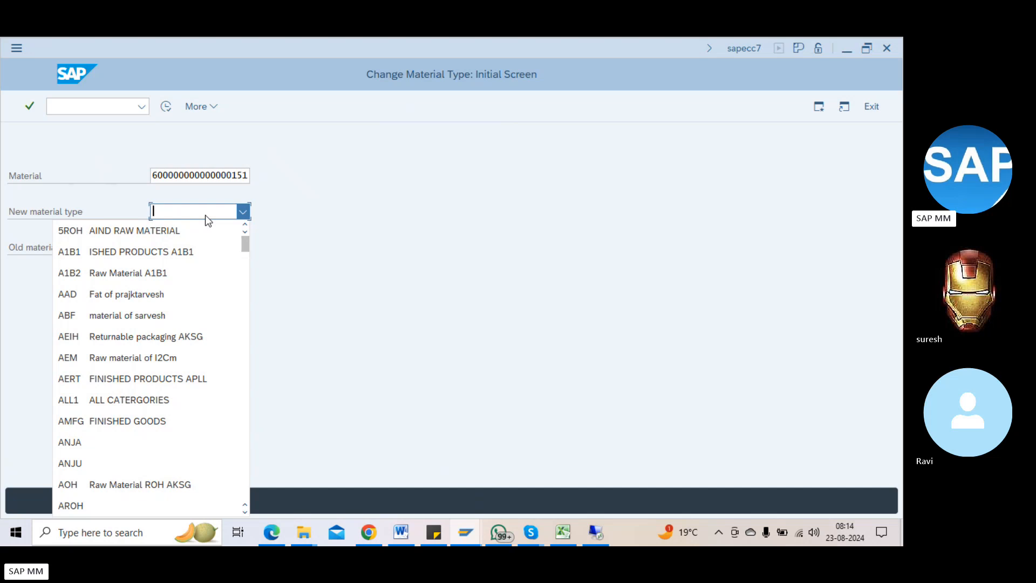
scroll(205, 215, down, 10)
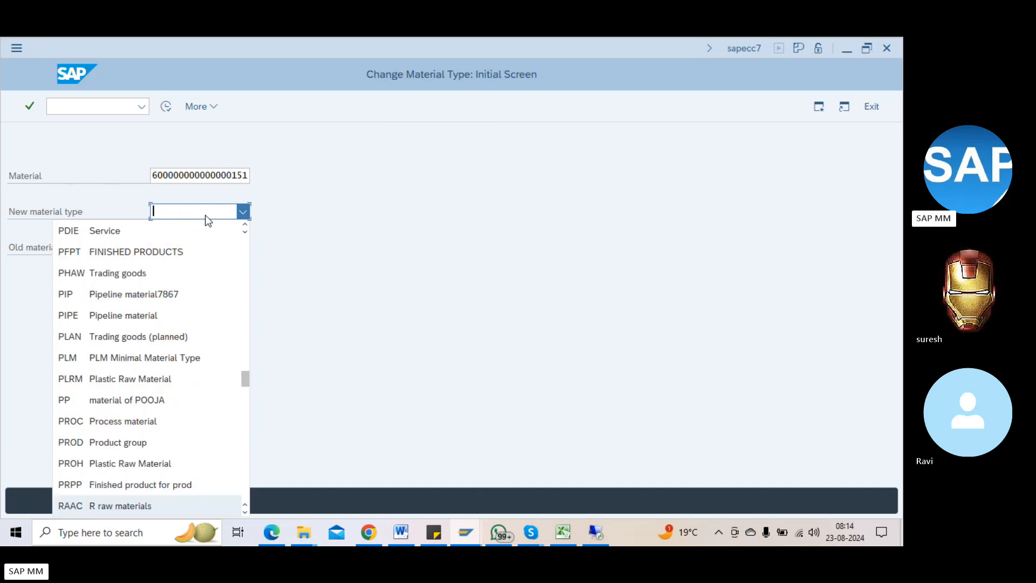
click(132, 507)
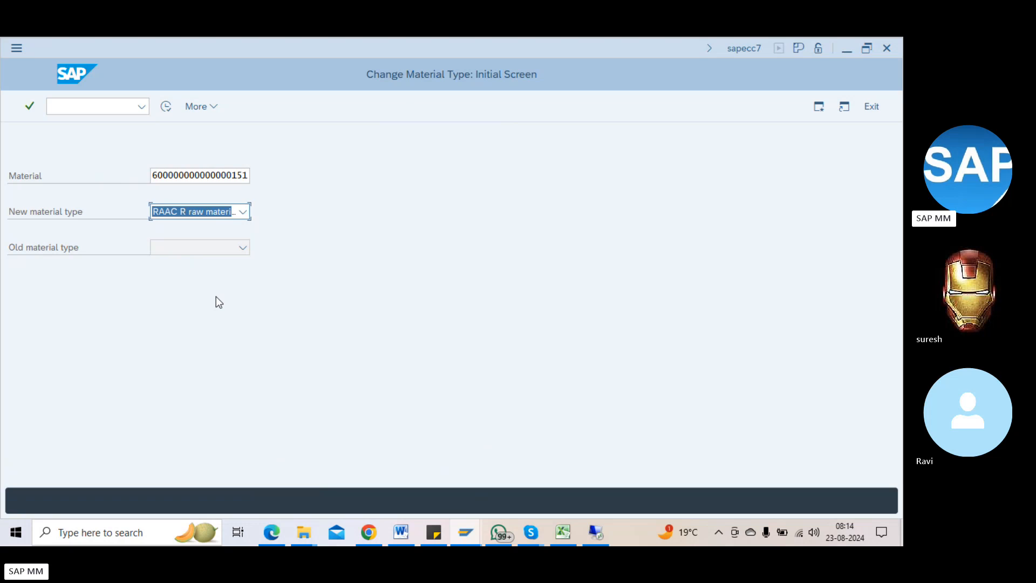
Step: Confirm the entries and execute the ZRM-to-RAAC material type change
key(Return)
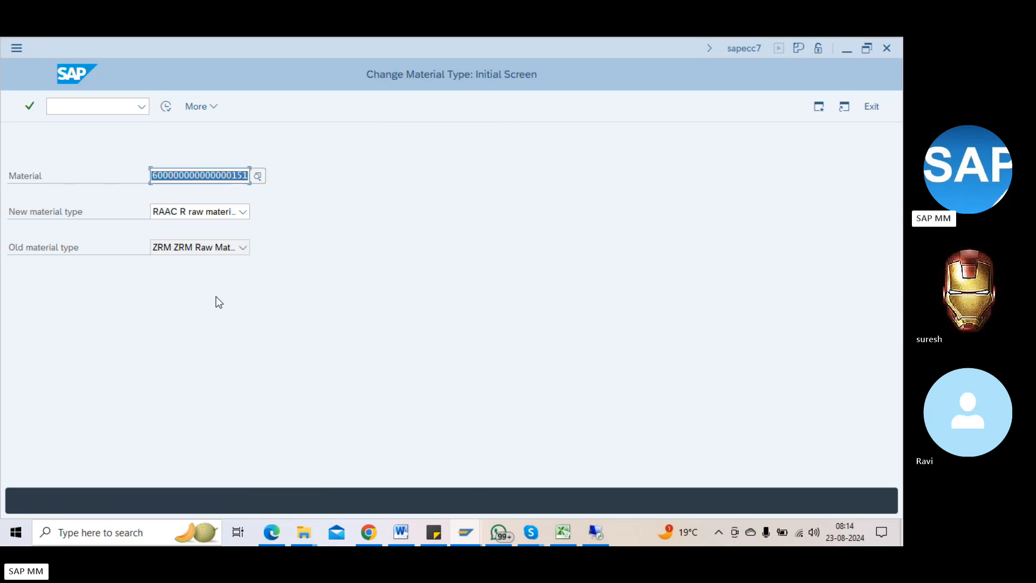
key(Return)
key(Return)
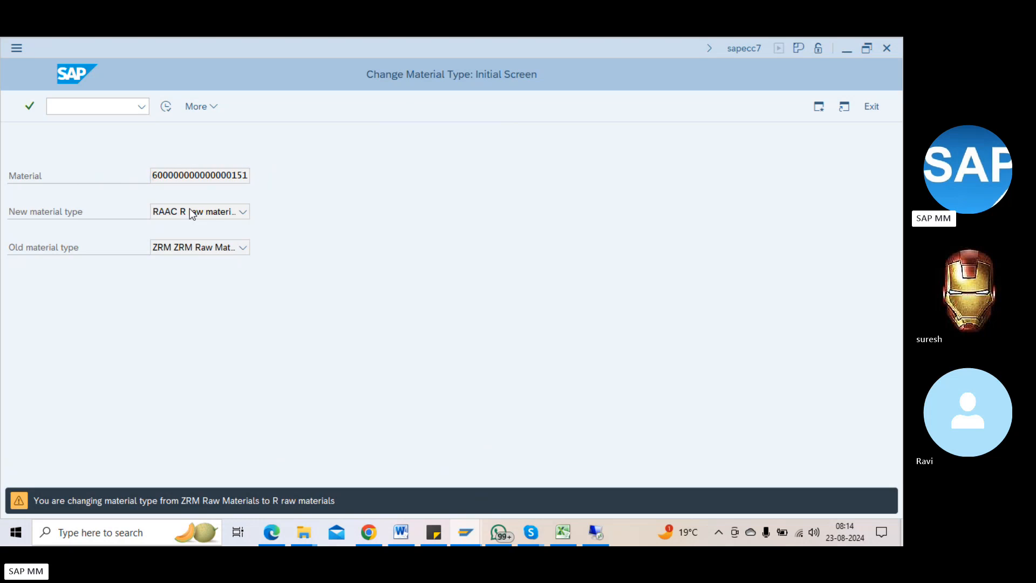
key(Return)
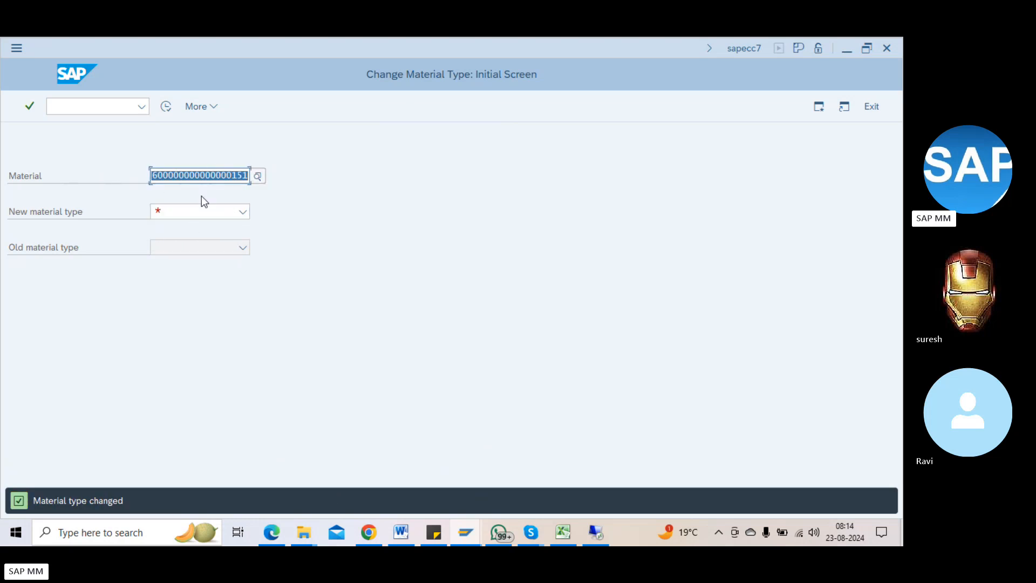
Step: Choose FERT as the new material type and proceed to the valuation class check
click(229, 213)
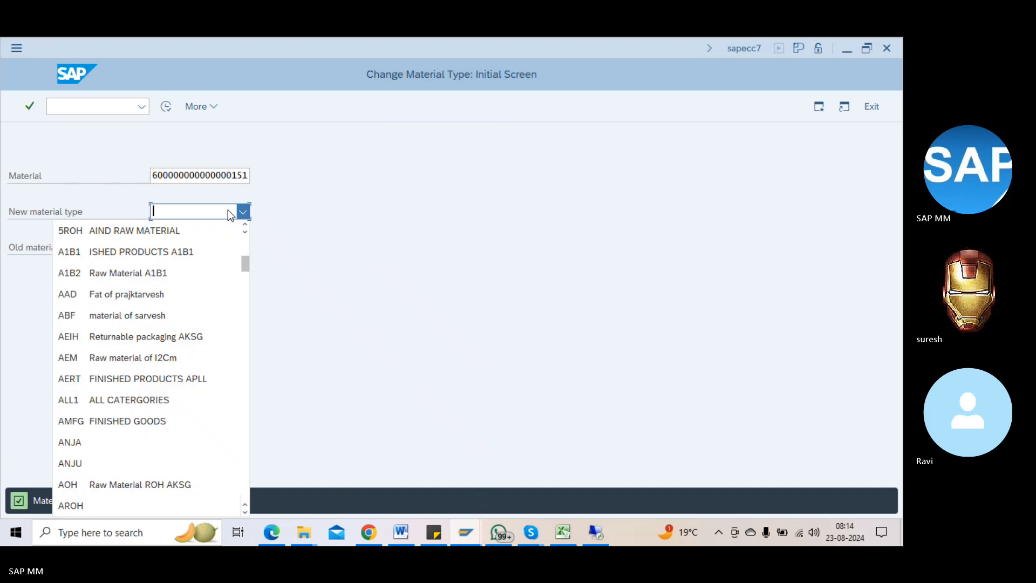
text(fer)
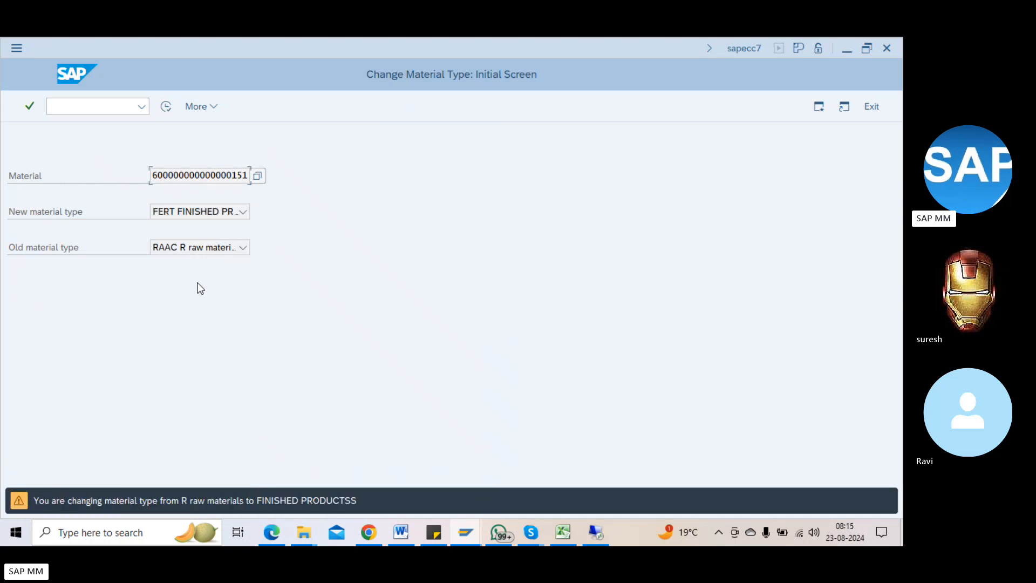
key(Return)
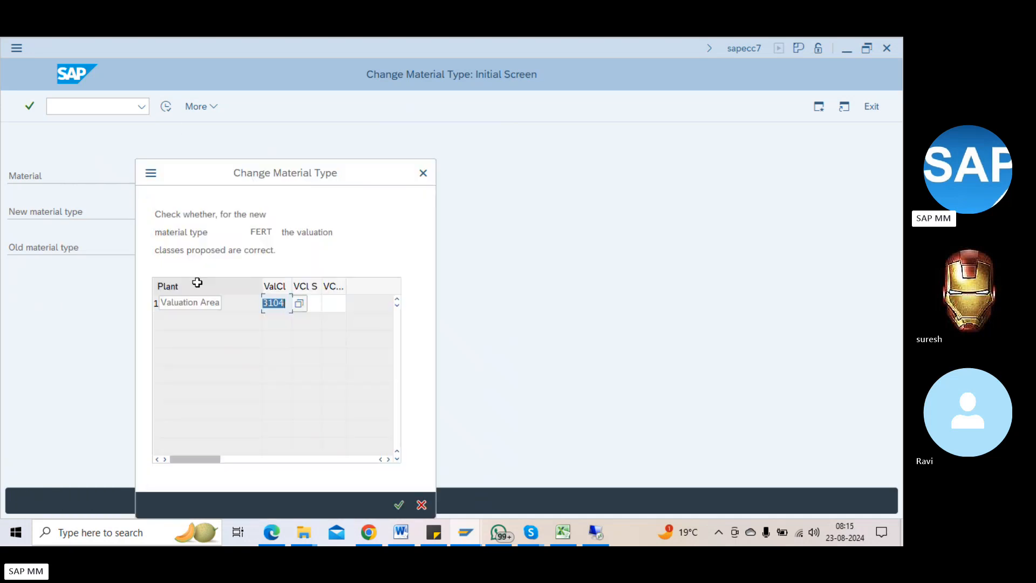
Step: Inspect the proposed valuation classes for plant 1100, widening the third column
click(325, 299)
click(306, 302)
click(284, 303)
click(334, 300)
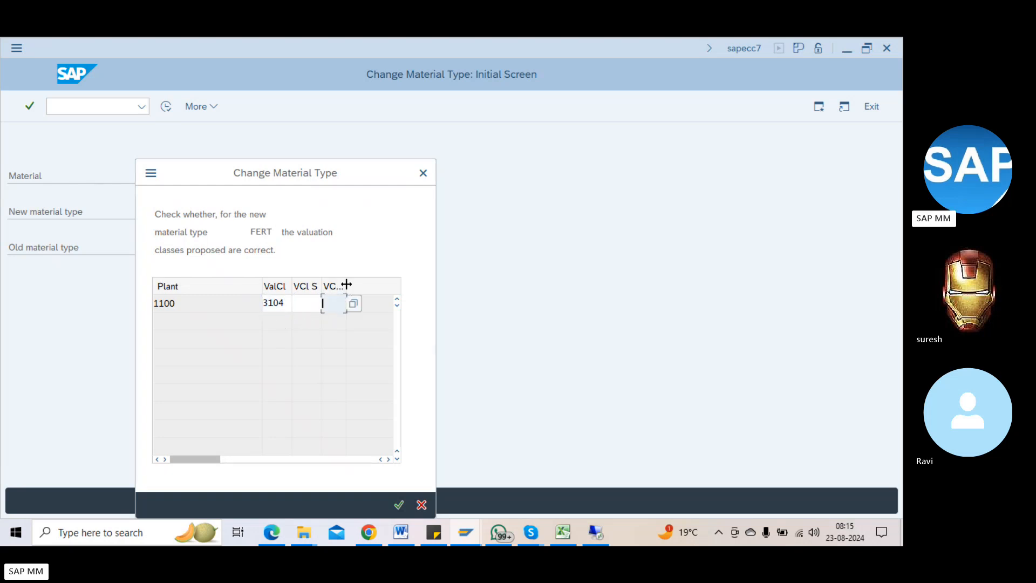
drag(346, 285, 368, 284)
drag(249, 232, 277, 233)
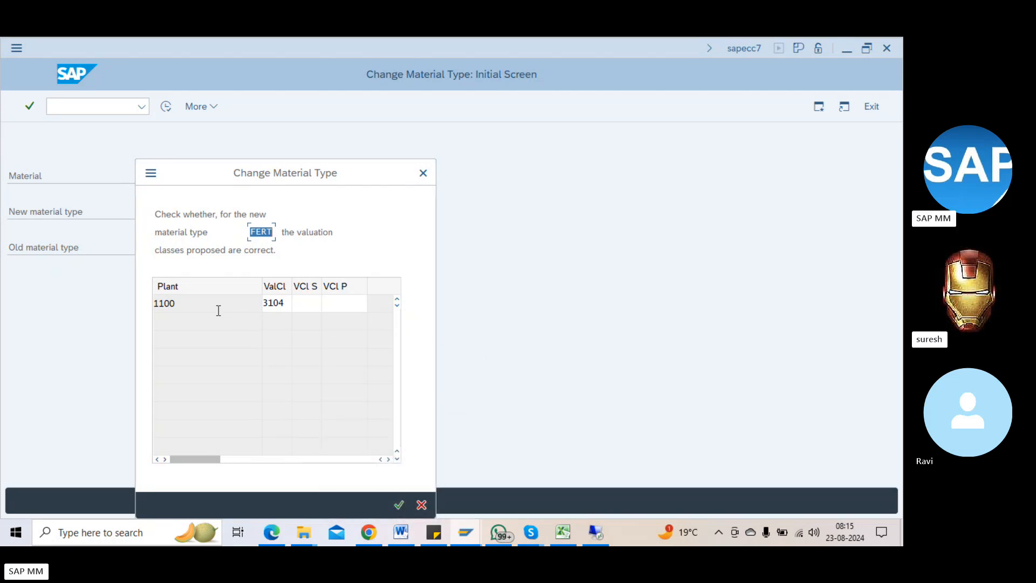
drag(165, 304, 133, 307)
drag(203, 309, 122, 300)
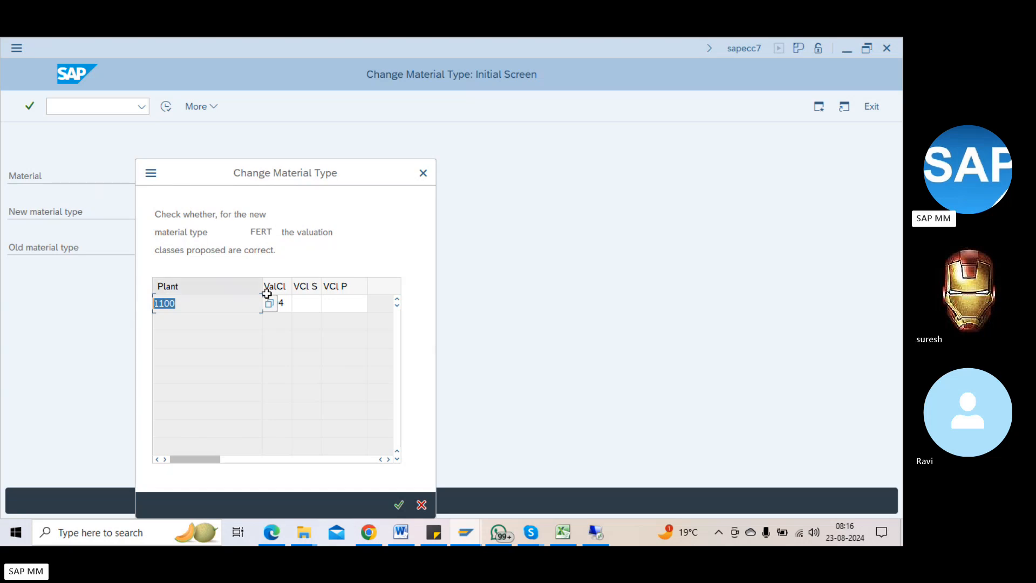
Step: Set VCl P to valuation class 7920 (finished goods) and confirm the FERT change
click(309, 304)
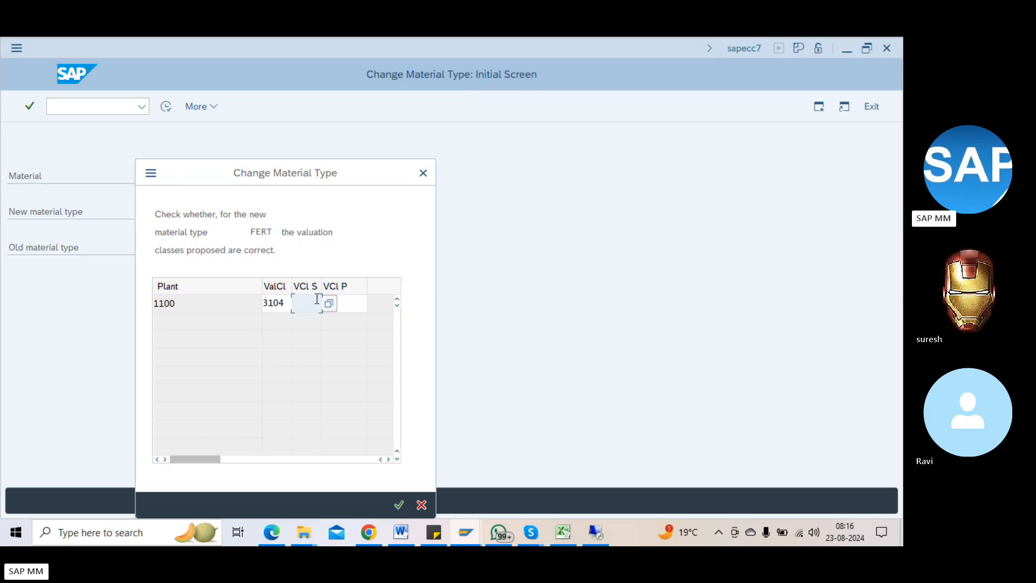
click(325, 303)
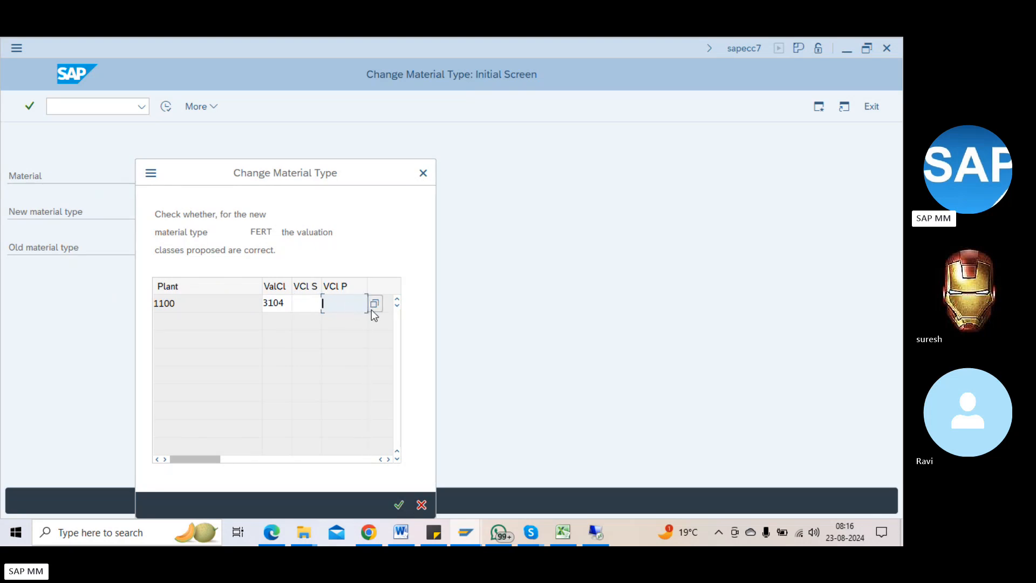
click(372, 305)
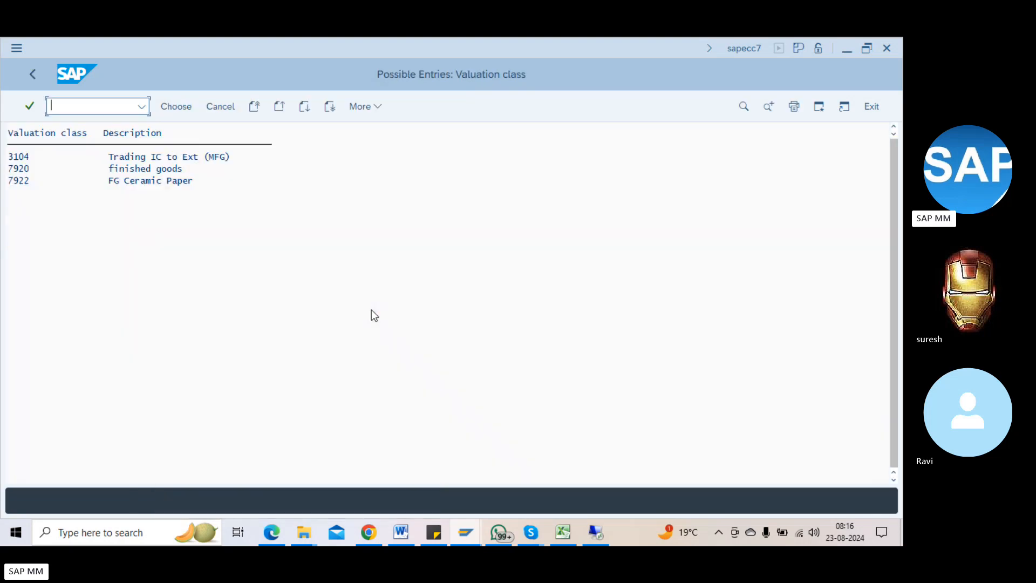
double_click(16, 169)
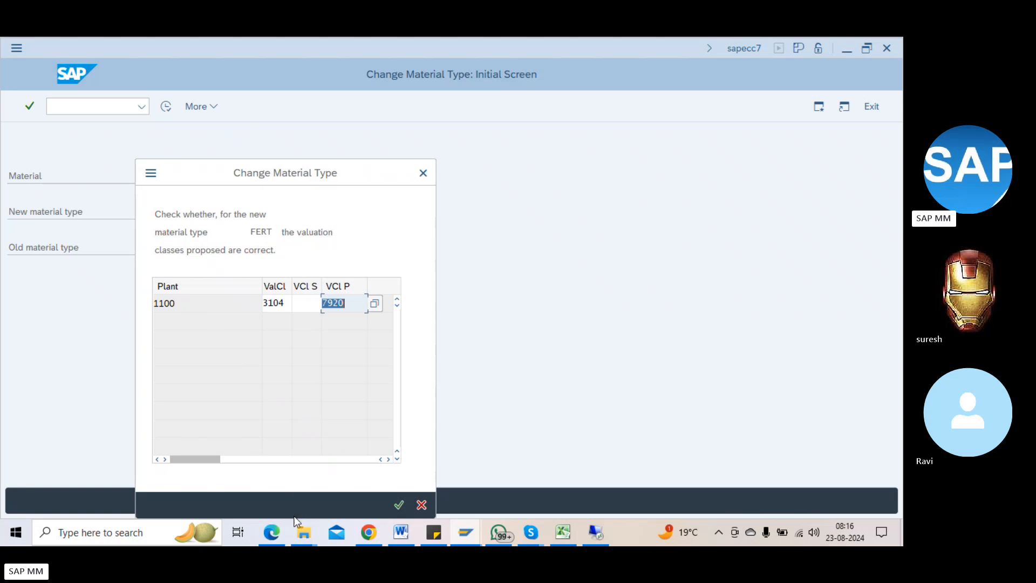
click(397, 504)
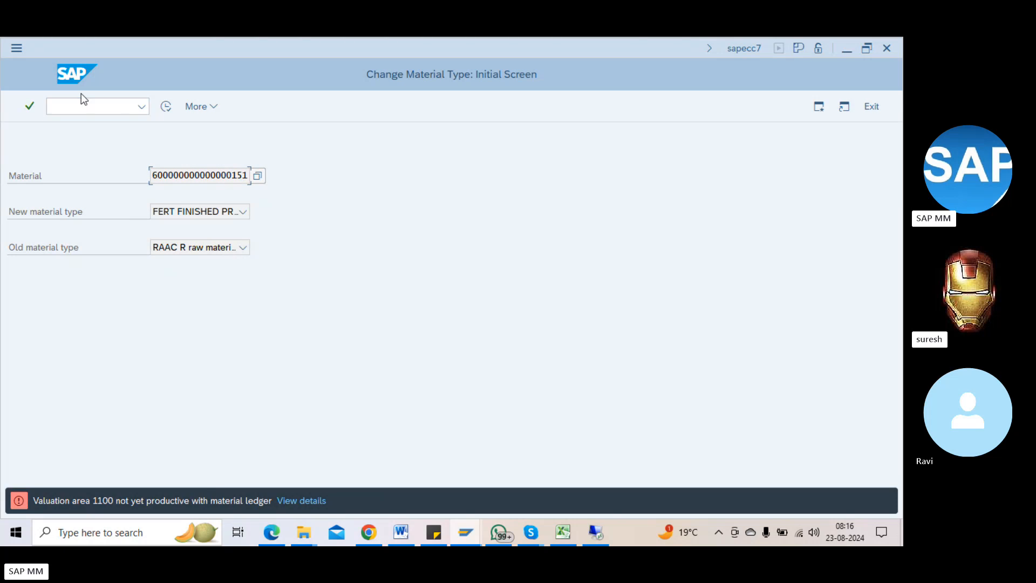
Step: Return to the SAP Easy Access menu with /n
click(59, 102)
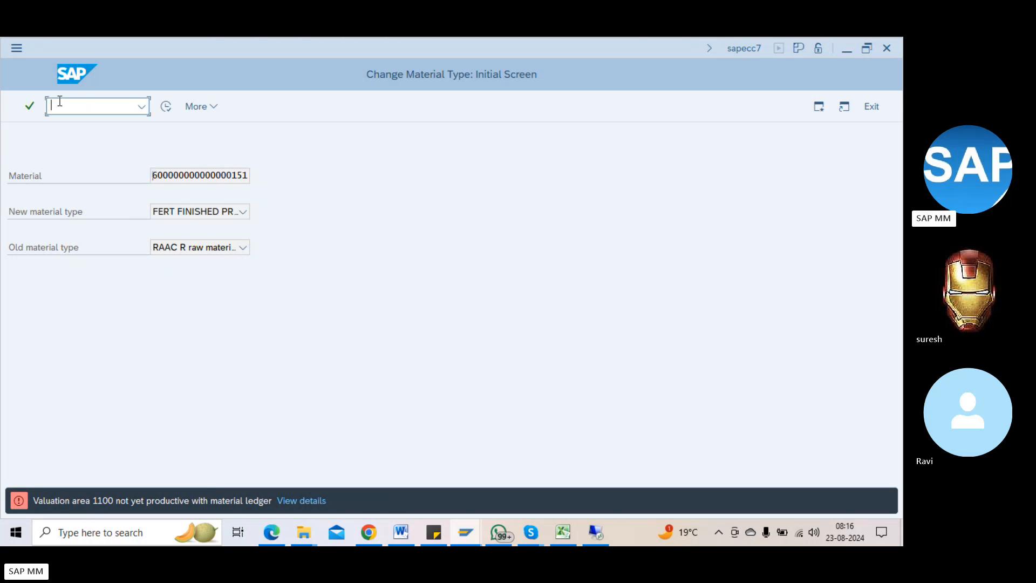
text(/n)
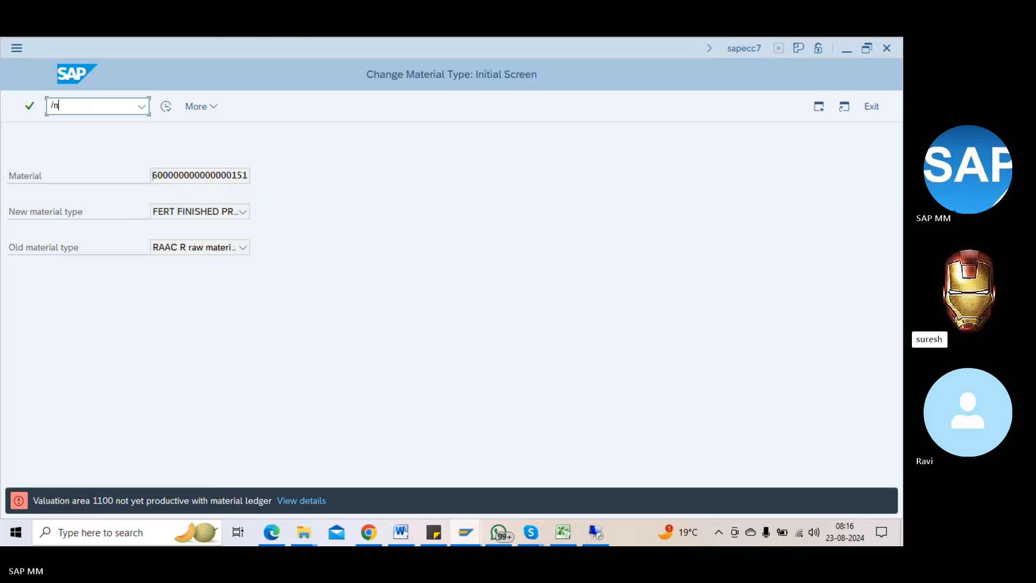
key(Return)
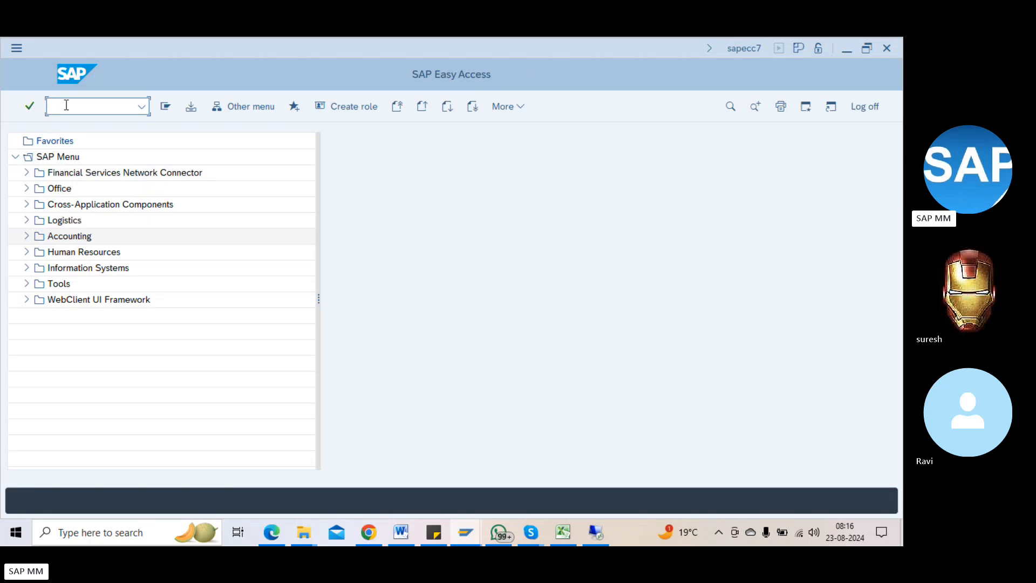
Step: Check the MM04 line in the Word transaction-code notes, then switch back to SAP
click(394, 533)
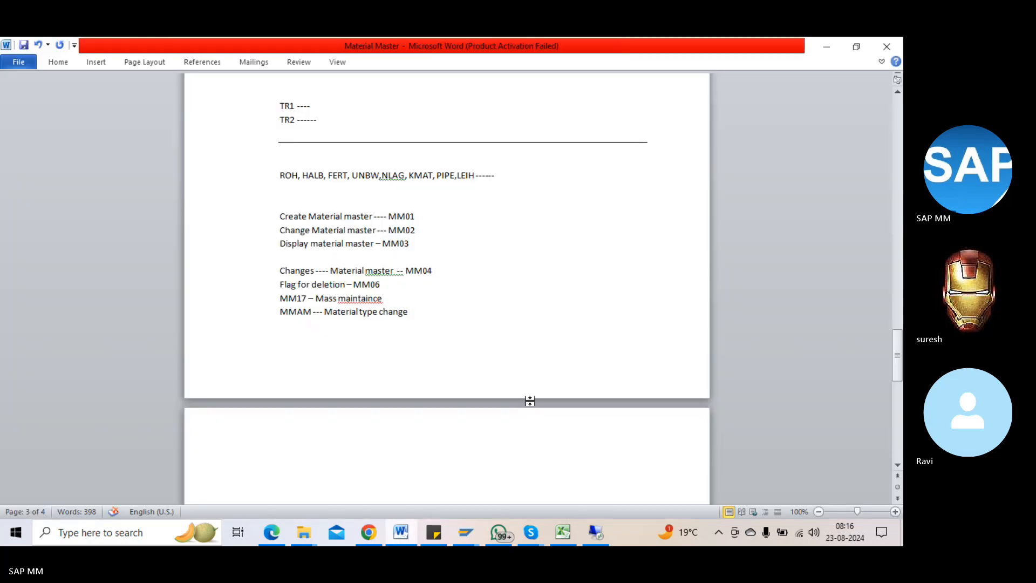
scroll(530, 401, up, 2)
drag(412, 308, 438, 336)
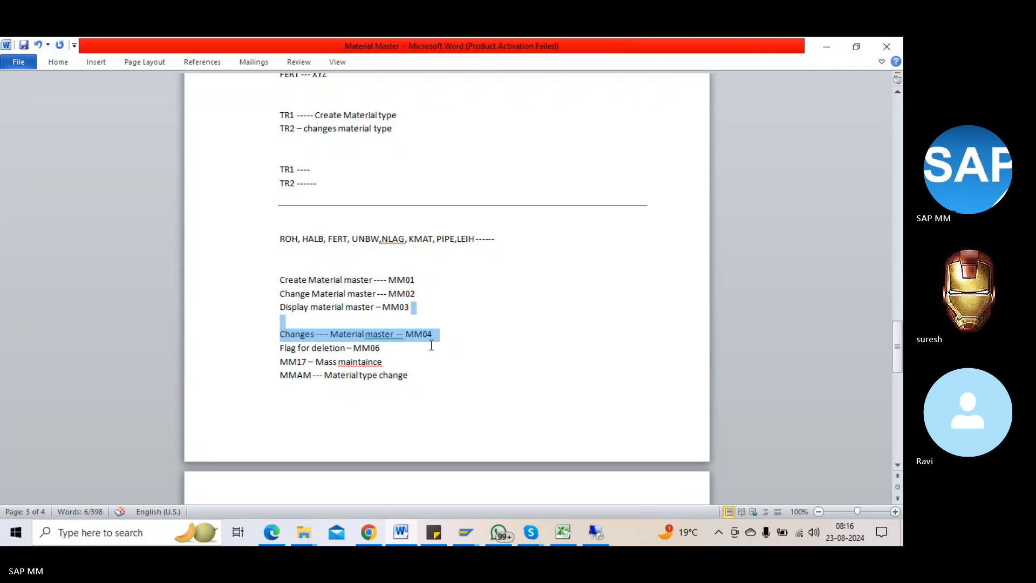
click(433, 338)
key(alt+Tab)
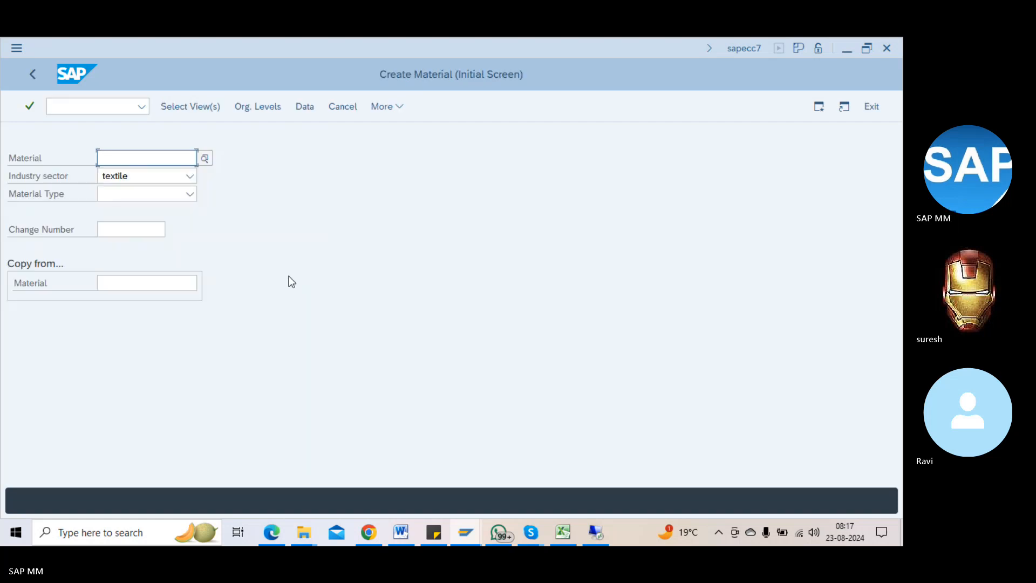
Step: In MM01, enter industry sector M and material type Z, then submit
key(Tab)
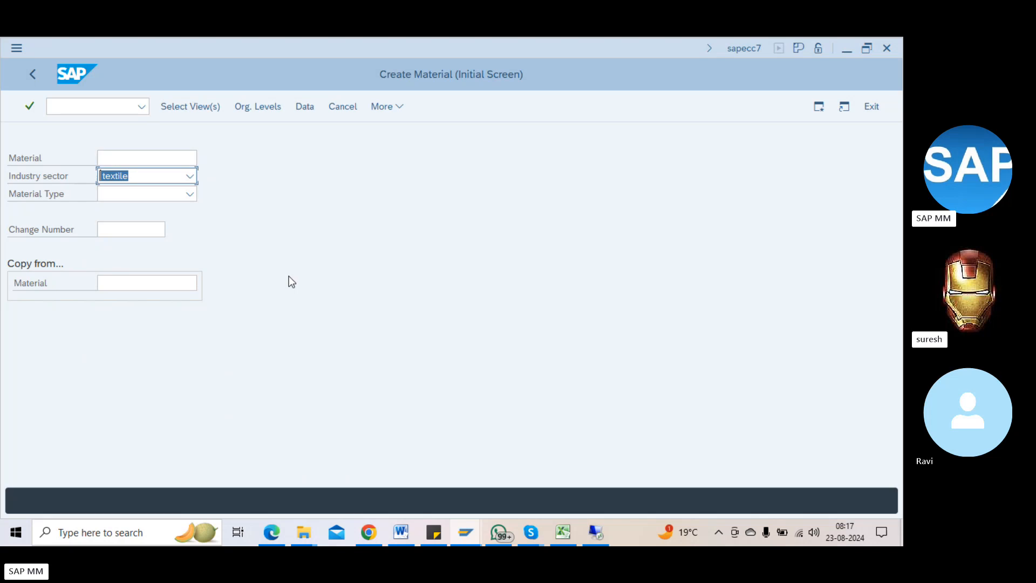
key(m)
key(Tab)
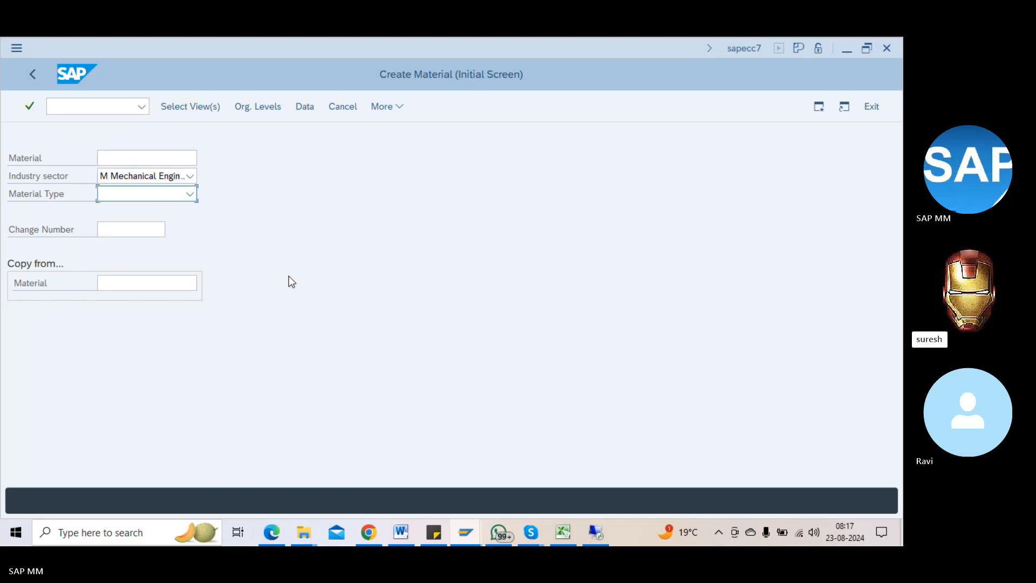
key(z)
key(Return)
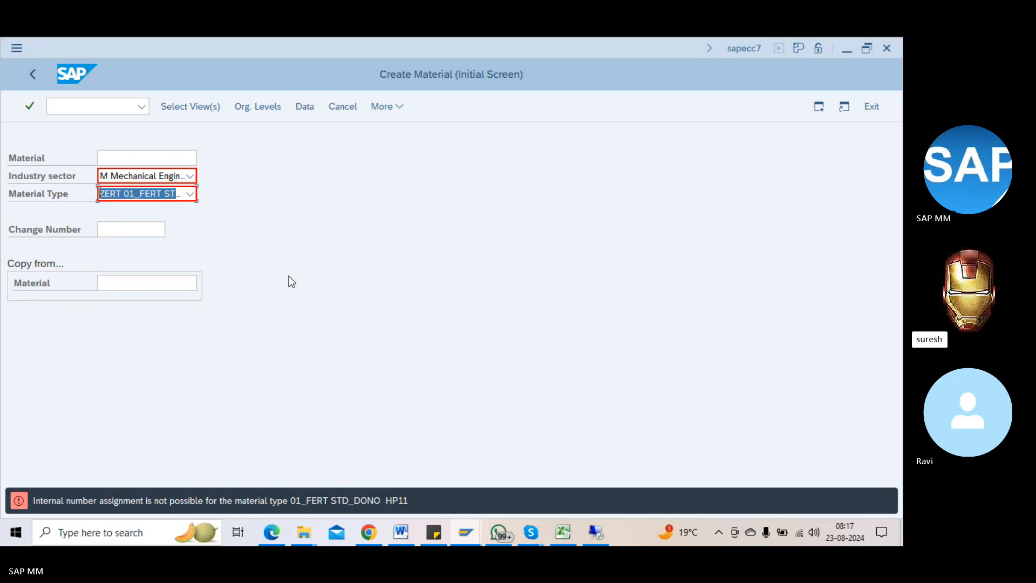
Step: Go back and bring the Change Material Type window for material ...151 forward
click(23, 76)
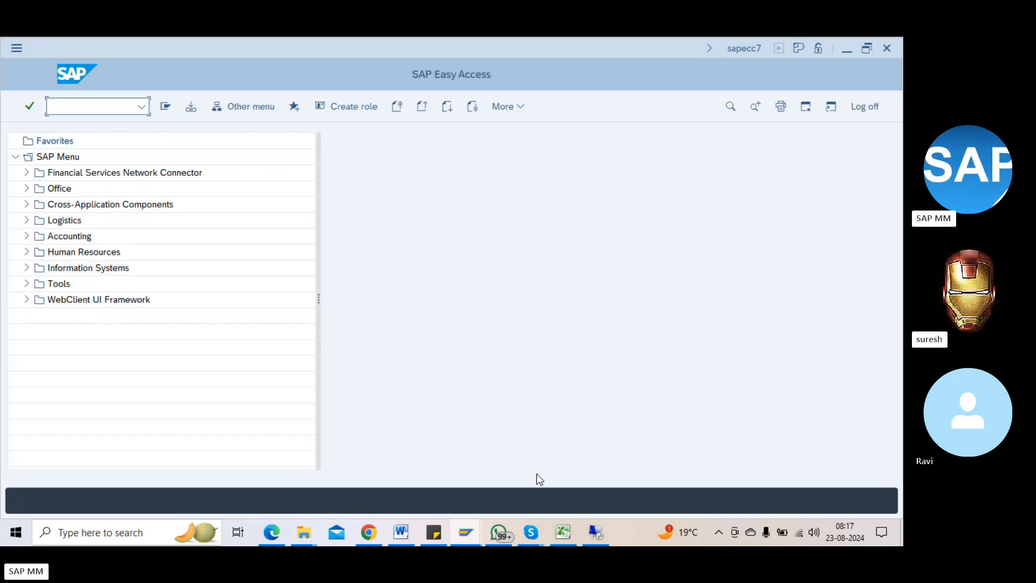
click(474, 532)
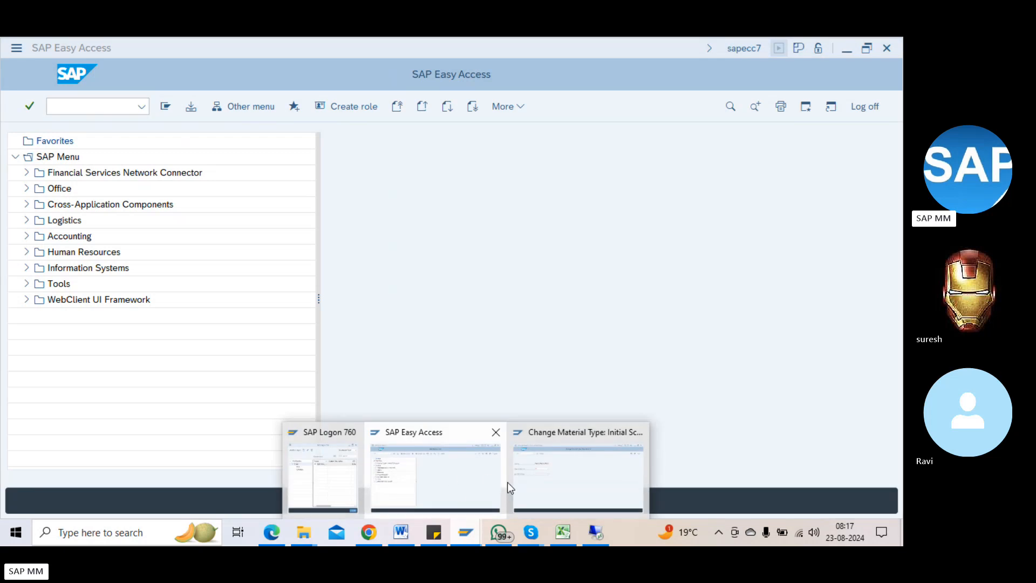
click(542, 486)
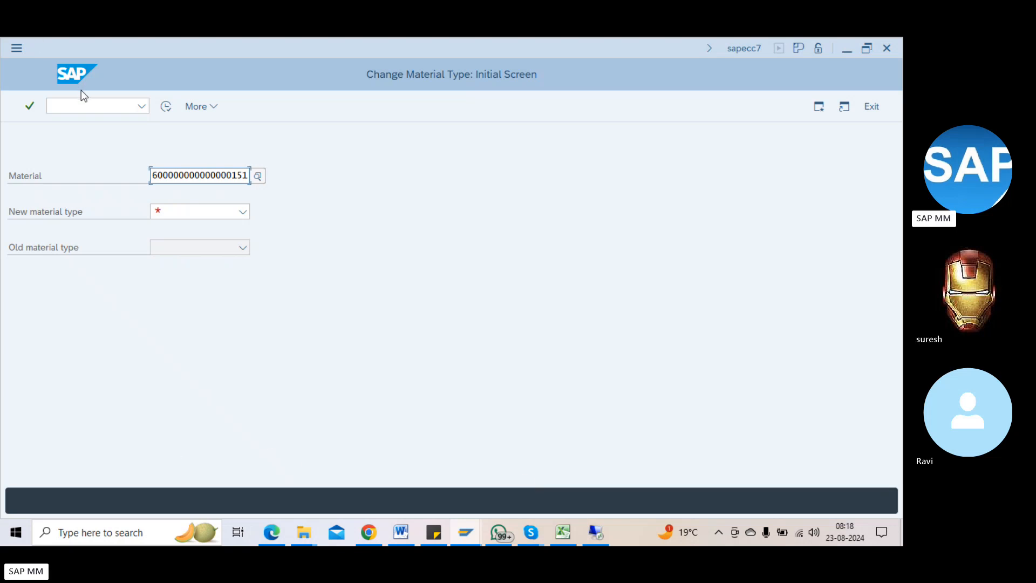
Step: Switch to MM01 with /nmm01 and pull up the material number history
click(87, 103)
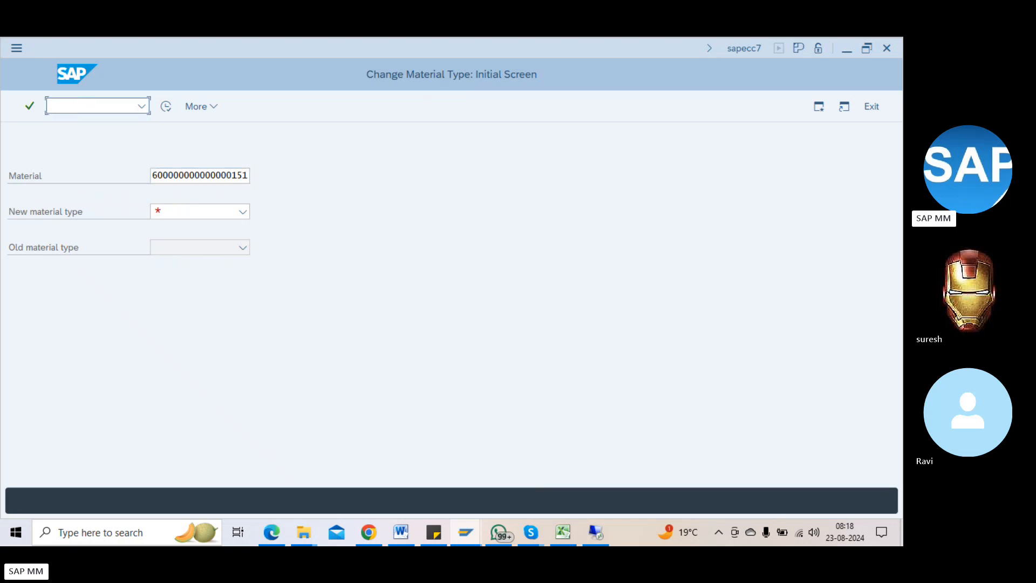
text(/nmm01)
key(Return)
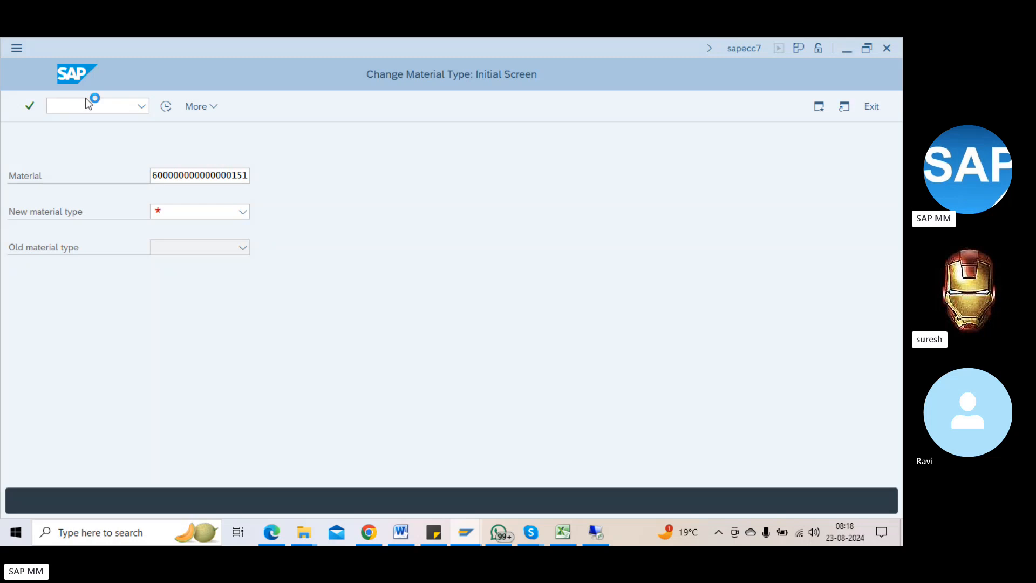
click(127, 160)
key(Down)
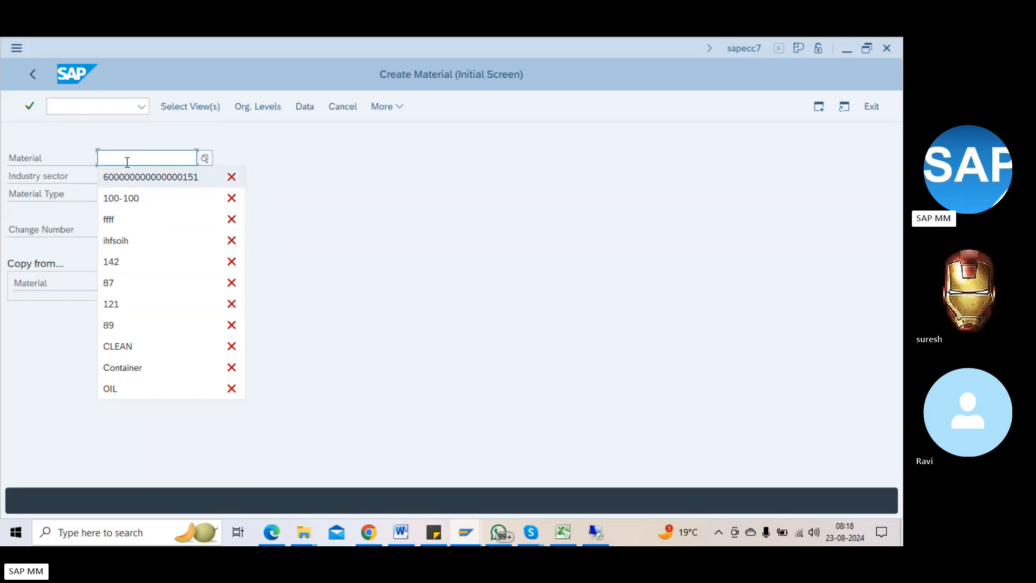
key(Return)
key(Return)
key(Return)
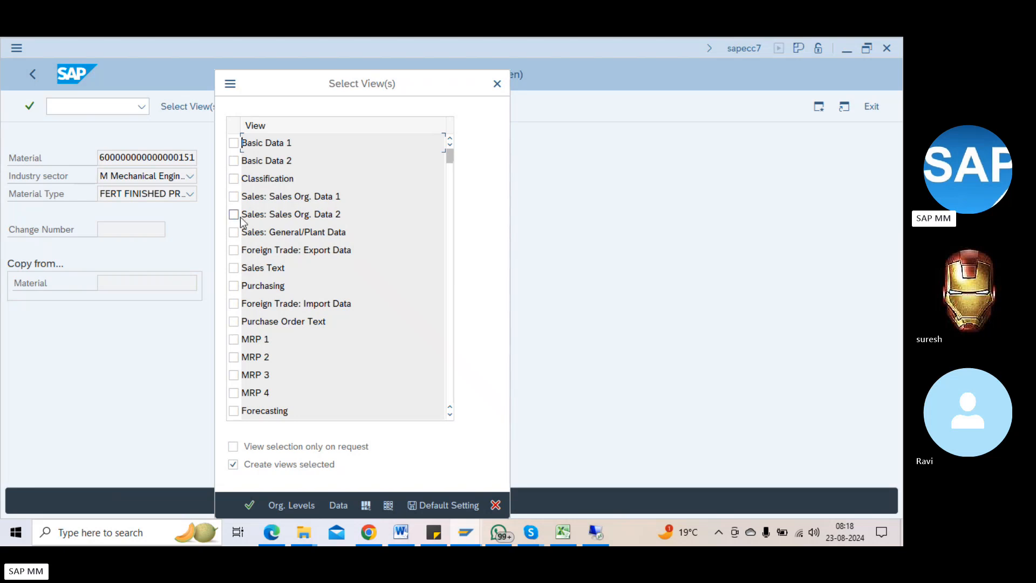
click(234, 197)
click(234, 232)
click(233, 214)
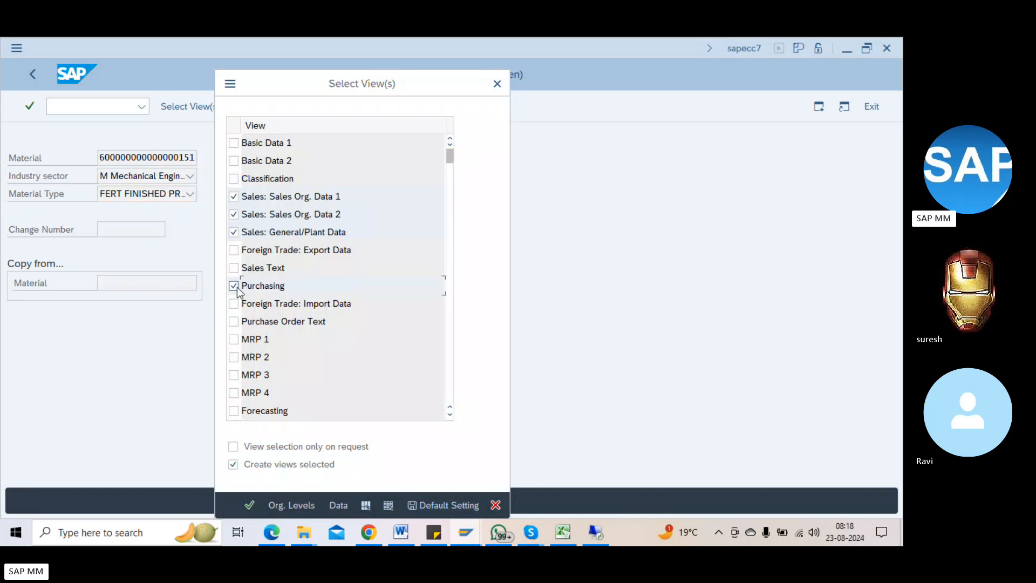
key(Return)
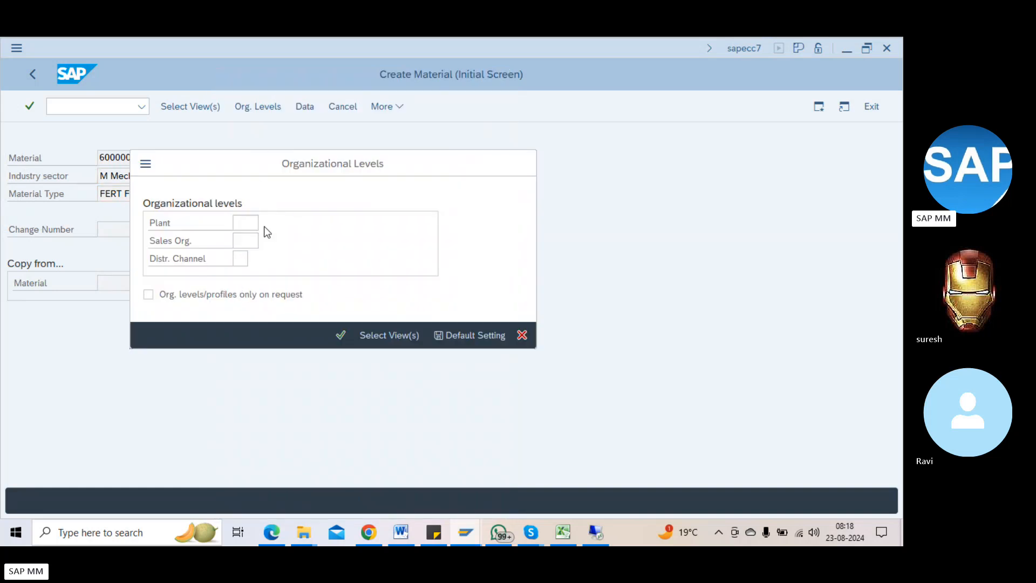
Step: Choose plant 1101 for the organizational levels, step through the views and save
click(264, 226)
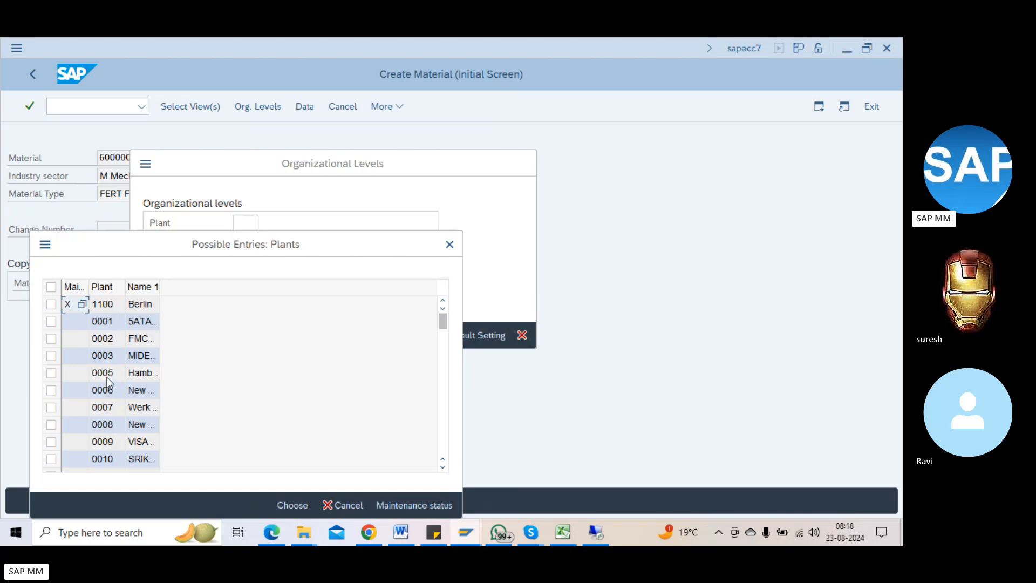
click(444, 373)
click(446, 377)
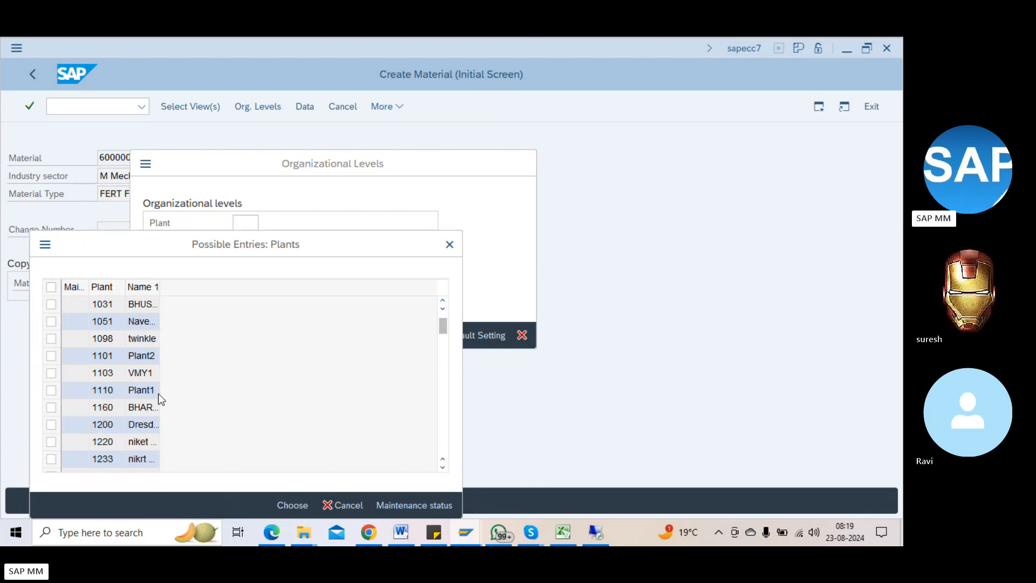
double_click(143, 357)
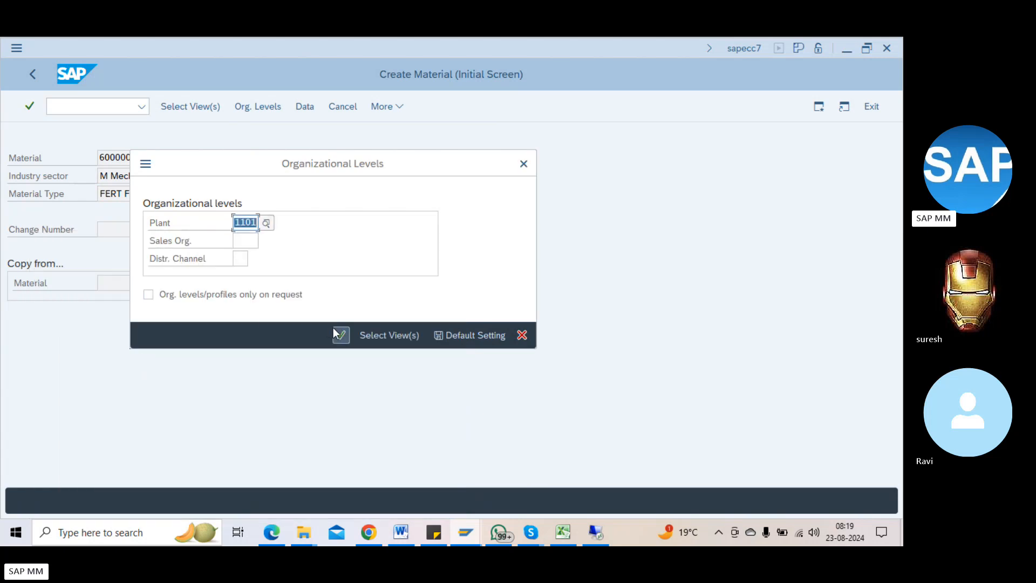
click(249, 240)
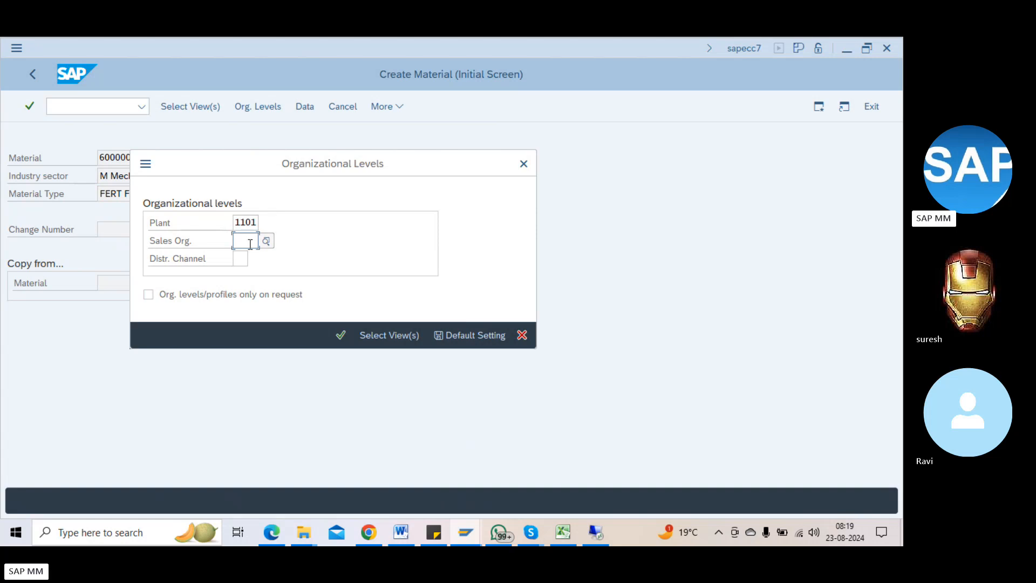
key(Return)
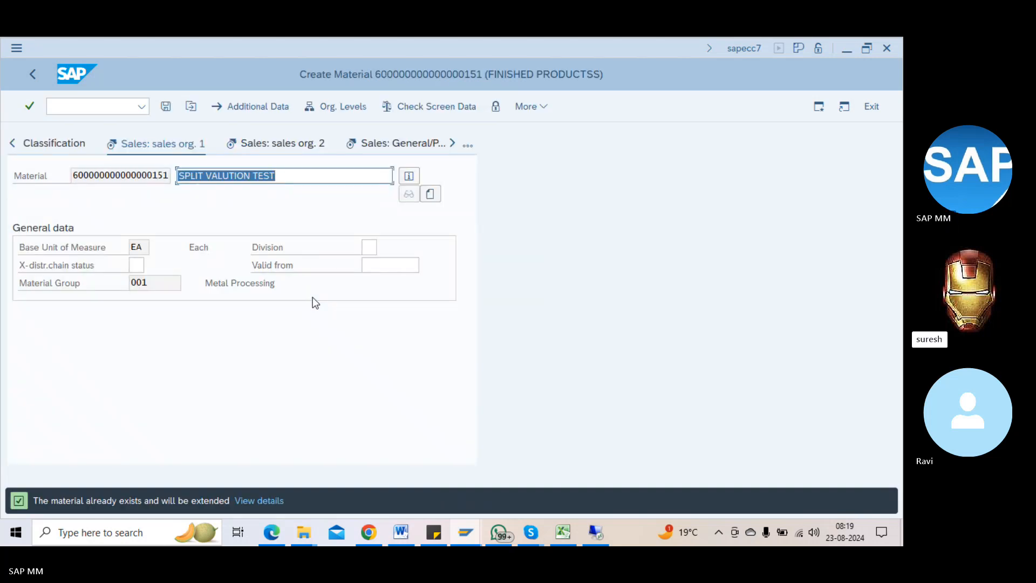
key(Return)
key(Return)
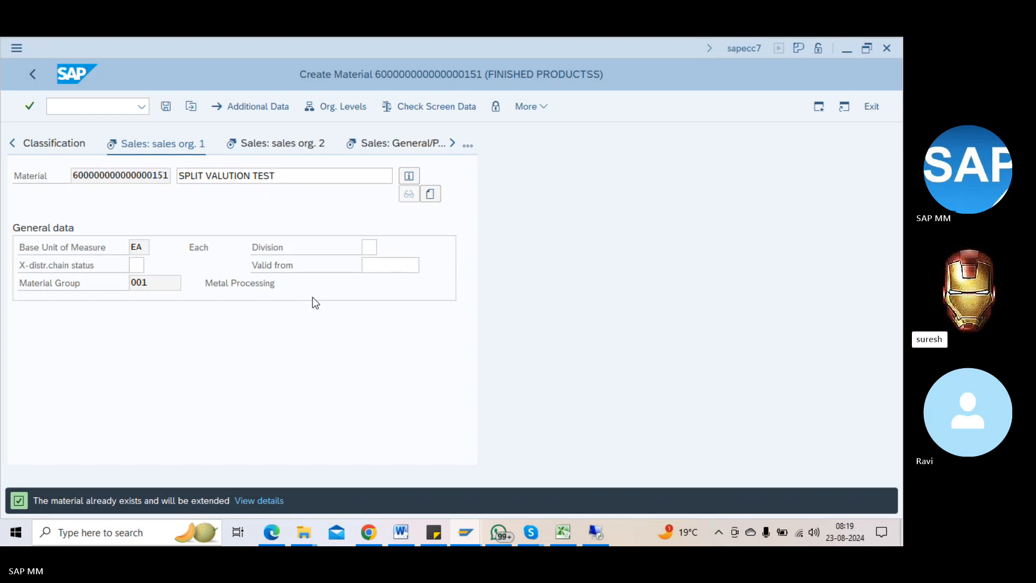
key(Return)
key(Return)
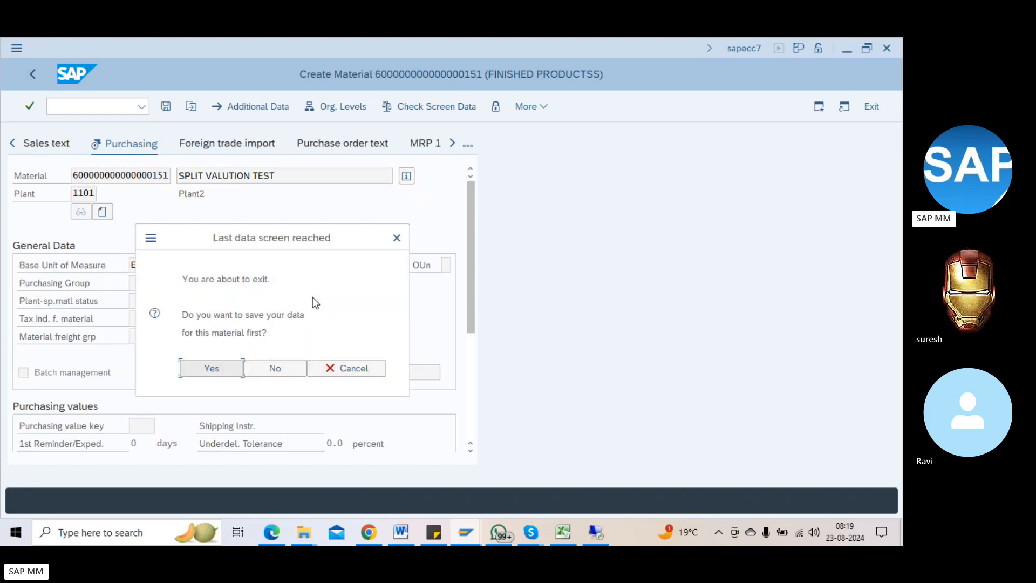
click(218, 368)
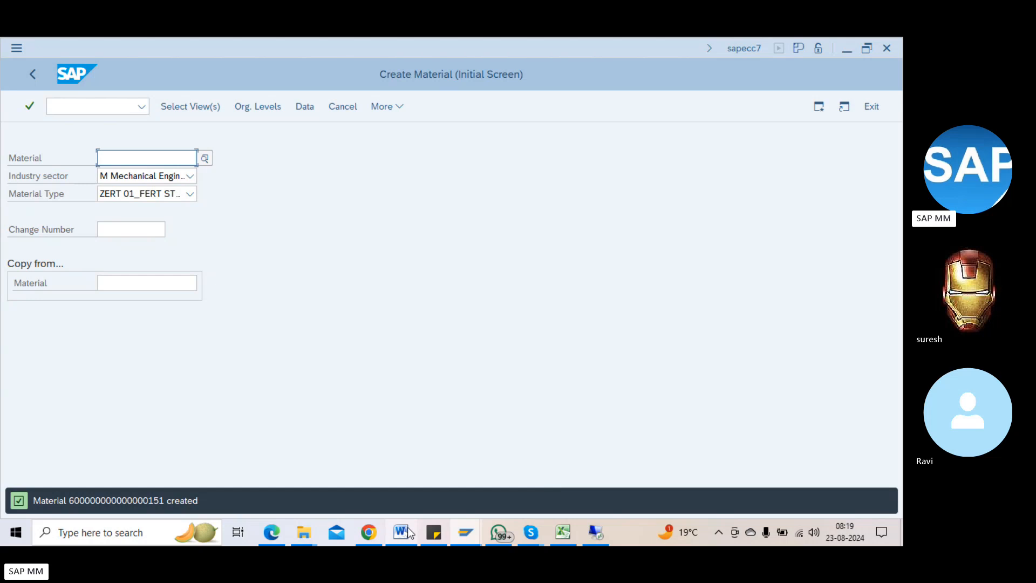
key(Return)
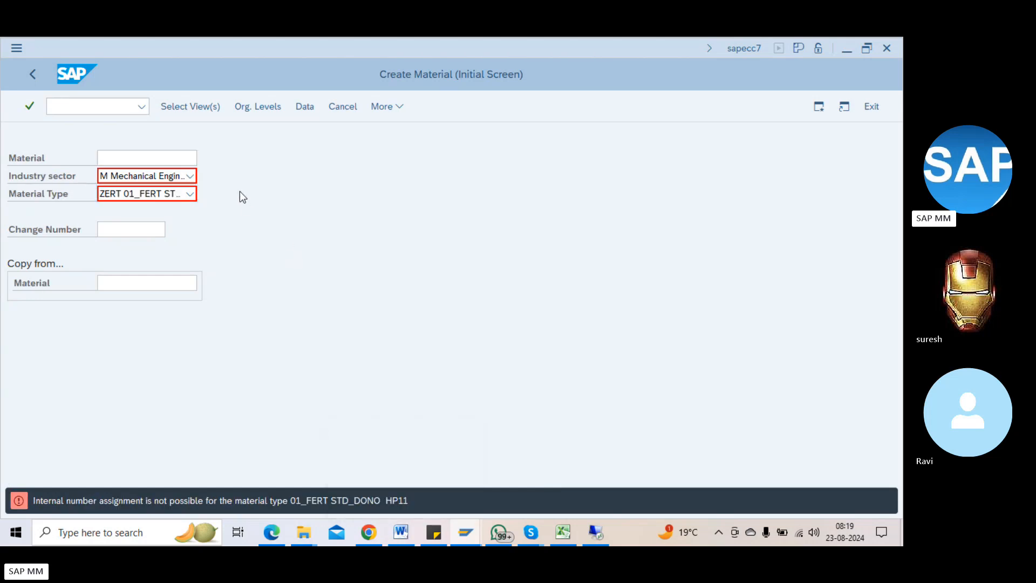
click(185, 162)
key(Down)
key(Down)
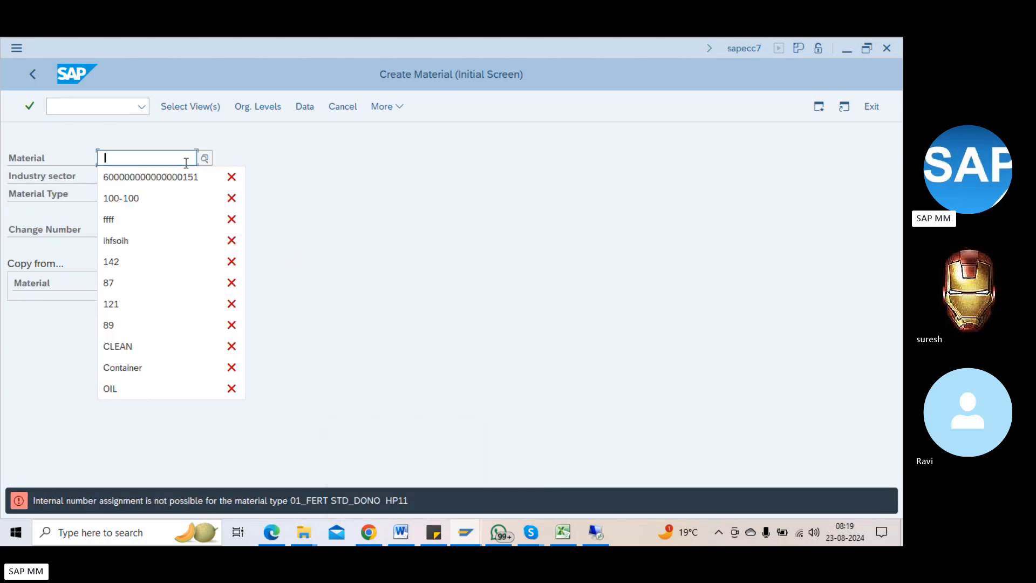
key(Return)
key(Return)
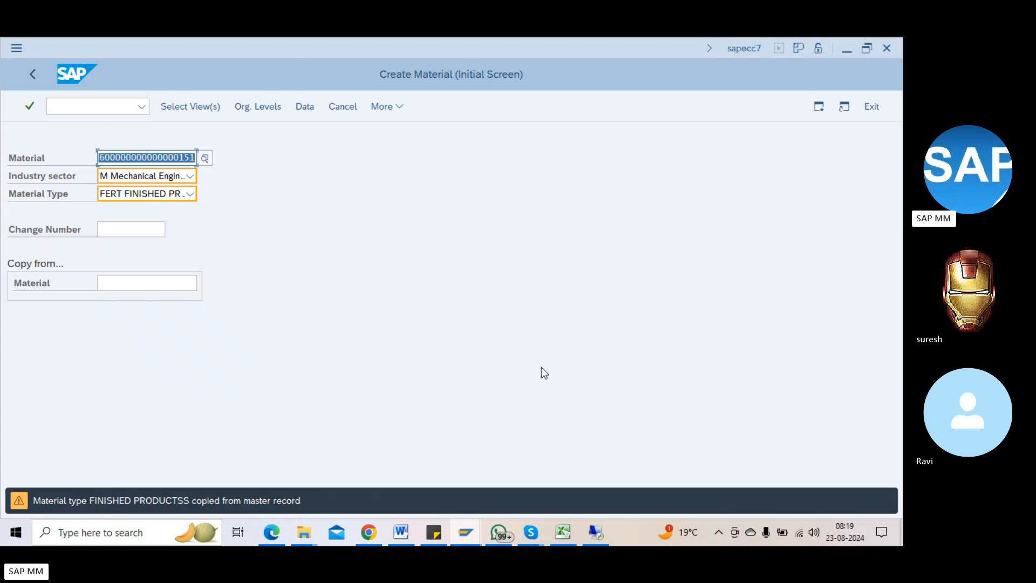
key(Return)
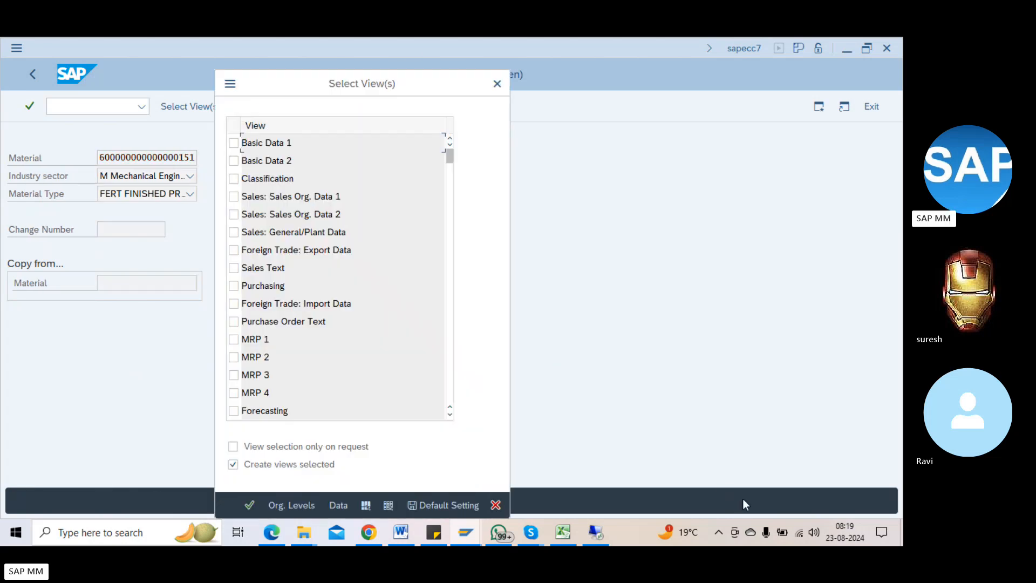
click(448, 305)
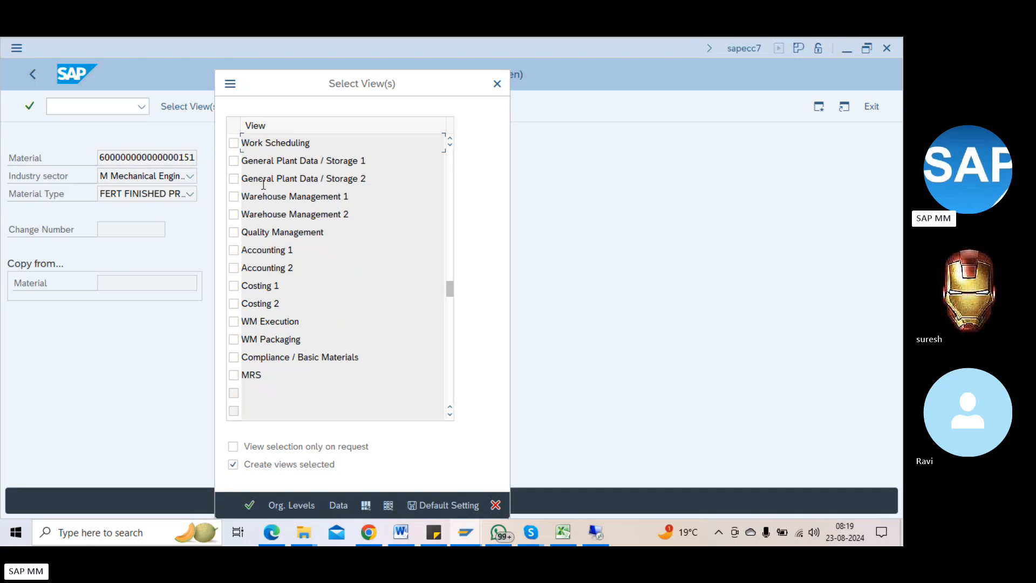
click(234, 160)
click(233, 178)
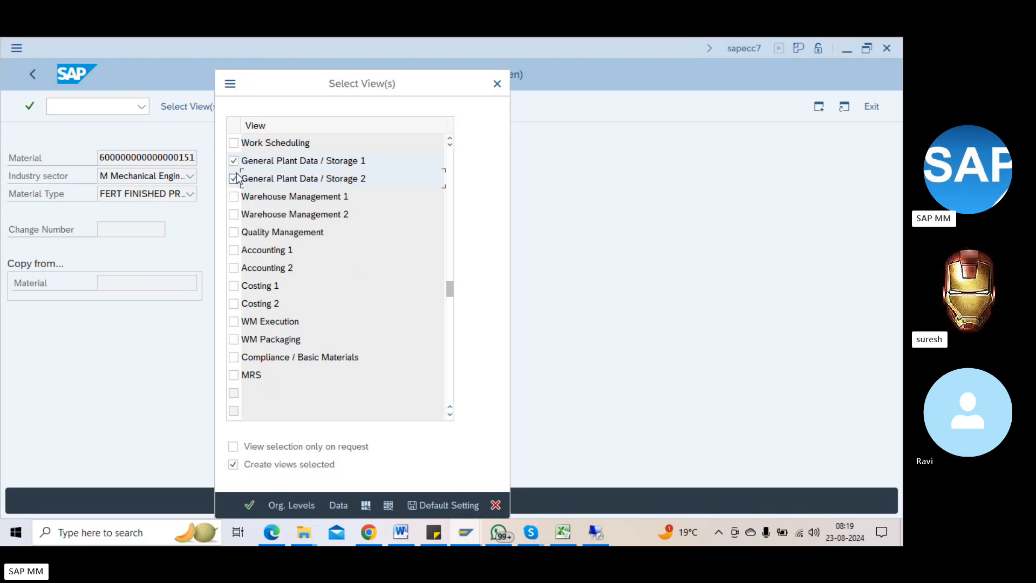
key(Return)
Step: Set plant 1100 and storage location 0001, step through both views and save
key(Down)
key(Down)
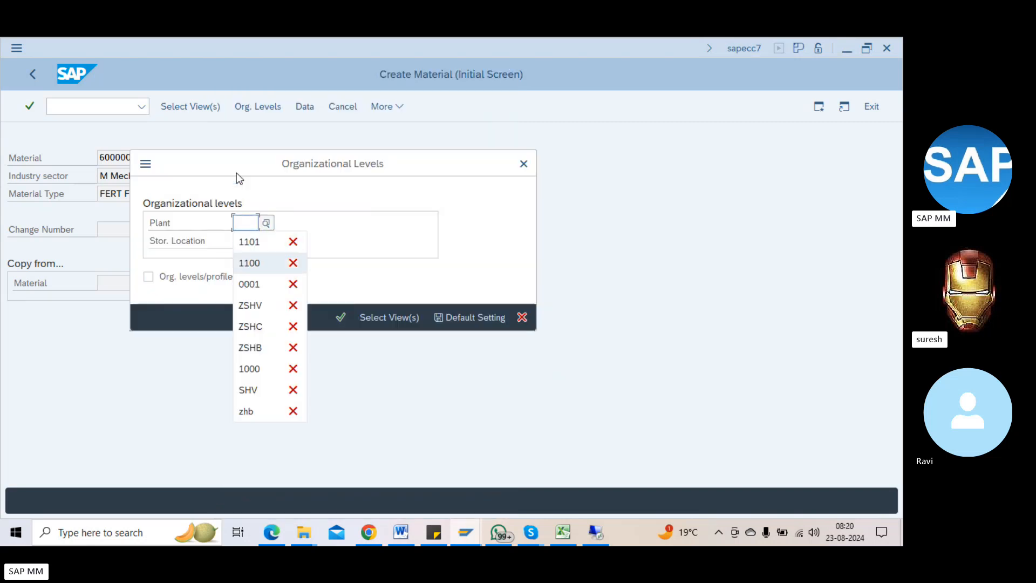
key(Return)
key(Tab)
text(0001)
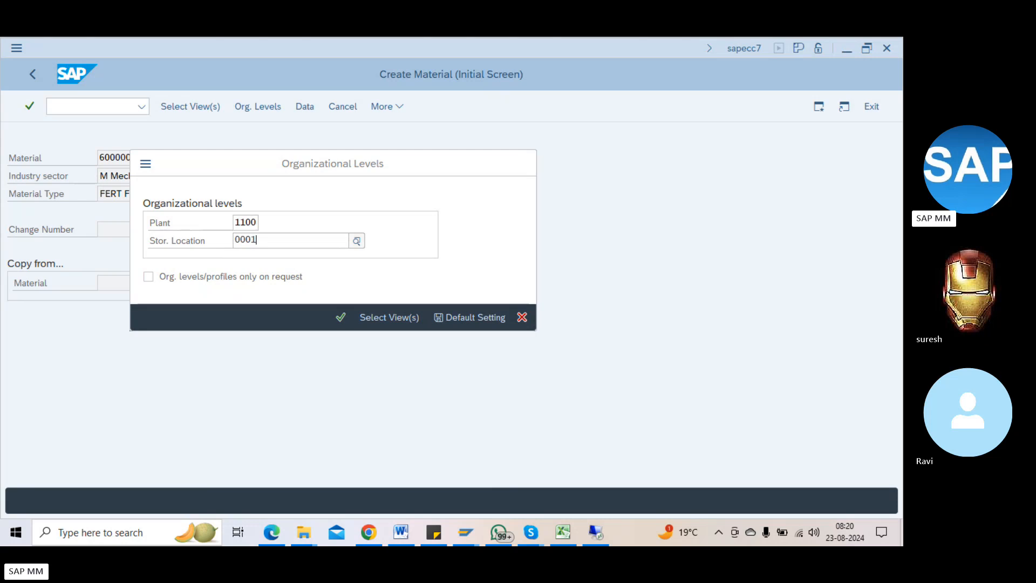
key(Down)
key(Return)
key(Return)
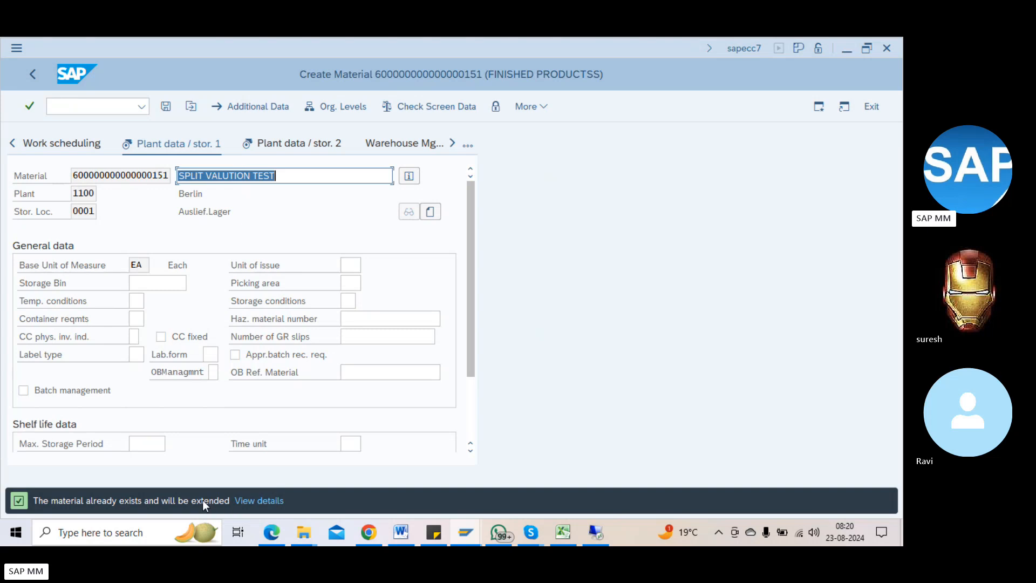
key(Return)
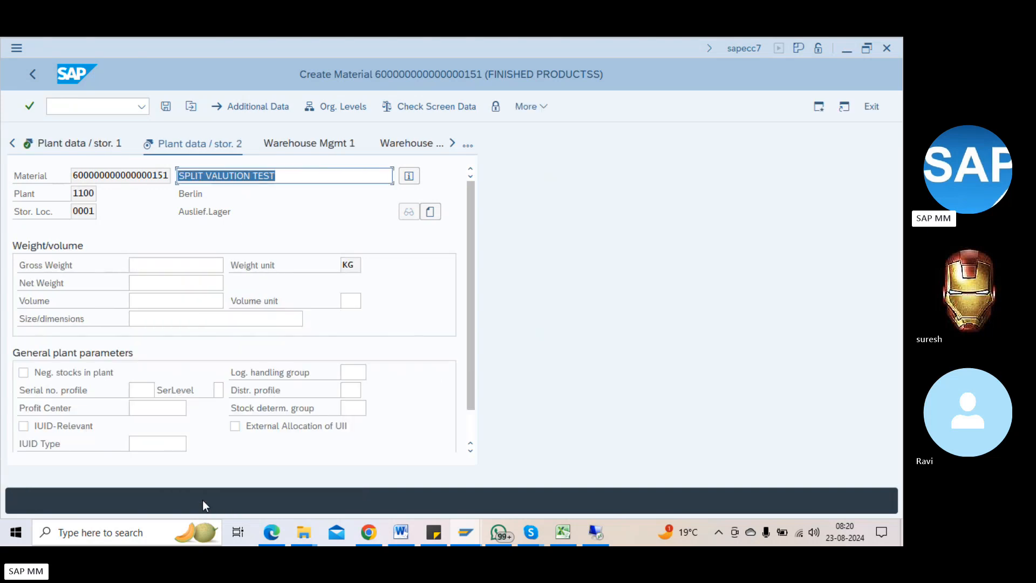
key(Return)
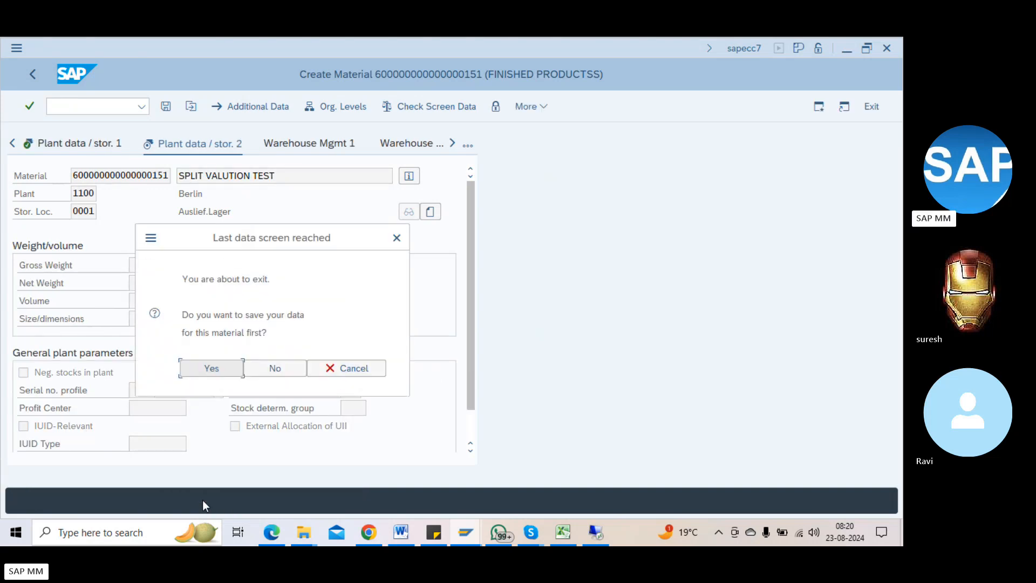
click(208, 371)
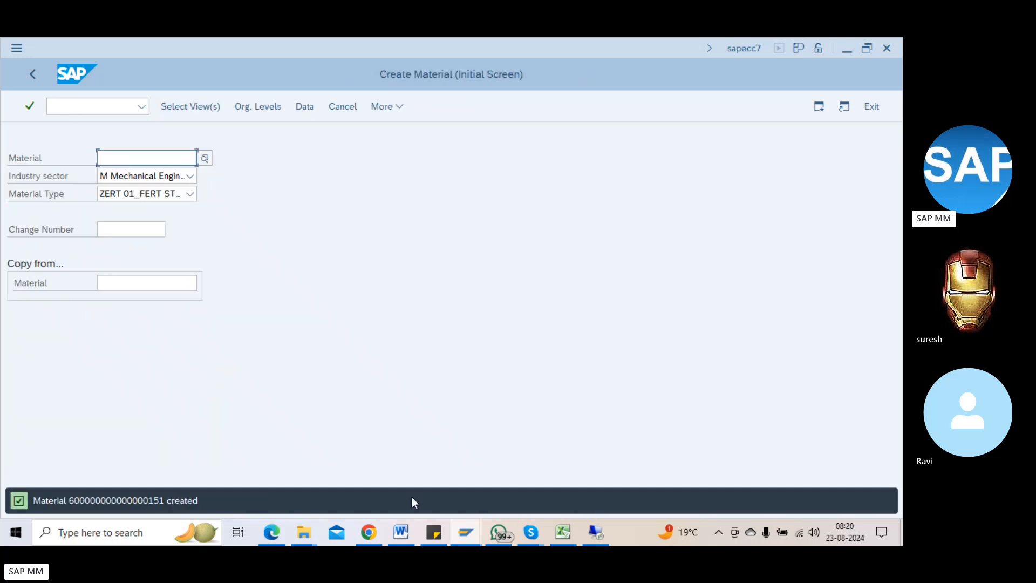
Step: Add the Word note 'MM01 - material extension --- Views / organization level' below the MMAM line
click(401, 532)
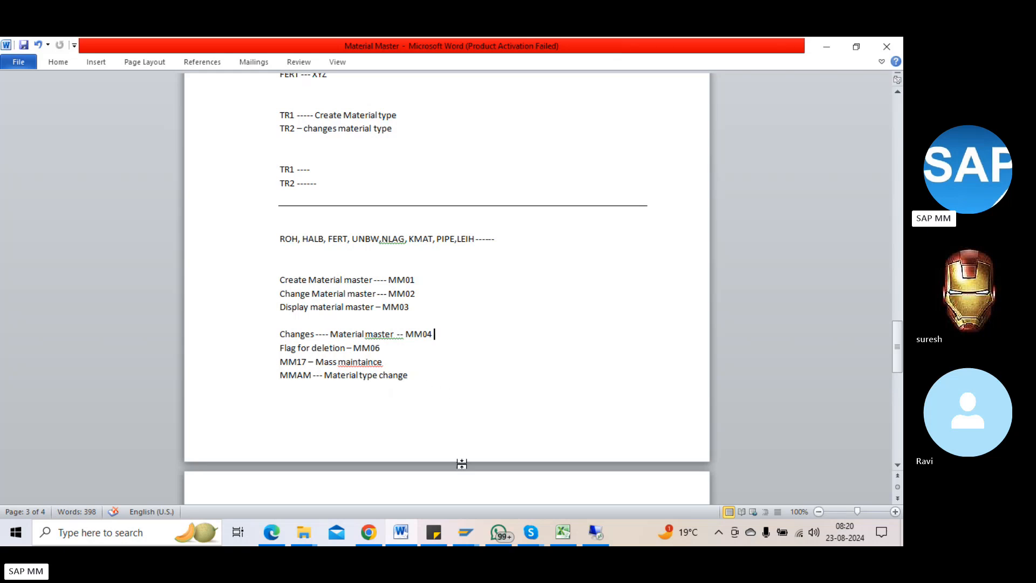
click(426, 379)
key(Return)
text(MM01 )
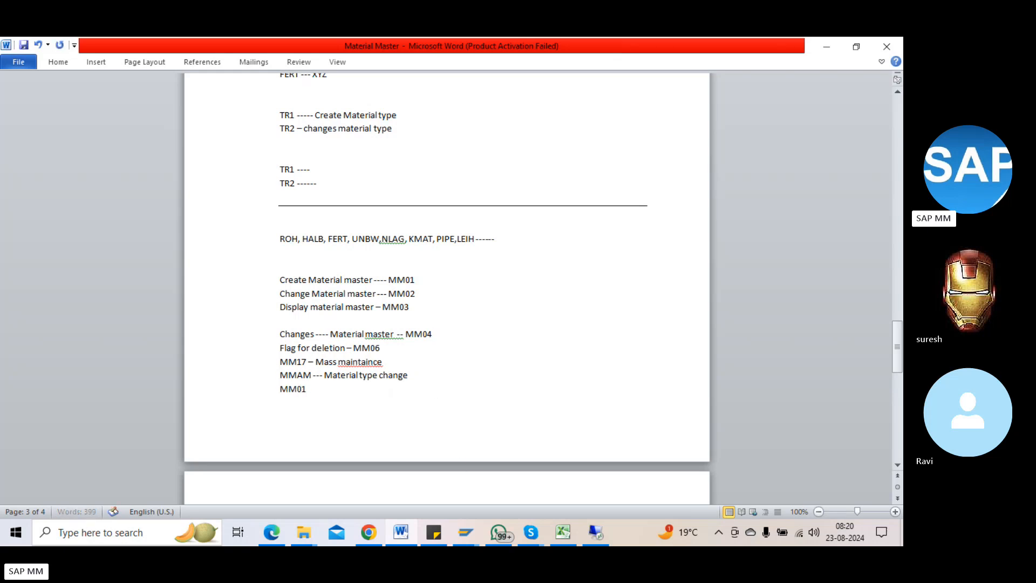
text(- material)
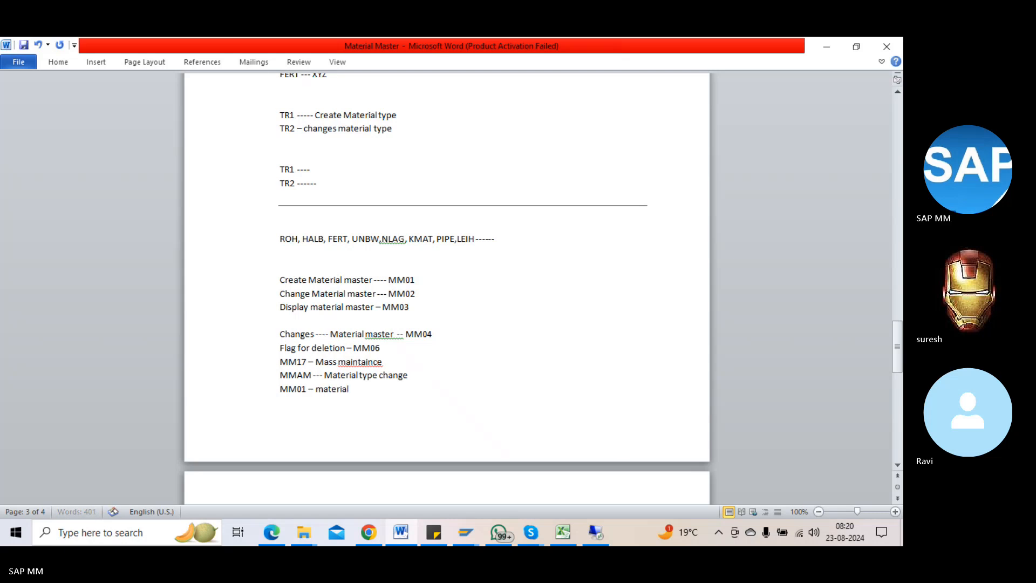
text( extension ---)
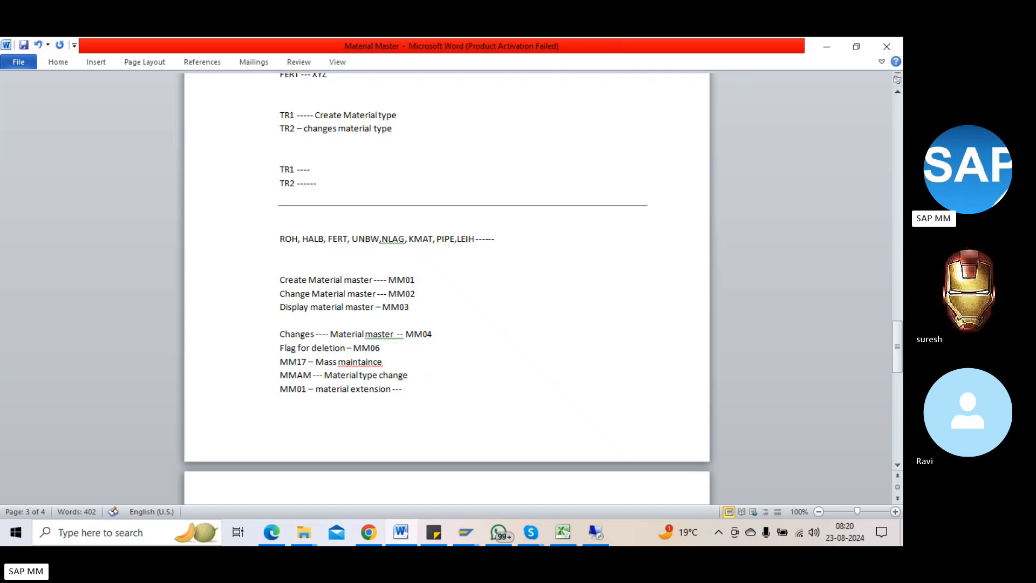
text( Views / organization level)
key(Return)
key(Return)
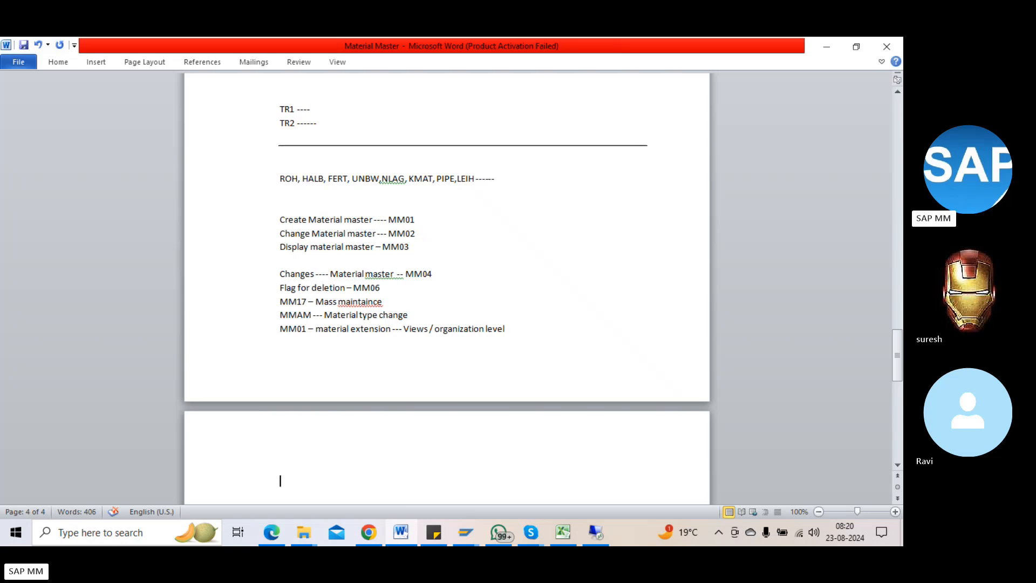
Step: Return to the SAP Create Material screen, ready for a new transaction code
key(alt+Tab)
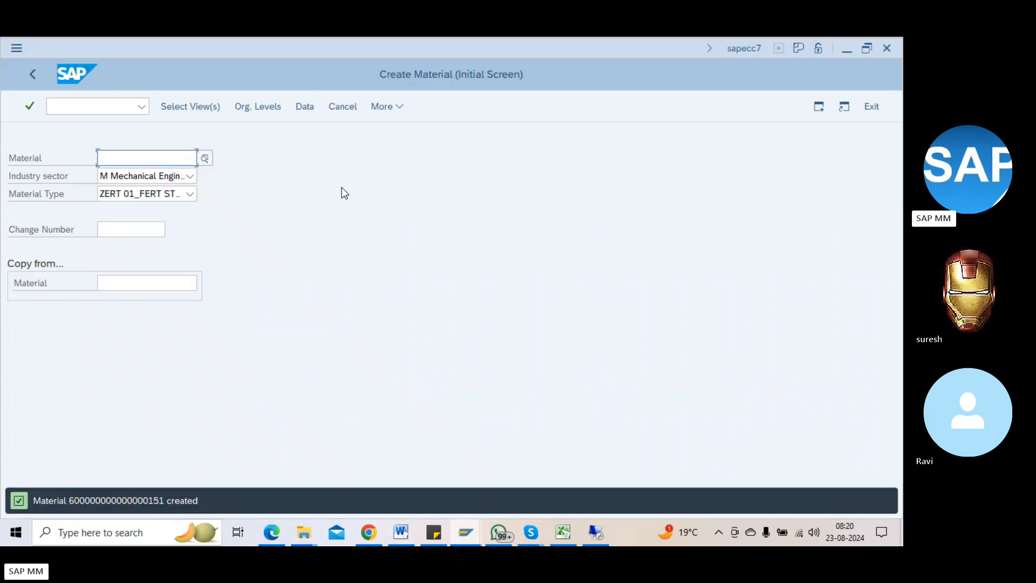
key(alt+Tab)
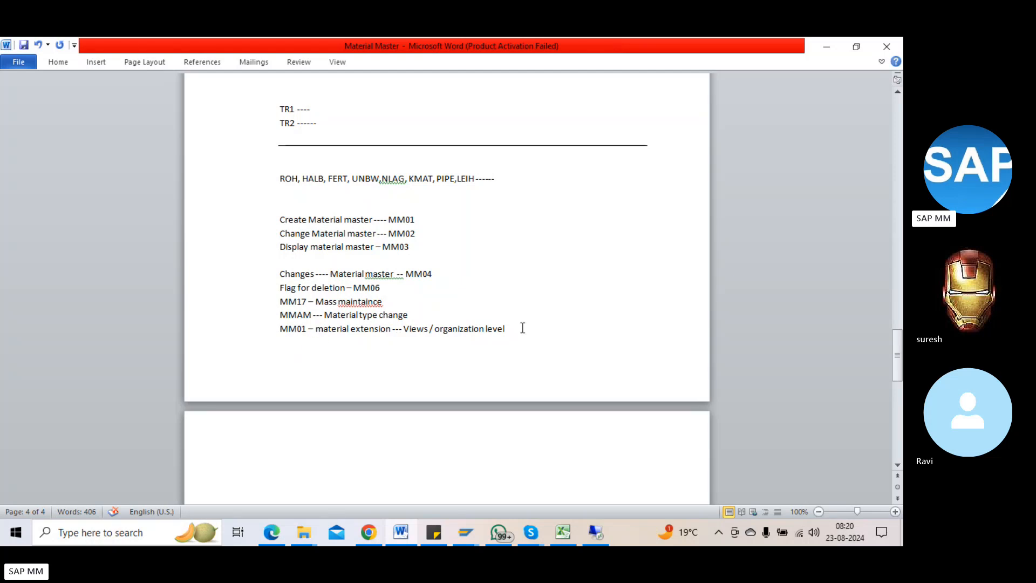
key(alt+Tab)
click(99, 106)
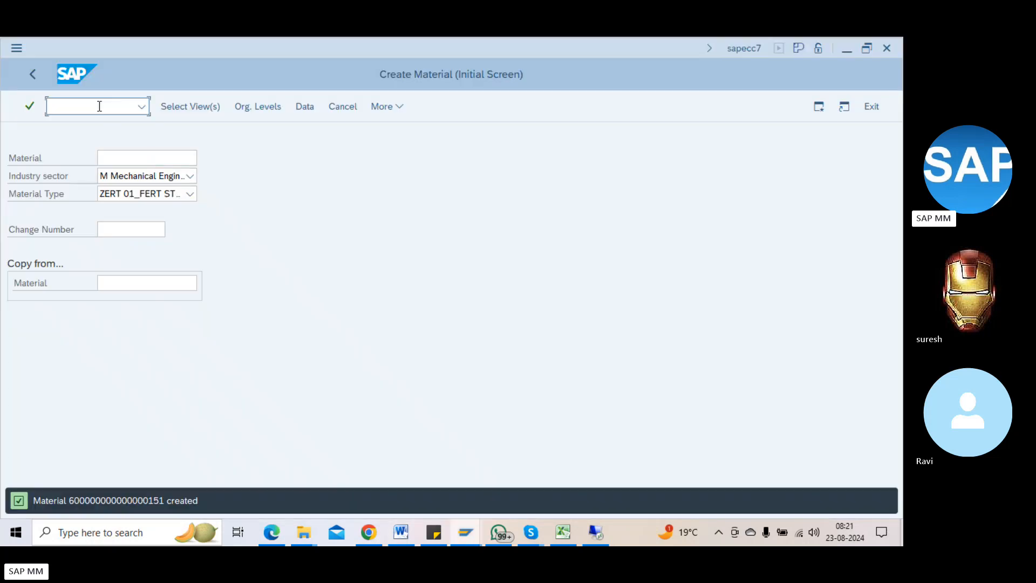
Step: Start /nmm1 with material type NK, then abandon it with /n to SAP Easy Access
text(/nmm11)
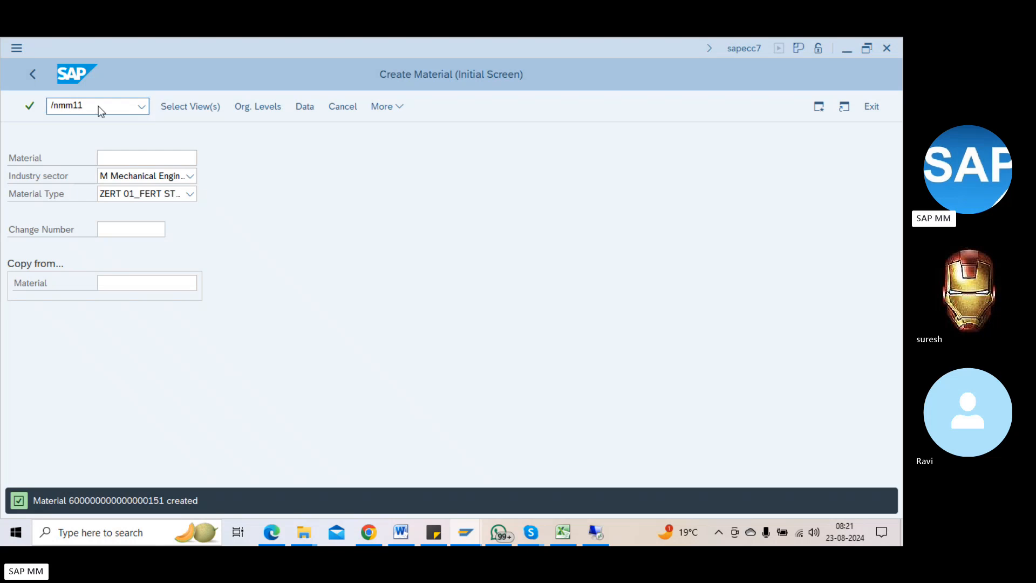
key(Return)
key(Return)
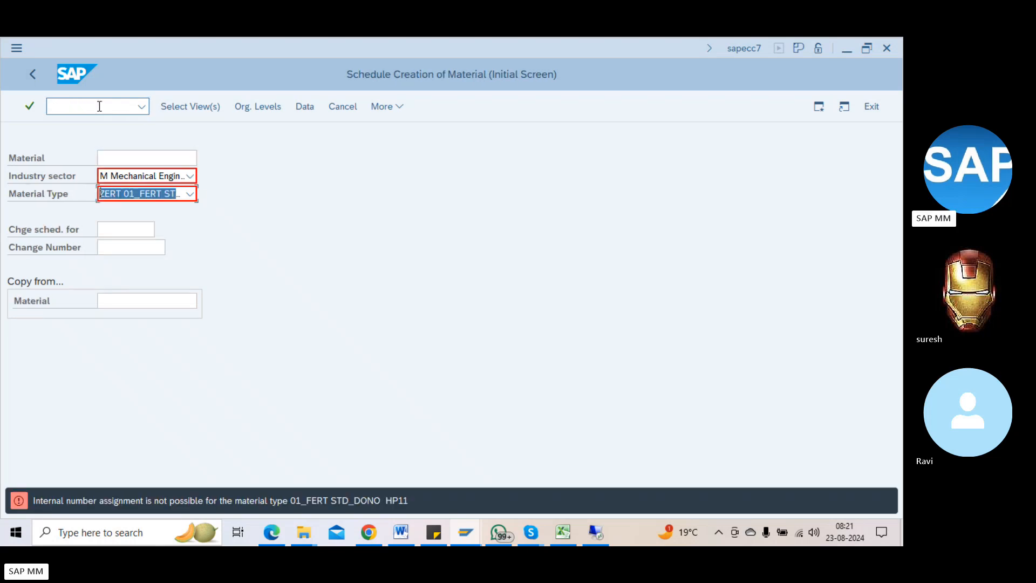
text(NK material group n)
key(Return)
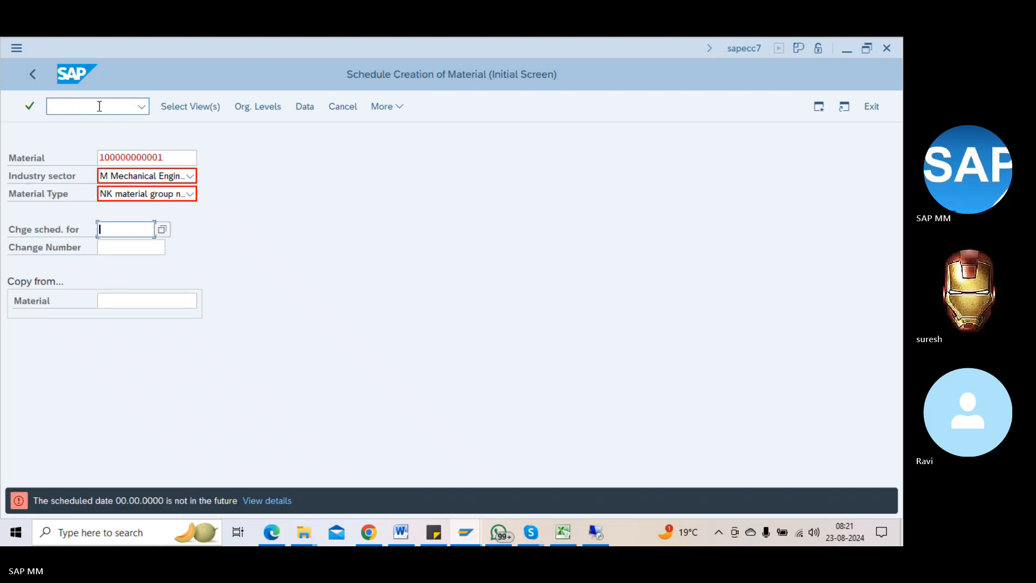
click(100, 106)
text(/n)
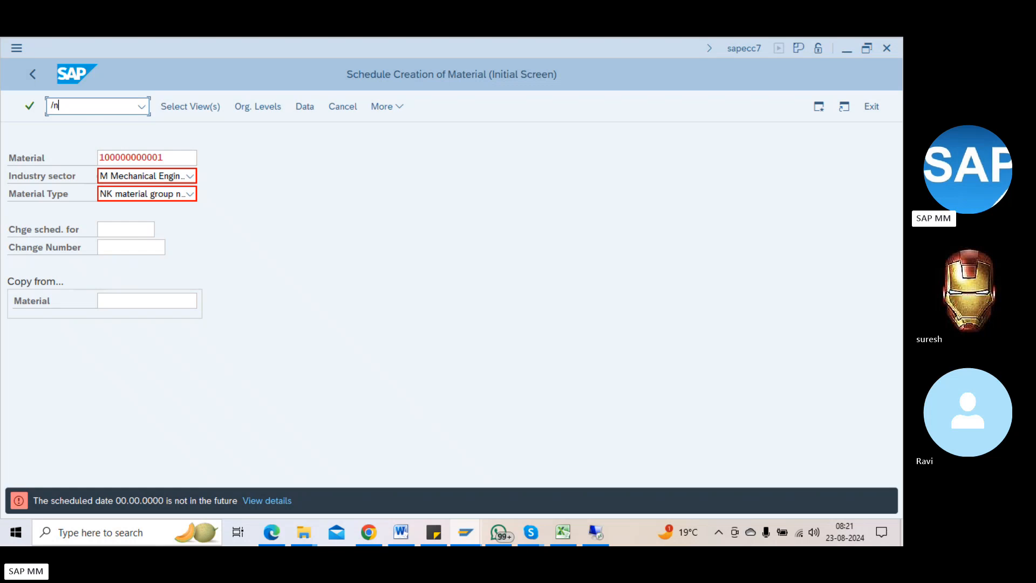
key(Return)
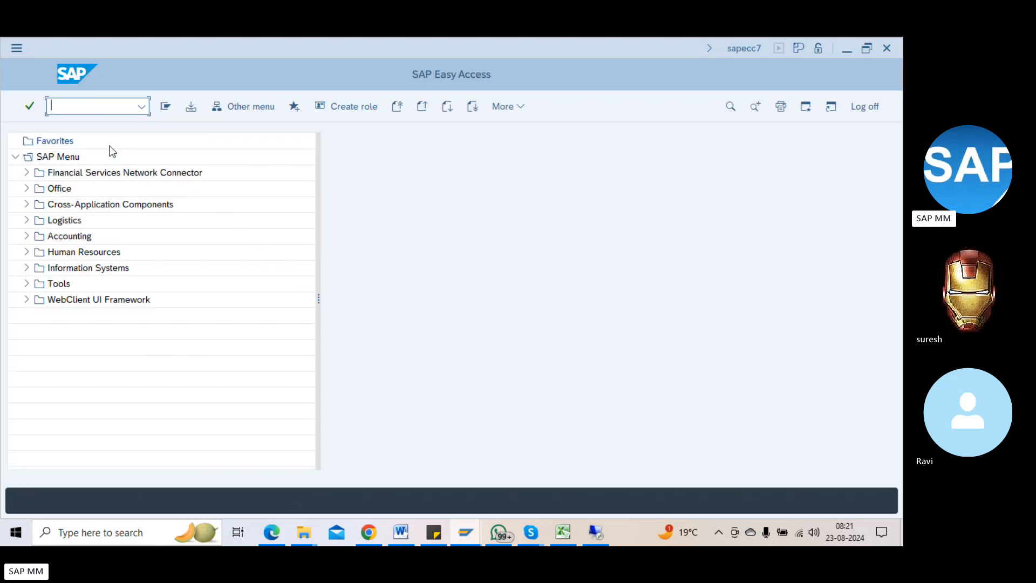
Step: Expand Logistics › Materials Management › Material Master › Material, briefly opening Flag for Deletion
click(27, 221)
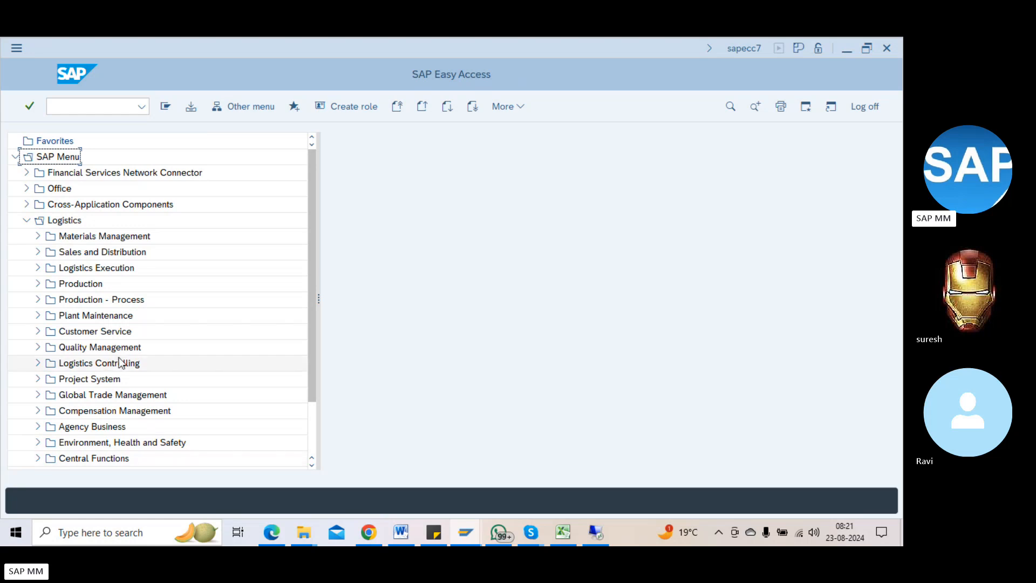
scroll(95, 279, down, 1)
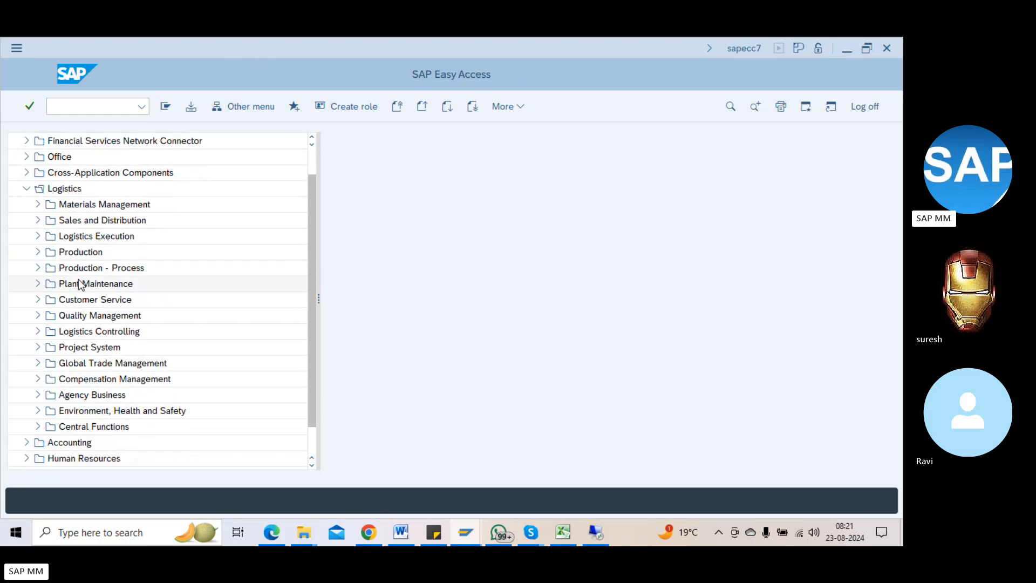
scroll(134, 325, up, 1)
scroll(137, 381, down, 1)
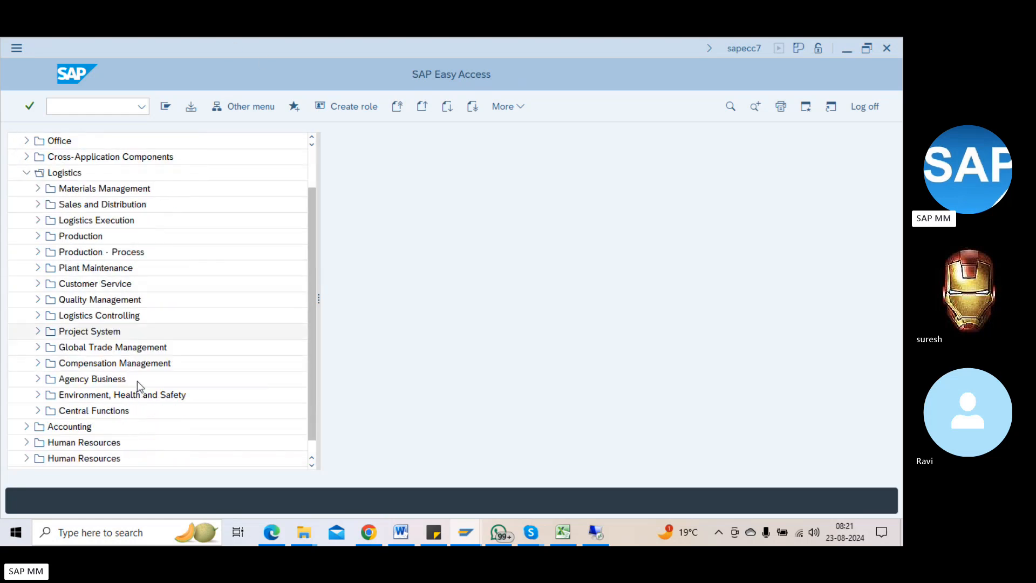
scroll(156, 370, up, 1)
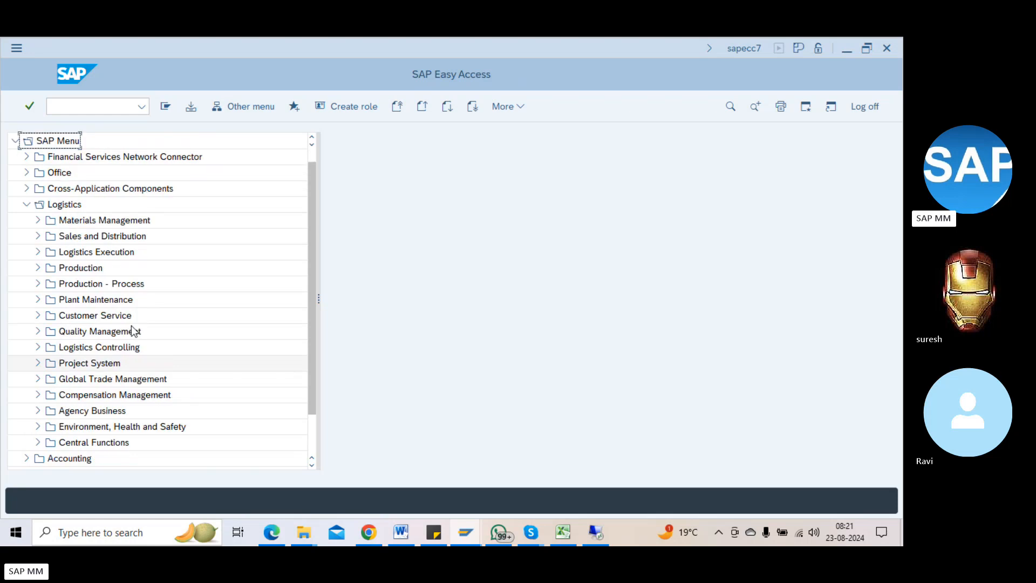
click(39, 221)
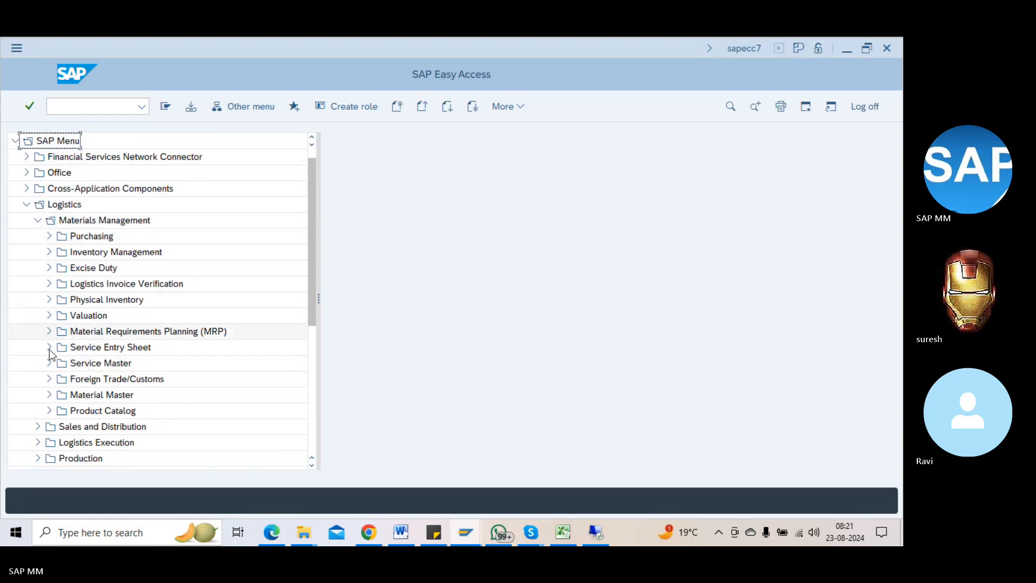
click(48, 395)
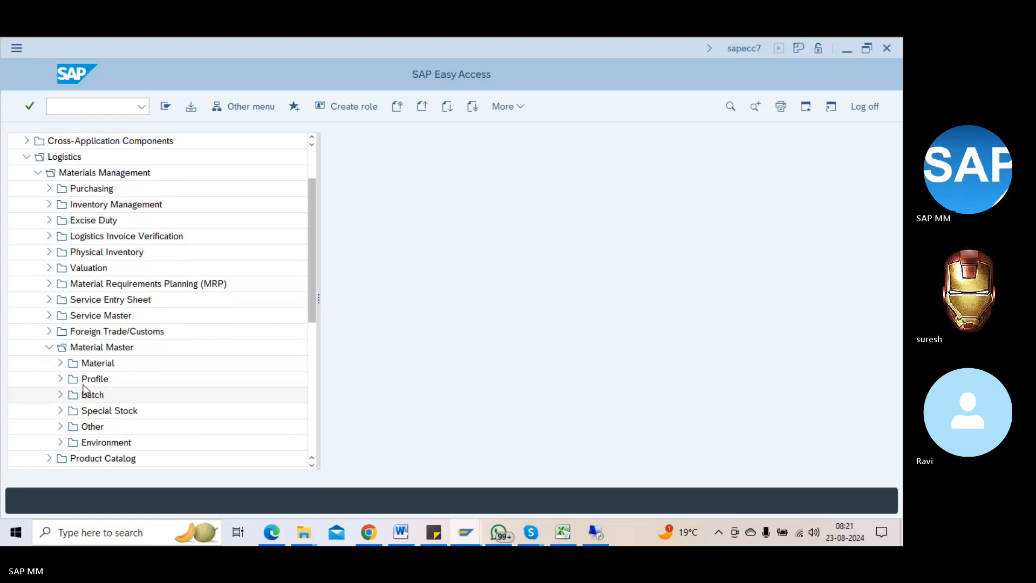
click(60, 362)
scroll(163, 358, down, 1)
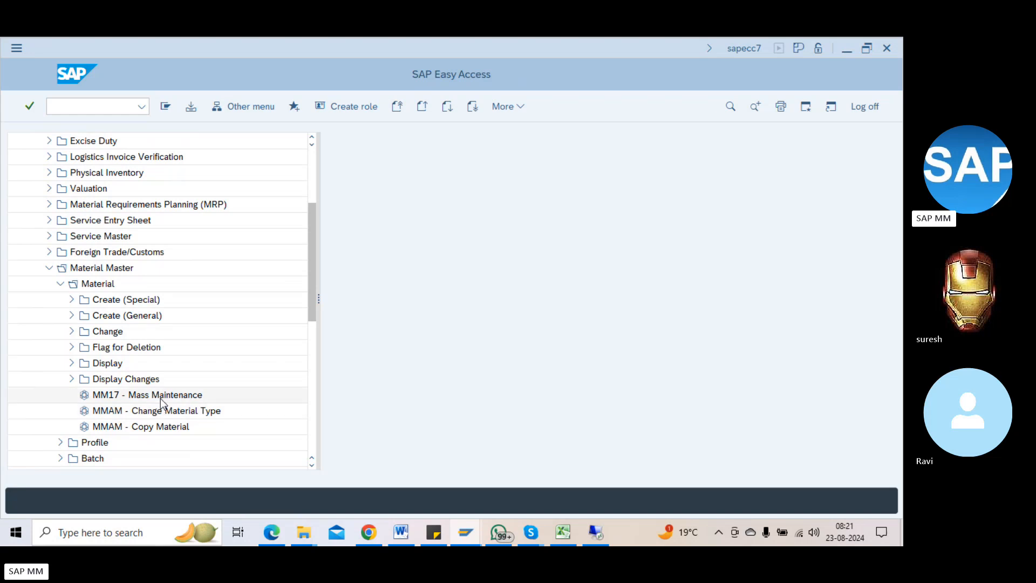
click(71, 347)
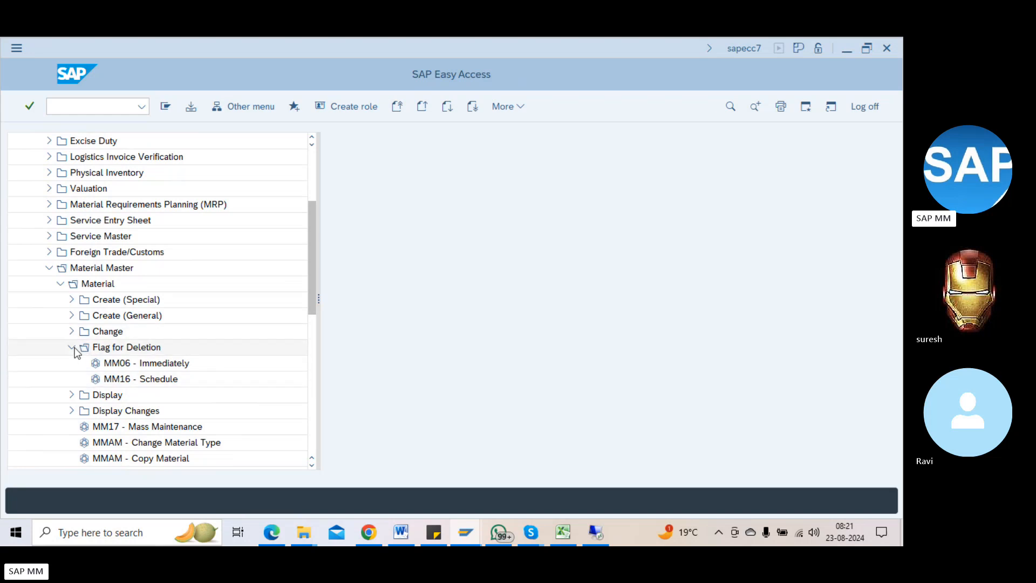
click(72, 348)
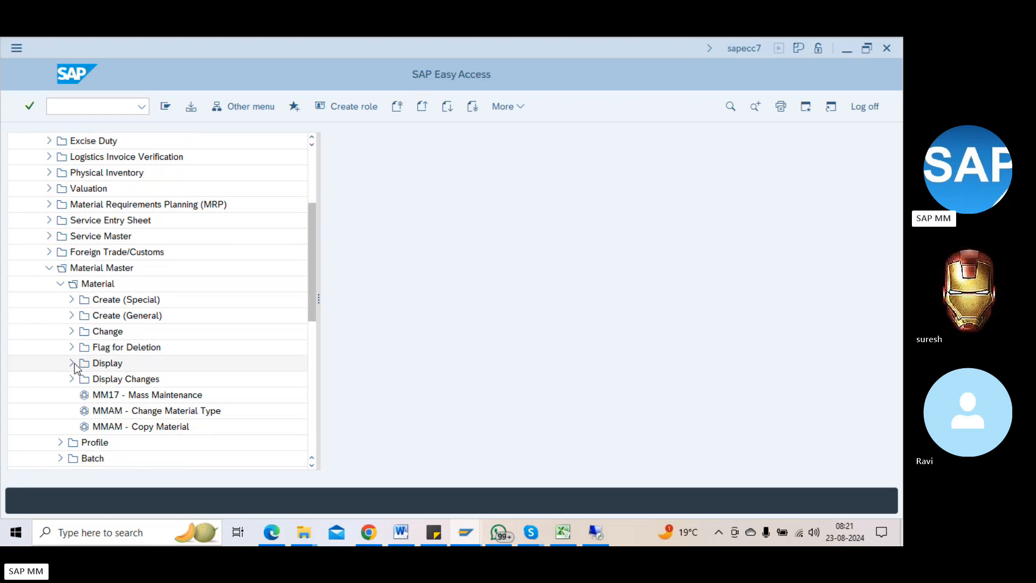
scroll(67, 381, down, 2)
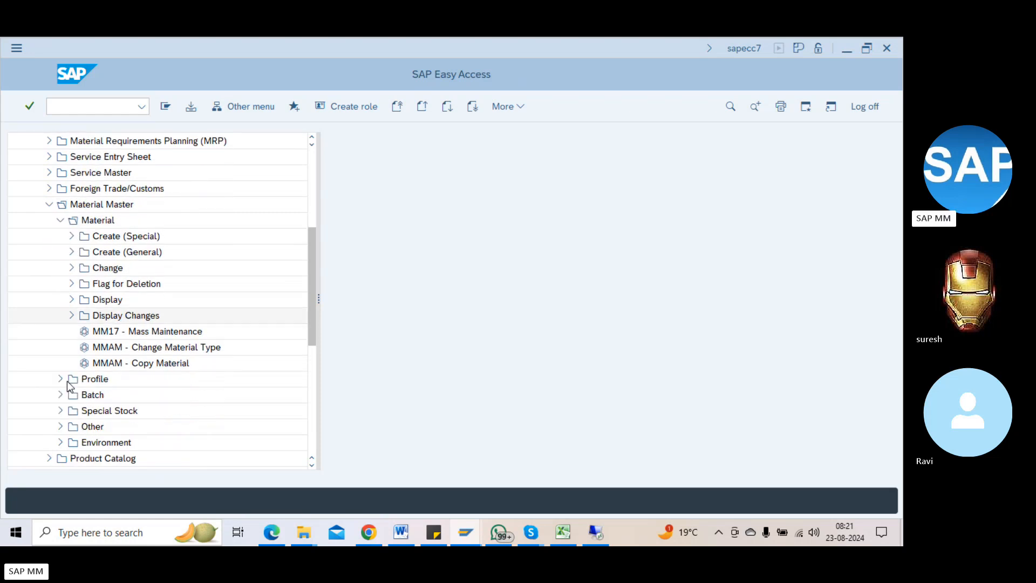
scroll(73, 242, up, 1)
Step: Open the Materials List (MM60) and clear its Material selection value
click(70, 106)
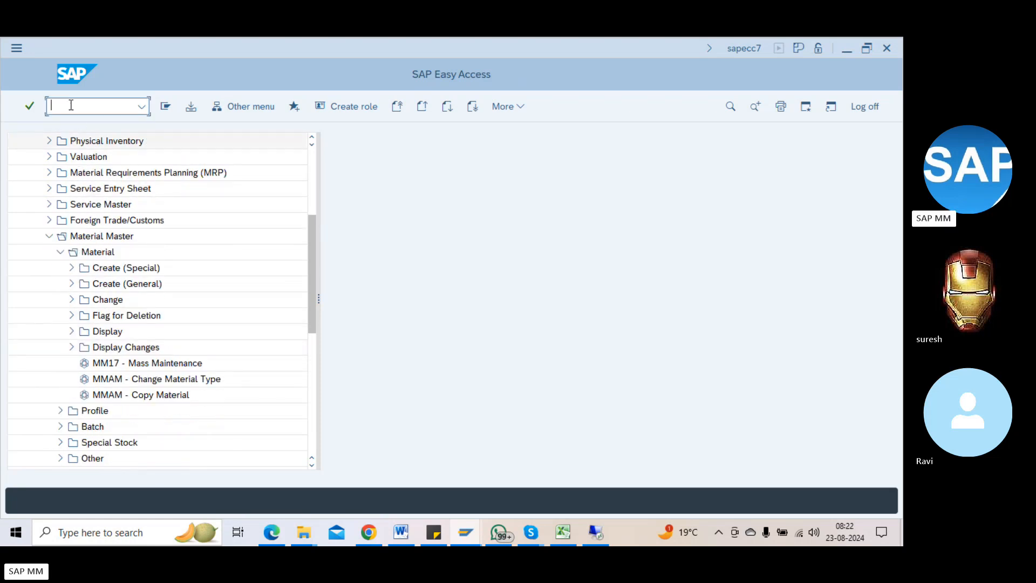
text(/nmm60)
key(Return)
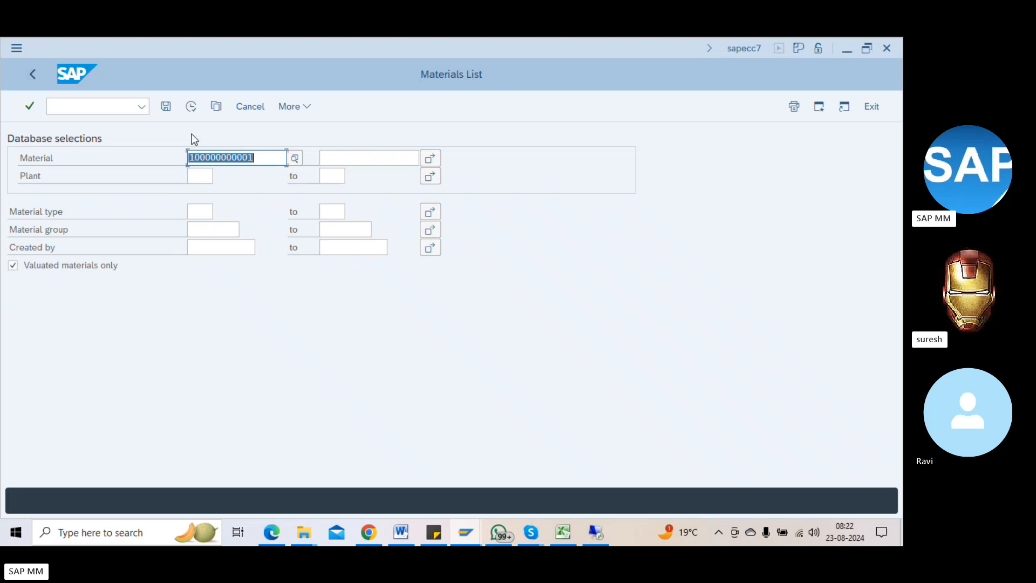
click(191, 106)
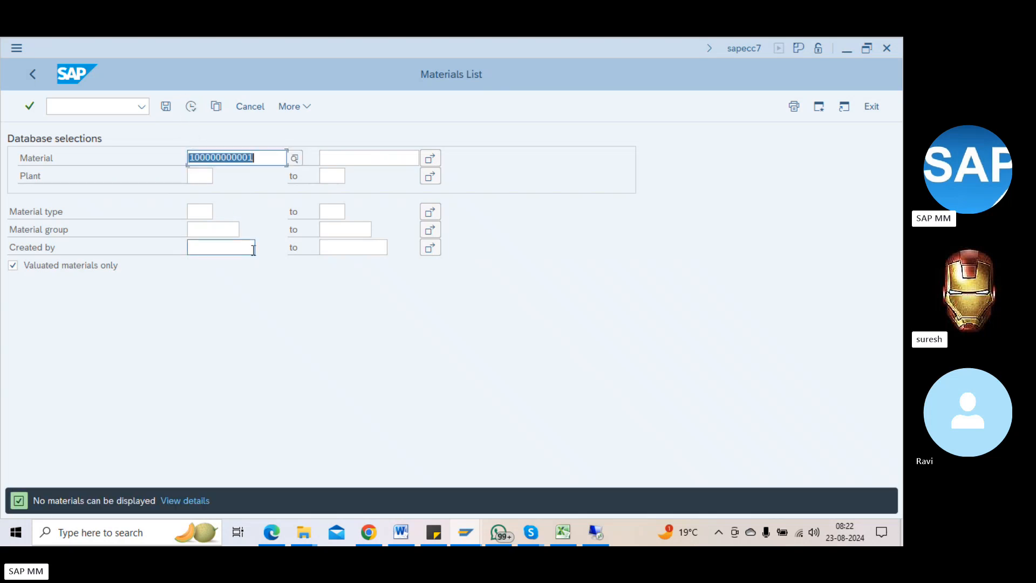
key(BackSpace)
click(106, 104)
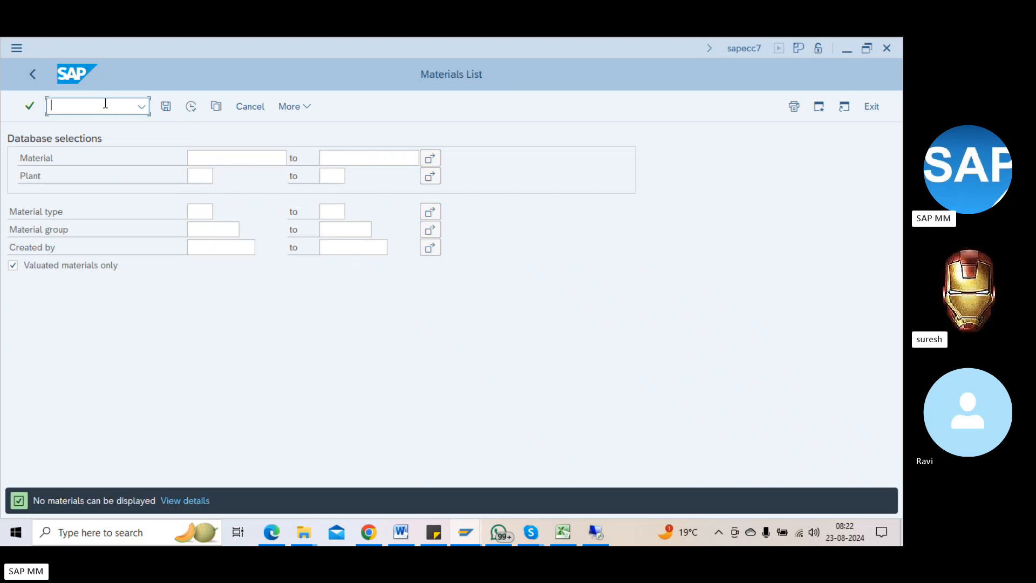
text(/nmm60)
key(Return)
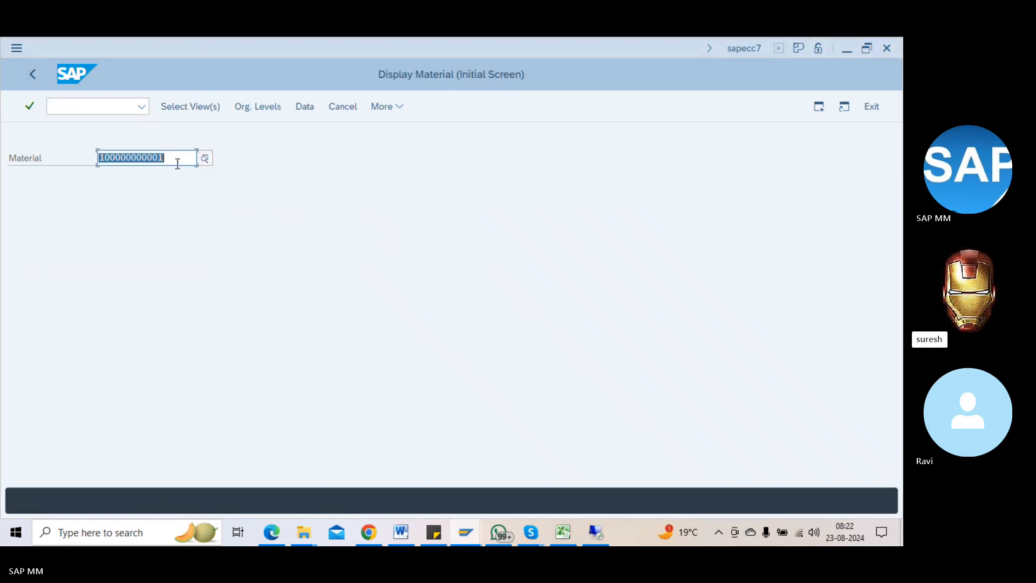
key(BackSpace)
key(Down)
key(Return)
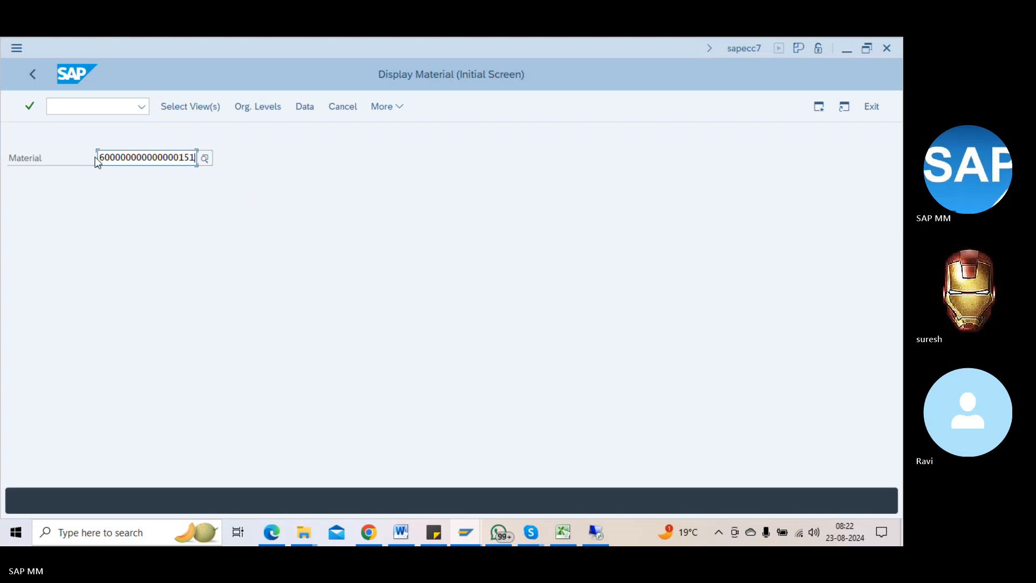
drag(97, 162, 239, 160)
key(ctrl+c)
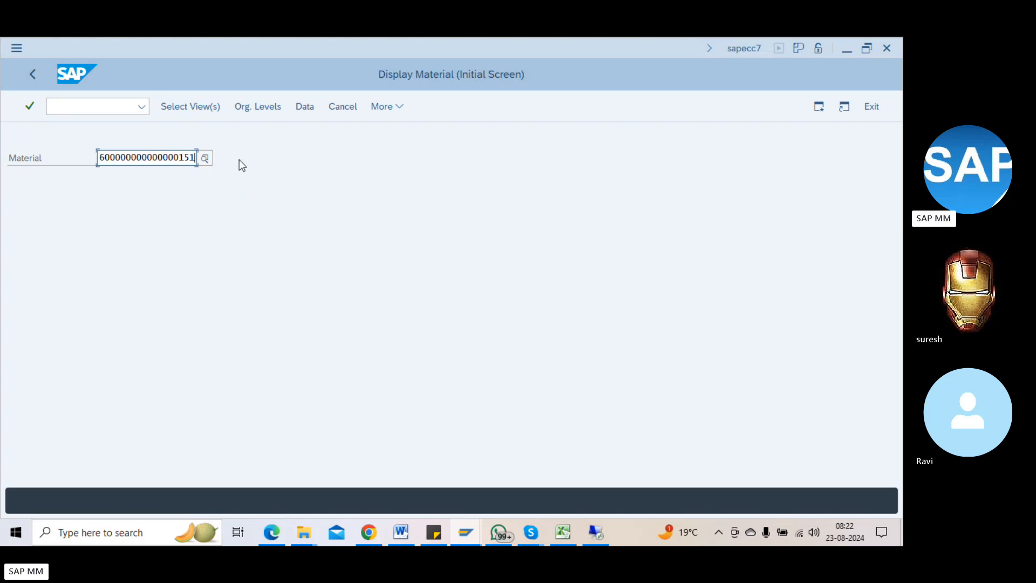
key(alt+Tab)
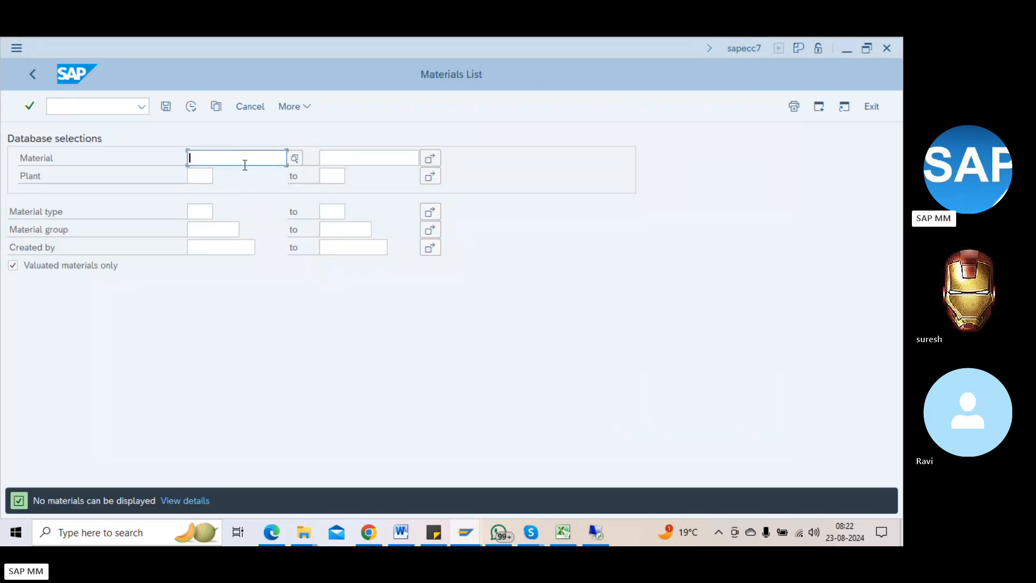
key(ctrl+v)
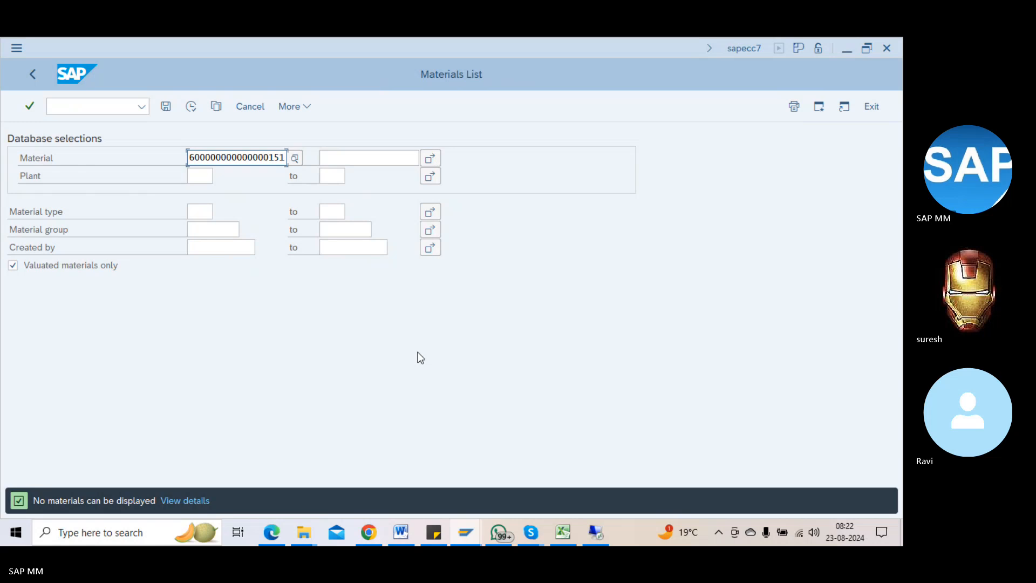
click(97, 105)
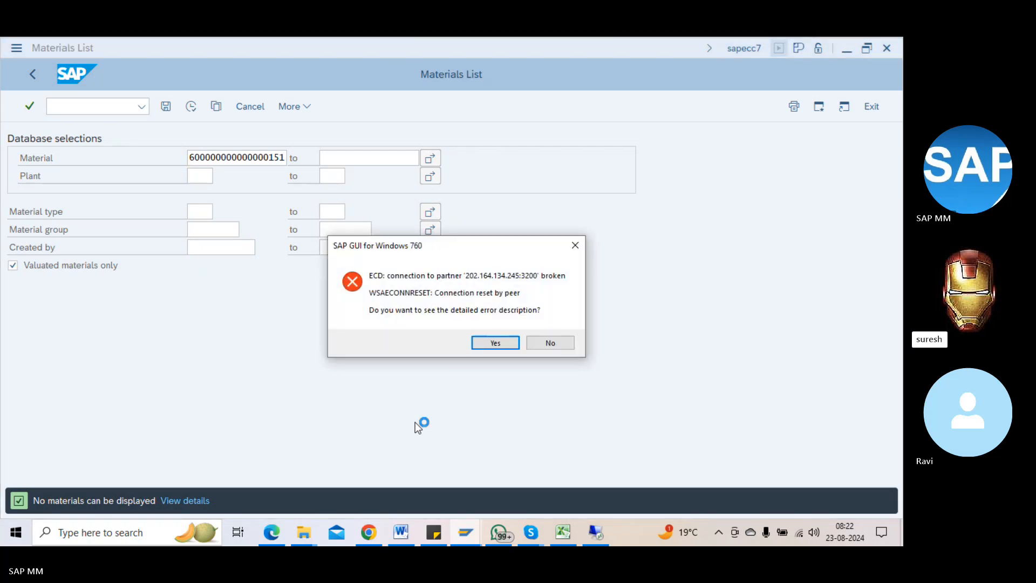
Step: Dismiss the connection error and log on to S4, client 100, with the saved user and password
click(542, 343)
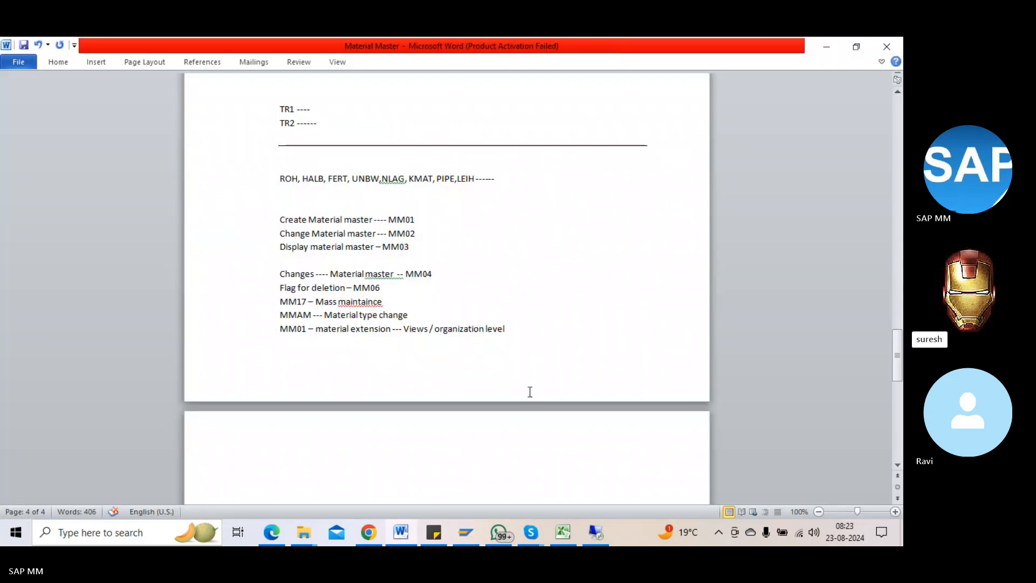
click(596, 532)
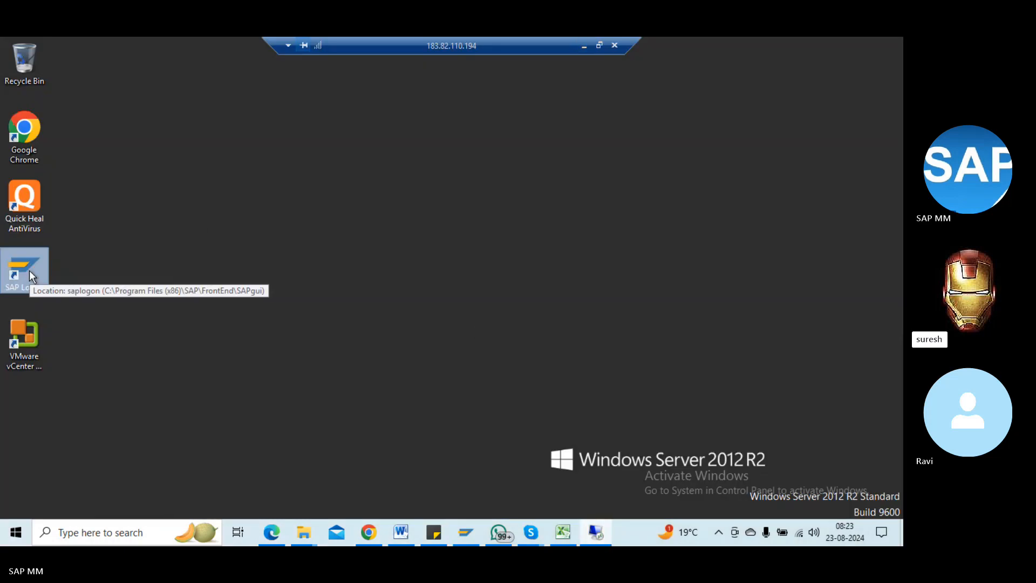
double_click(30, 276)
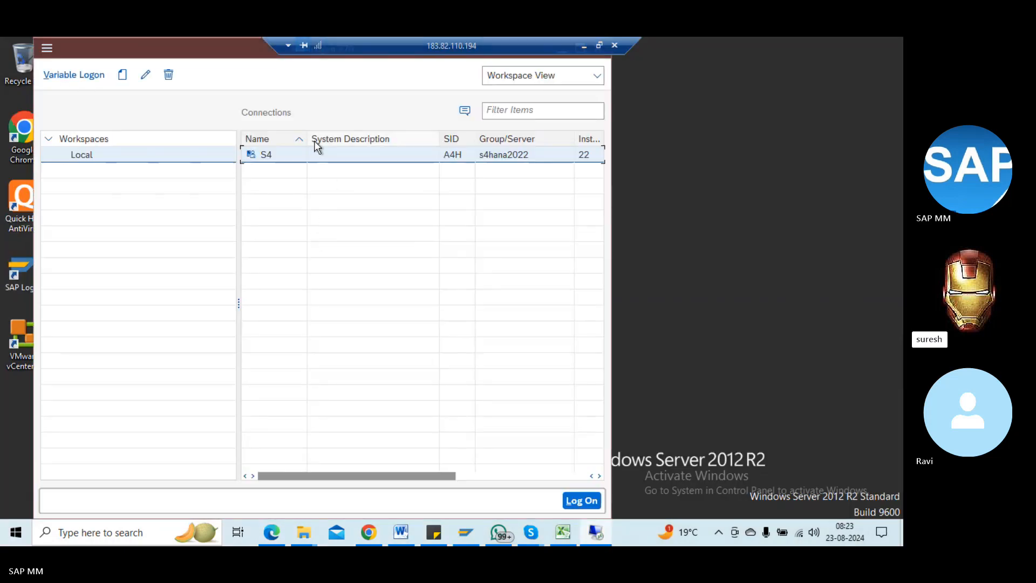
double_click(293, 160)
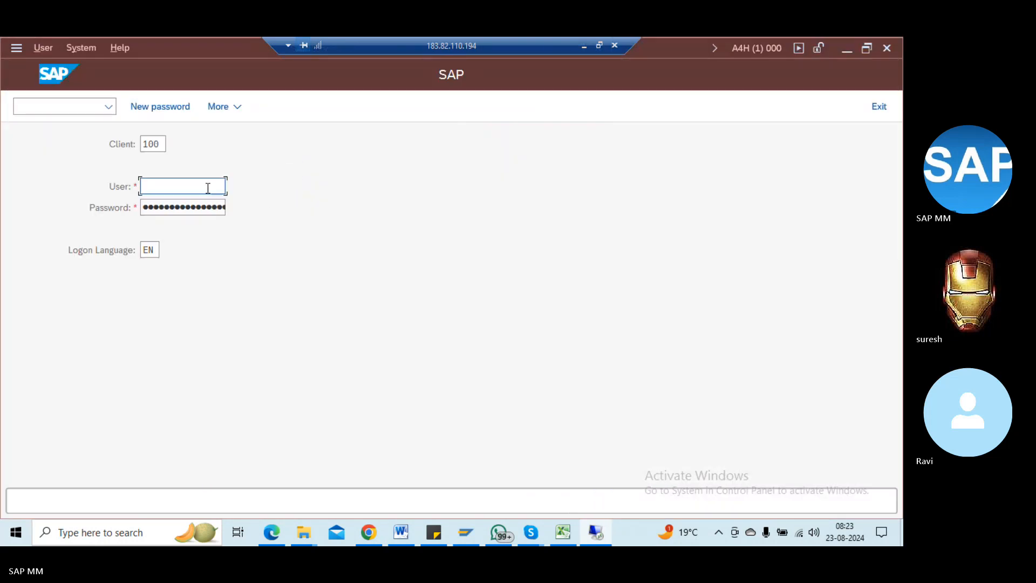
key(Down)
key(Down)
key(Tab)
text(••)
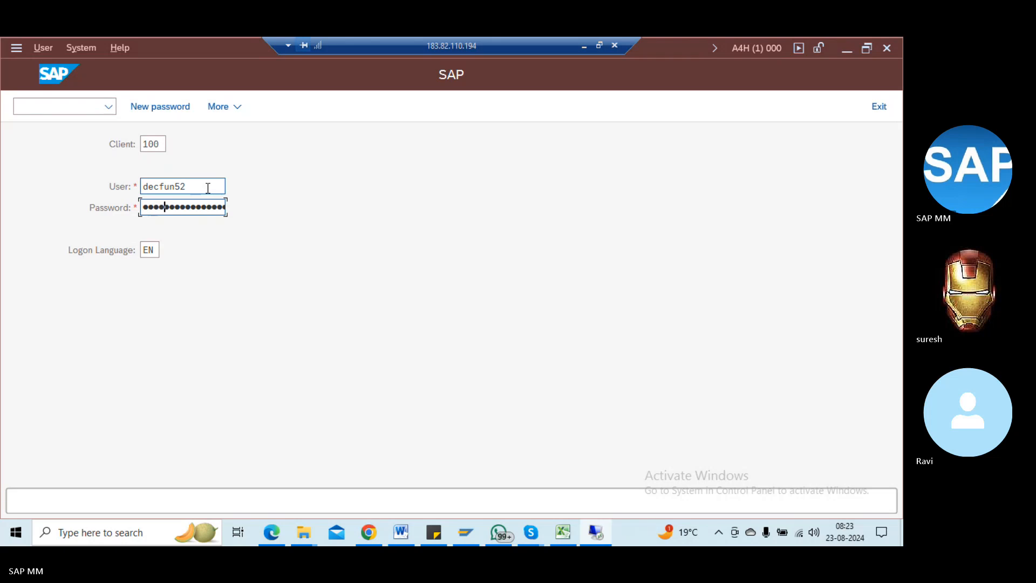
key(Return)
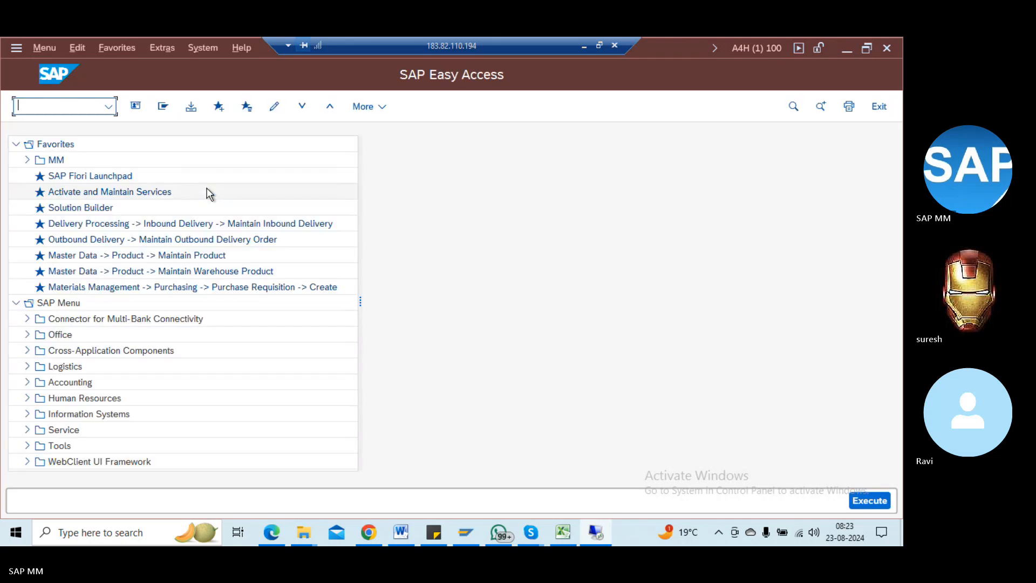
text(mm50)
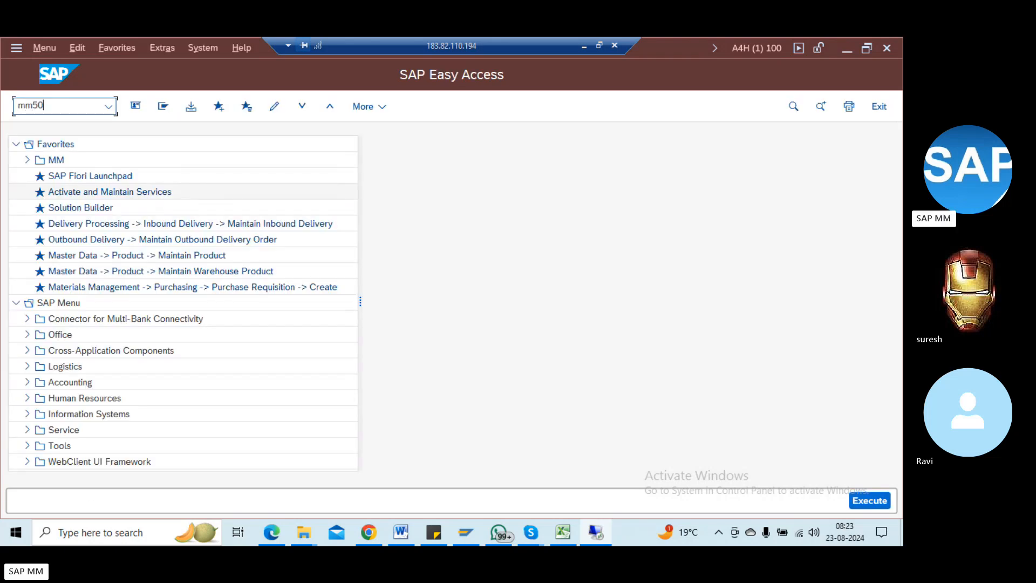
key(Return)
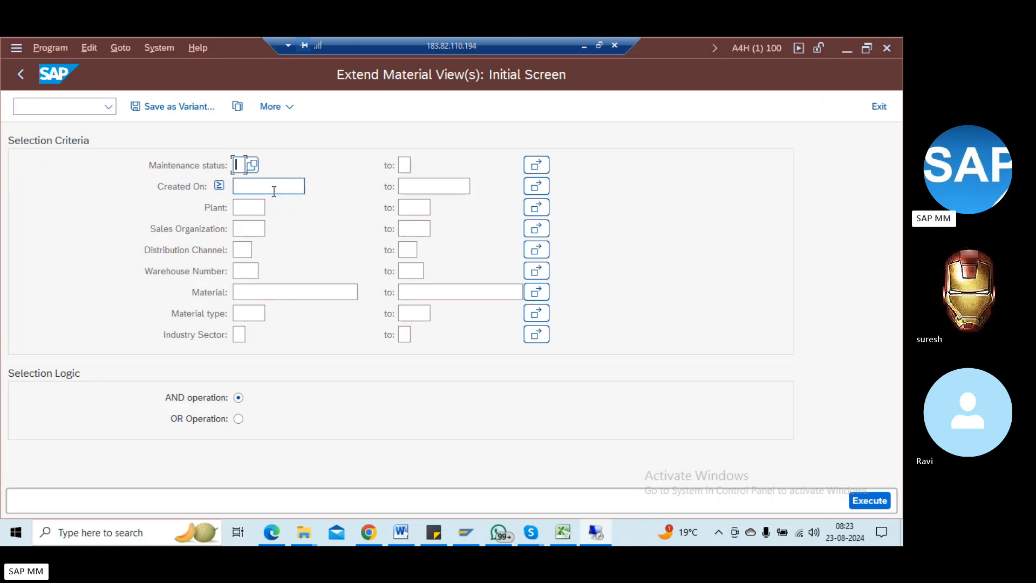
click(272, 288)
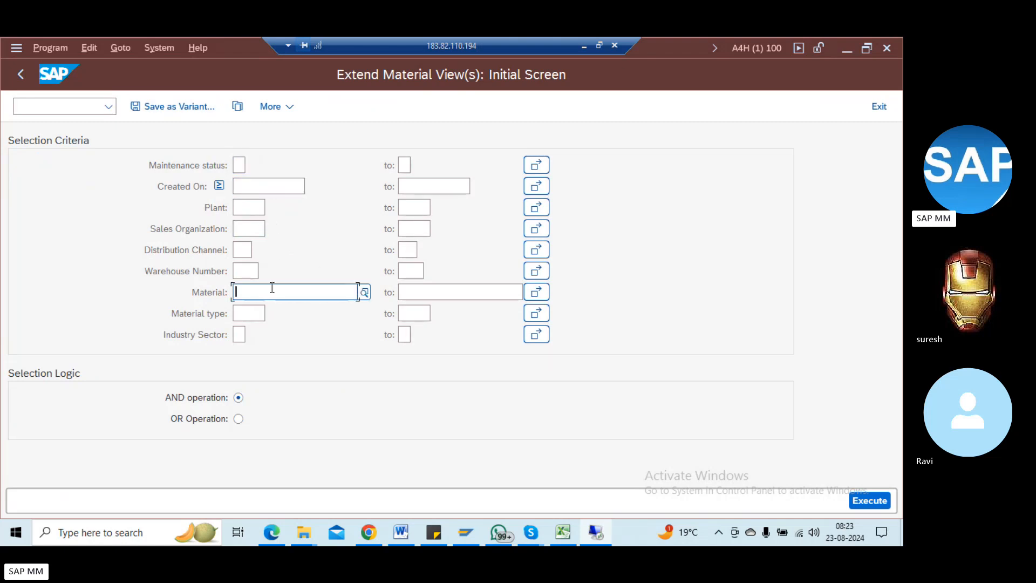
key(ctrl+v)
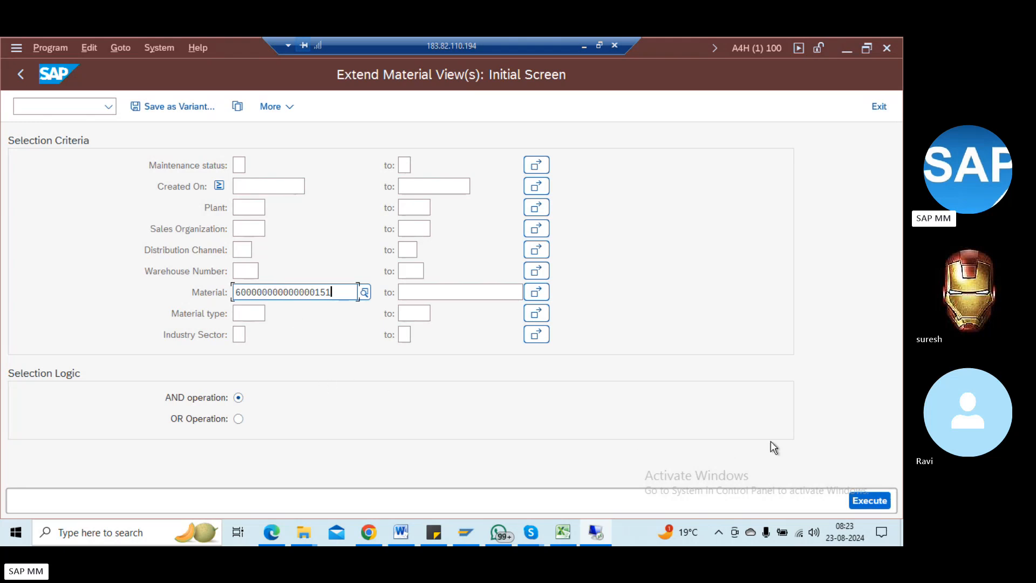
click(258, 229)
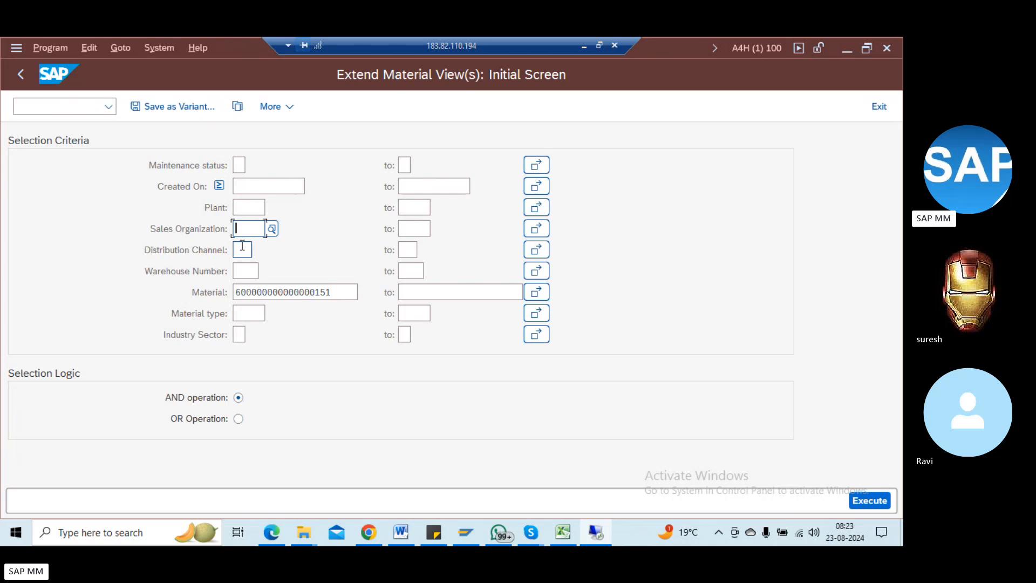
click(242, 247)
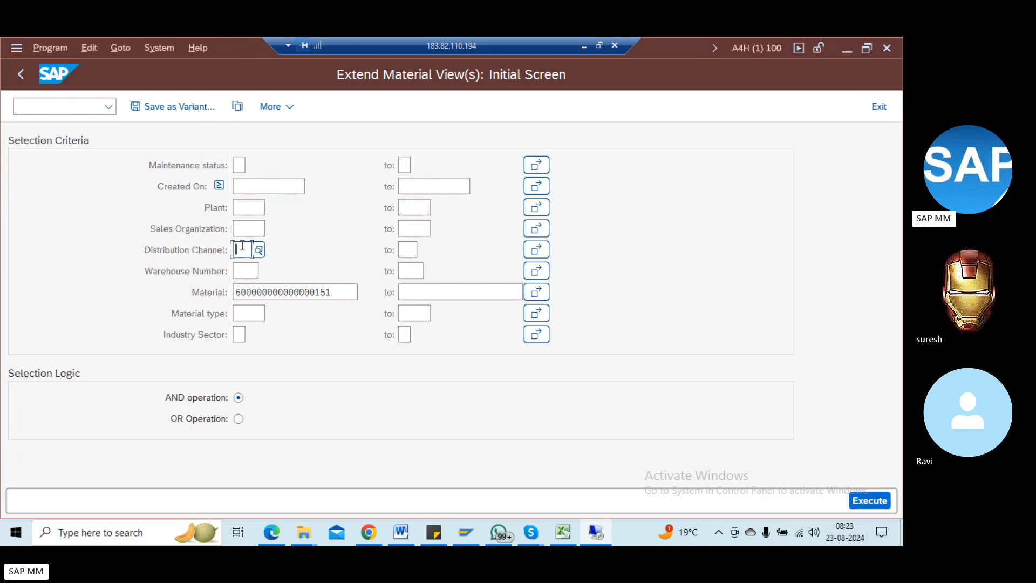
click(250, 213)
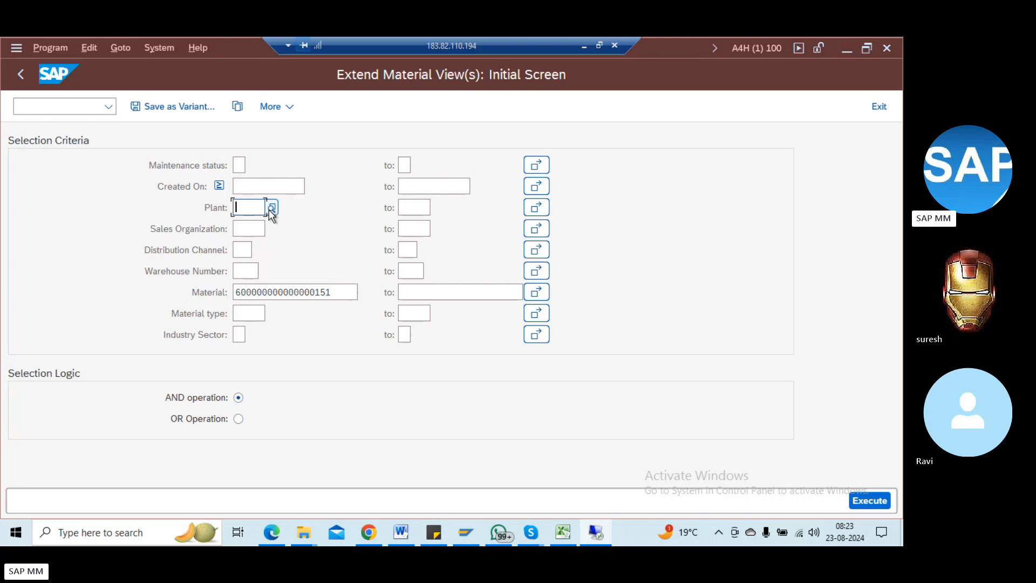
click(271, 207)
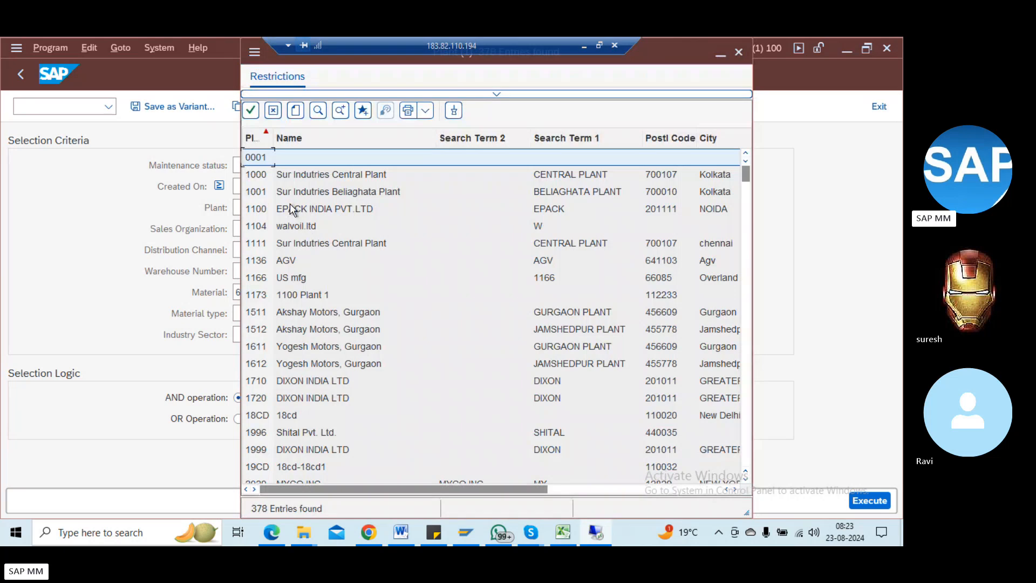
double_click(318, 176)
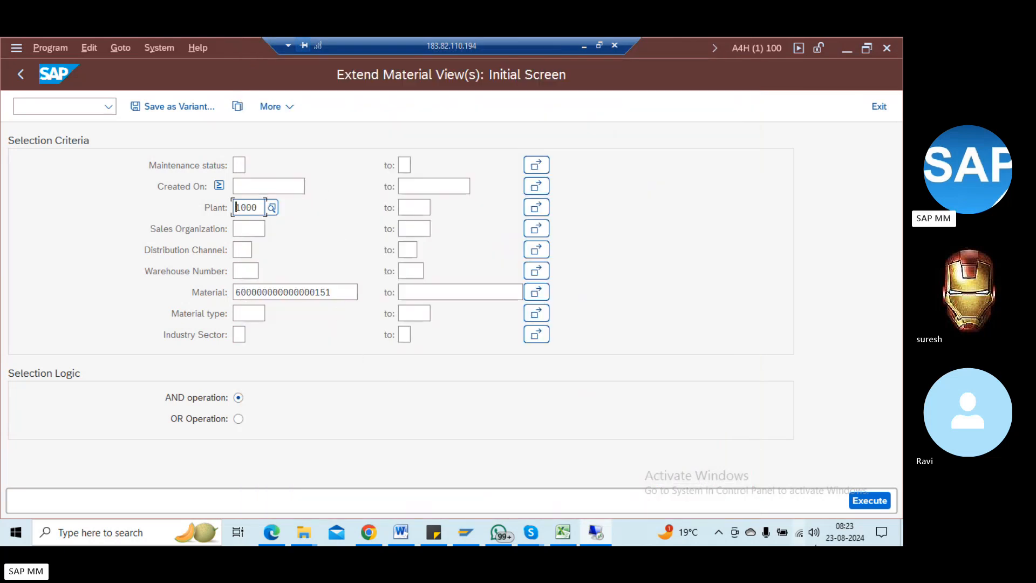
click(875, 502)
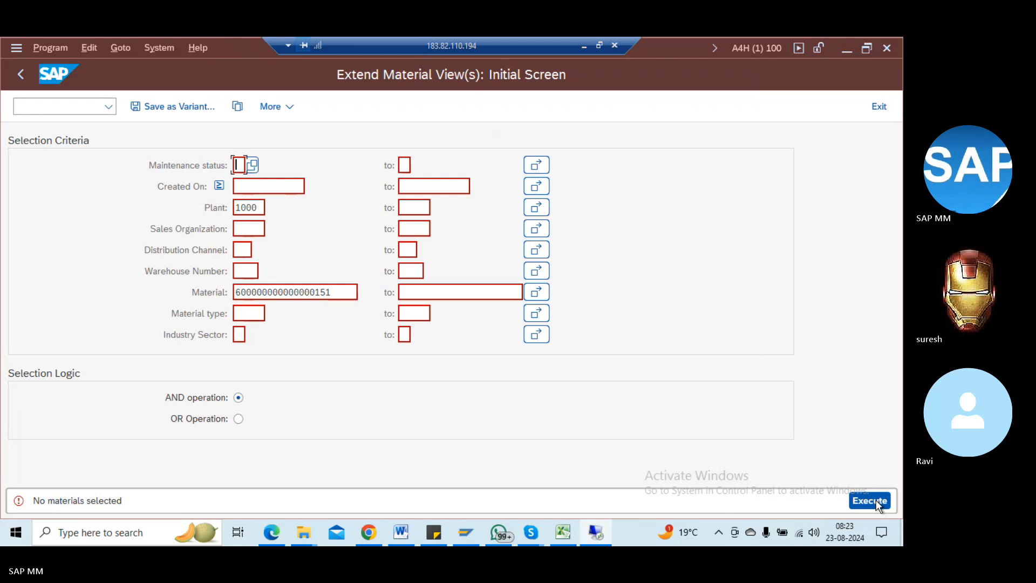
Step: Rerun MM50 with maintenance status E (Purchasing), then minimize the remote session
click(348, 293)
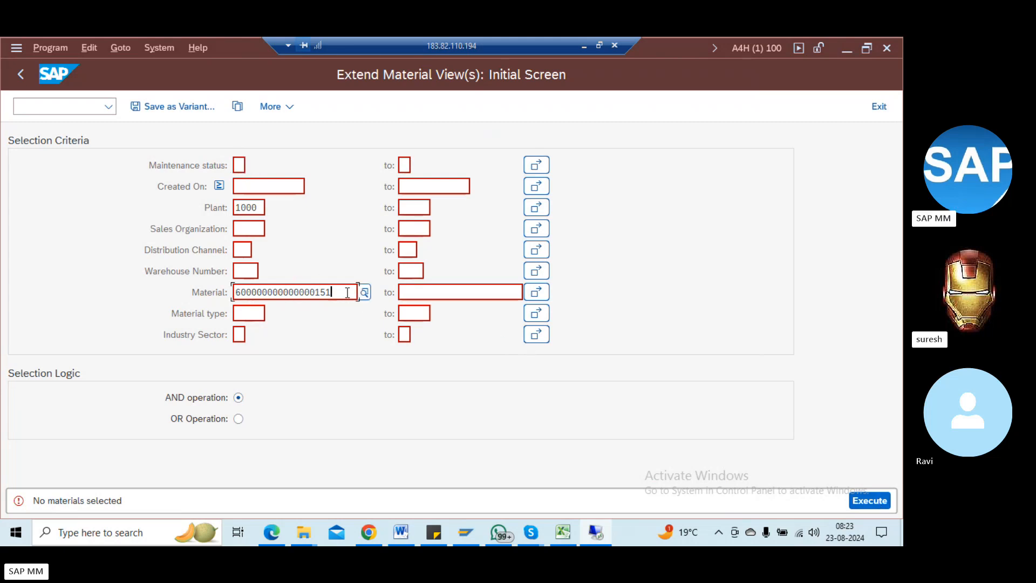
click(239, 165)
click(252, 165)
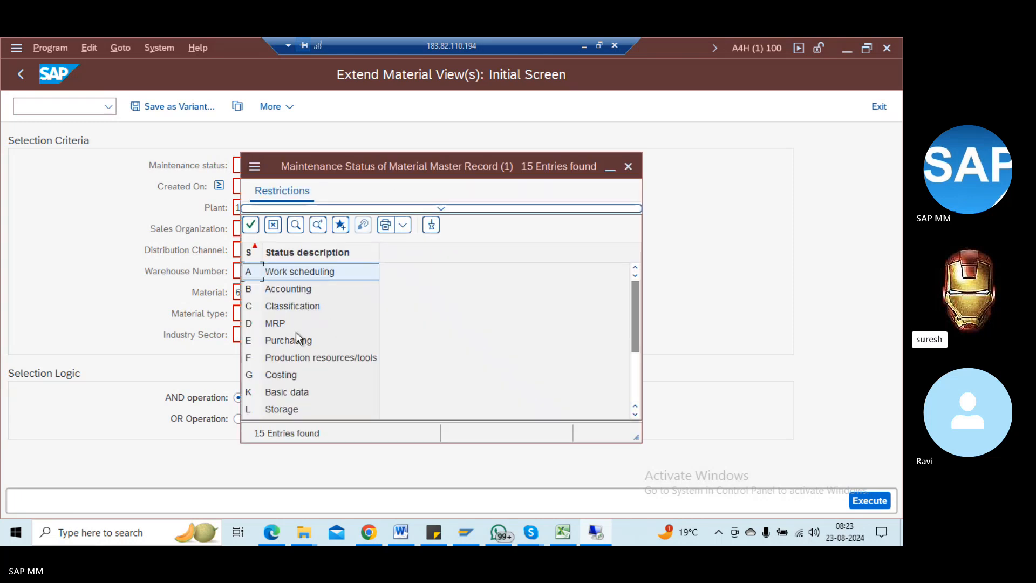
double_click(294, 344)
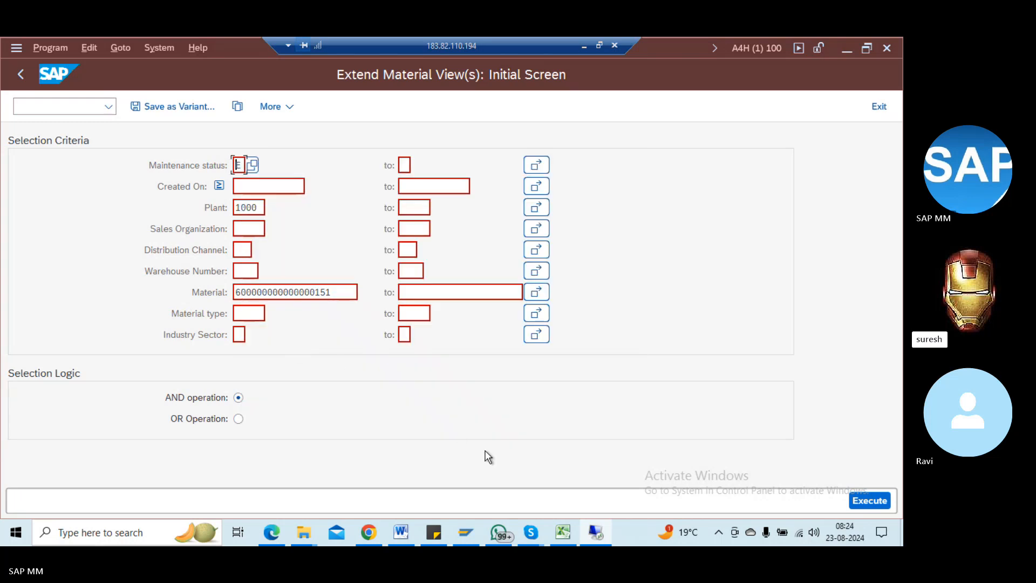
click(879, 500)
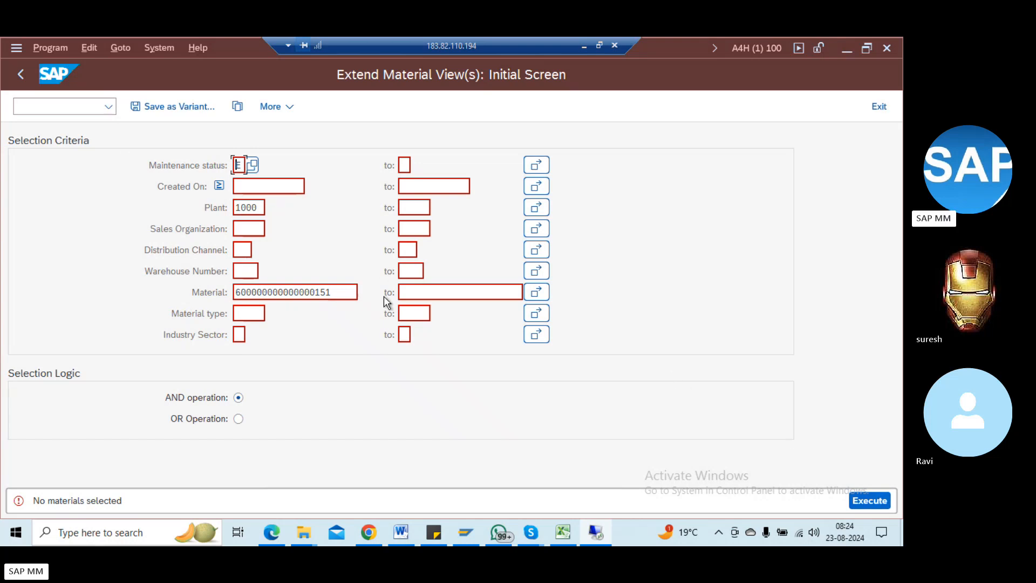
click(583, 45)
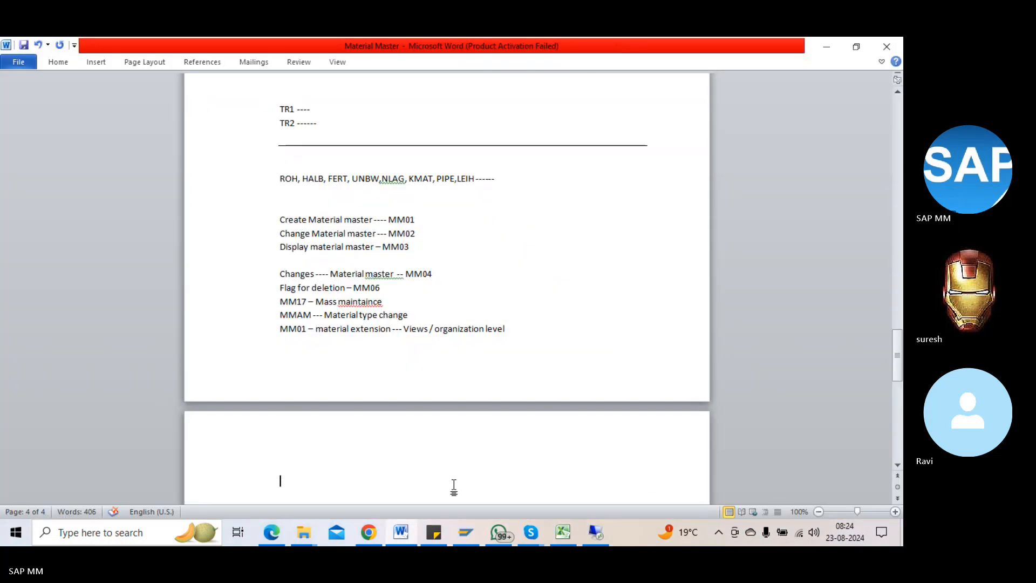
Step: Log on to SAP ECC, client 800, with the saved user and run MM01
click(468, 534)
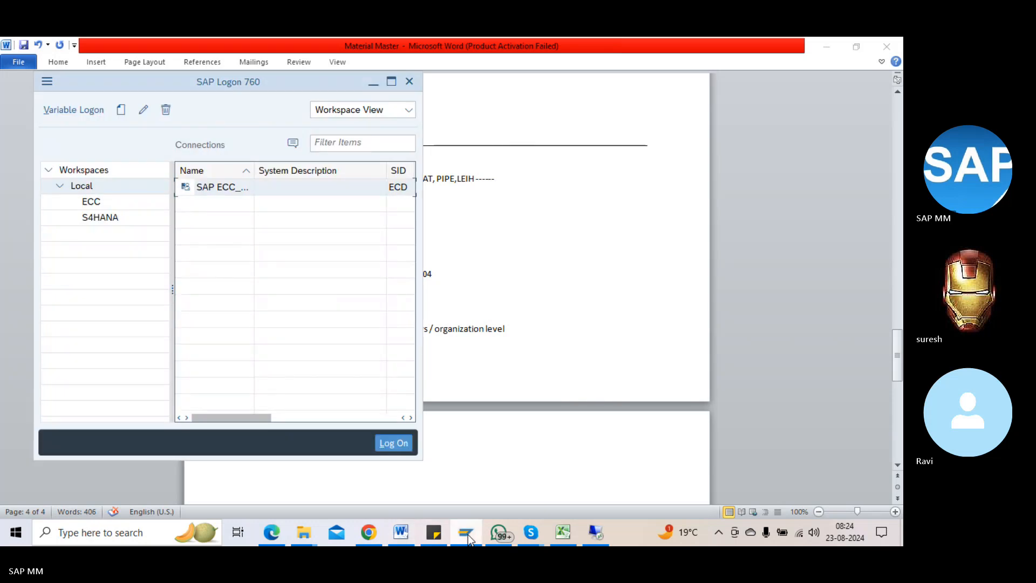
double_click(210, 186)
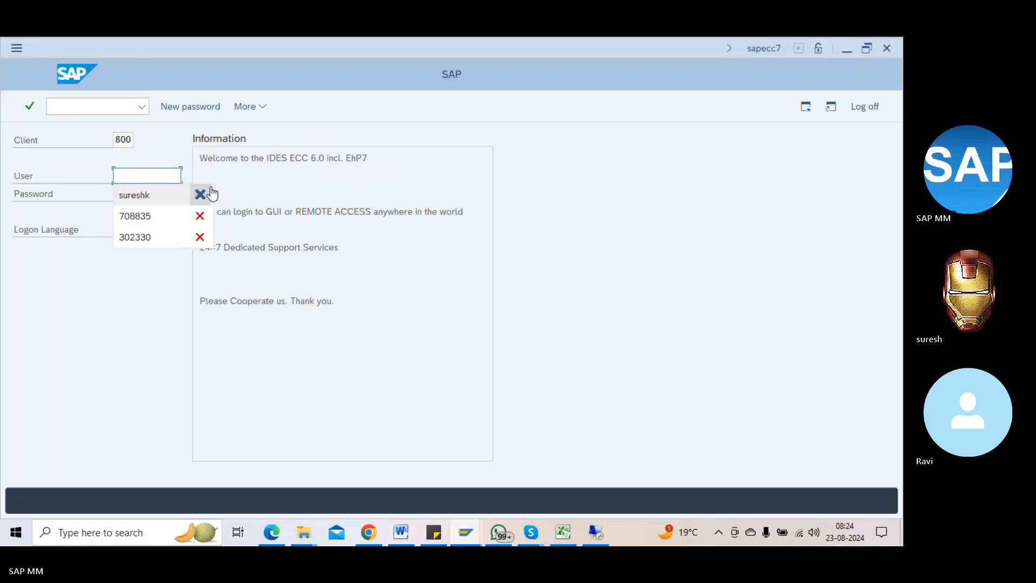
click(171, 188)
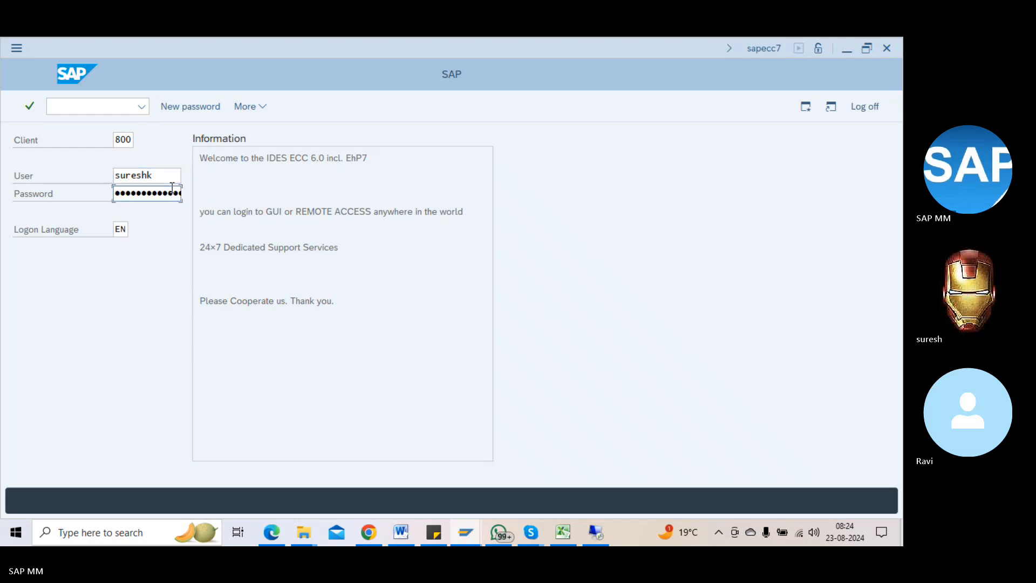
key(Return)
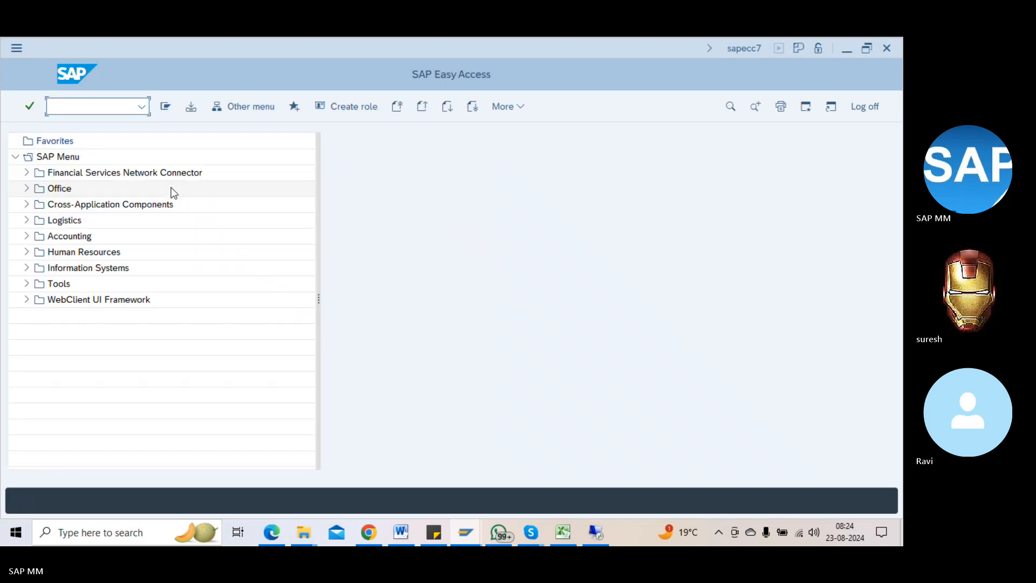
text(mm01)
key(Return)
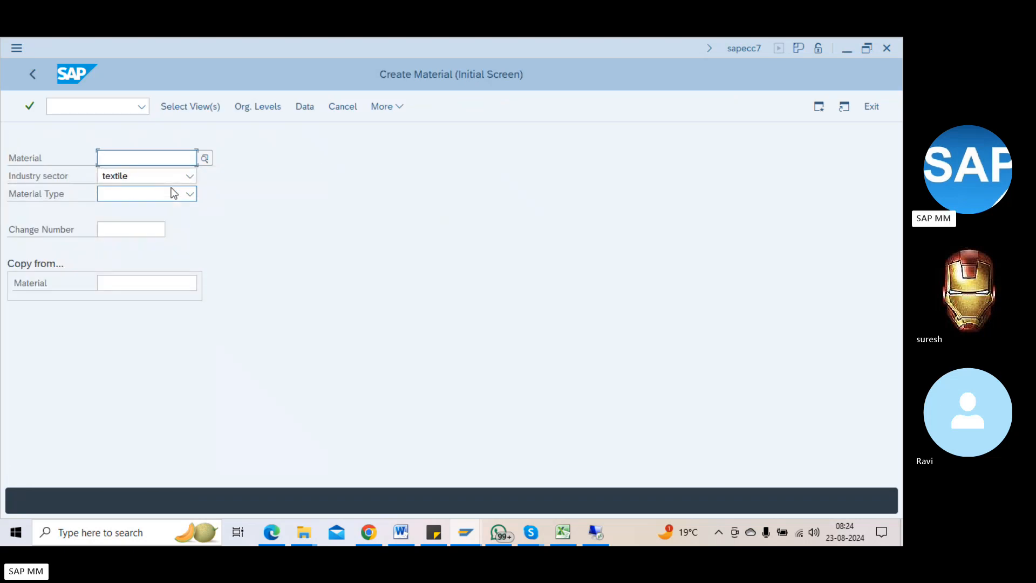
Step: Start MM50 and paste the 18-digit material number as a selection criterion
click(101, 101)
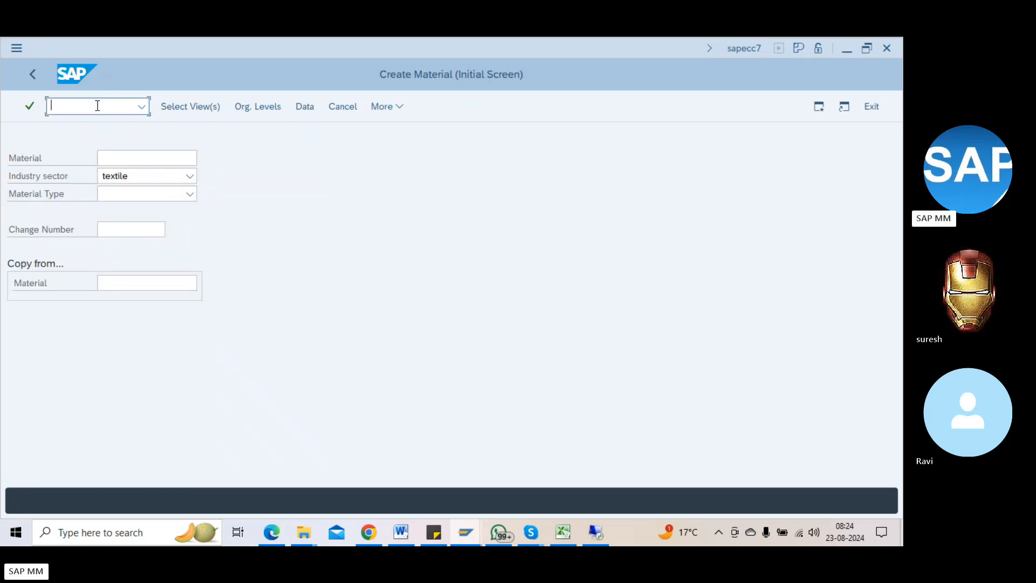
text(/nmm50)
key(Return)
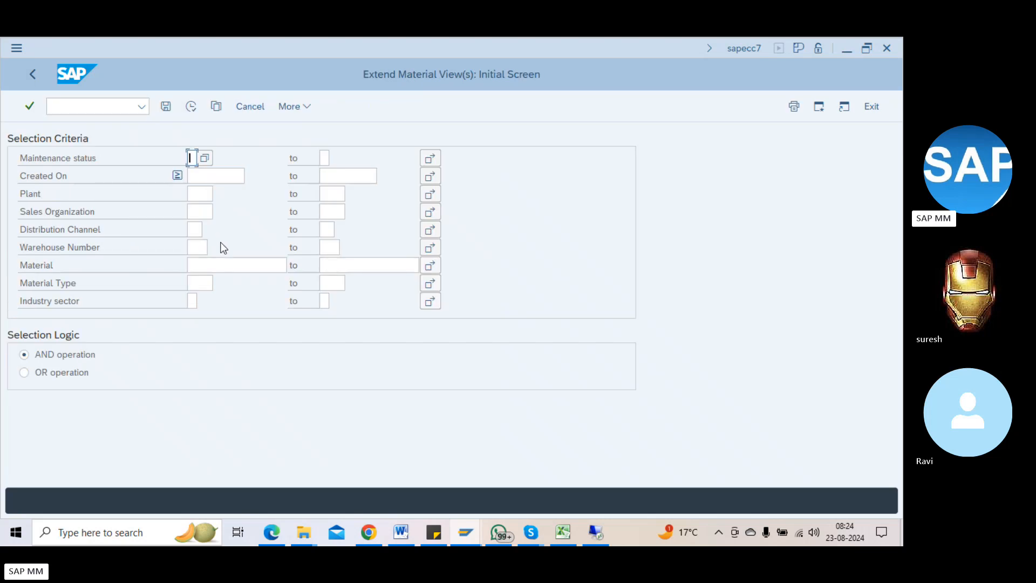
click(214, 264)
key(ctrl+v)
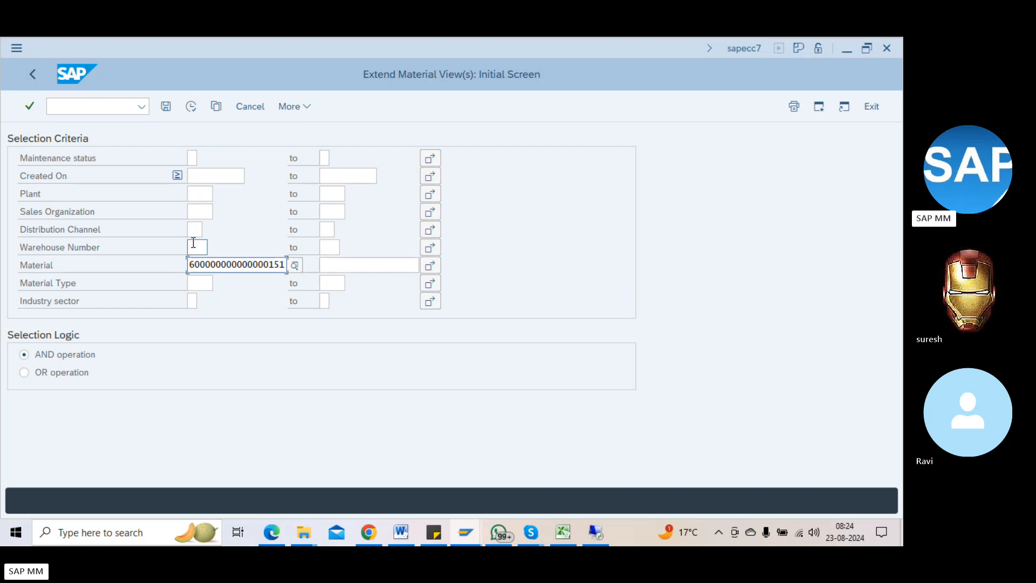
Step: Enter plant 1000 Hamburg, run the selection, and pick maintenance status E (Purchasing)
click(200, 194)
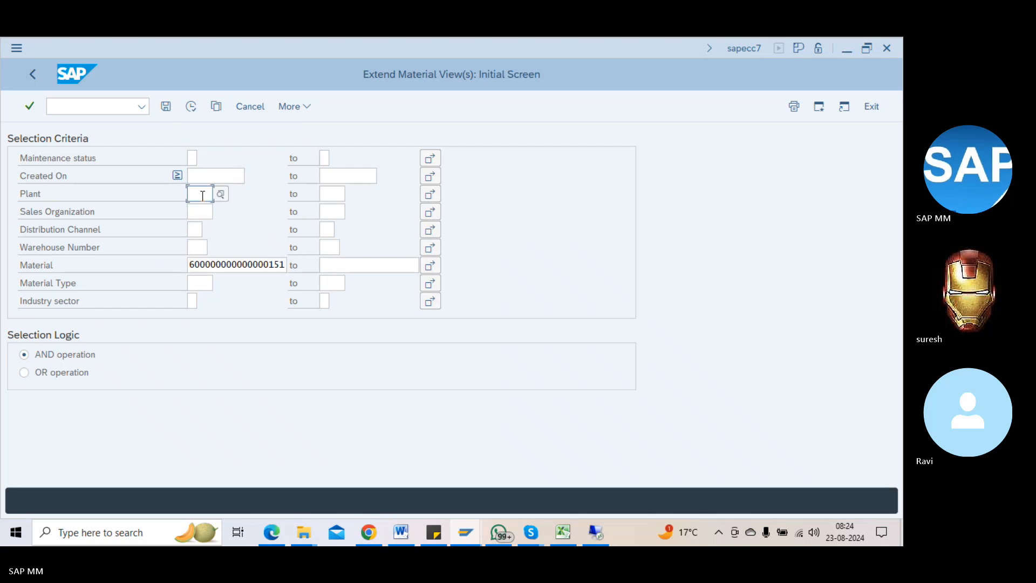
text(1000)
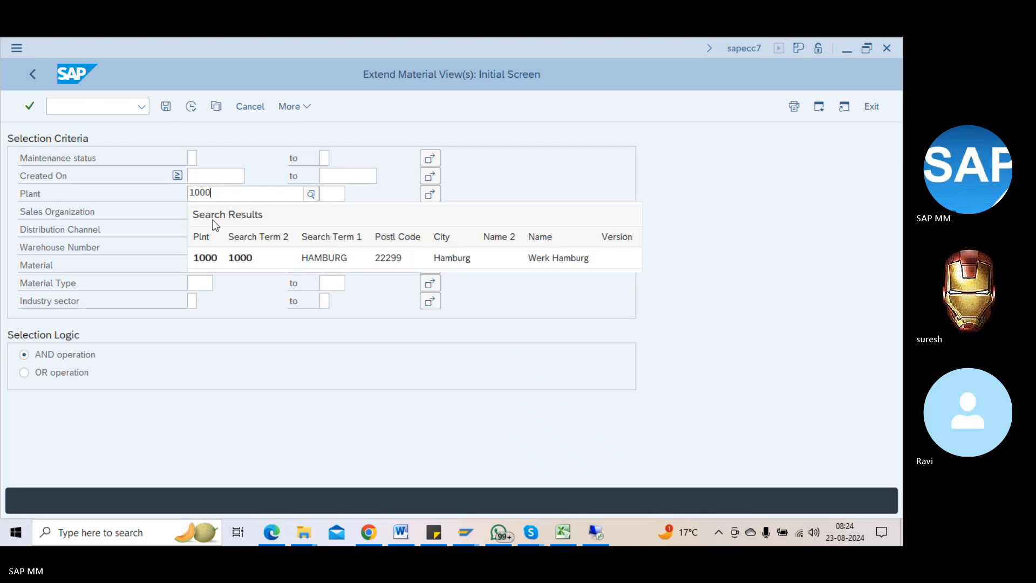
click(213, 248)
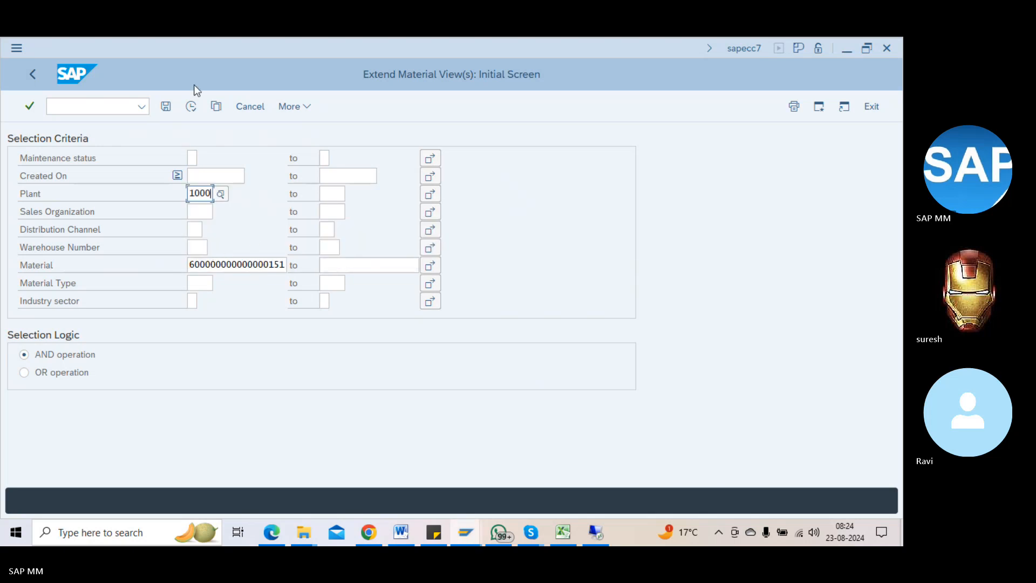
click(193, 109)
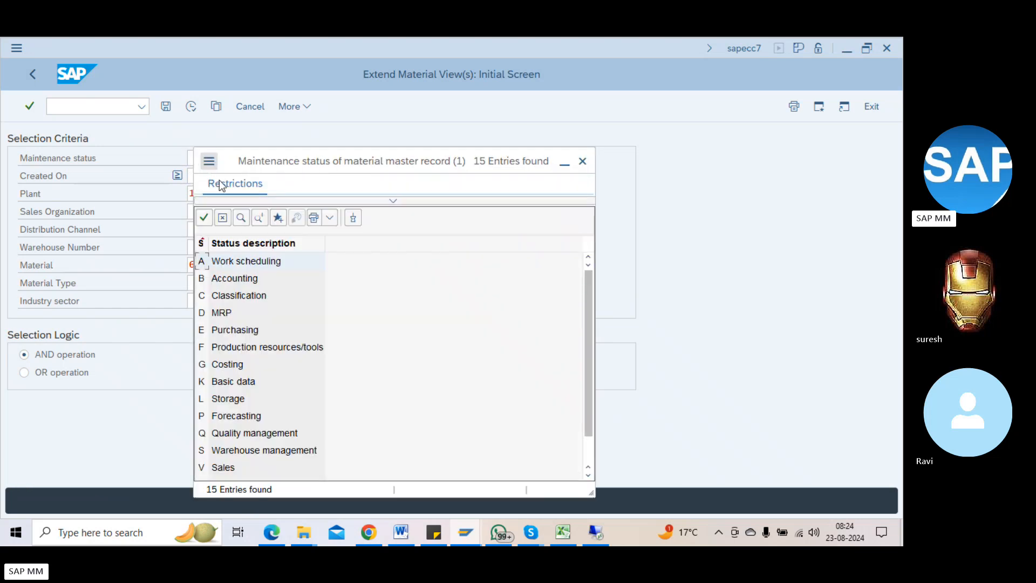
double_click(254, 335)
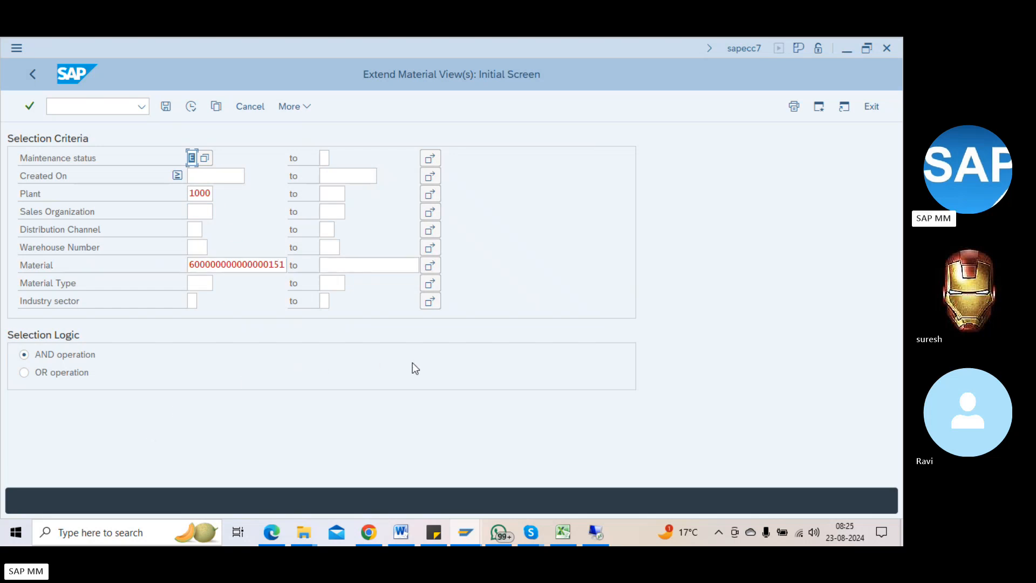
Step: Replace the plant criterion with 1100 and run the selection
click(196, 196)
key(Delete)
key(Delete)
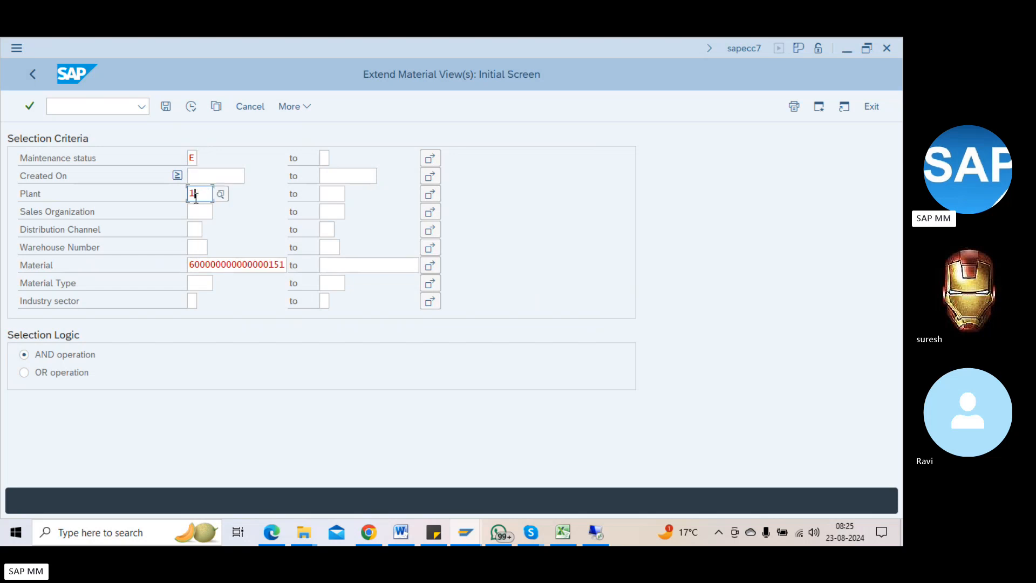
key(BackSpace)
click(280, 129)
click(190, 107)
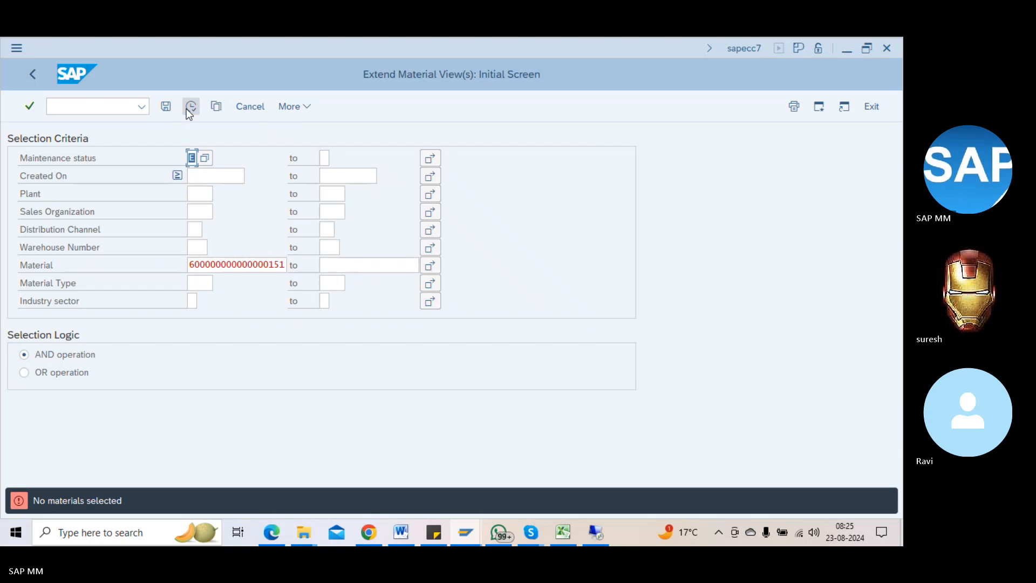
click(200, 193)
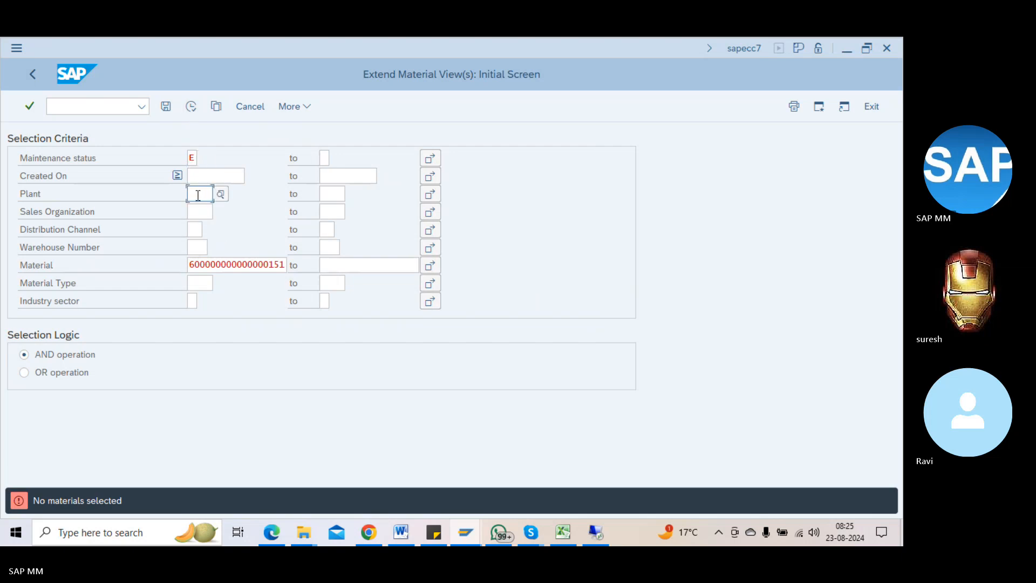
text(1100)
key(F8)
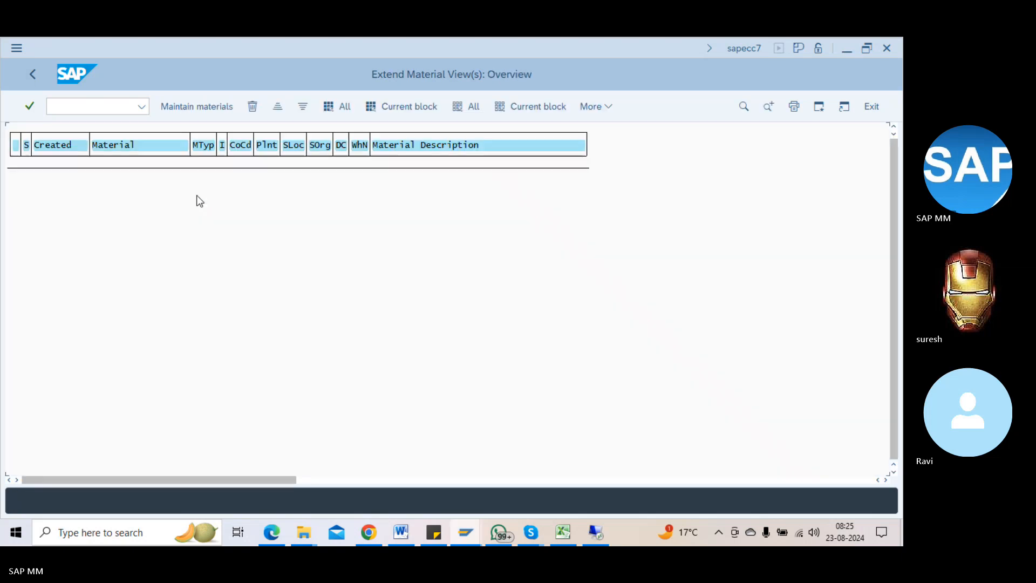
Step: Test the selection with OR logic, then run it again with AND logic
click(36, 76)
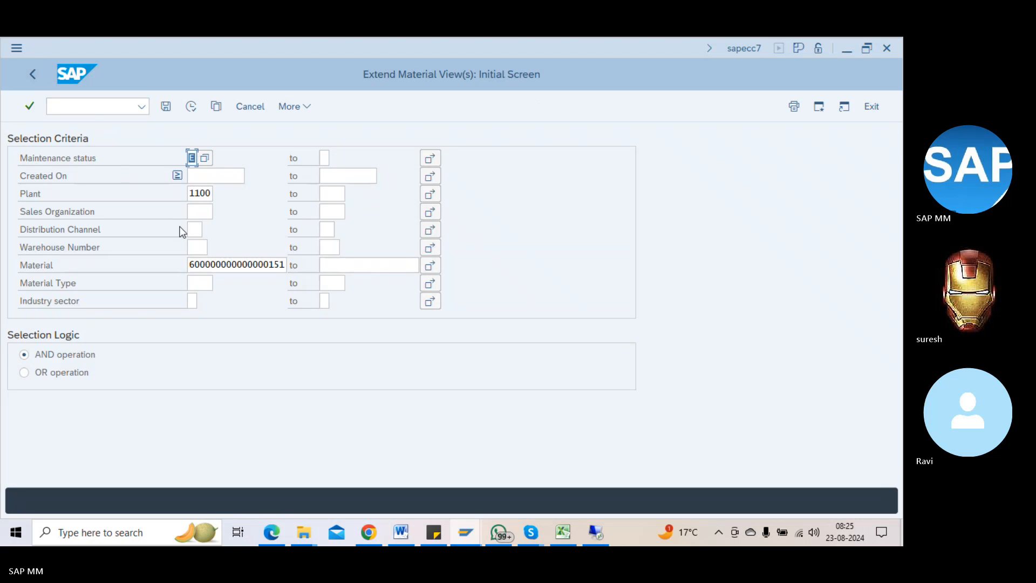
click(25, 372)
click(194, 109)
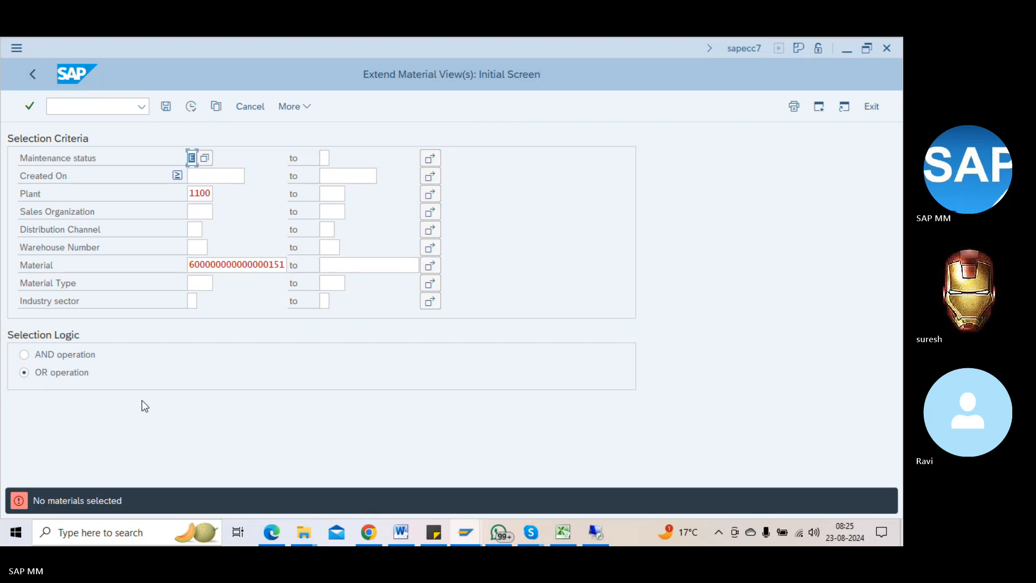
click(65, 351)
key(F8)
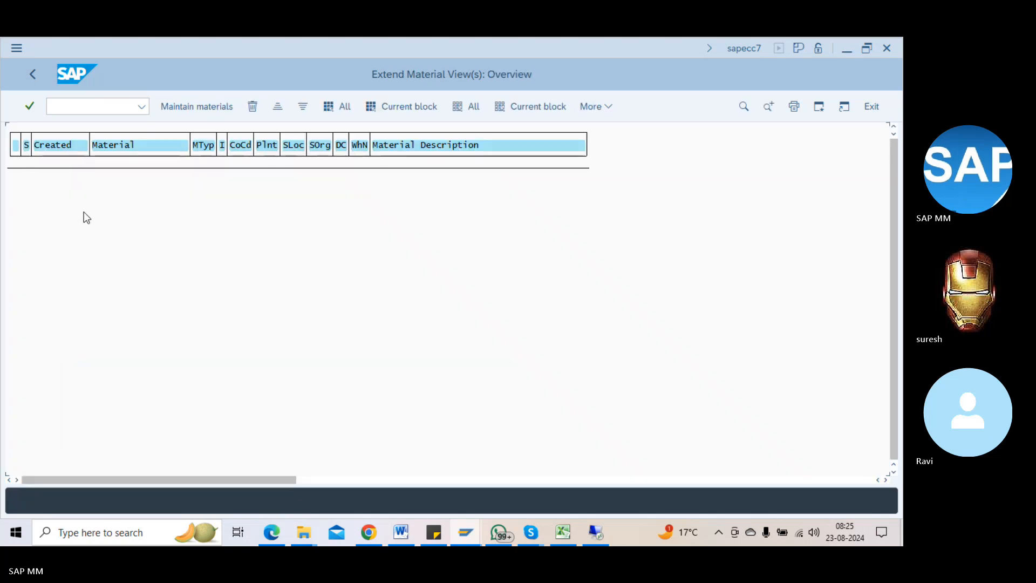
Step: Remove the material number restriction from the selection criteria
click(30, 75)
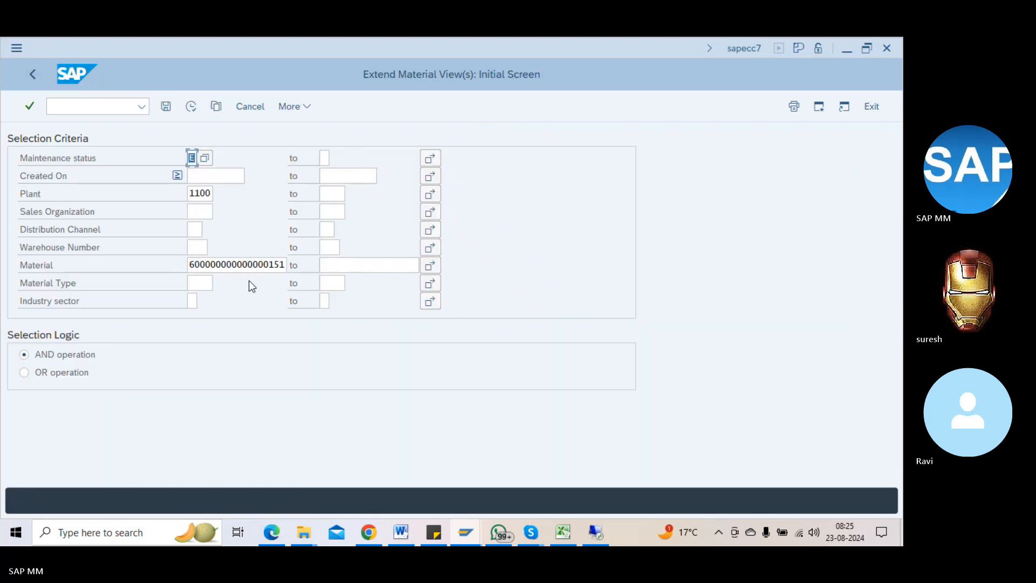
click(191, 264)
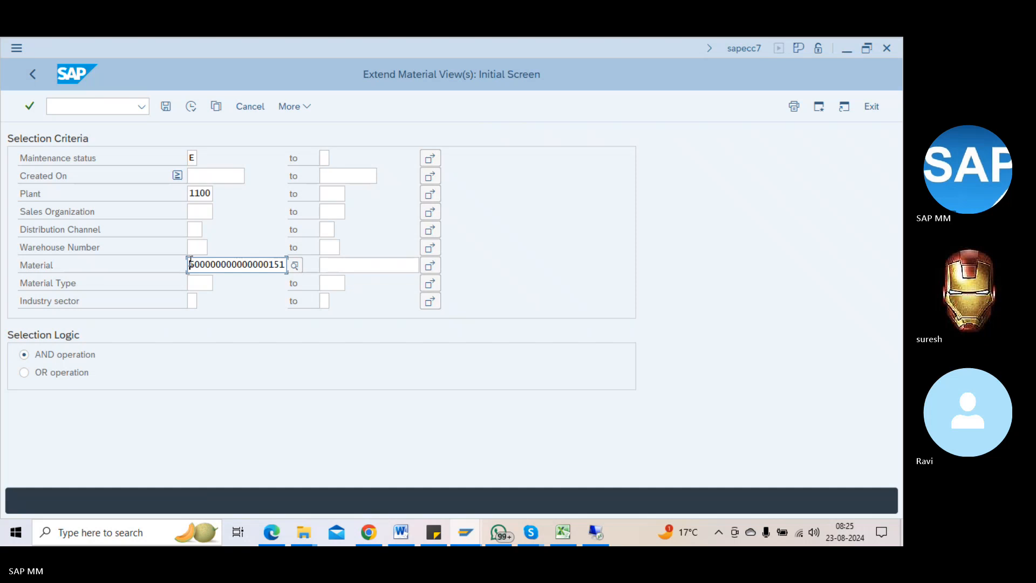
key(Delete)
key(Delete)
key(Delete)
key(Delete)
key(Delete)
key(Delete)
key(Delete)
key(Delete)
key(Delete)
key(Delete)
key(Delete)
key(Delete)
key(Delete)
key(Delete)
key(Delete)
key(Delete)
key(Delete)
key(Delete)
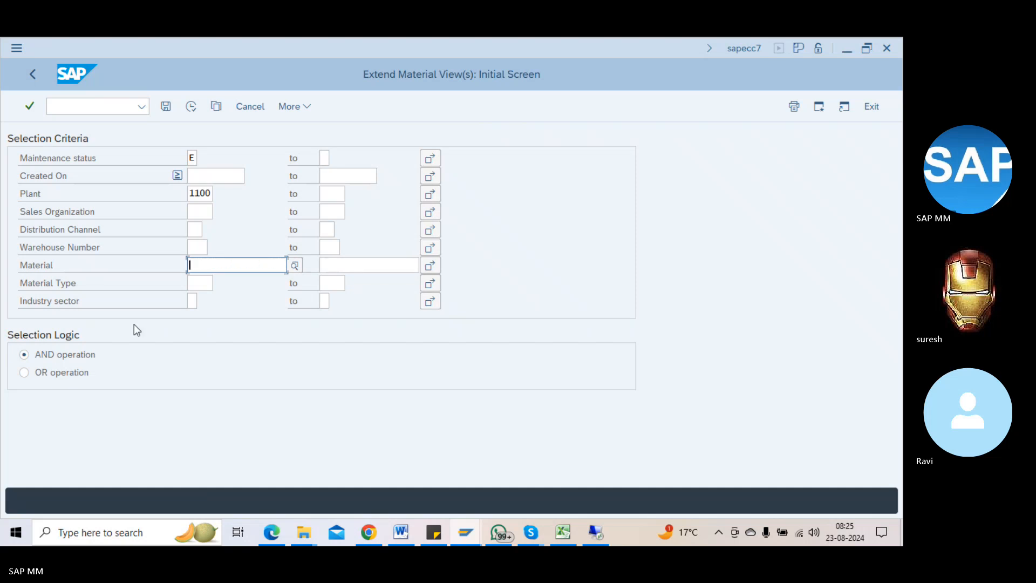
Step: List plant 1100 materials needing purchasing views and open PK-100 for maintenance
click(190, 110)
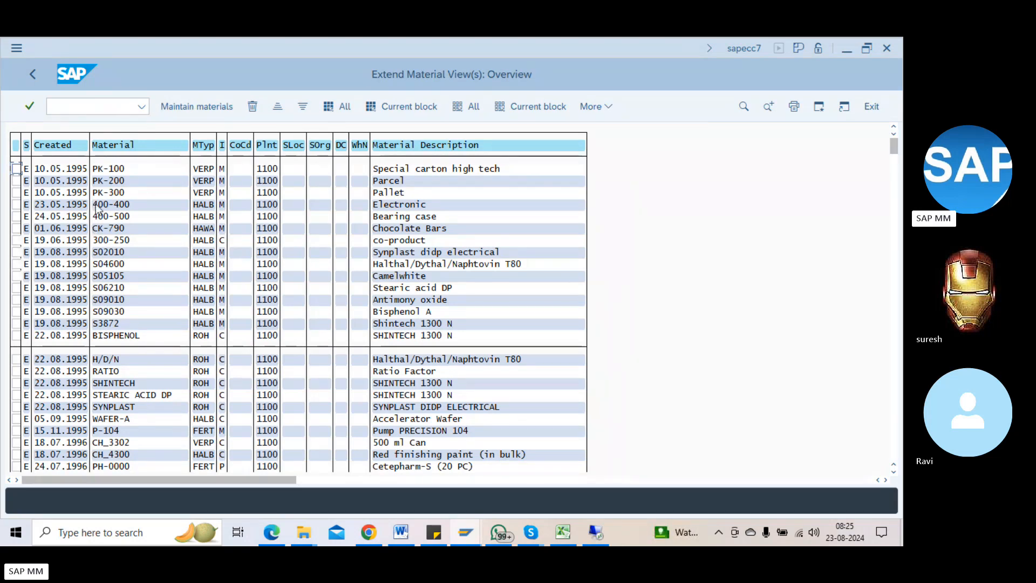
click(17, 169)
click(216, 111)
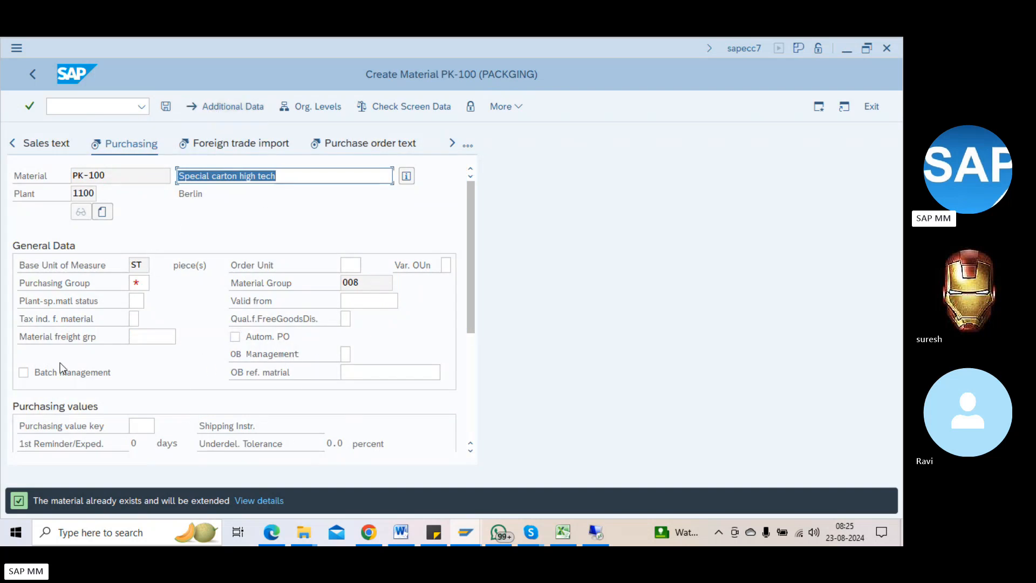
Step: Set PK-100's purchasing group to 001, step through the views, and save
click(137, 286)
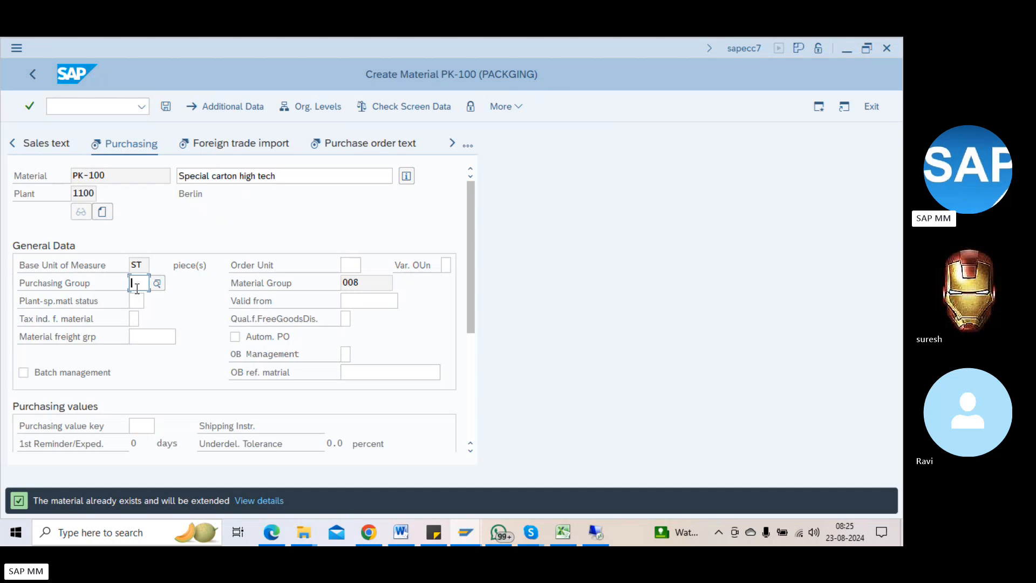
text(001)
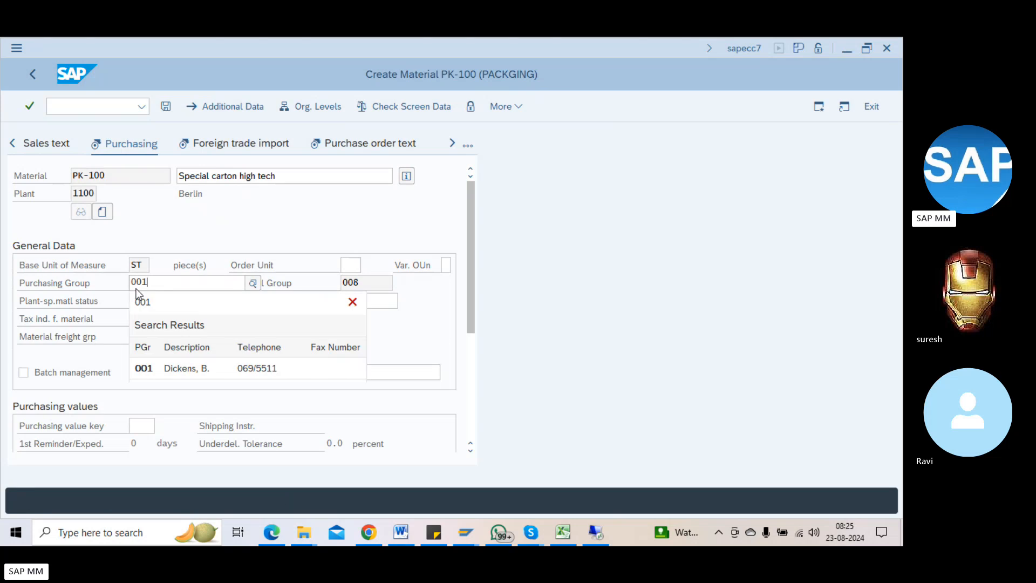
key(Down)
key(Return)
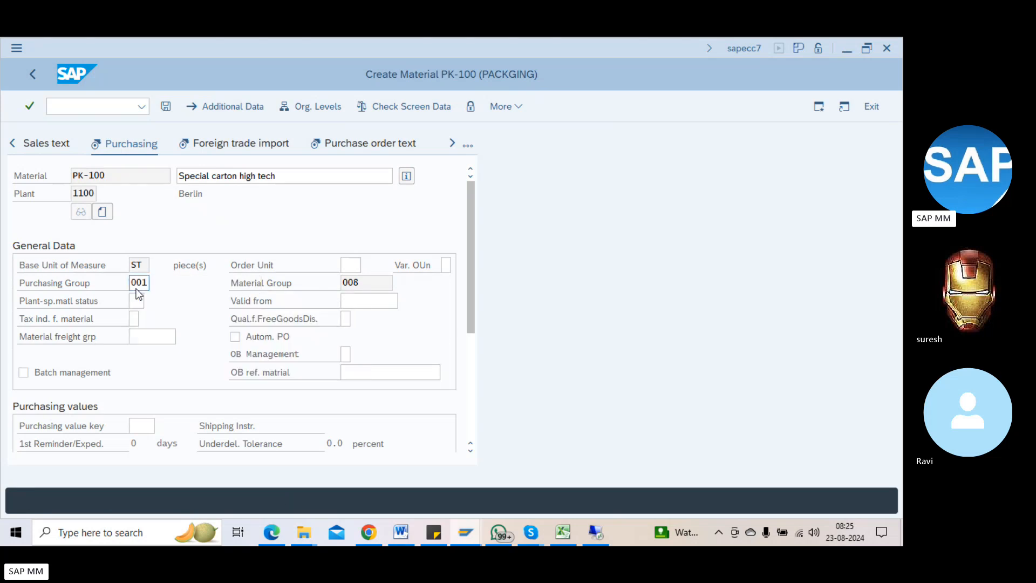
key(Return)
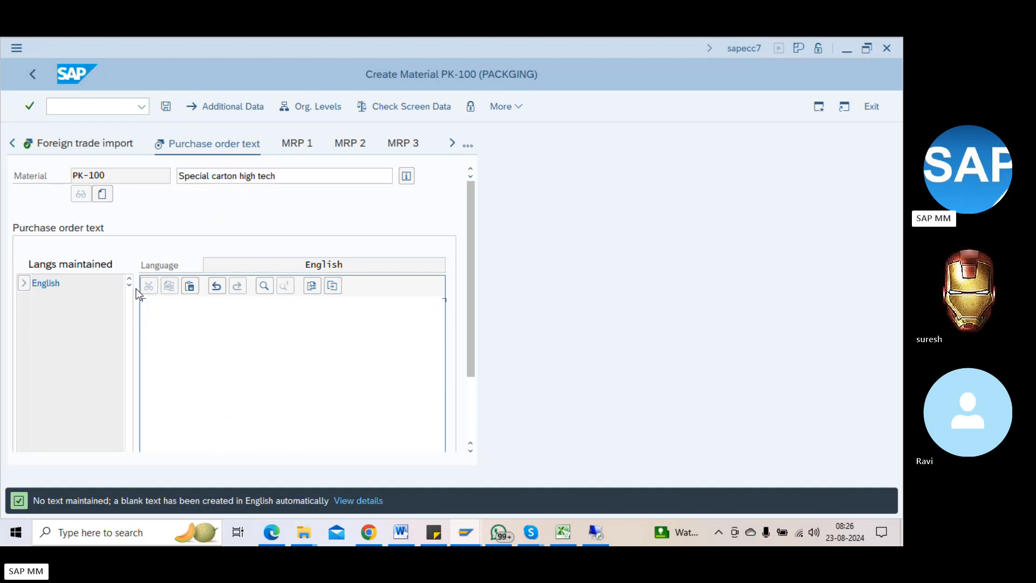
key(ctrl+s)
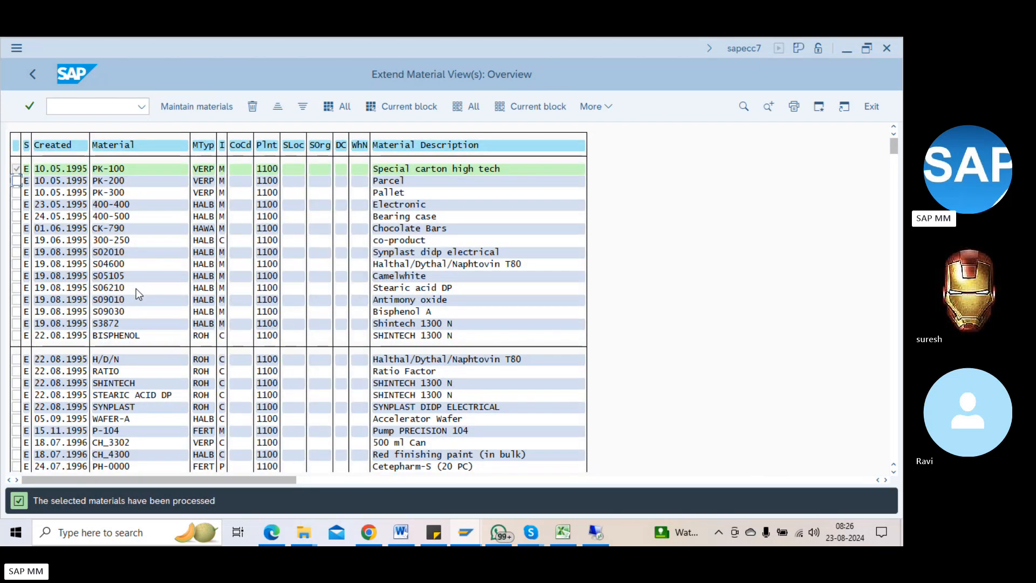
Step: Mark PK-200 (Parcel), confirm plant 1100, fill the purchasing group, and save through the views
click(16, 181)
click(173, 109)
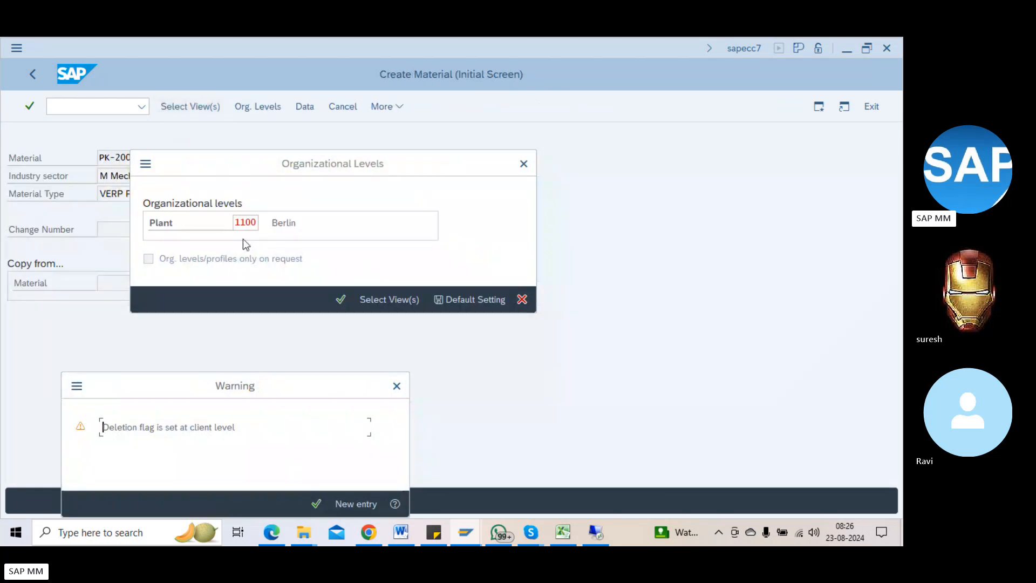
key(Return)
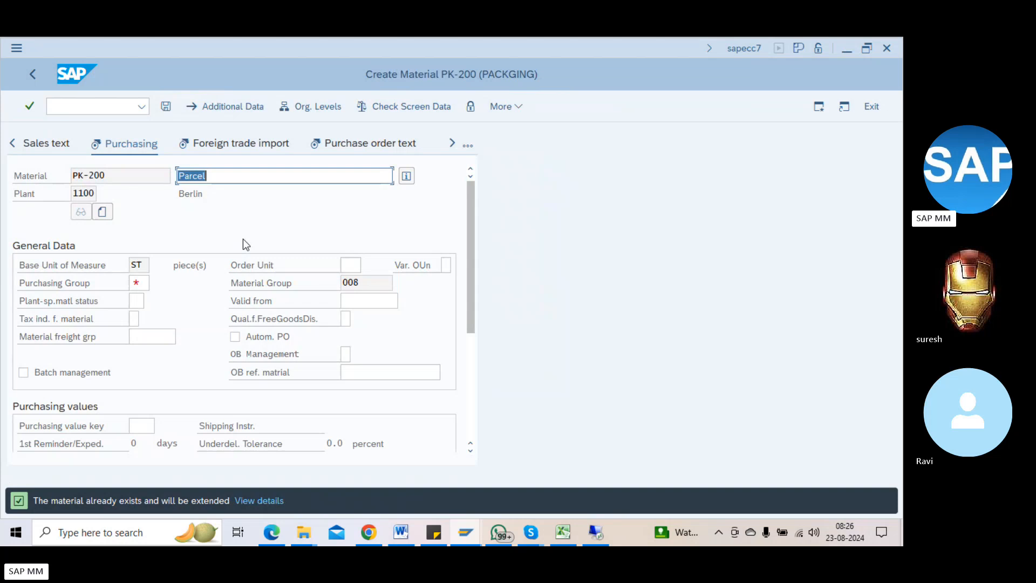
click(143, 286)
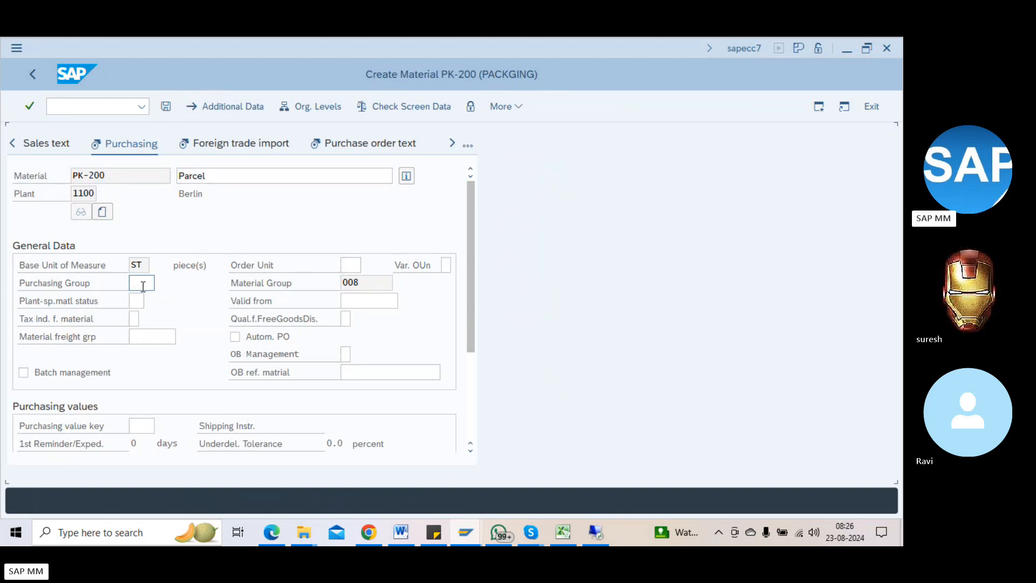
key(Return)
key(Return)
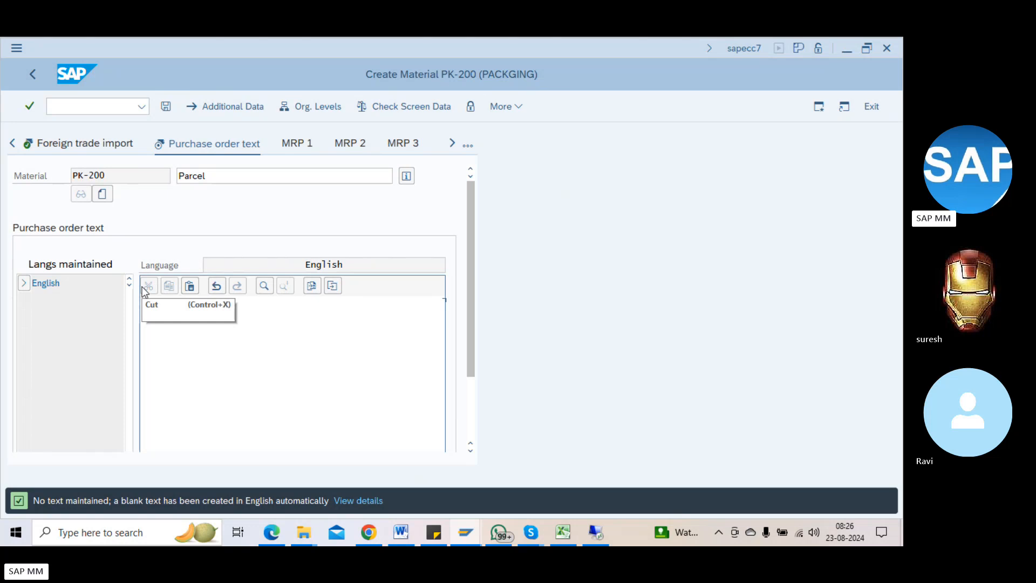
key(Return)
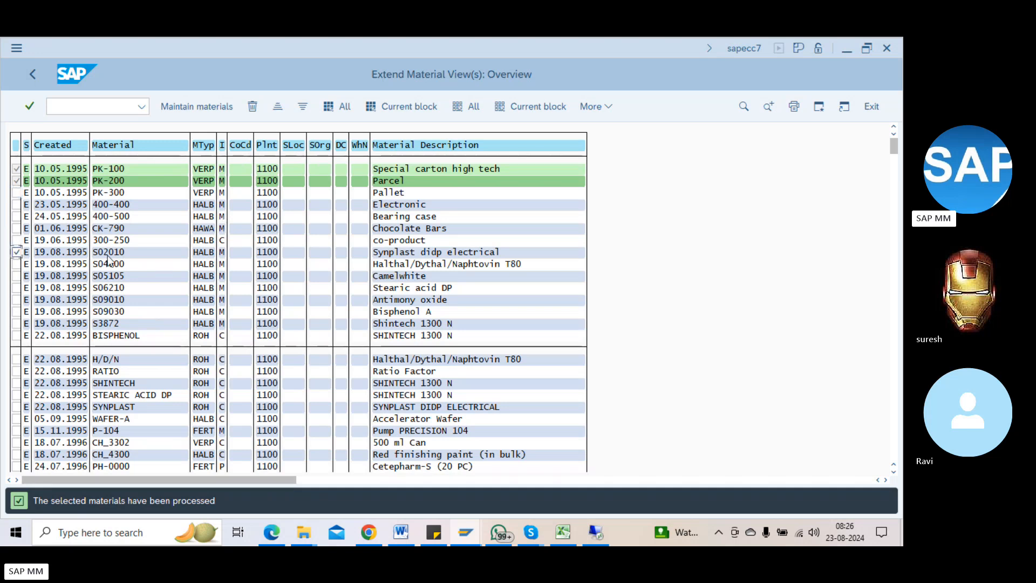
Step: Complete S02010's views with material group 001 and save the extension
click(203, 107)
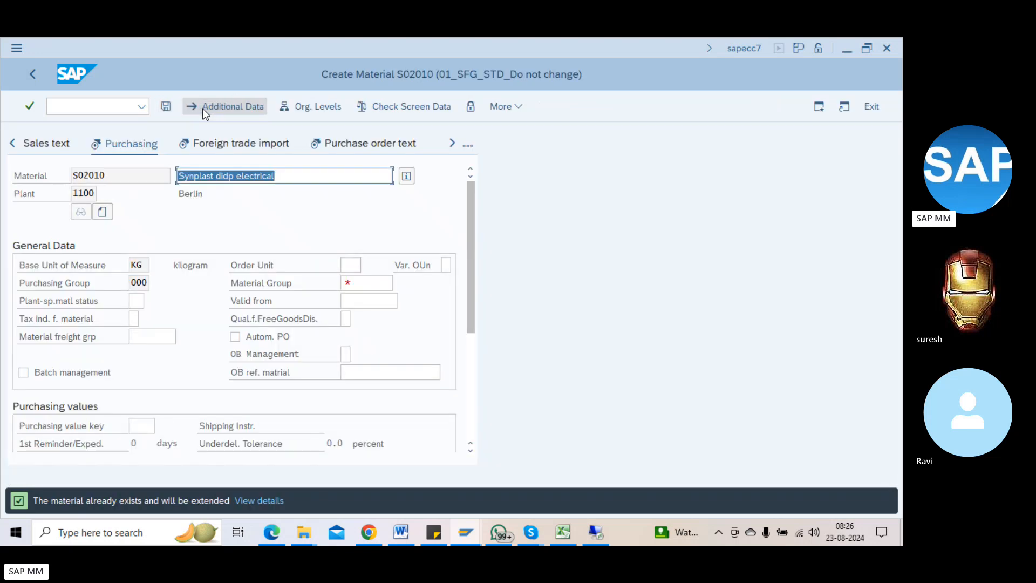
key(Return)
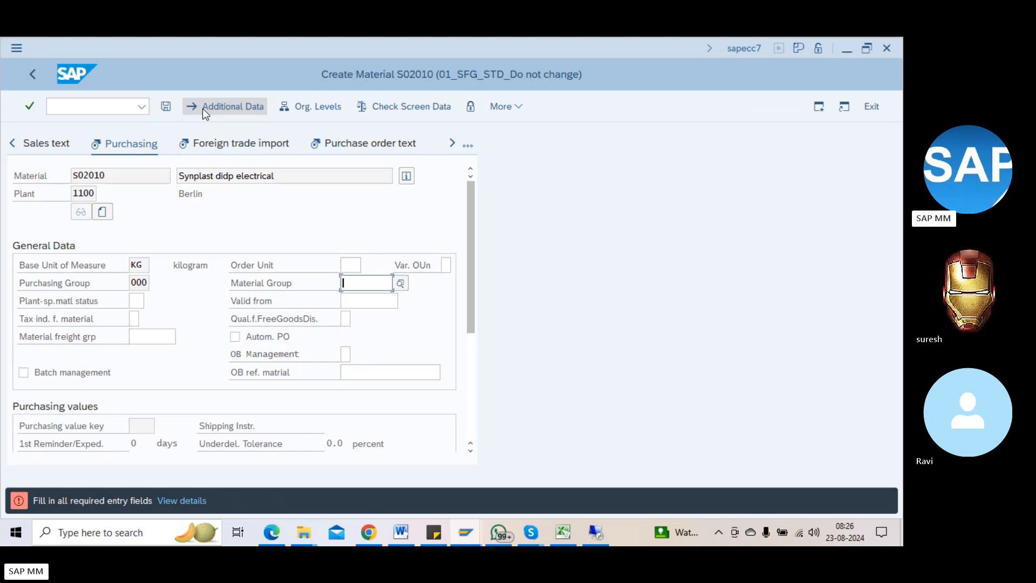
key(Down)
key(Return)
key(Return)
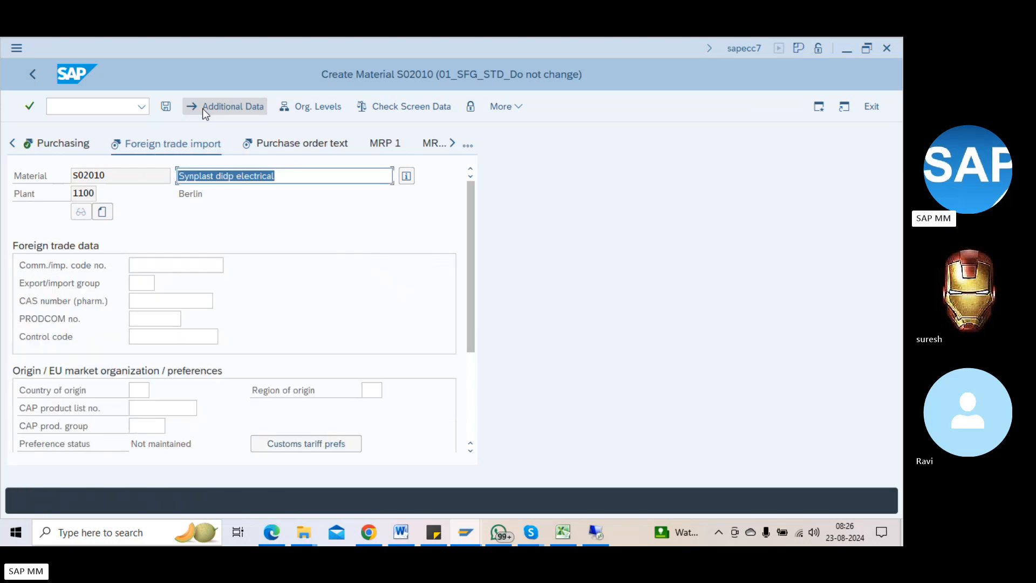
key(ctrl+s)
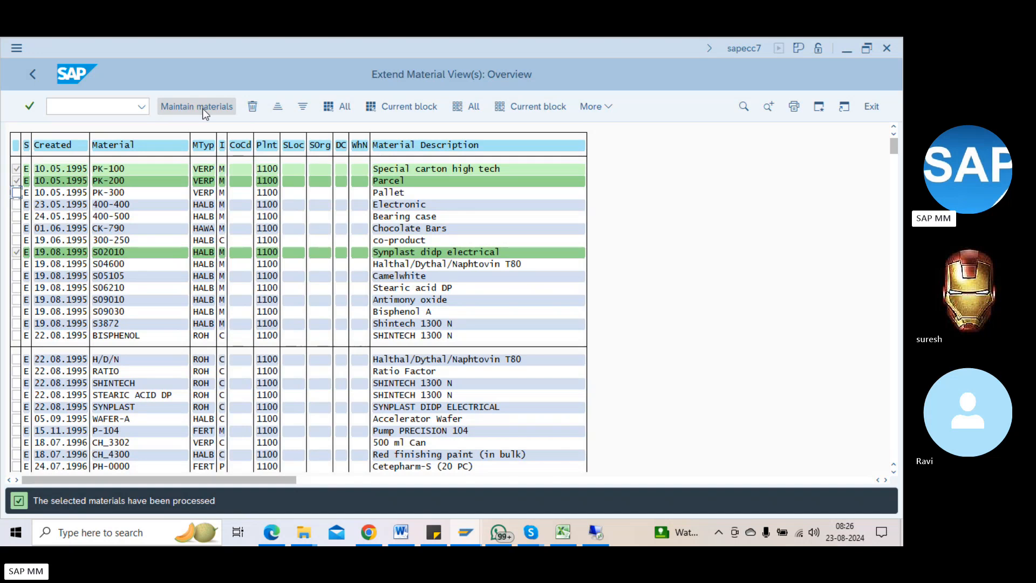
click(202, 108)
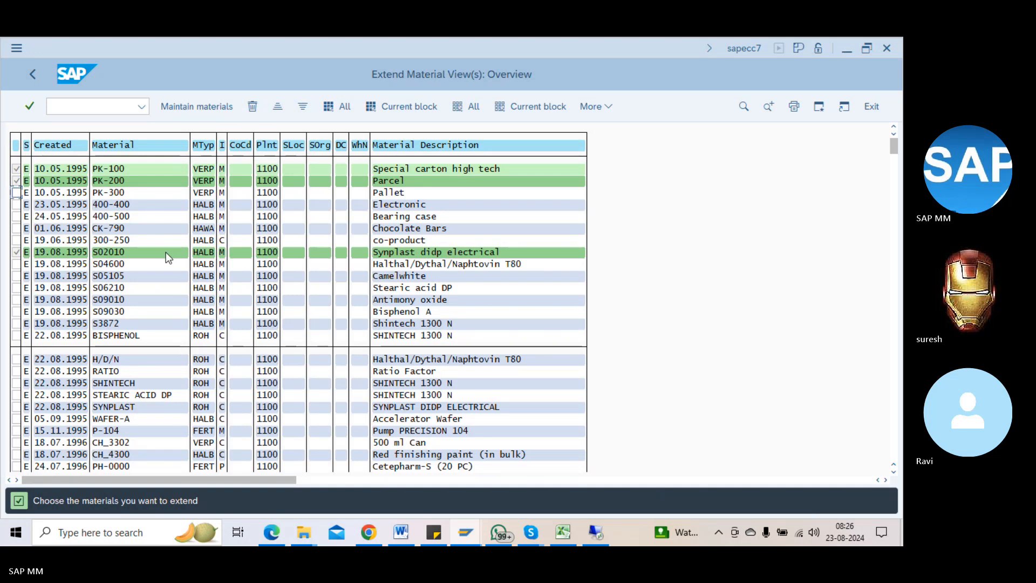
Step: Return to the SAP Easy Access menu with /n
click(76, 103)
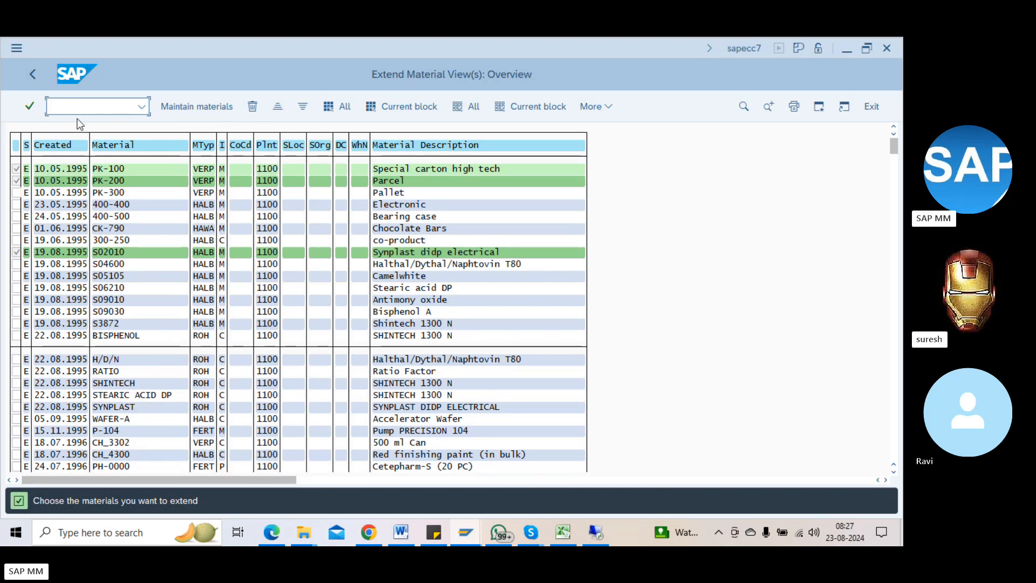
text(/n)
key(Return)
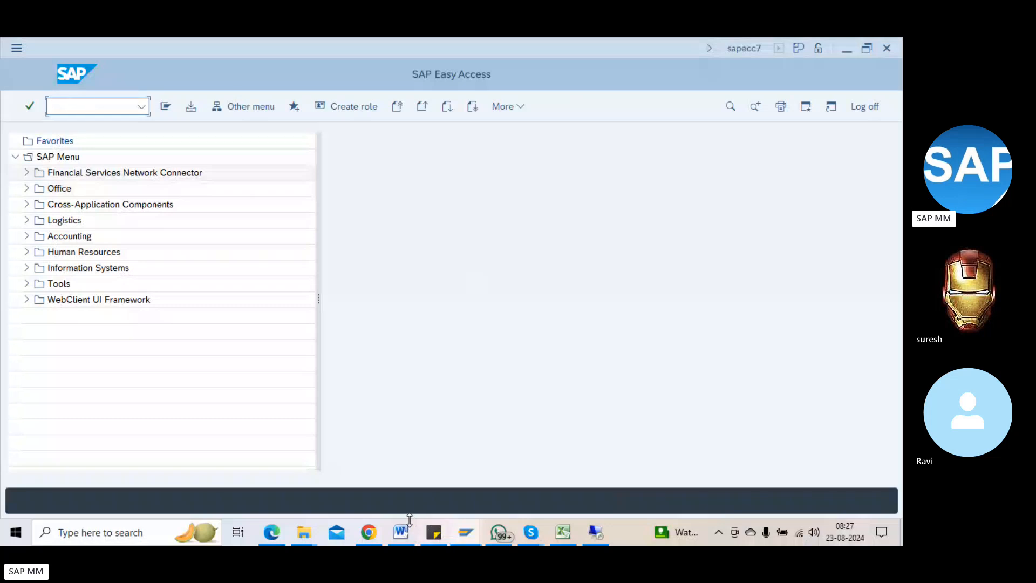
Step: Type 'MM50 - extend views' into the Word notes, then switch back to SAP
click(404, 540)
text(MM50 =)
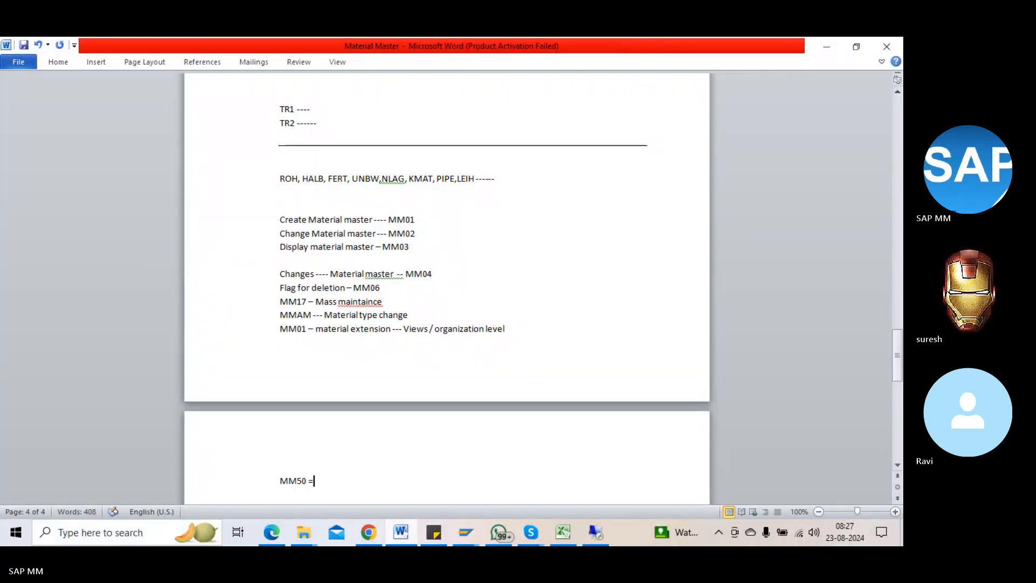
text(-)
key(BackSpace)
key(BackSpace)
text(- e)
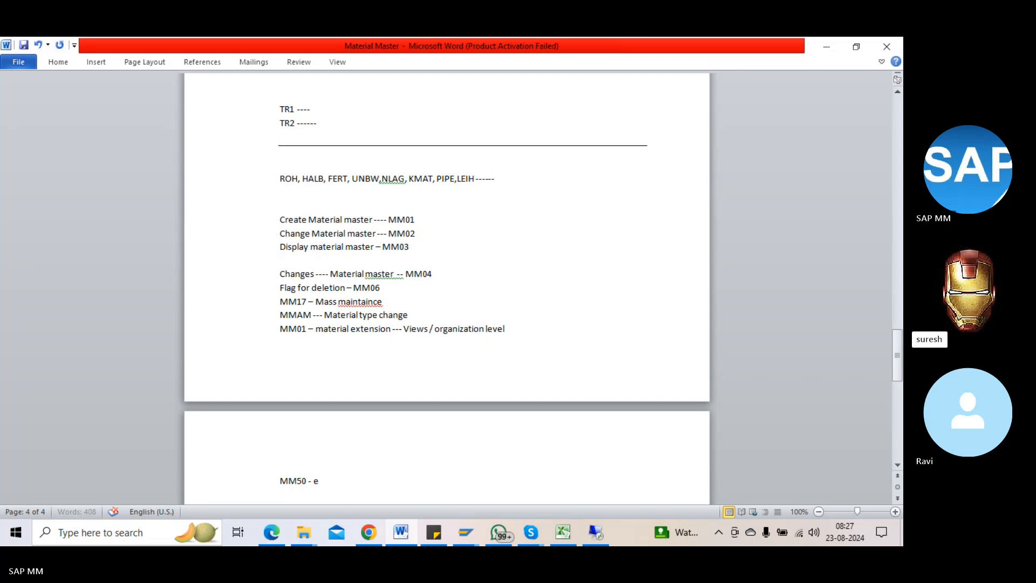
text(xtend views)
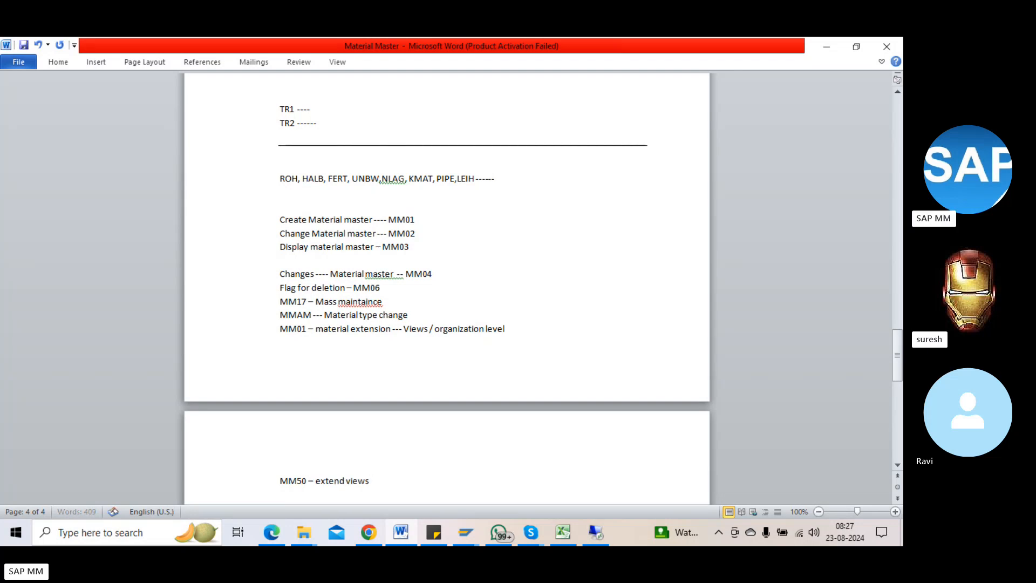
scroll(447, 281, down, 1)
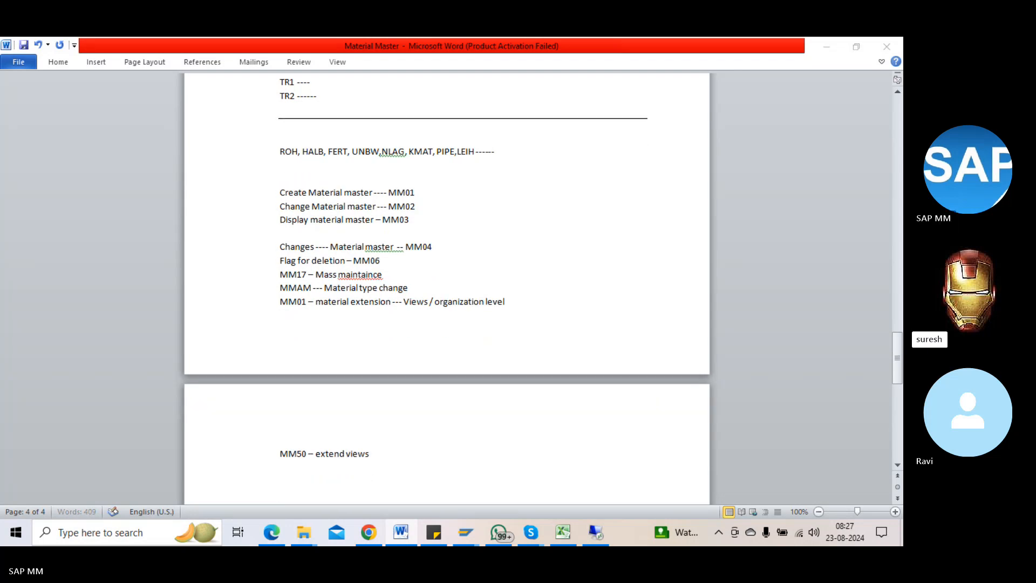
key(alt+Tab)
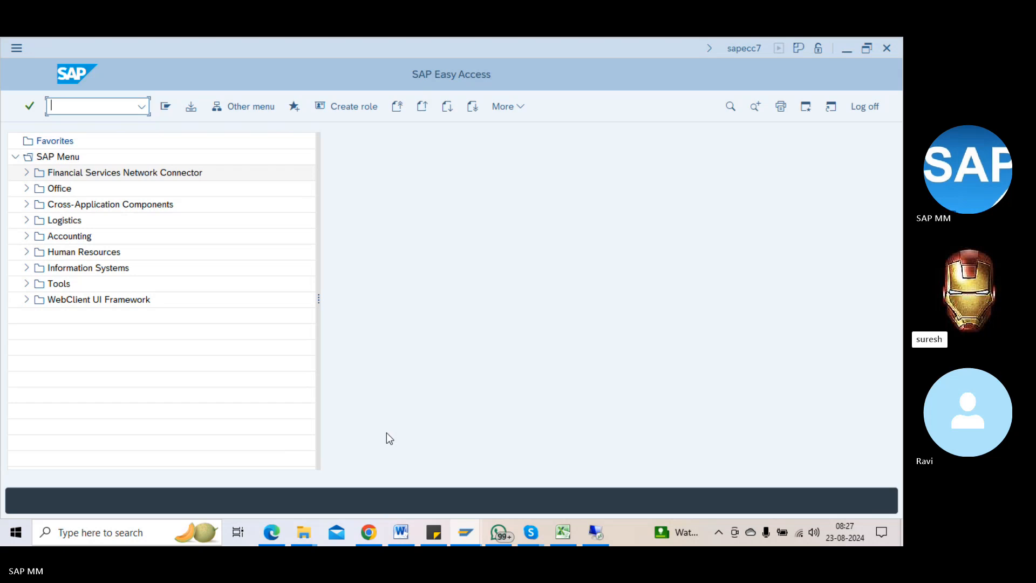
text(oms2)
key(Return)
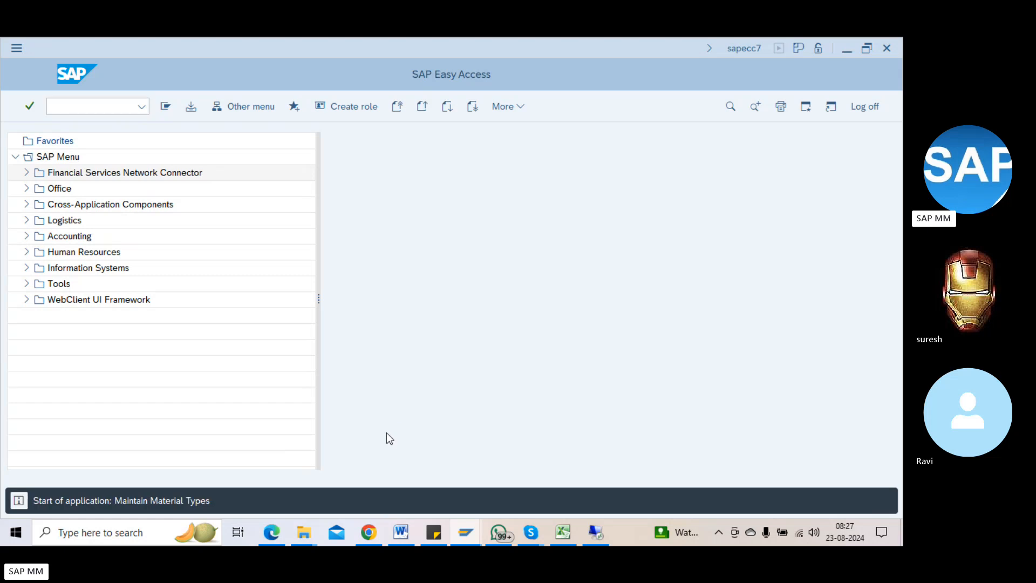
click(302, 340)
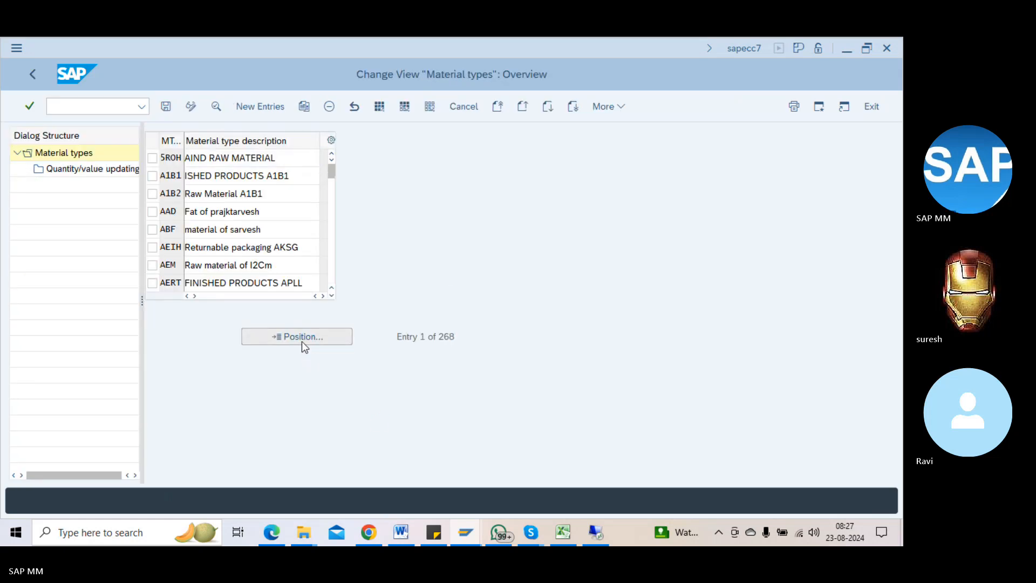
text(raac)
key(Return)
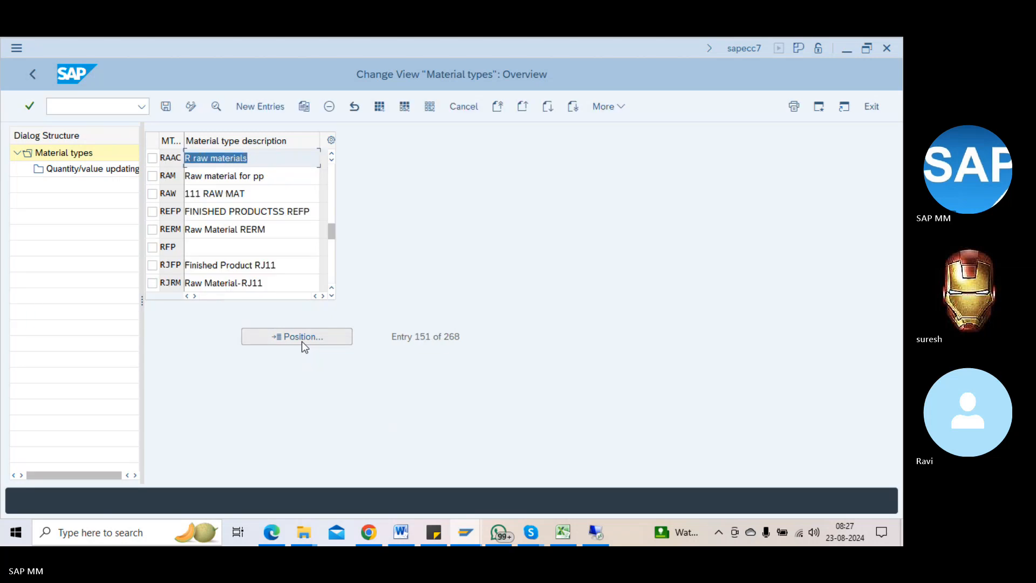
double_click(262, 156)
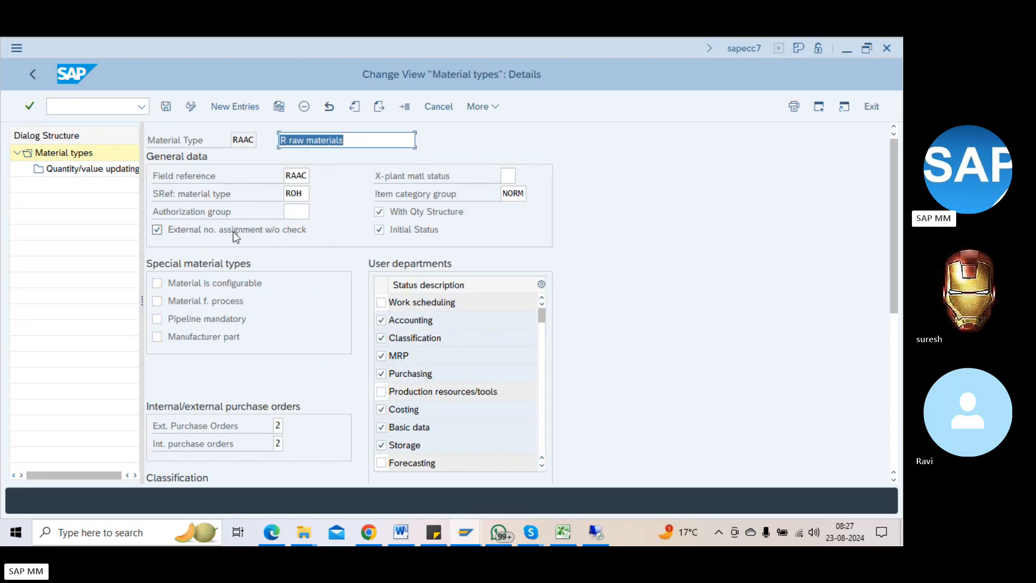
click(270, 232)
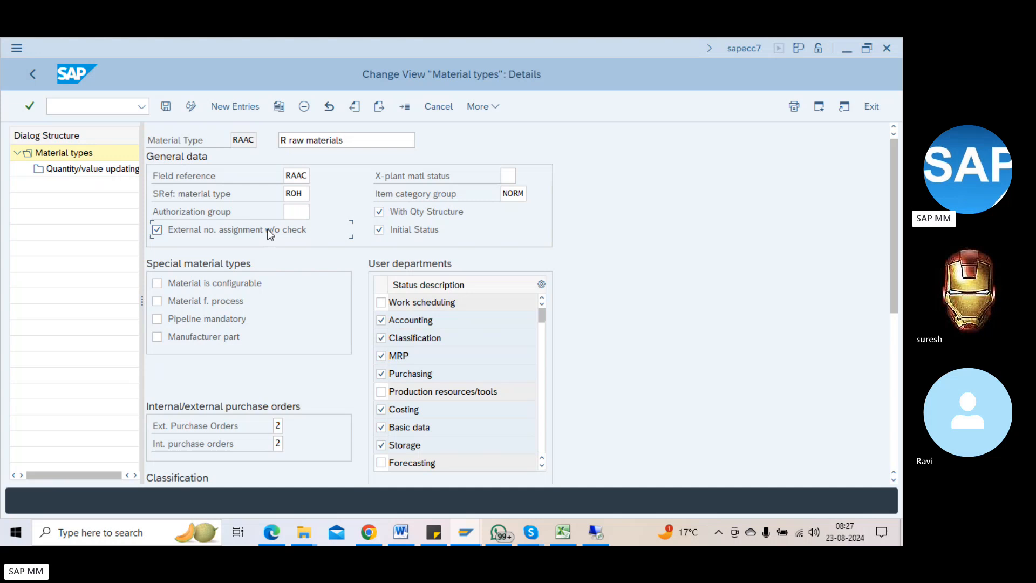
key(F3)
key(F3)
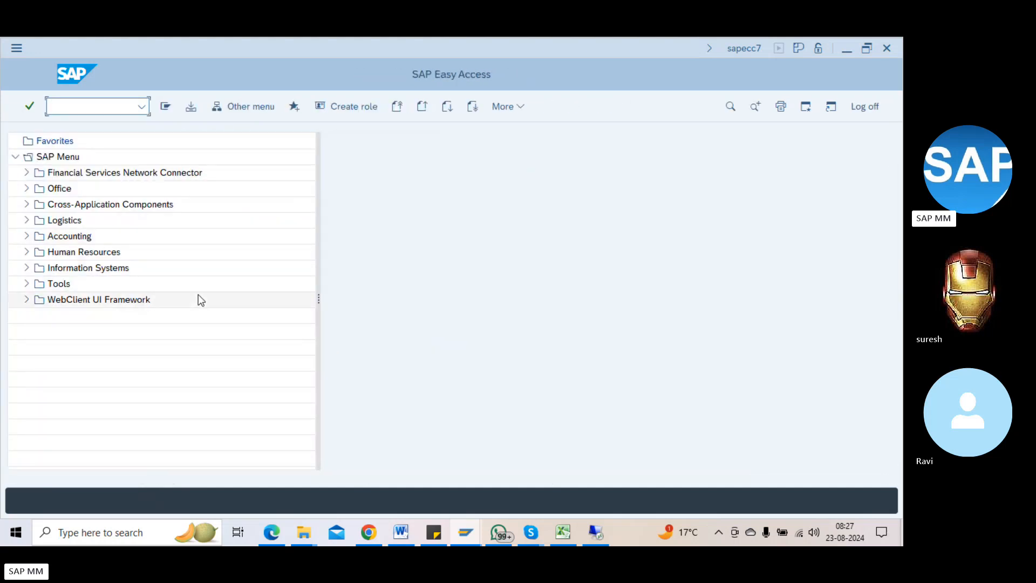
Step: Finish the 'Table -' heading and add the MARA general material line in Word
key(alt+Tab)
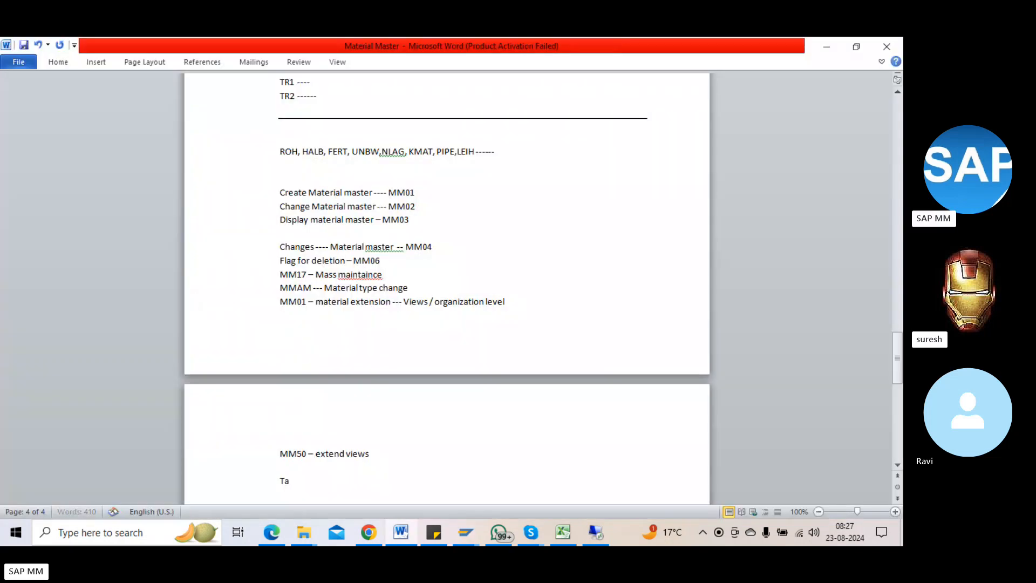
text(e -)
key(Return)
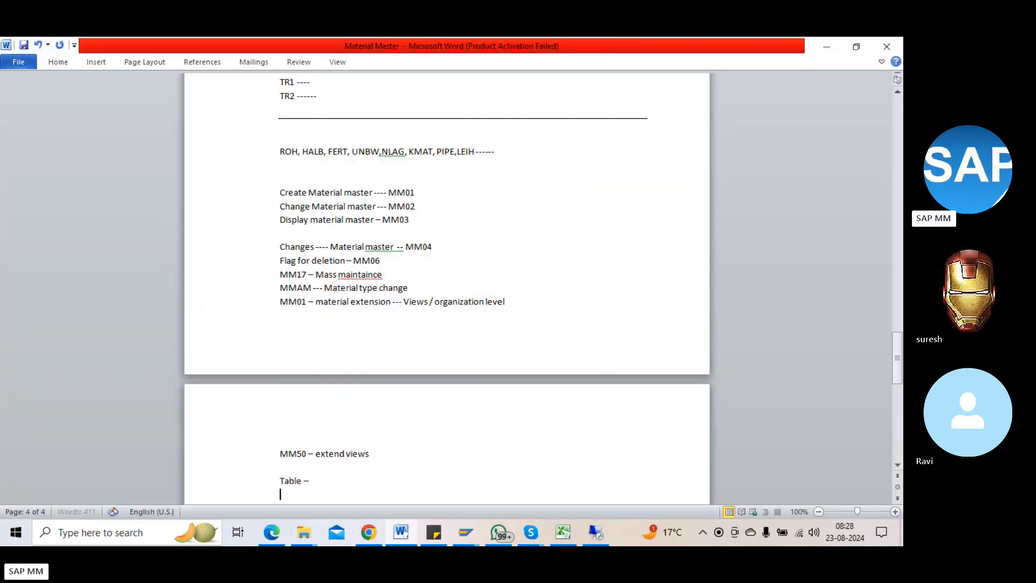
key(Return)
key(Return)
key(BackSpace)
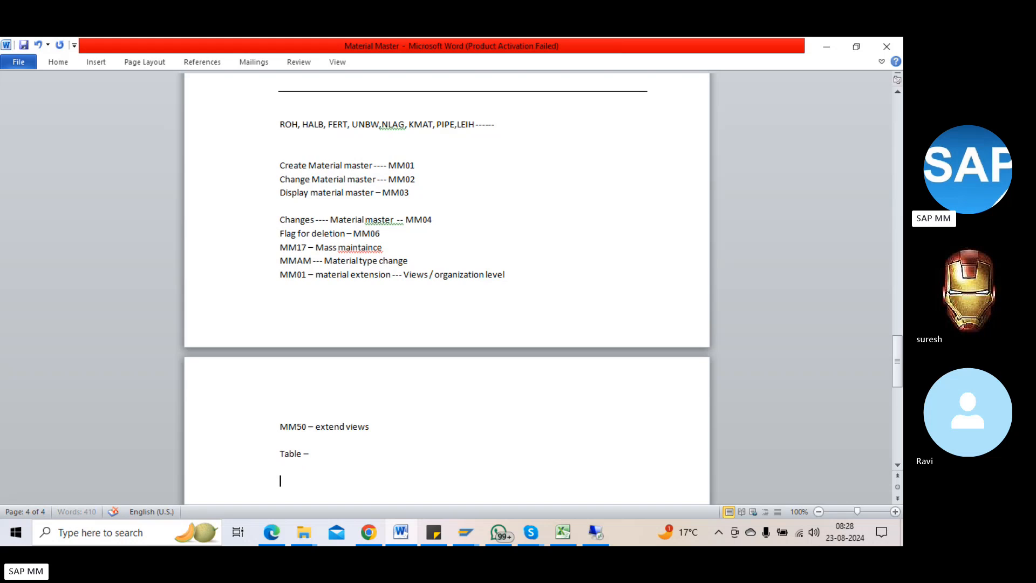
text(MARA)
text( - G)
text(eneral)
text(terial)
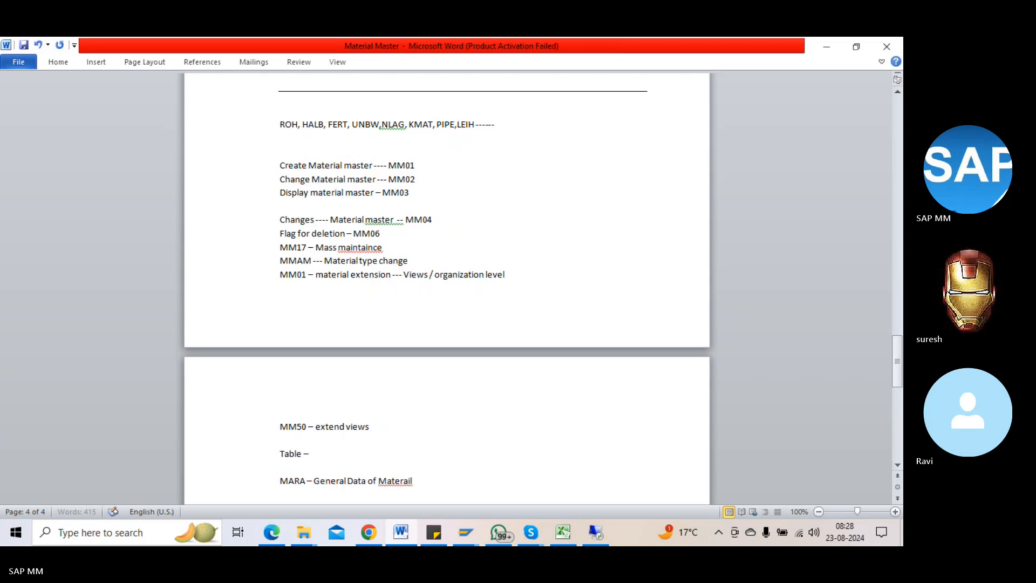
key(BackSpace)
key(BackSpace)
text(r)
key(Return)
Step: Add 'MARC - Plant data of Material master' and 'MARD - Storage location data of Material master'
text(M)
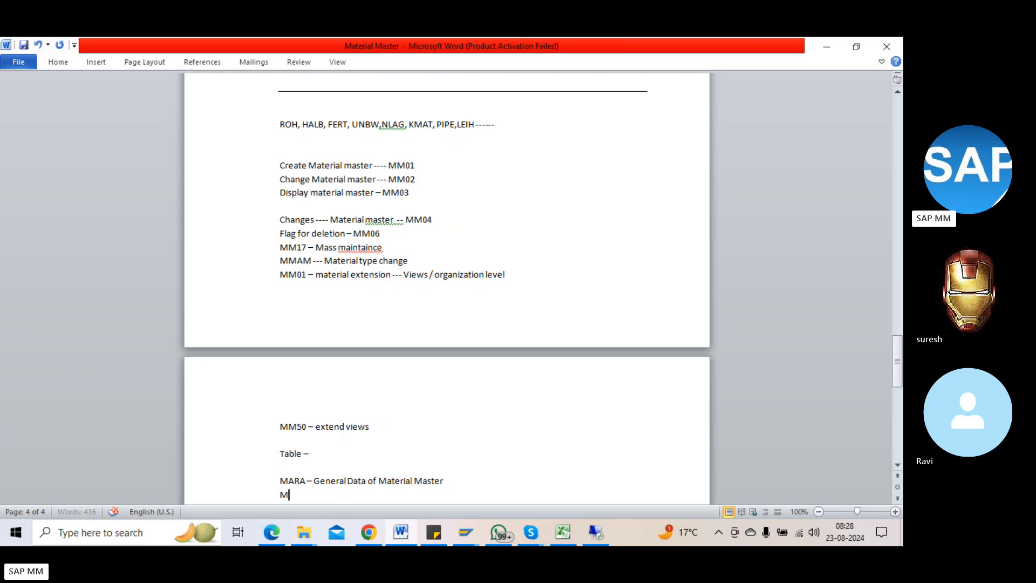
text(ARC -)
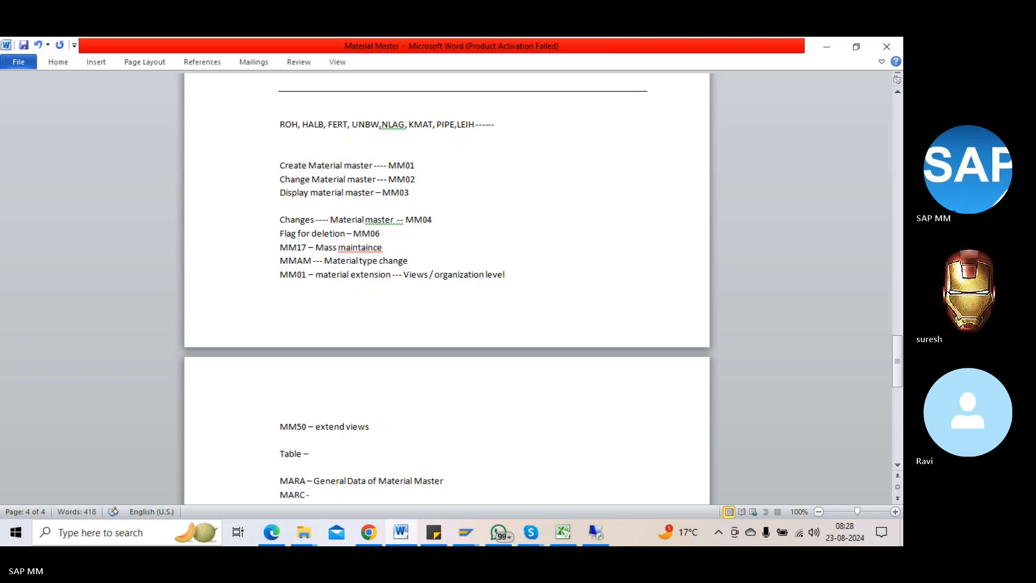
text( Plant data)
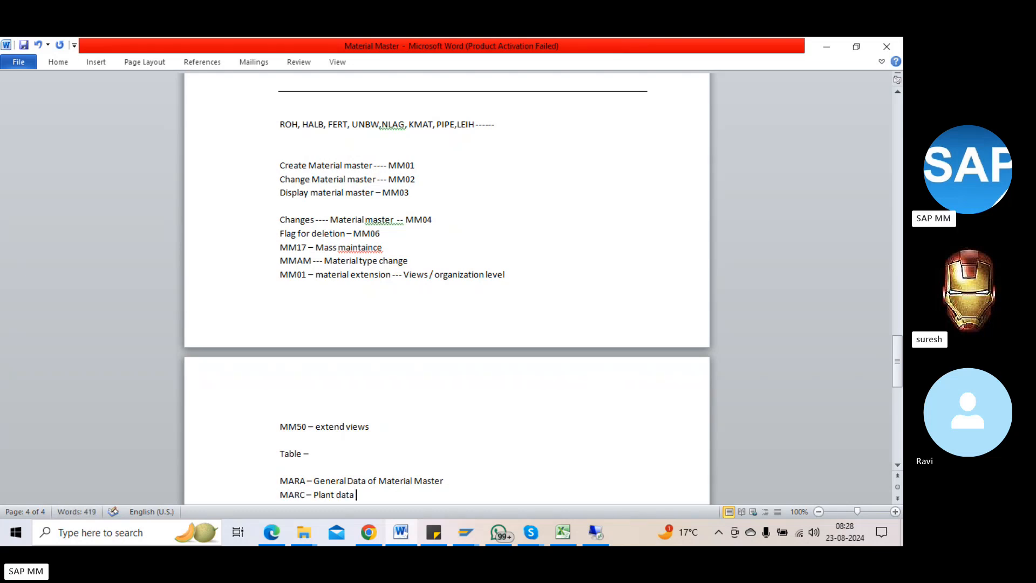
text( of Materail ma)
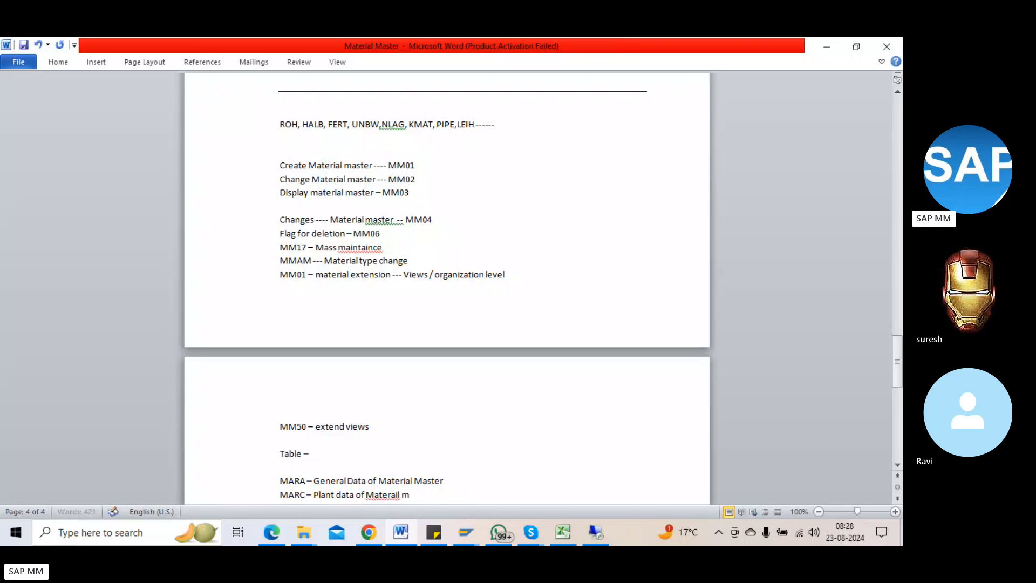
key(BackSpace)
key(BackSpace)
key(BackSpace)
key(BackSpace)
key(BackSpace)
text(ial master)
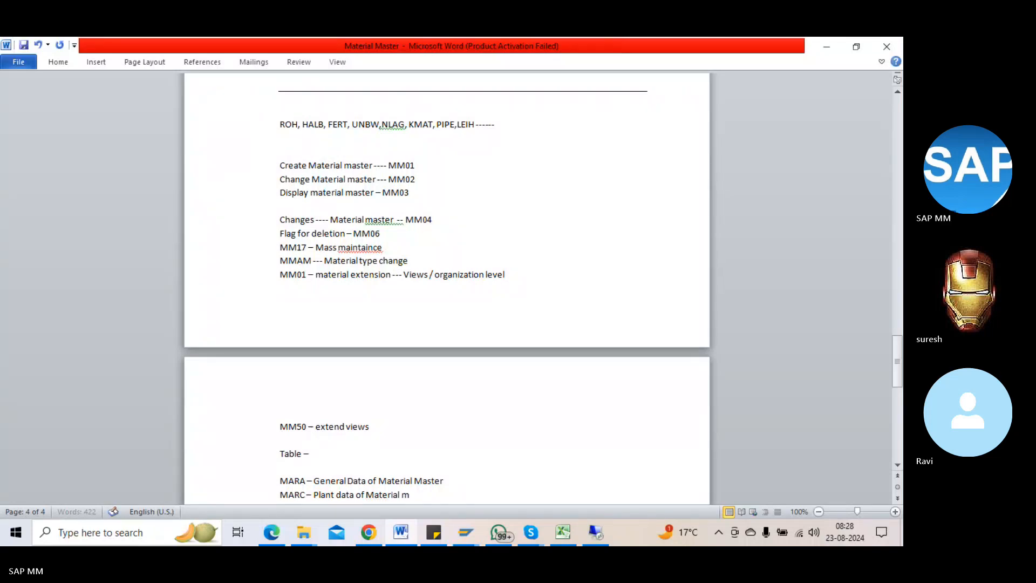
key(Return)
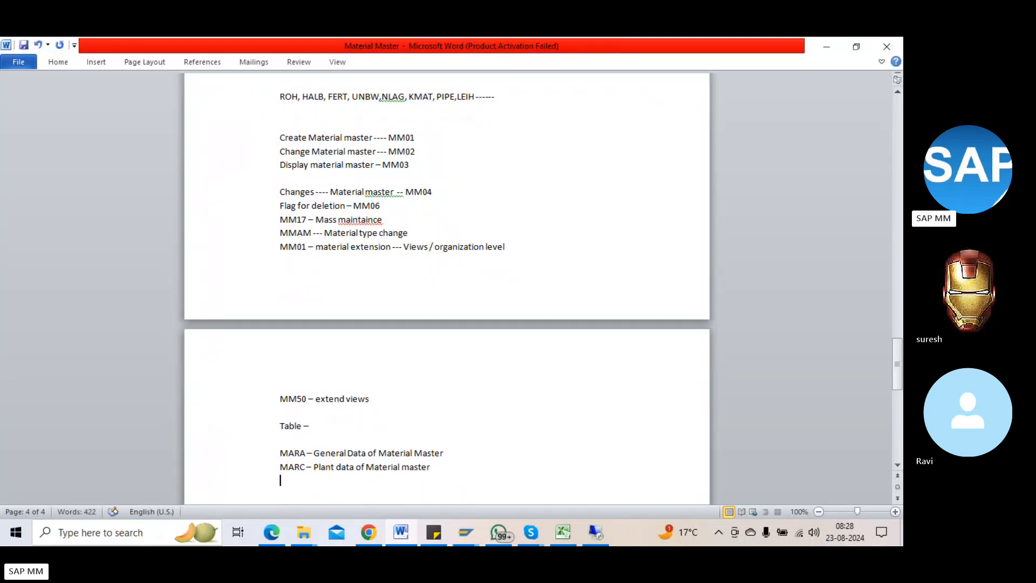
text(MARD)
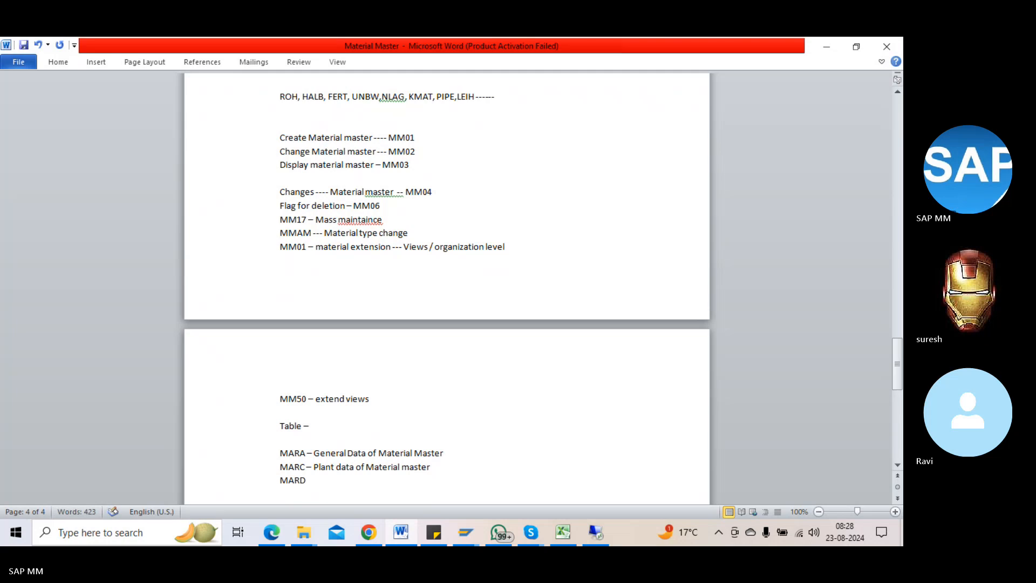
text( - Storage)
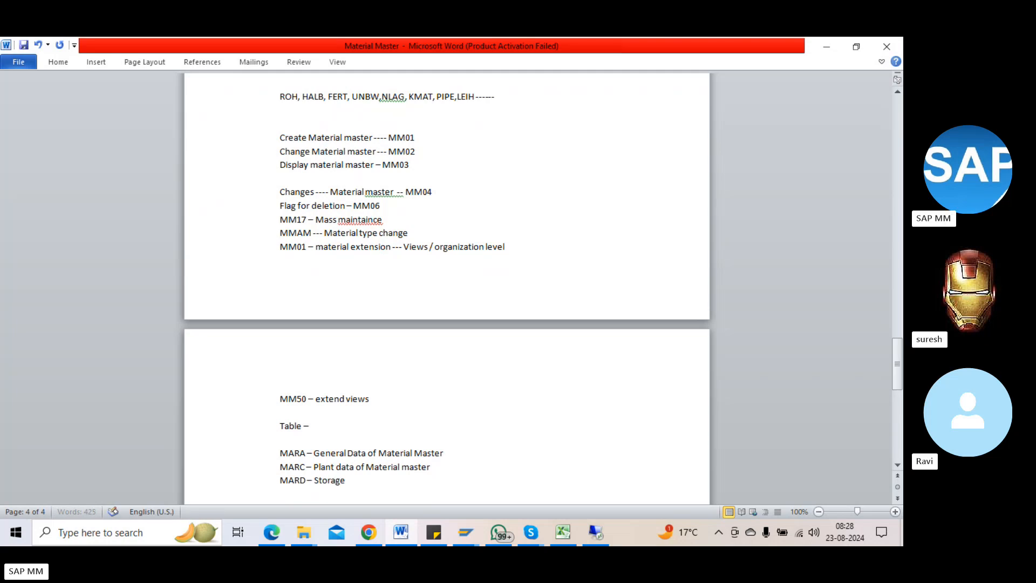
text( location )
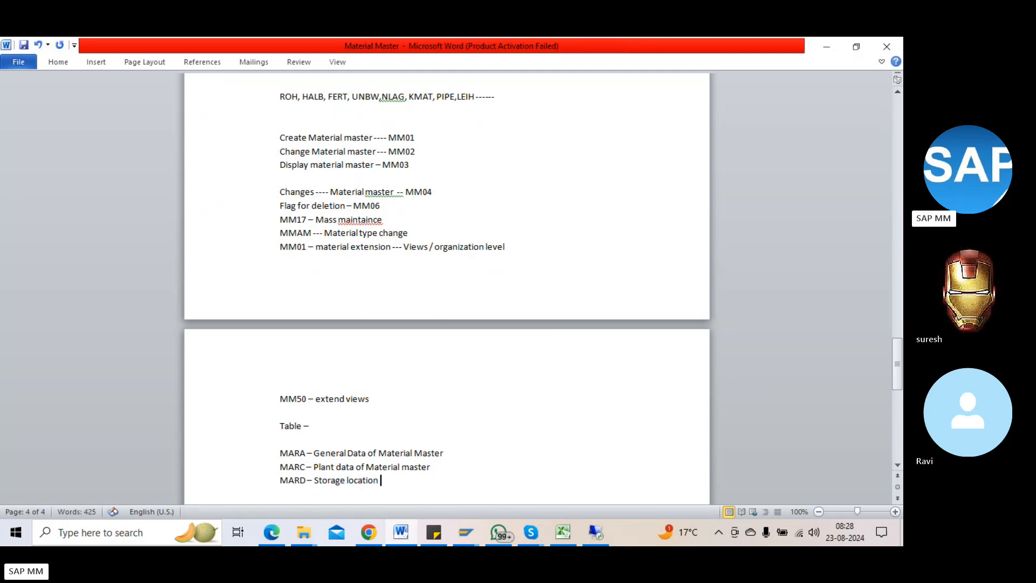
text(data of Material m)
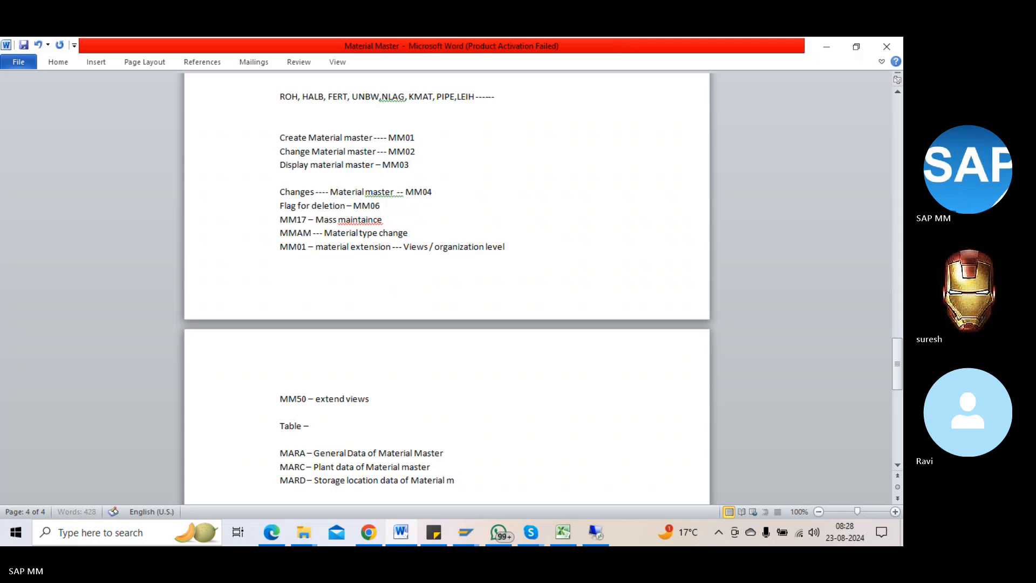
text(aster)
key(Return)
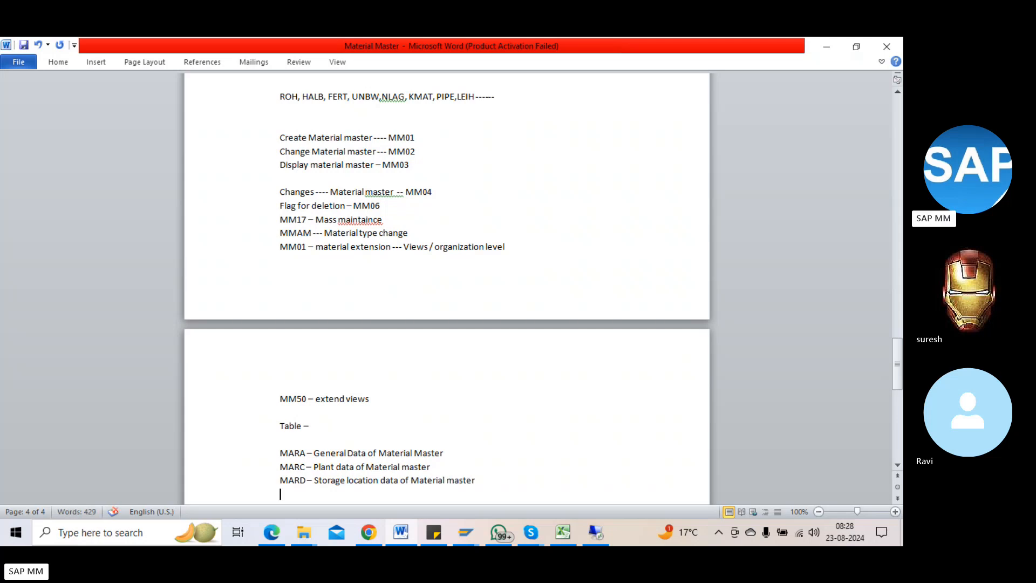
Step: Add 'MBEW - Accounting data of material master' and 'MVKE - Sales data of Material master'
text(MBEW - Aco)
key(BackSpace)
text(counting da)
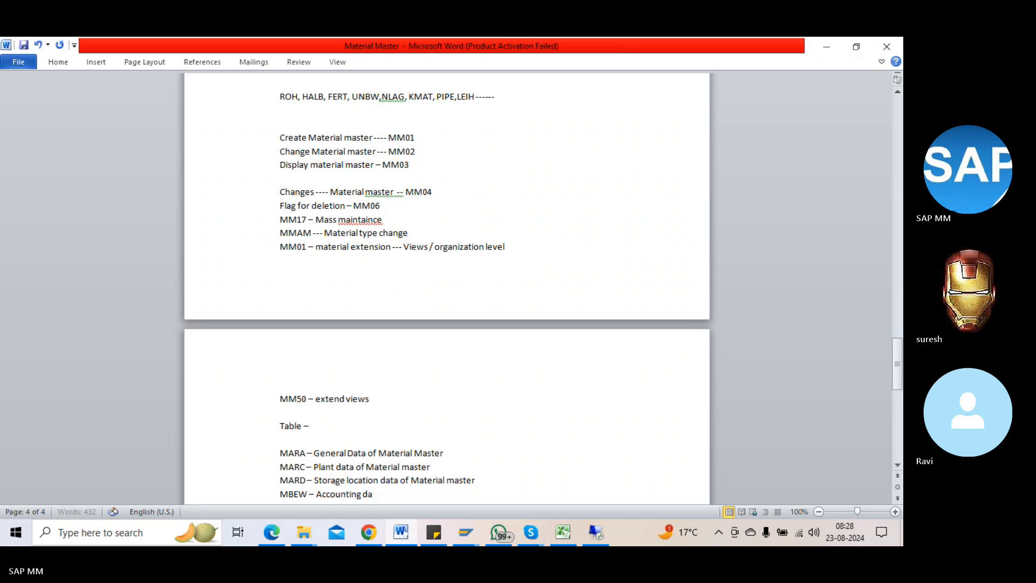
text(ta of  m)
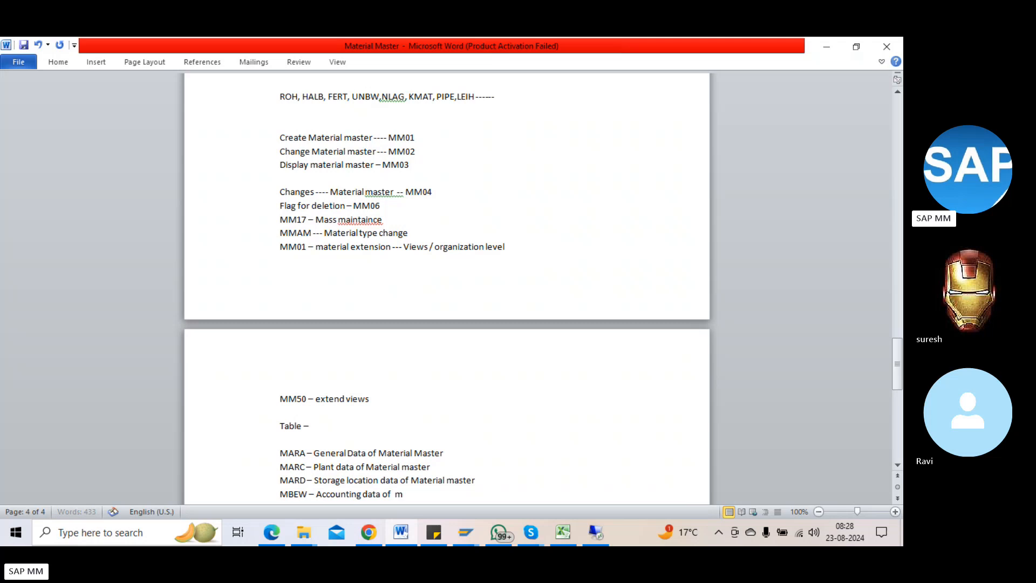
text(ater)
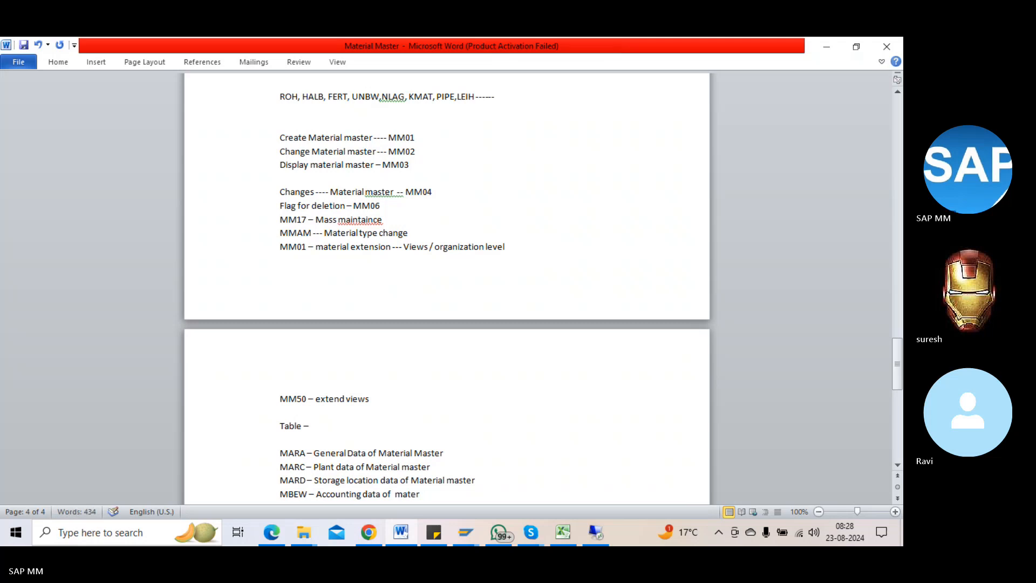
text(ial master)
key(Return)
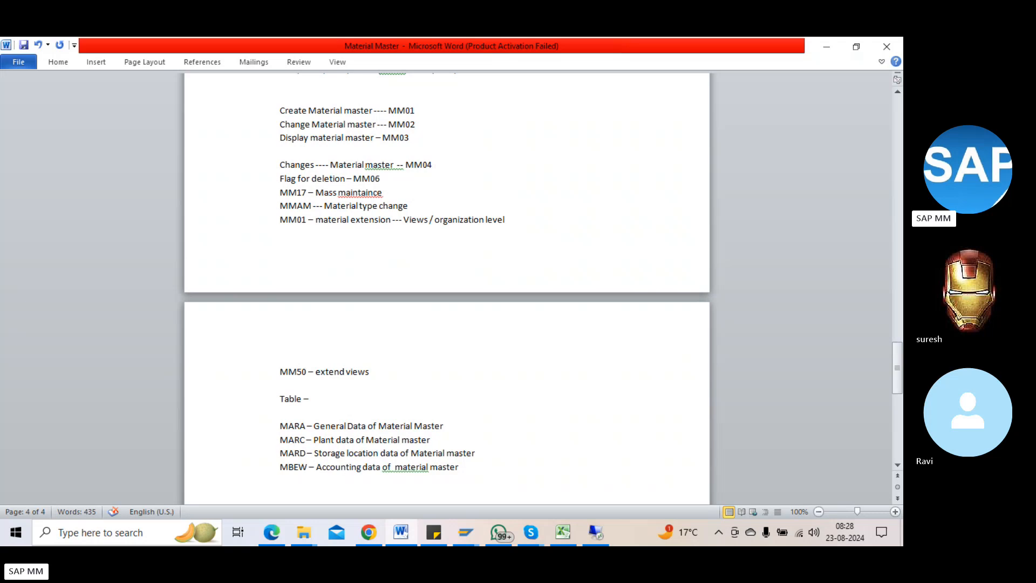
text(MVKe)
key(BackSpace)
text(E -)
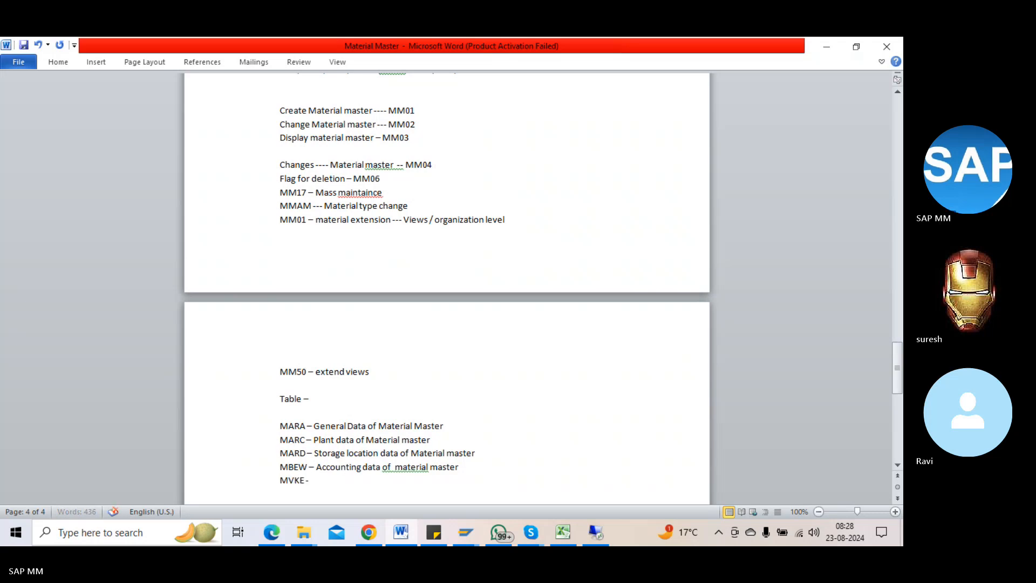
text( Siles data o)
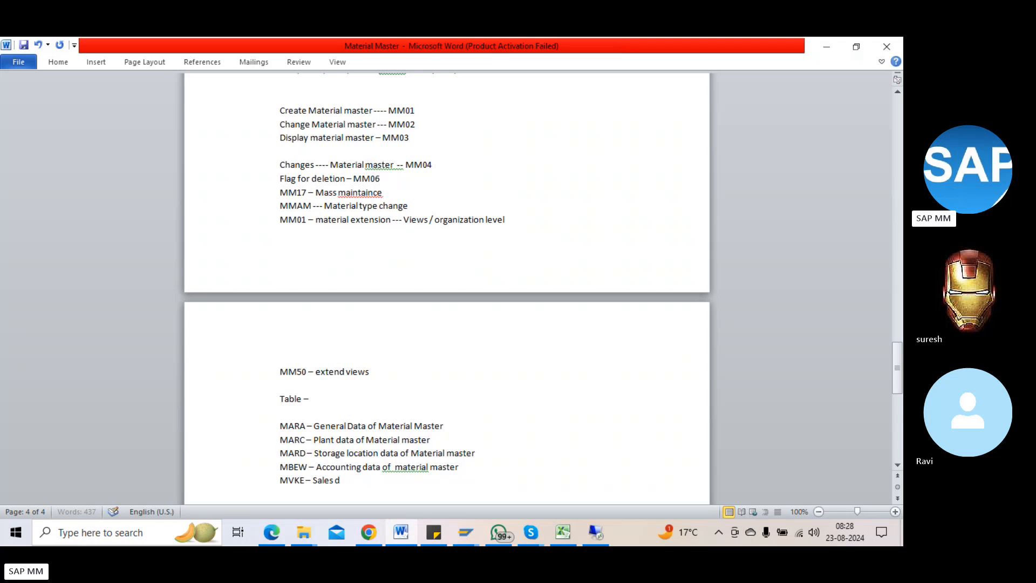
text(f Materail m)
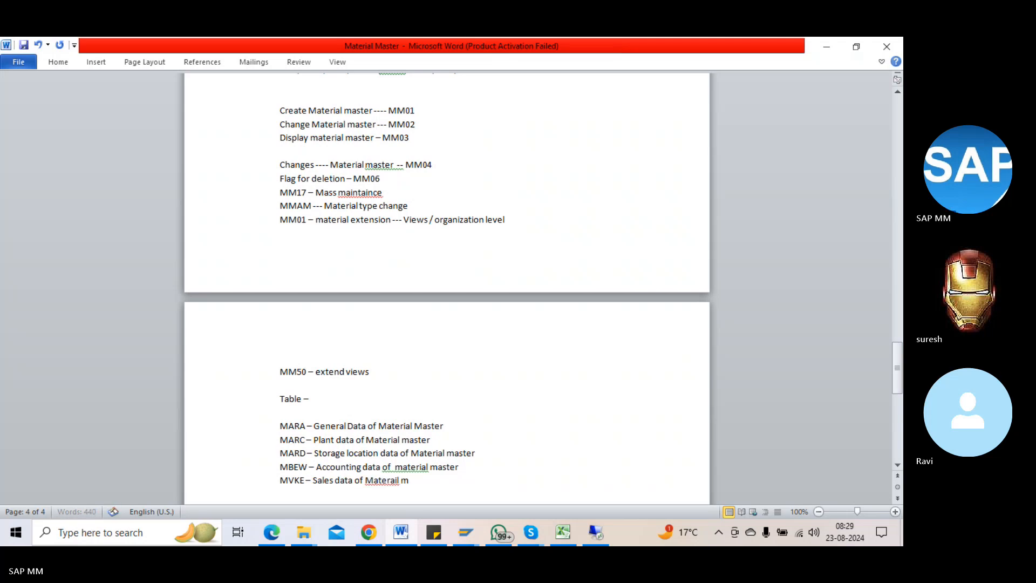
key(BackSpace)
key(BackSpace)
key(BackSpace)
key(BackSpace)
key(BackSpace)
text(ial master)
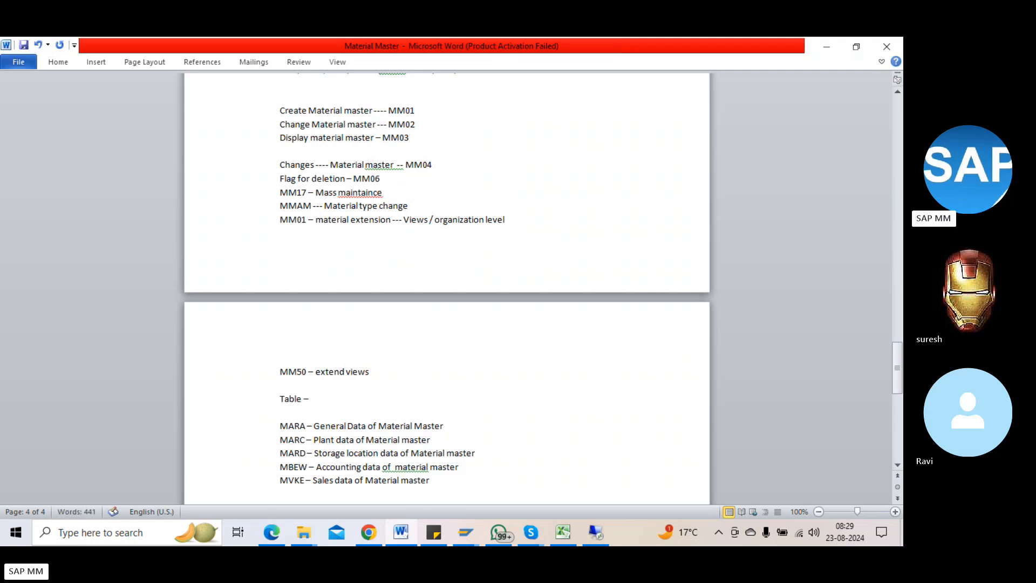
key(Return)
Step: Type 'MAKT - Material description' and 'MARM --- unit of measure of Material master' lines, fixing typos
text(mAKT)
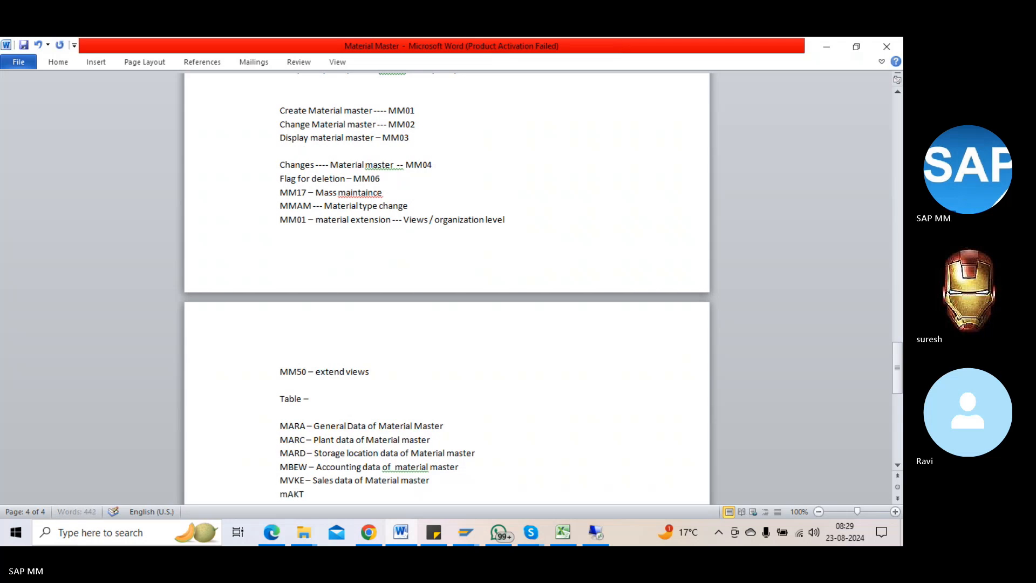
key(BackSpace)
key(BackSpace)
key(BackSpace)
text(M)
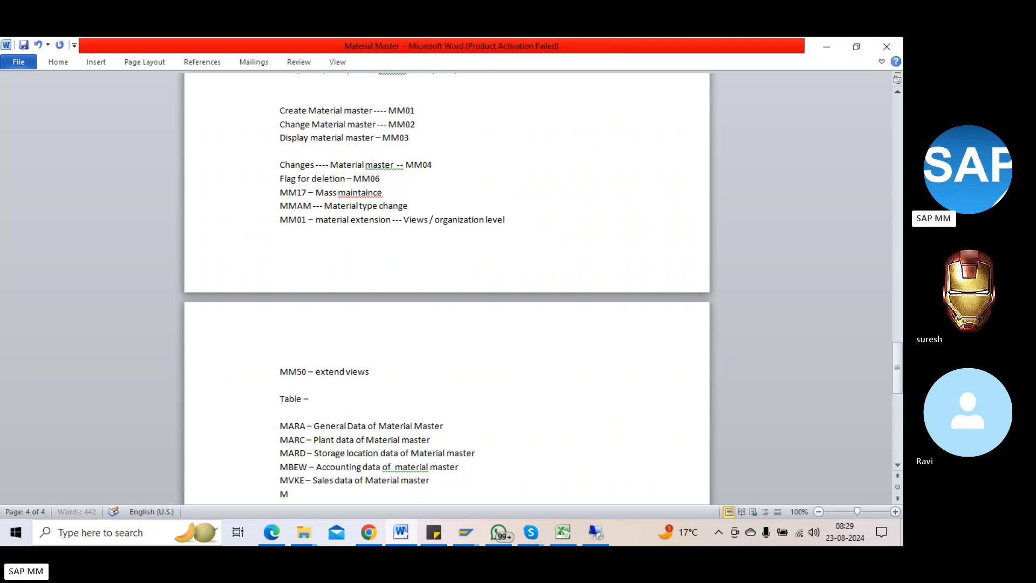
text(AK - Materail de)
key(BackSpace)
key(BackSpace)
key(BackSpace)
key(BackSpace)
key(BackSpace)
key(BackSpace)
text(ial description -)
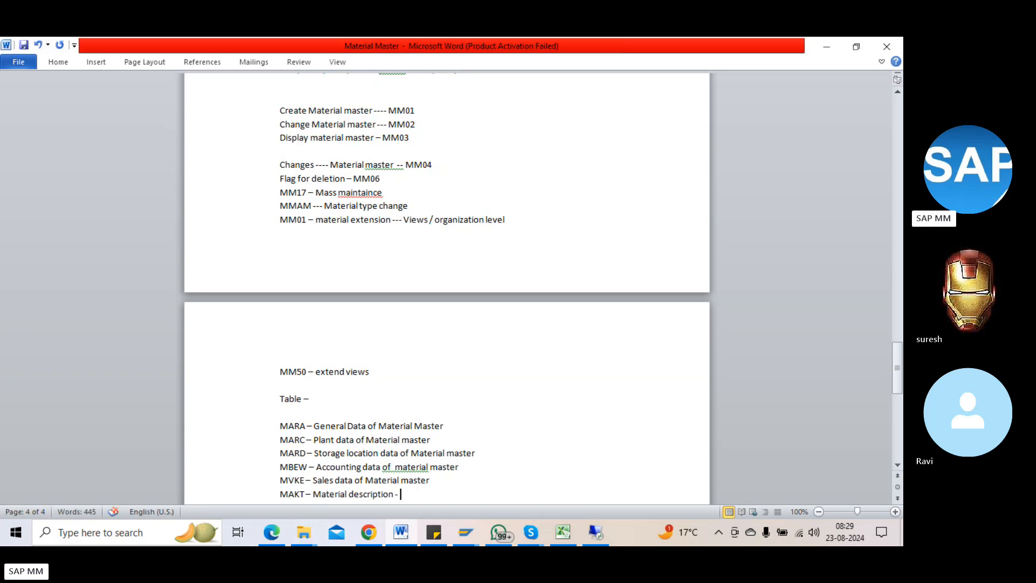
key(Return)
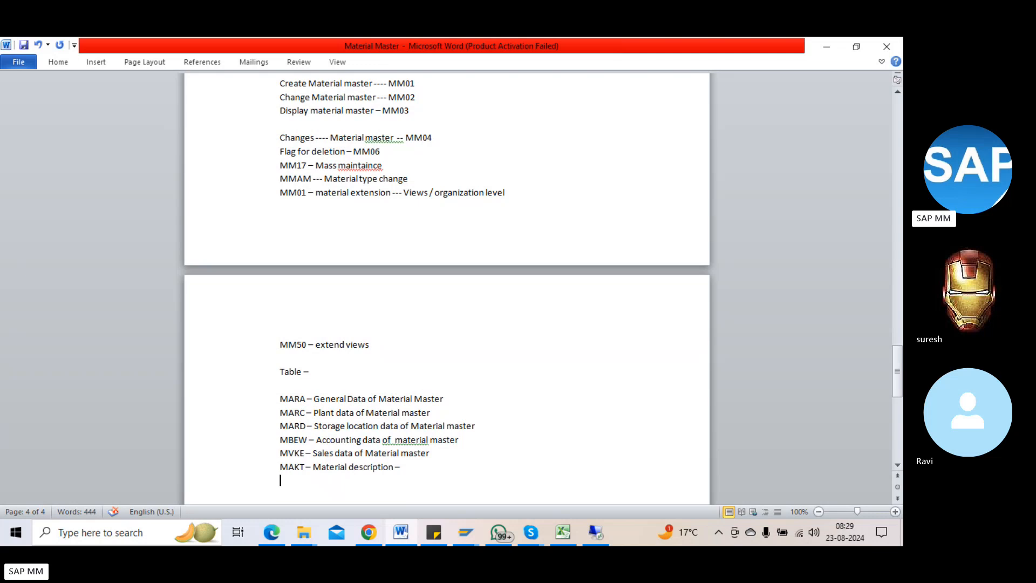
text(MARM ---)
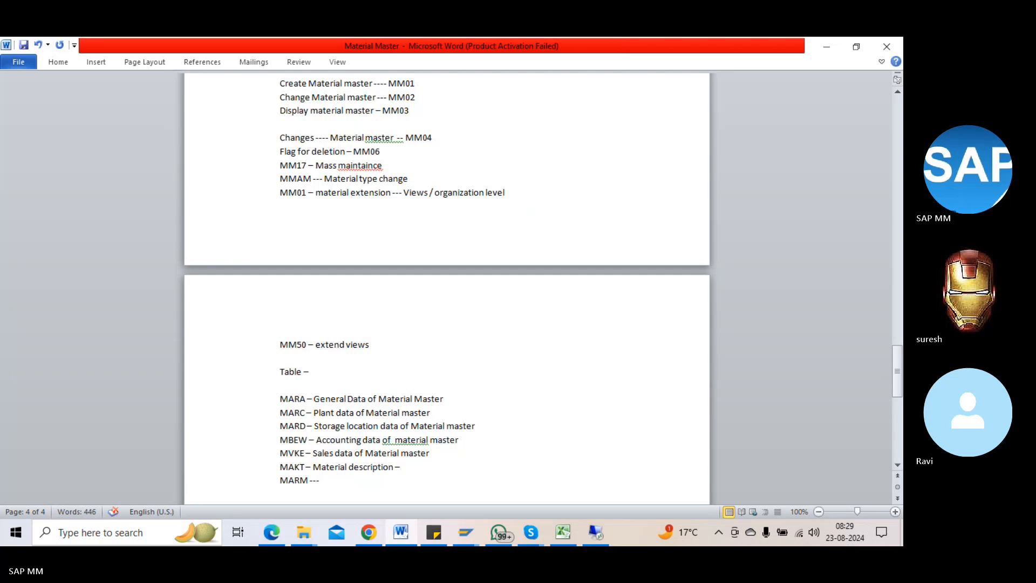
text( unit o)
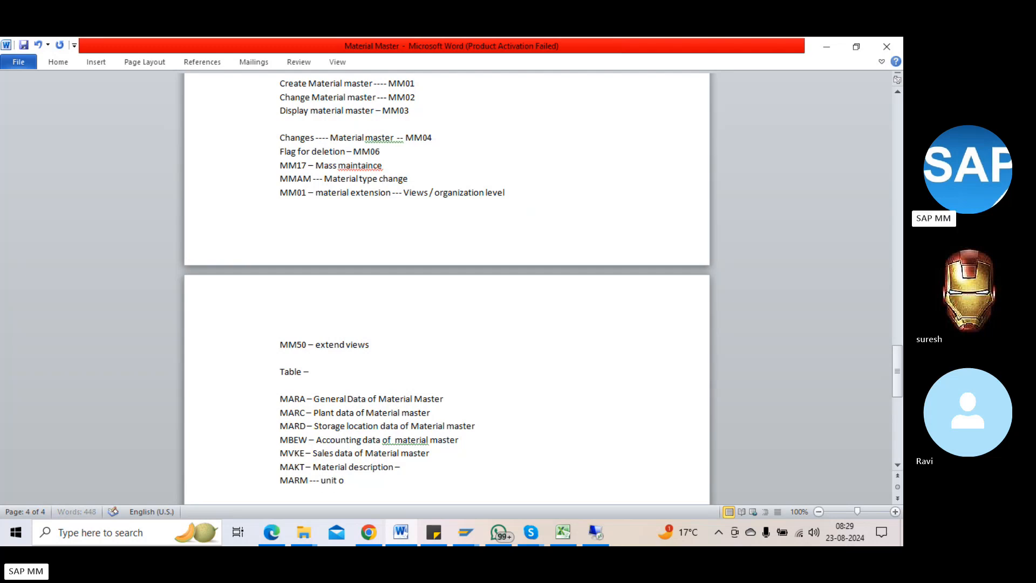
text(f measure of Materail)
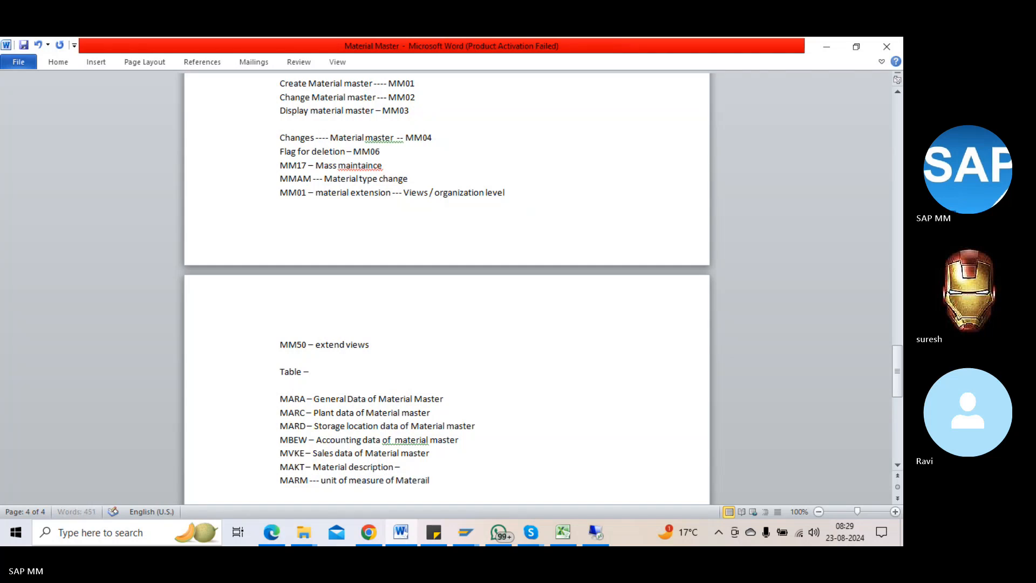
key(BackSpace)
key(BackSpace)
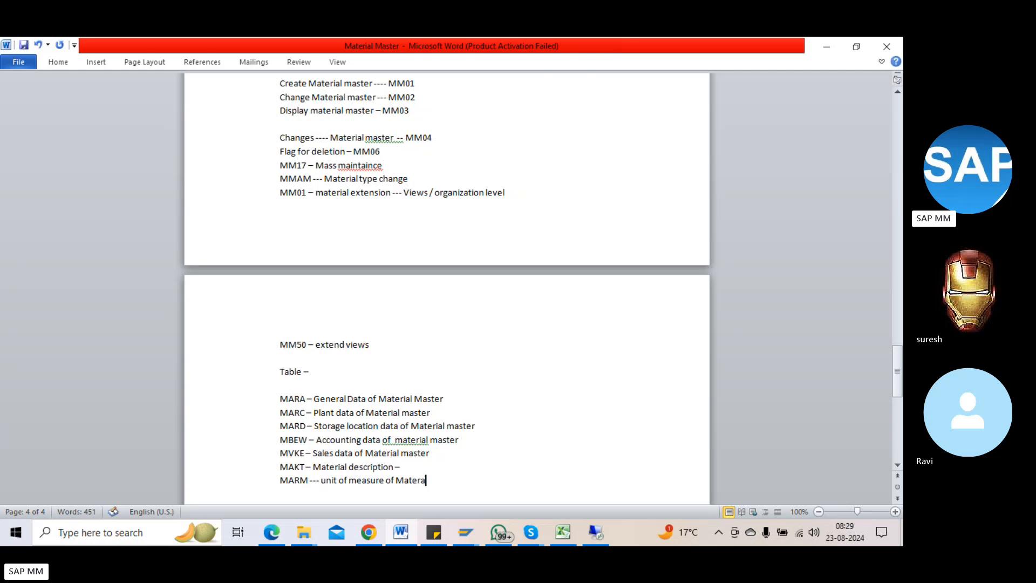
key(BackSpace)
text(ial mas)
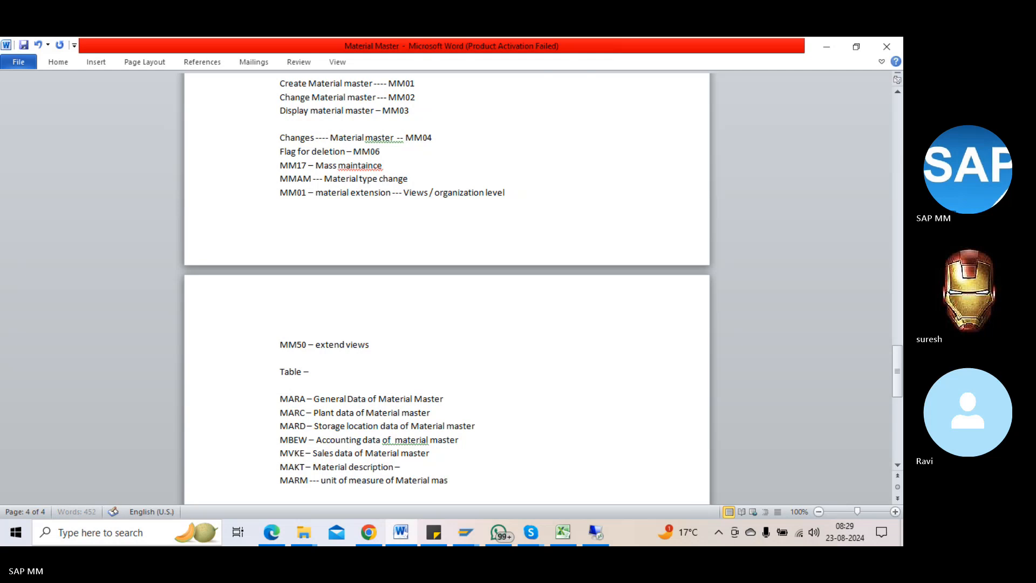
text(ter)
key(Return)
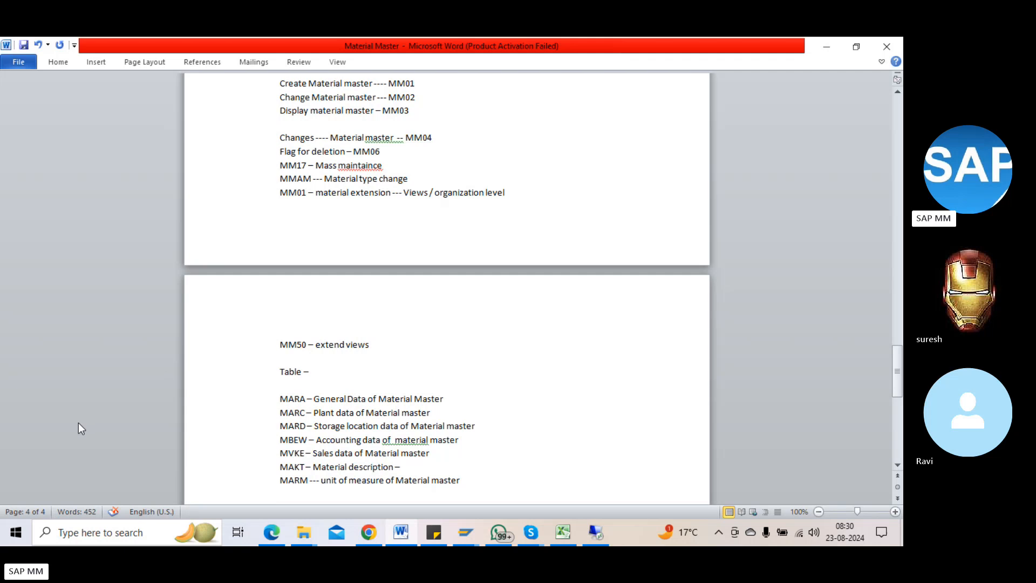
Step: Bring SAP forward, start SE16, and open table MARA for selection
click(598, 532)
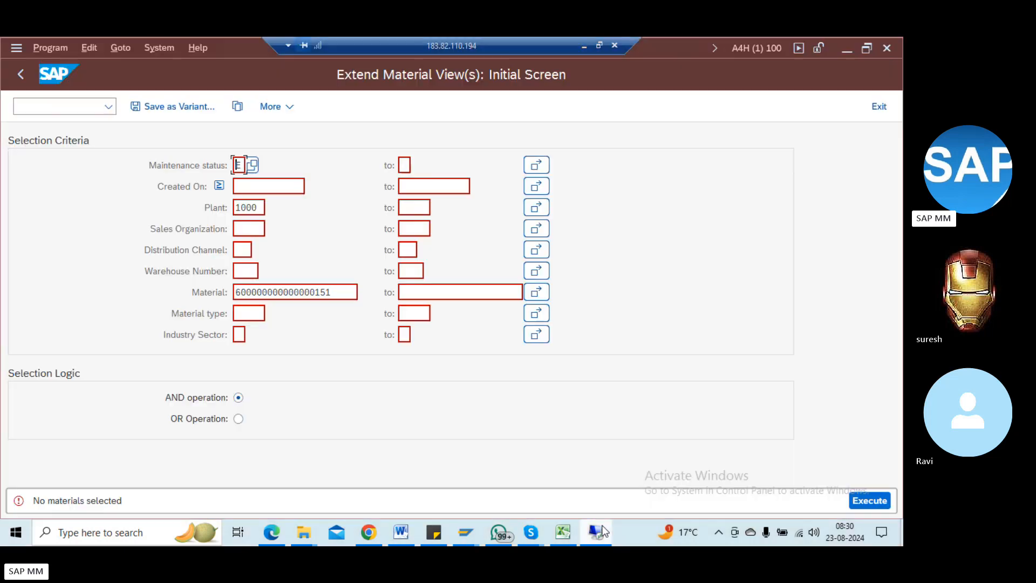
click(50, 100)
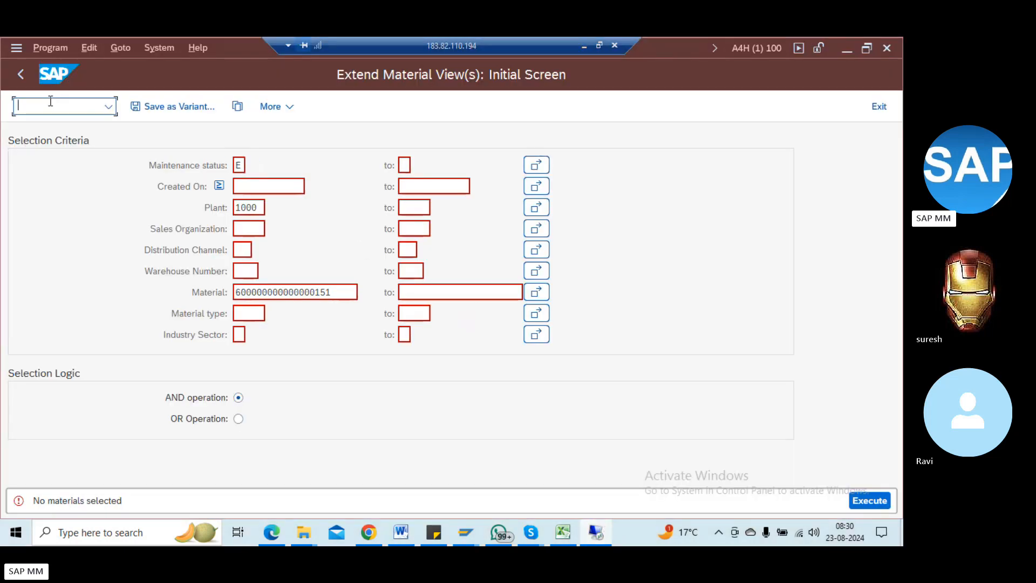
text(/nse16)
key(Return)
text(mara)
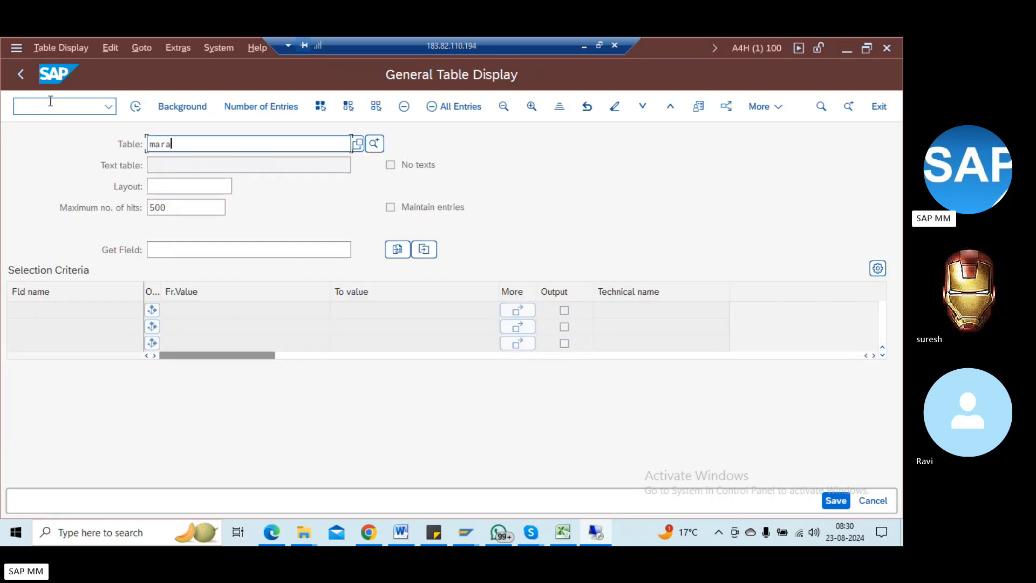
key(Return)
Step: Clear the stray Material entry and switch the table to MARC
text(m)
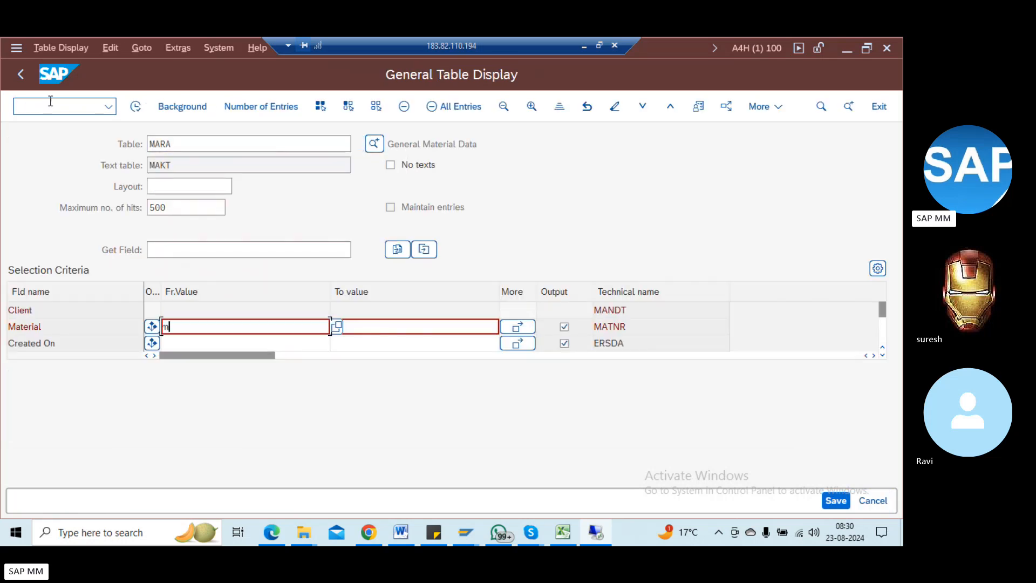
key(BackSpace)
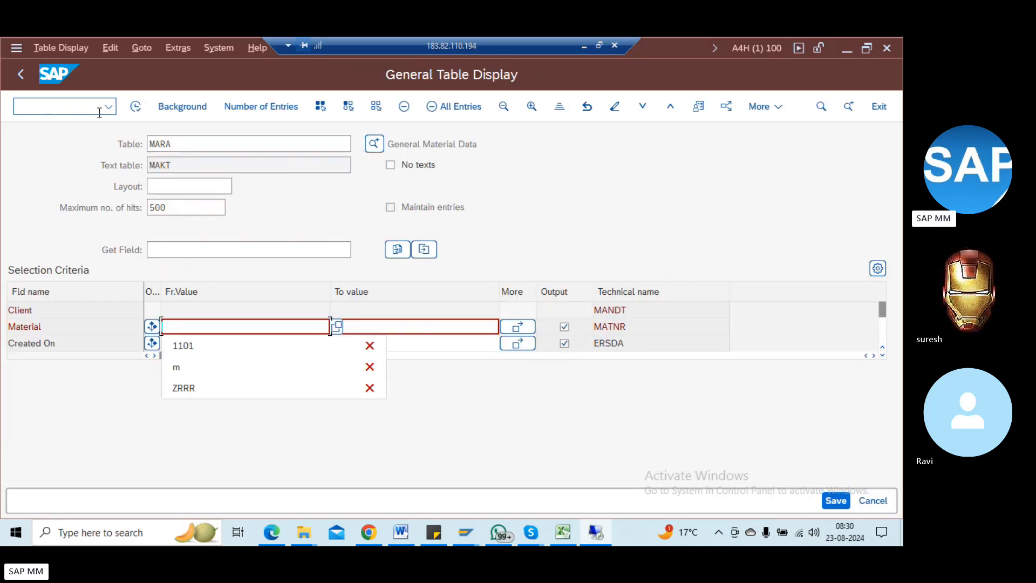
click(213, 143)
key(BackSpace)
text(c)
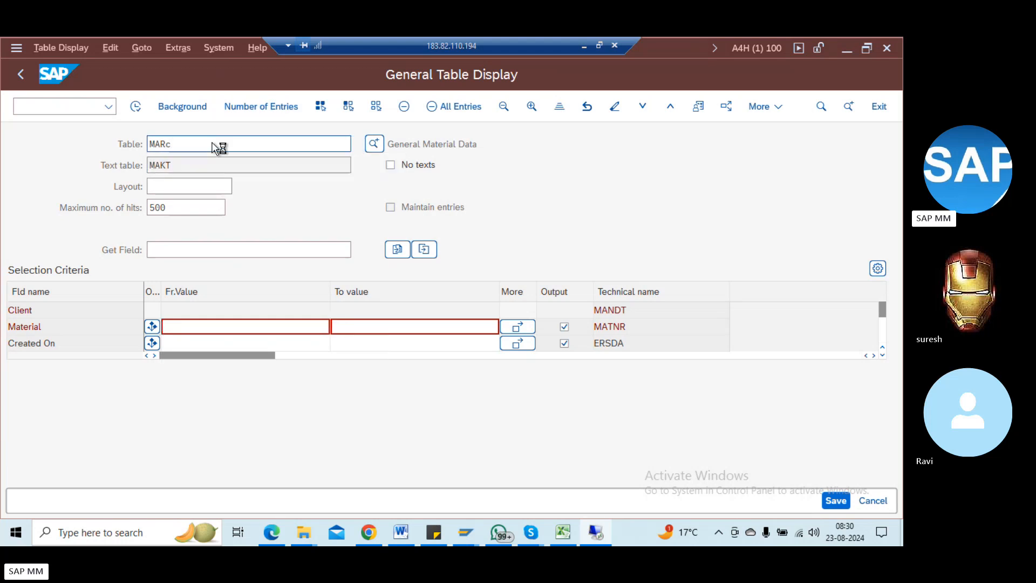
key(Return)
Step: Change the table to MAKT, then return to SAP's command field
click(213, 143)
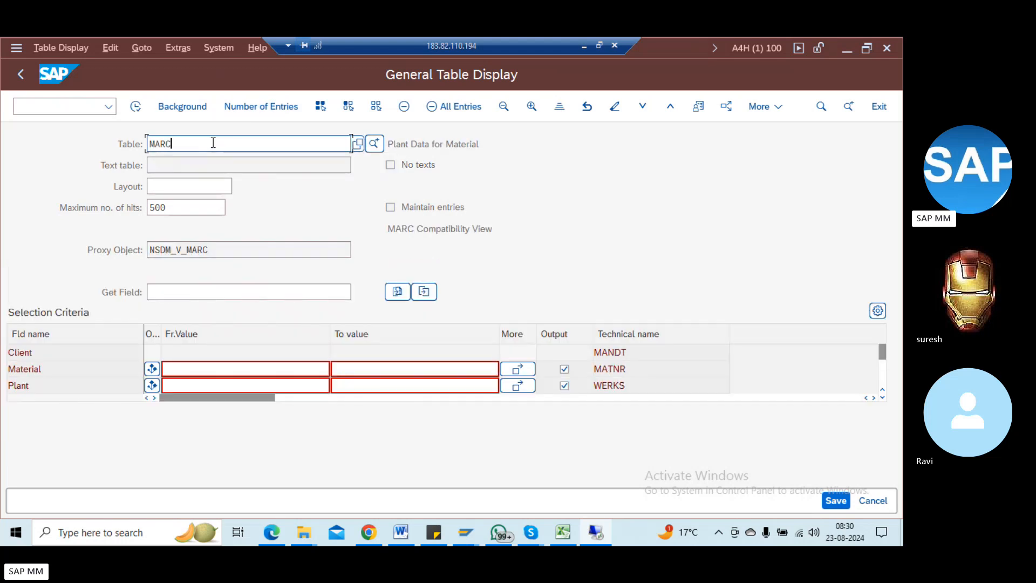
key(BackSpace)
key(BackSpace)
text(kt)
key(Return)
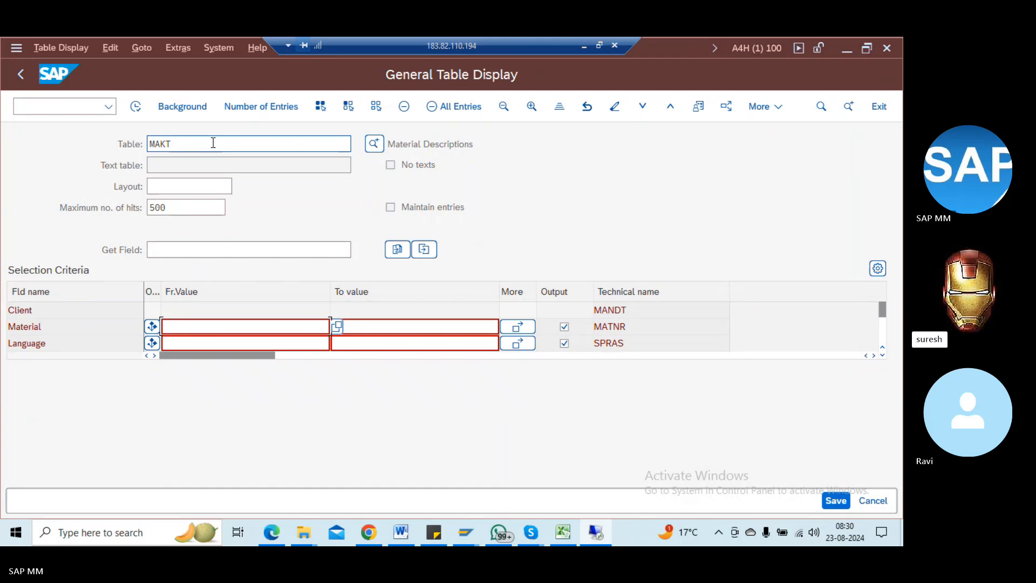
click(210, 145)
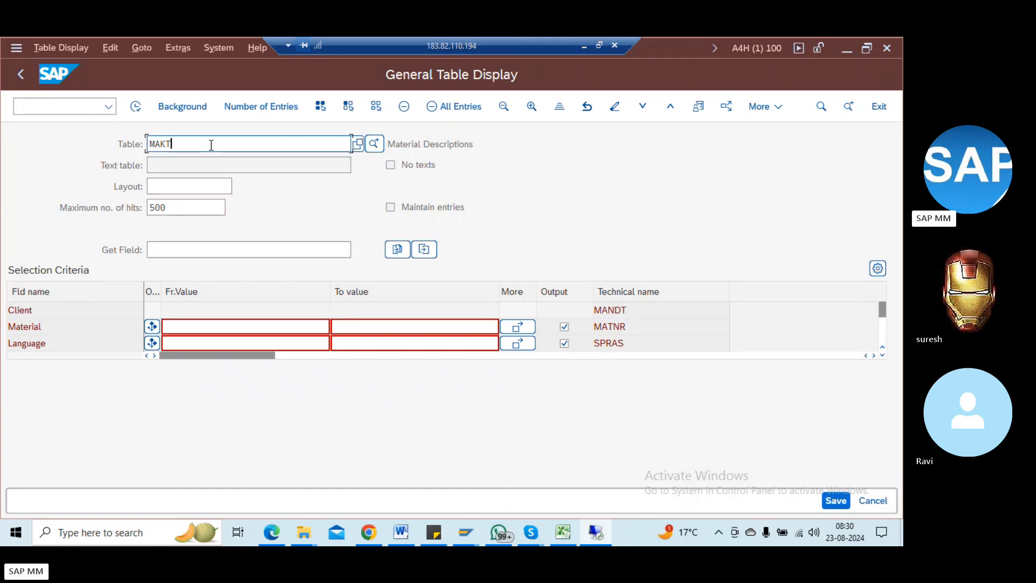
key(alt+Tab)
key(alt+Tab)
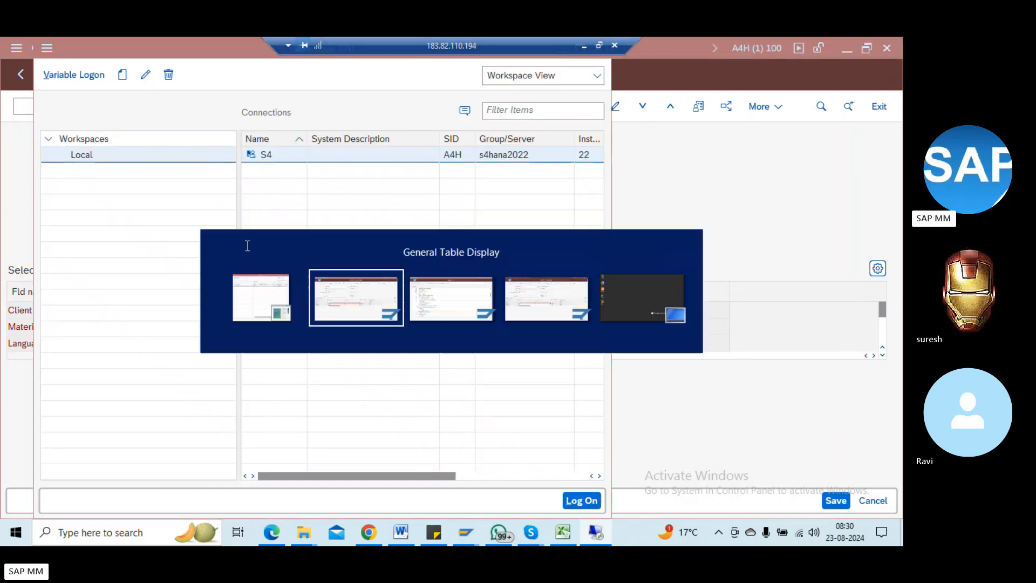
key(alt+Tab)
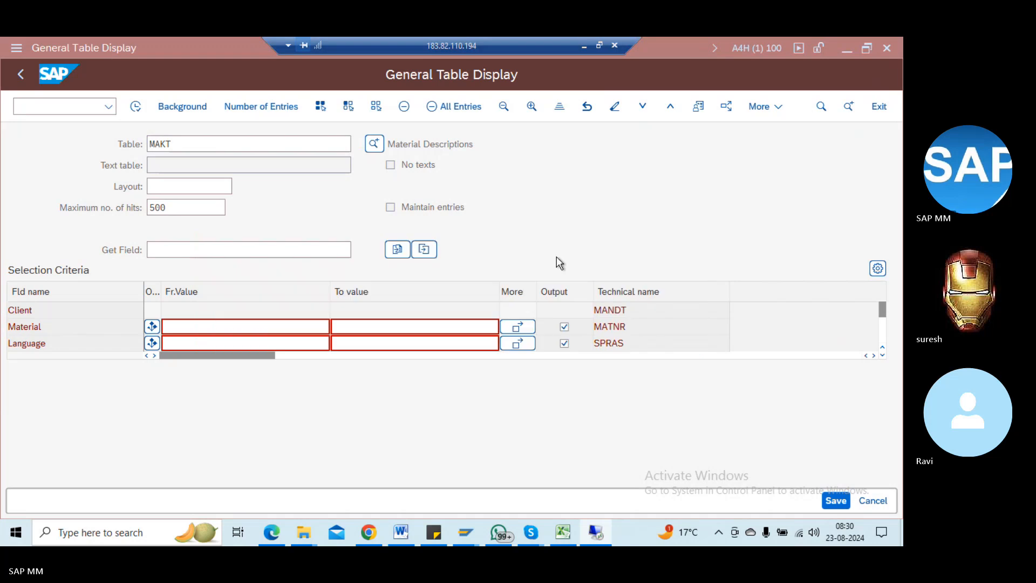
key(alt+Tab)
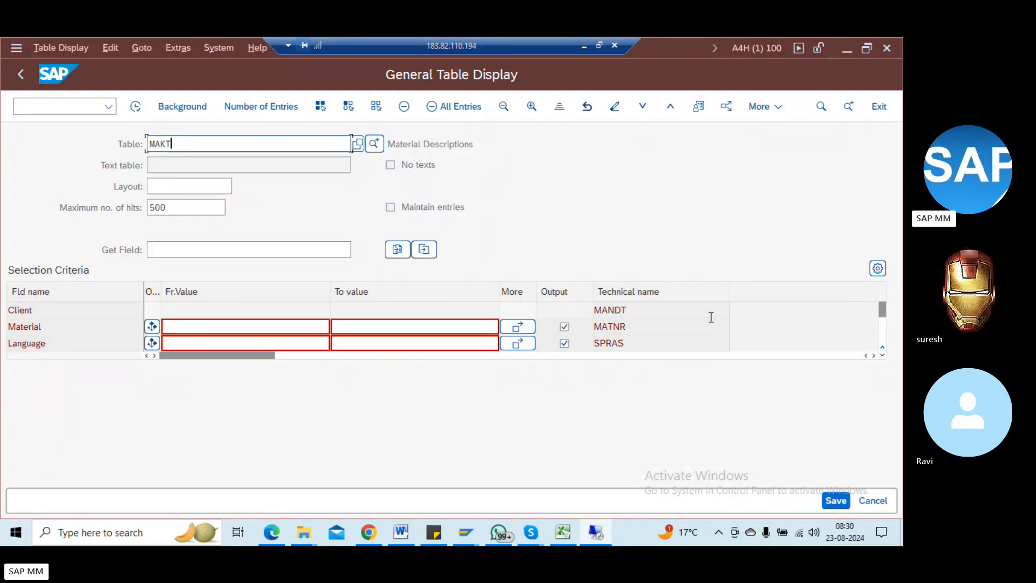
click(54, 101)
Step: Leave table display with /n and open the MM03 display material transaction
text(/n)
key(Return)
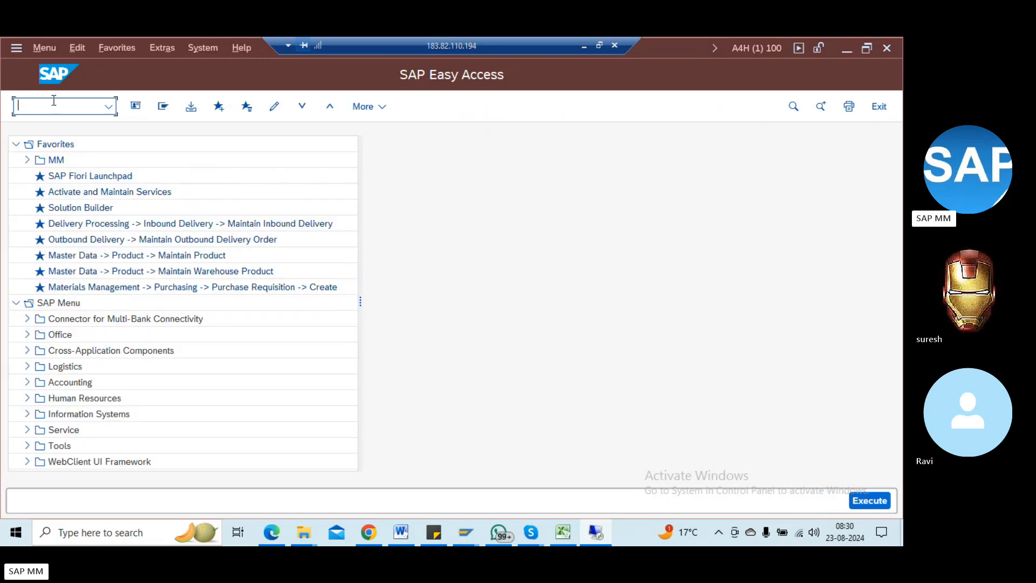
text(mm03)
key(Return)
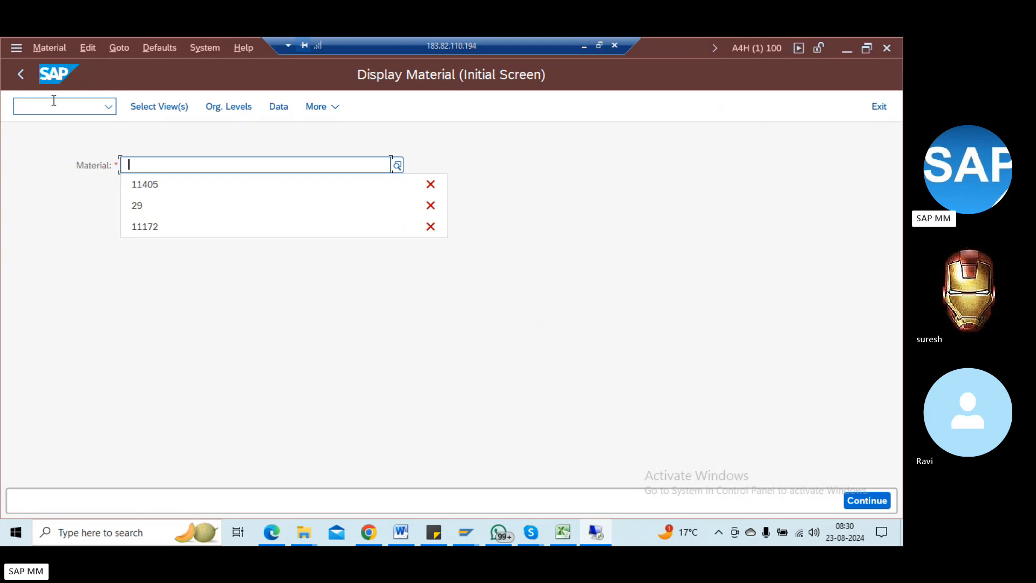
Step: Start MM01 and set the material type to ZRRR Raw materials - RRR
click(54, 100)
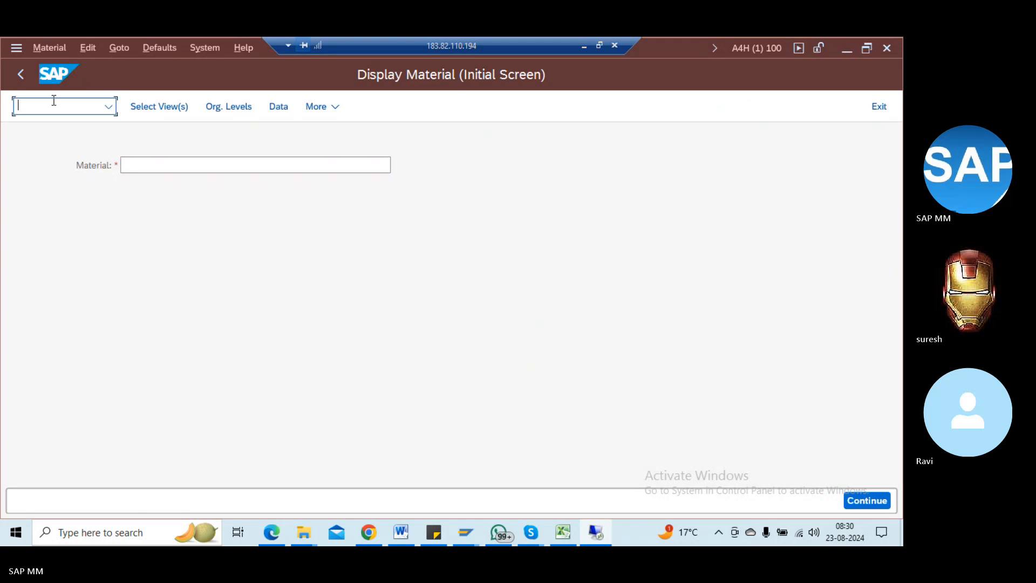
text(/nmm01)
key(Return)
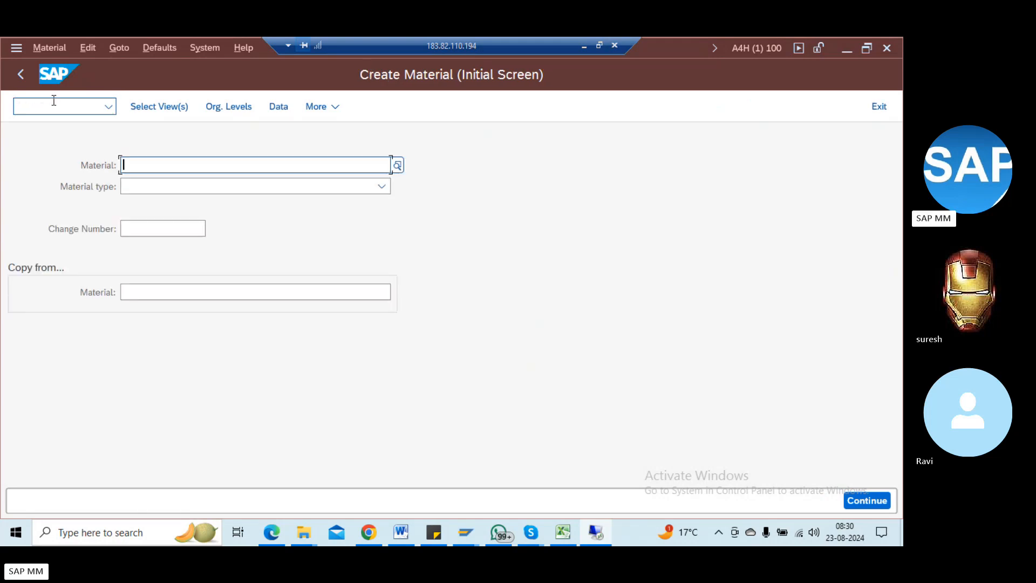
key(Tab)
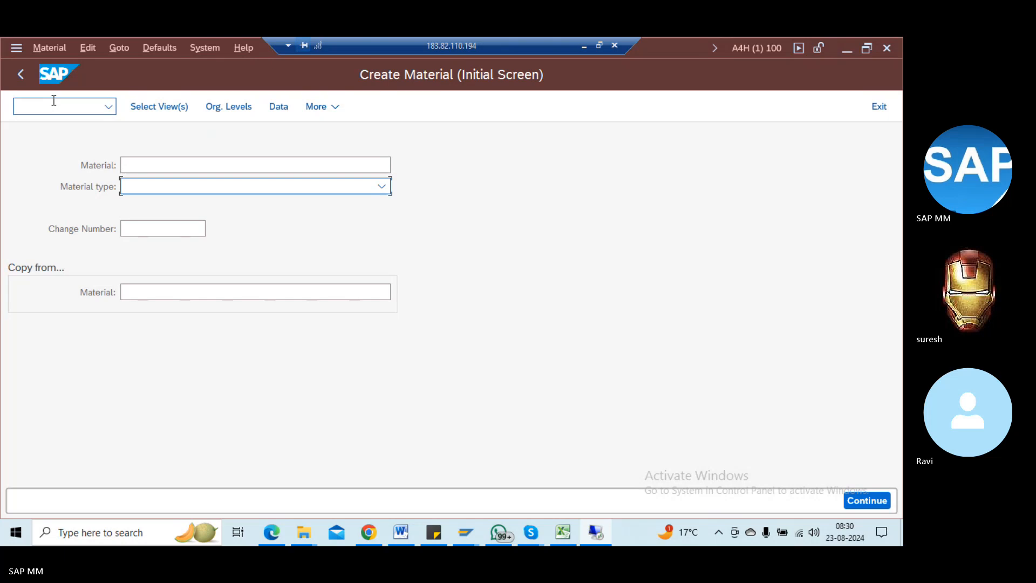
text(m)
key(BackSpace)
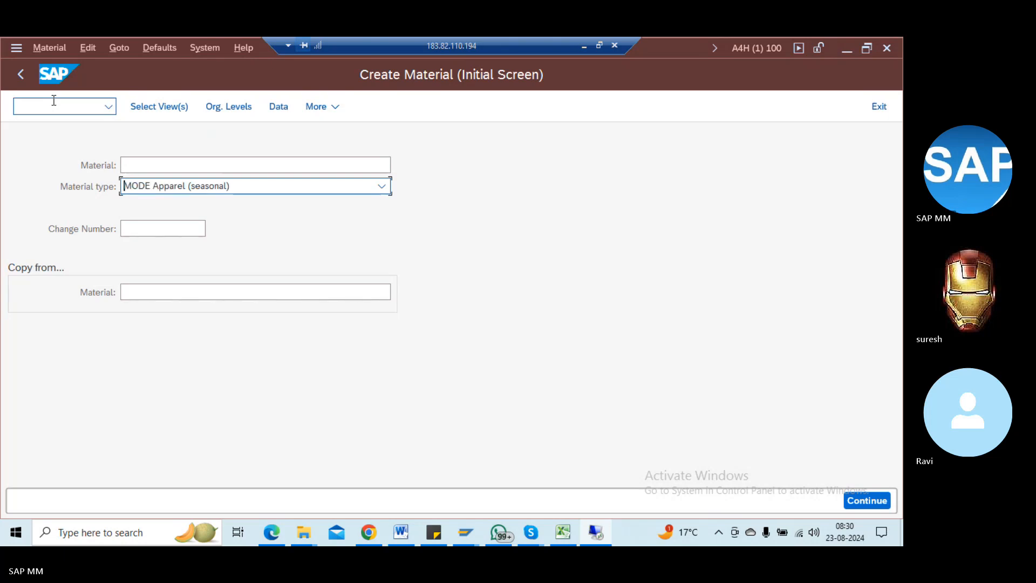
Step: Confirm ZRRR raw materials as the material type and accept the selected views
text(zrrr)
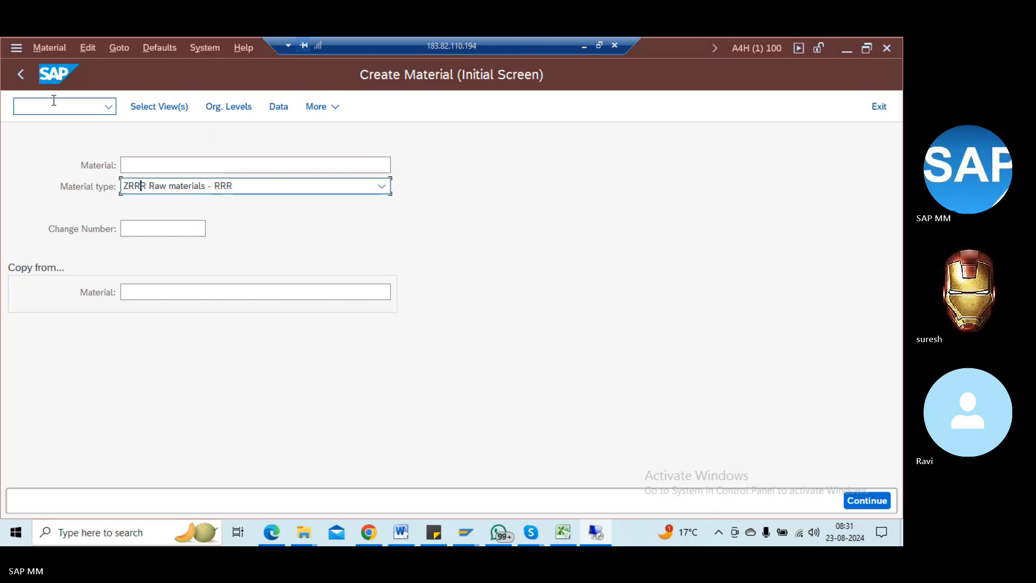
key(Return)
key(Return)
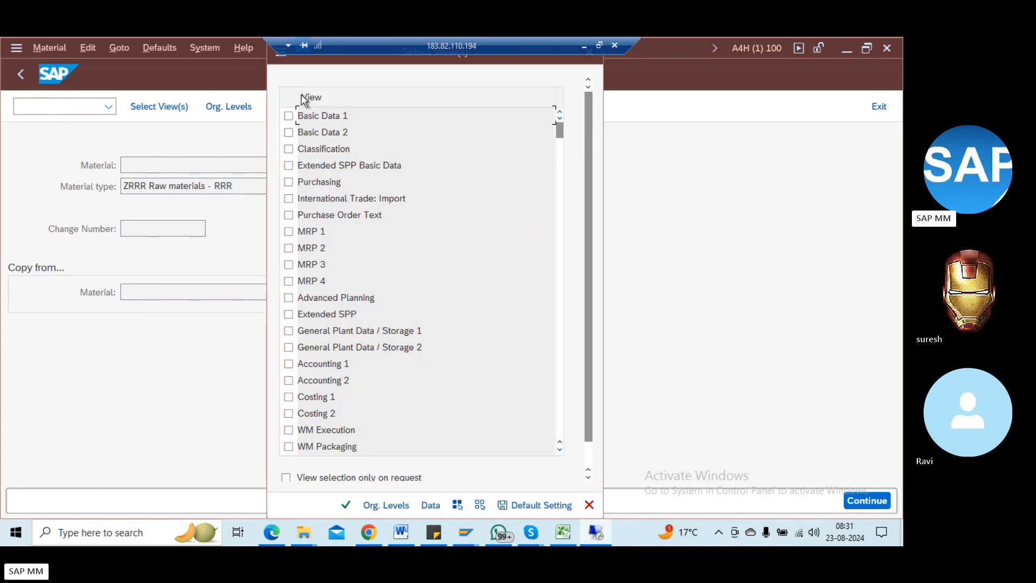
click(293, 115)
key(Return)
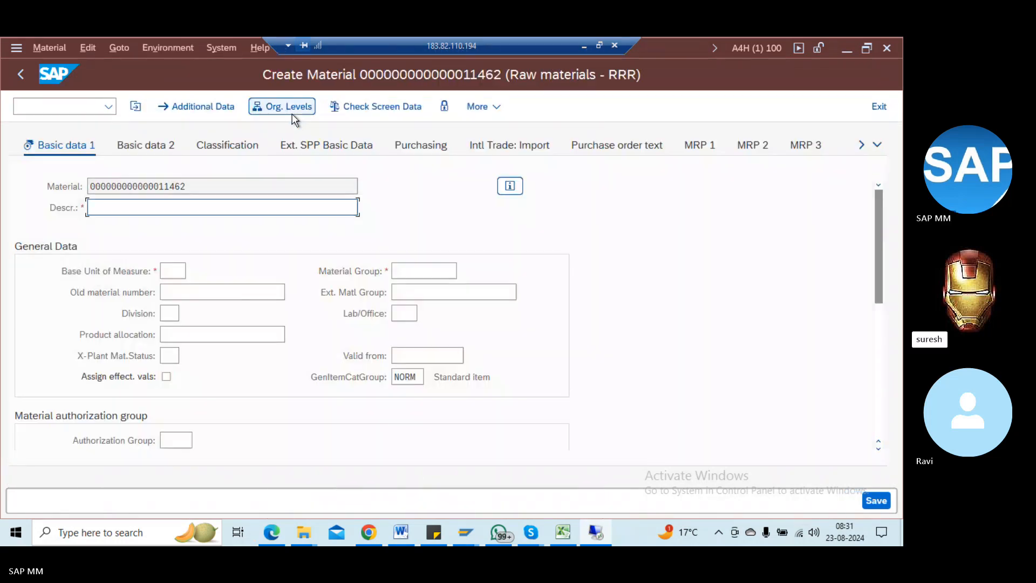
Step: Enter 'material' as the material description from previous entries
click(243, 205)
key(space)
key(Down)
key(Return)
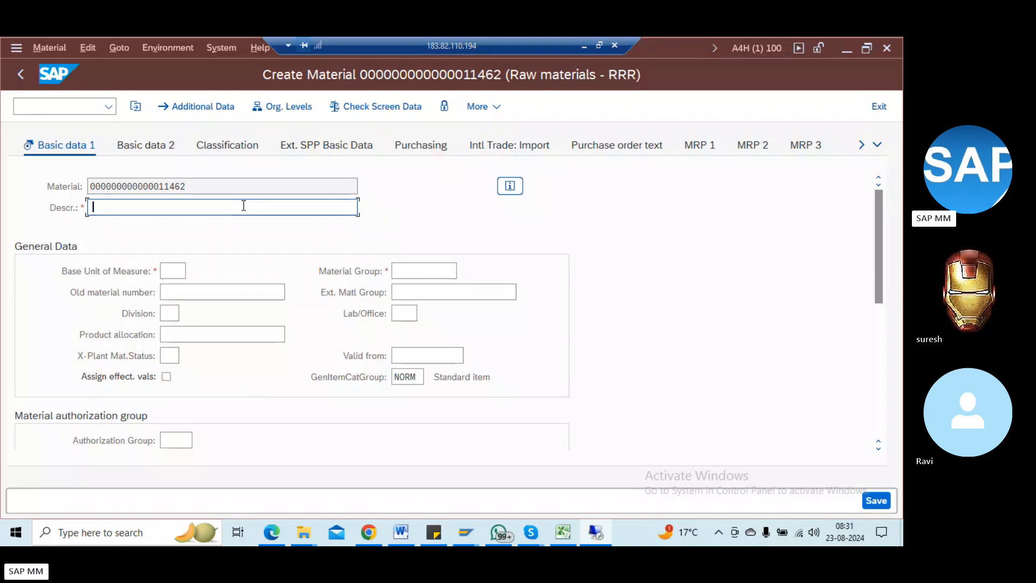
key(Return)
Step: Set base unit EA and material group 00106, cancelling the exit prompt
text(ea)
key(Return)
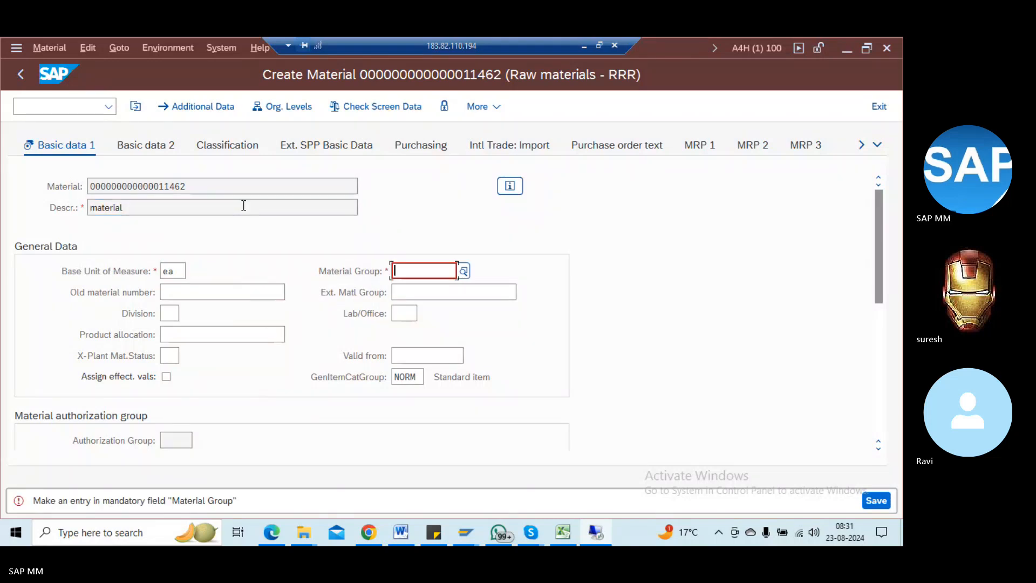
key(Down)
key(Return)
key(Return)
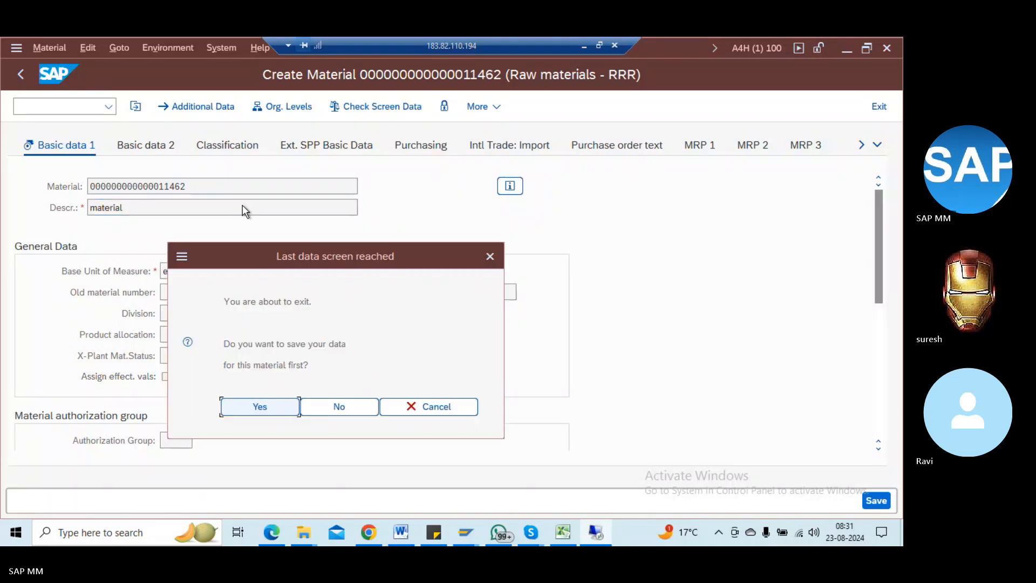
click(453, 409)
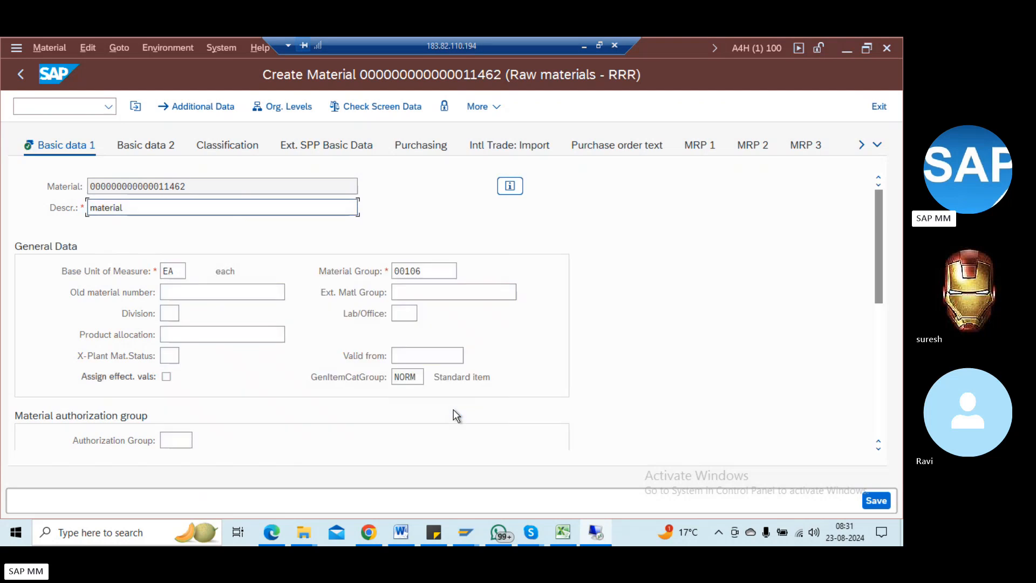
click(416, 145)
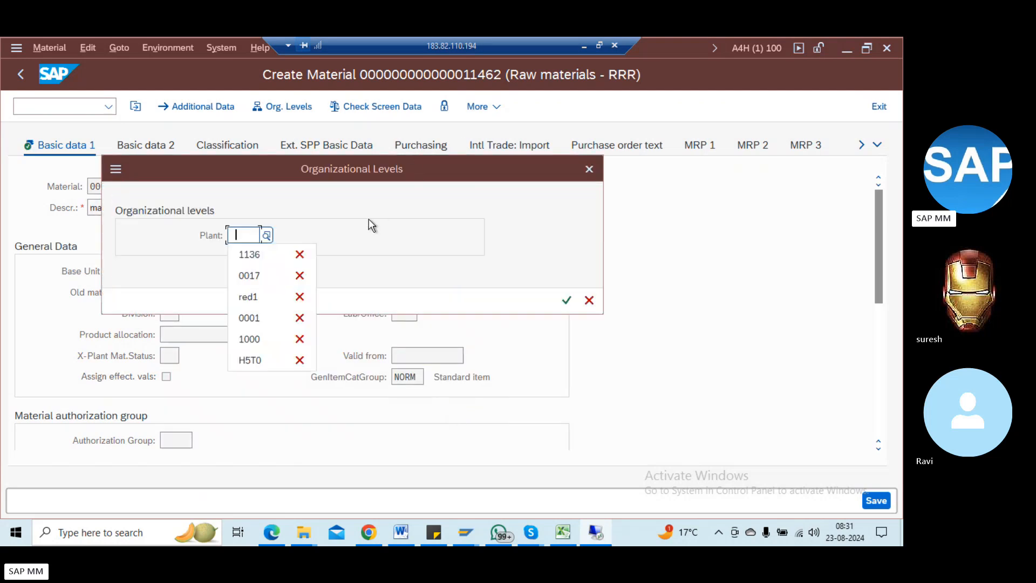
Step: Assign plant RED1 as the organizational level and cancel the exit prompt
key(Down)
key(Down)
key(Down)
key(Return)
key(Return)
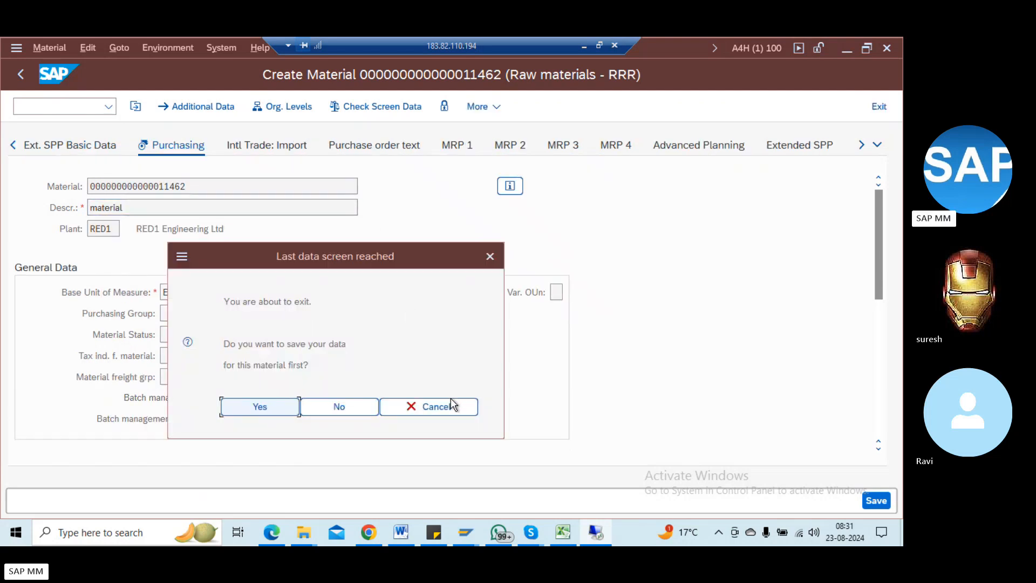
click(451, 405)
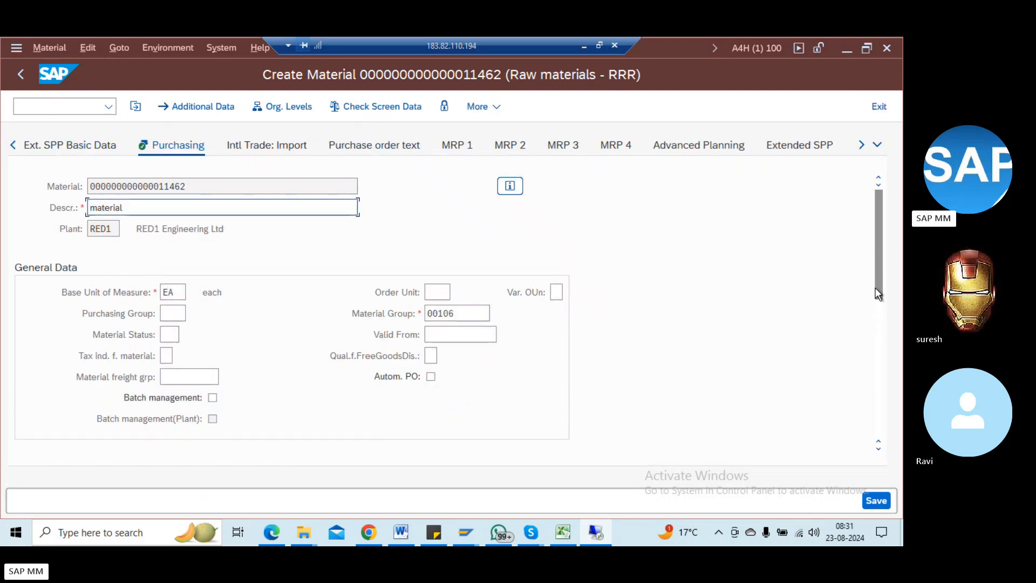
Step: Scroll through the purchasing data form to review its fields
drag(876, 290, 886, 469)
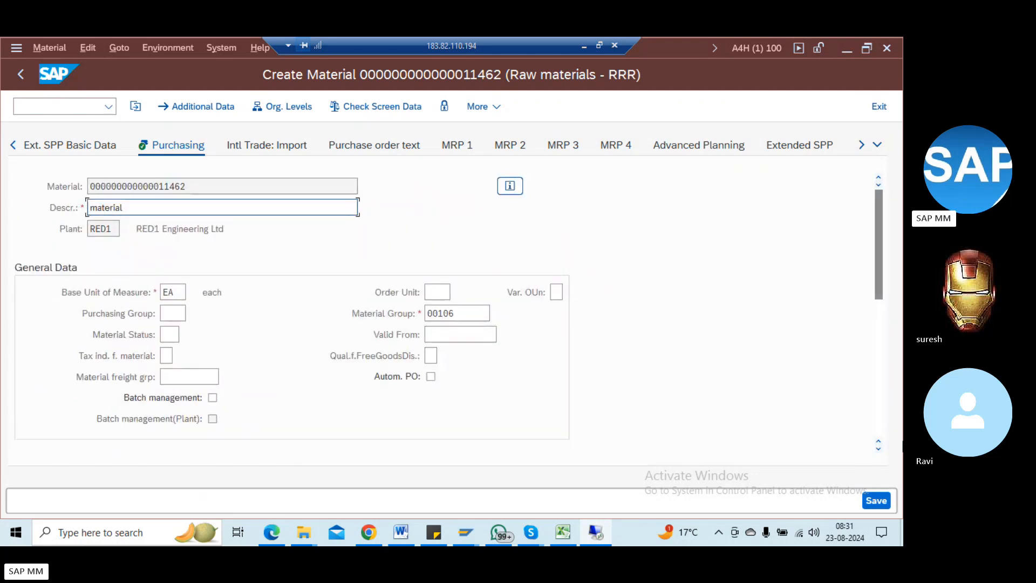
click(880, 422)
click(883, 426)
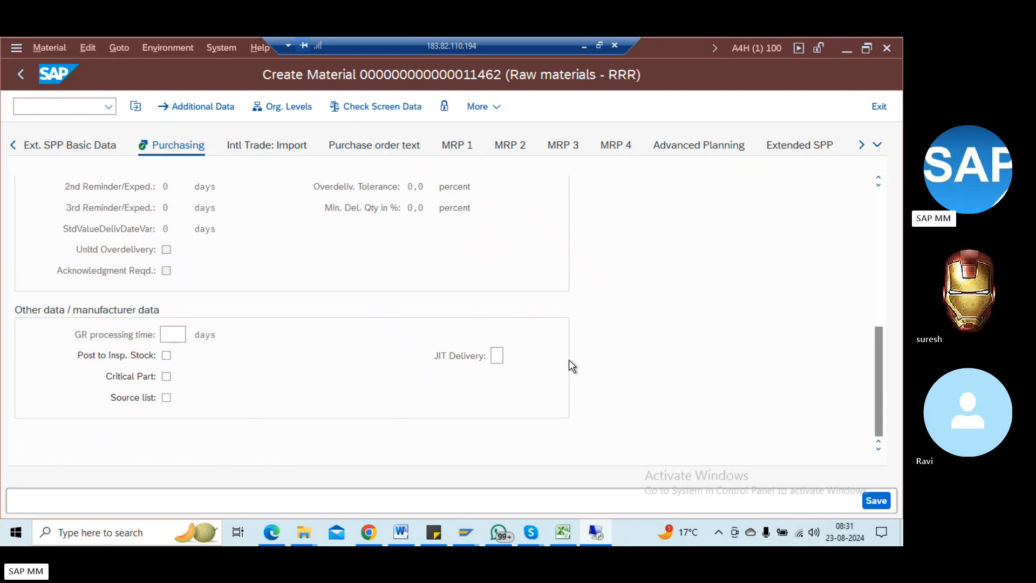
scroll(338, 397, up, 10)
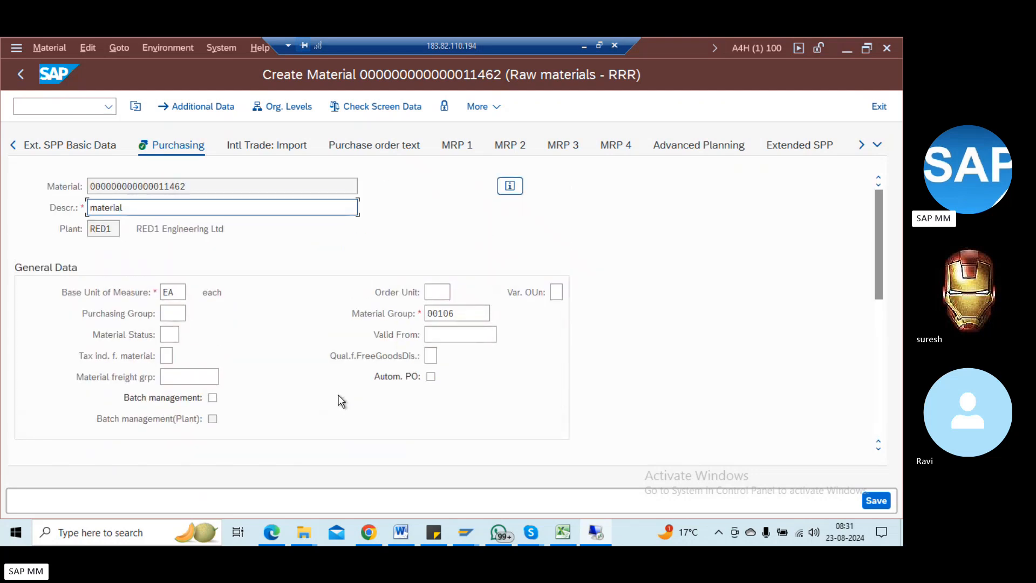
scroll(339, 397, down, 5)
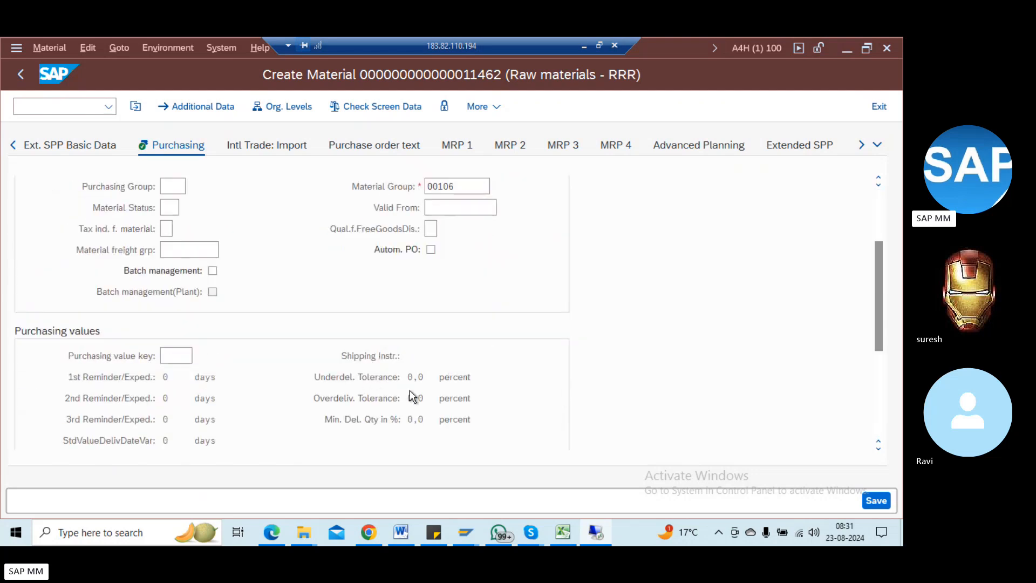
scroll(407, 402, down, 5)
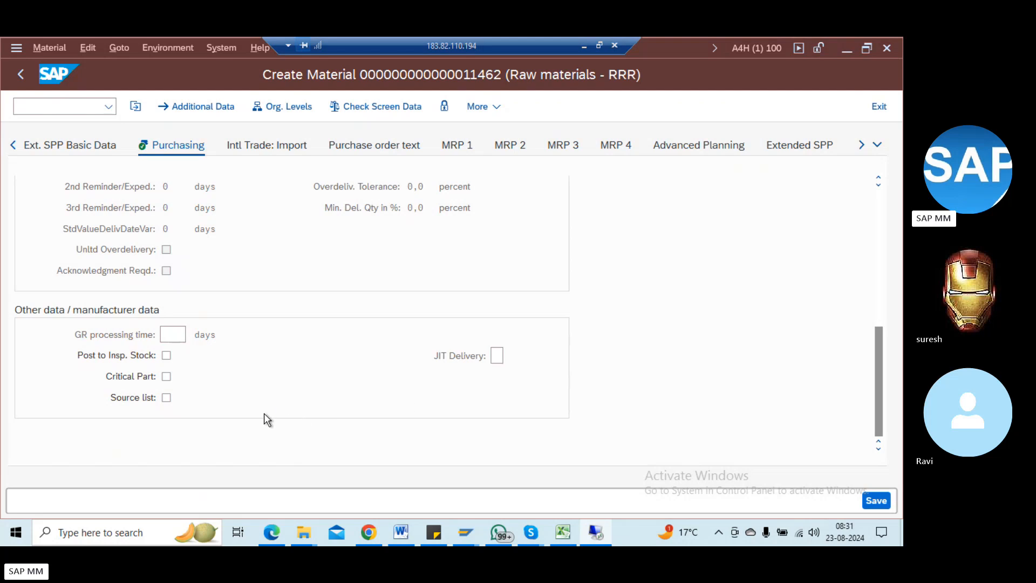
scroll(266, 362, up, 10)
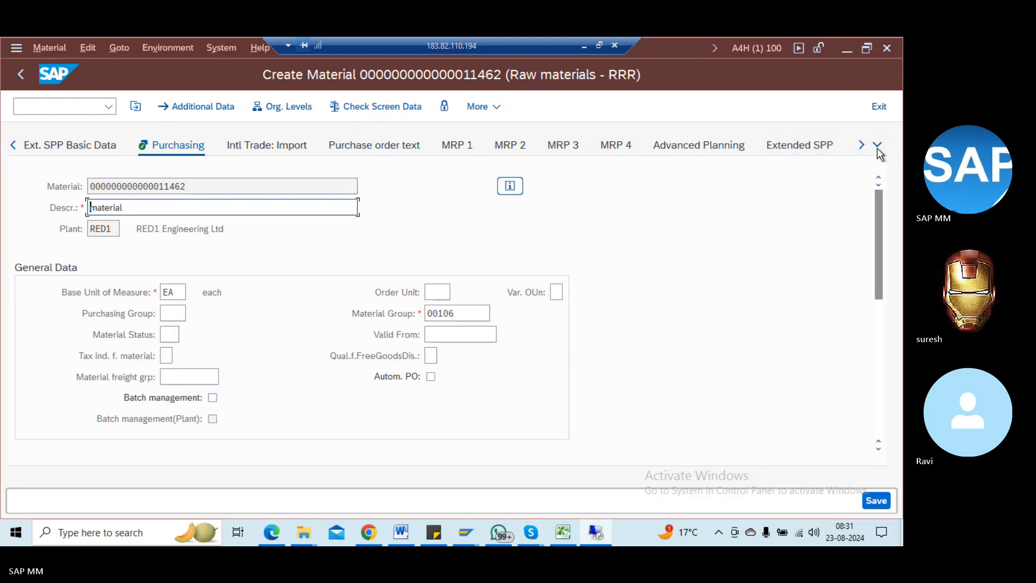
scroll(875, 179, down, 5)
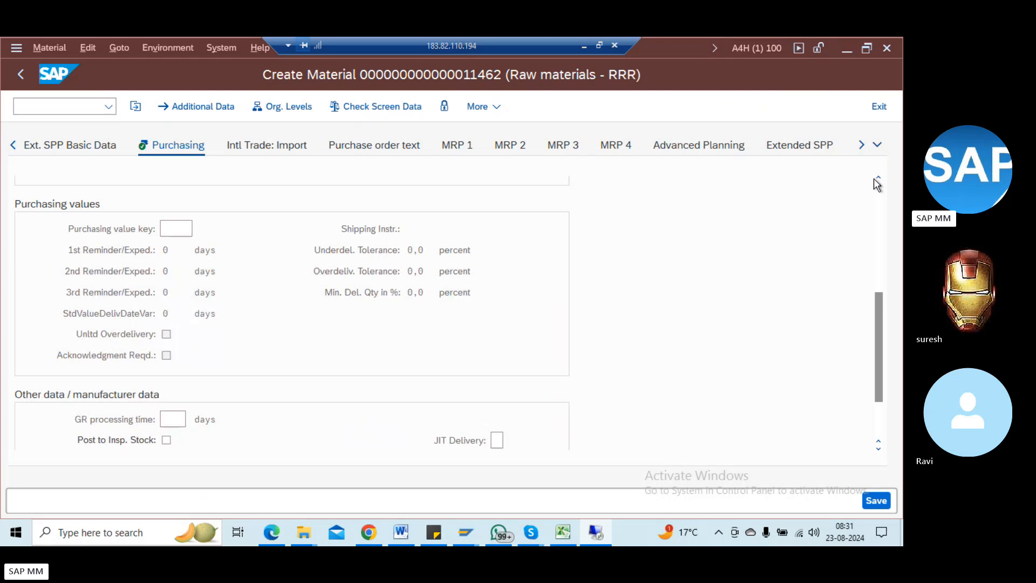
Step: Scroll the view tabs and open the Accounting 1 valuation data
click(862, 145)
click(862, 145)
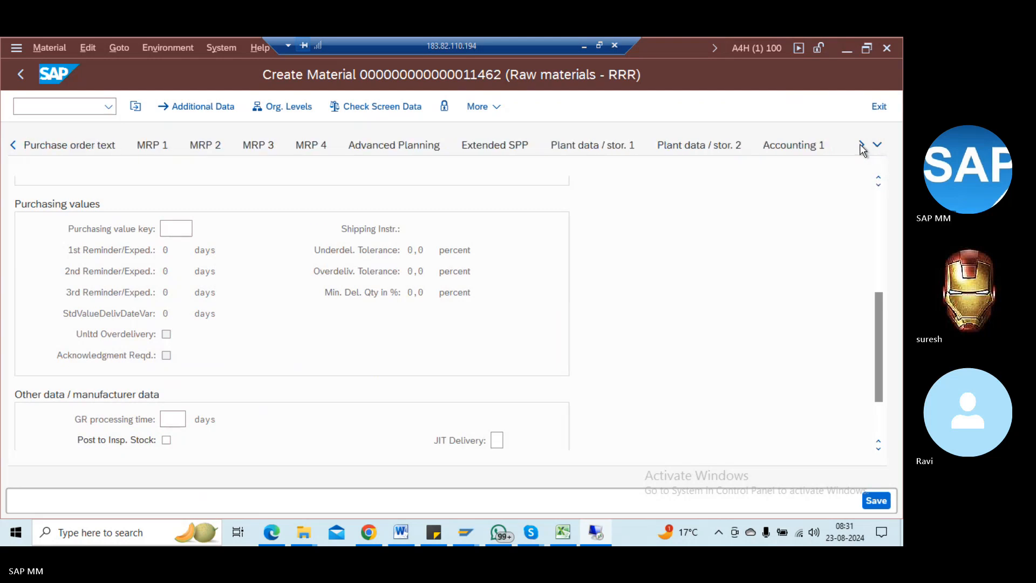
click(862, 146)
click(646, 146)
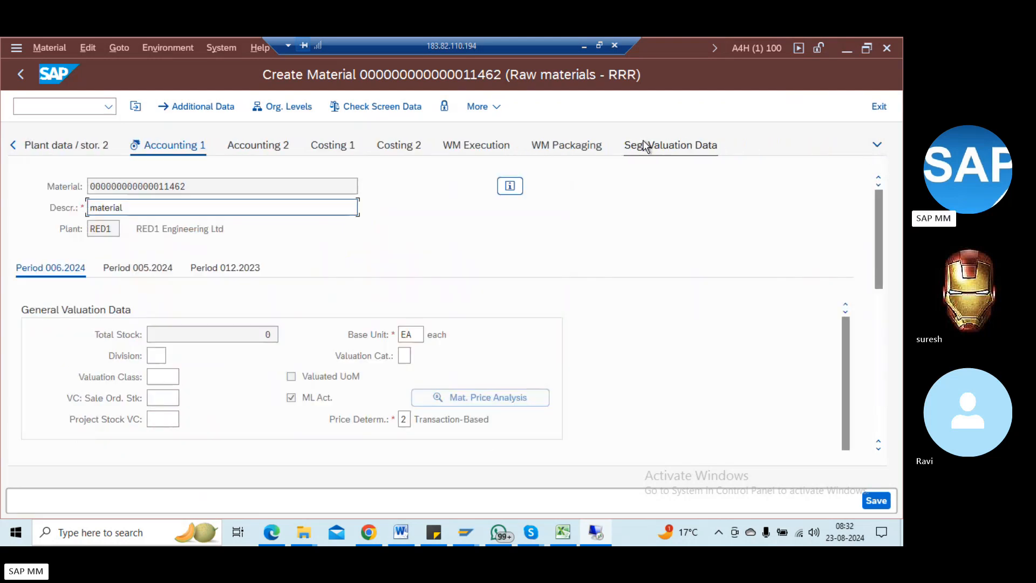
click(310, 399)
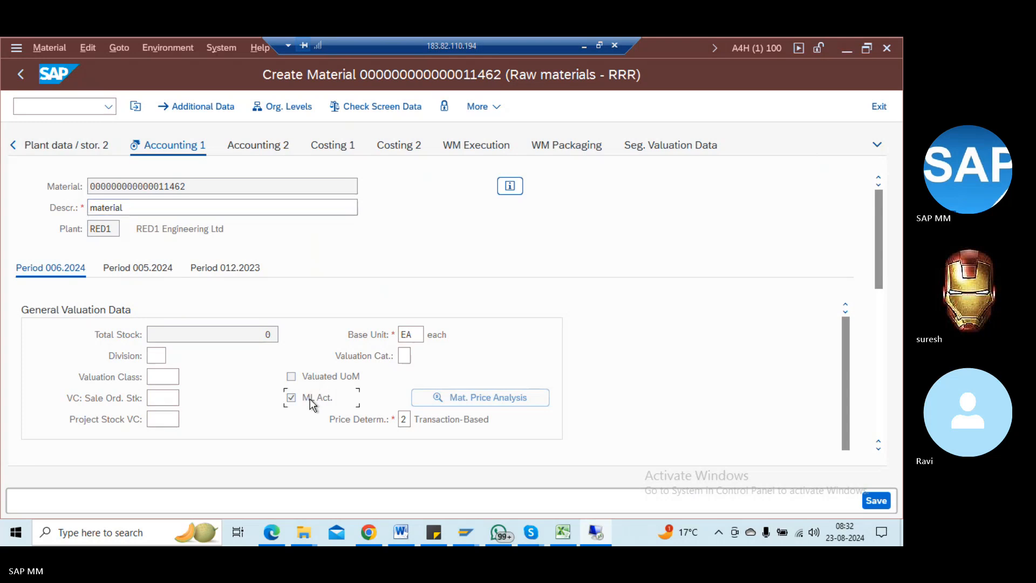
key(F1)
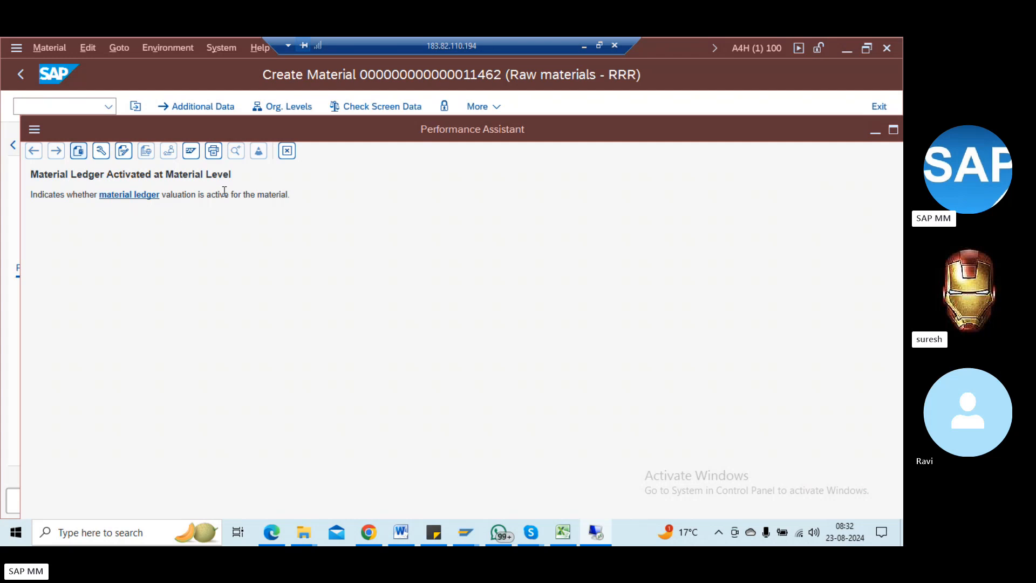
key(Escape)
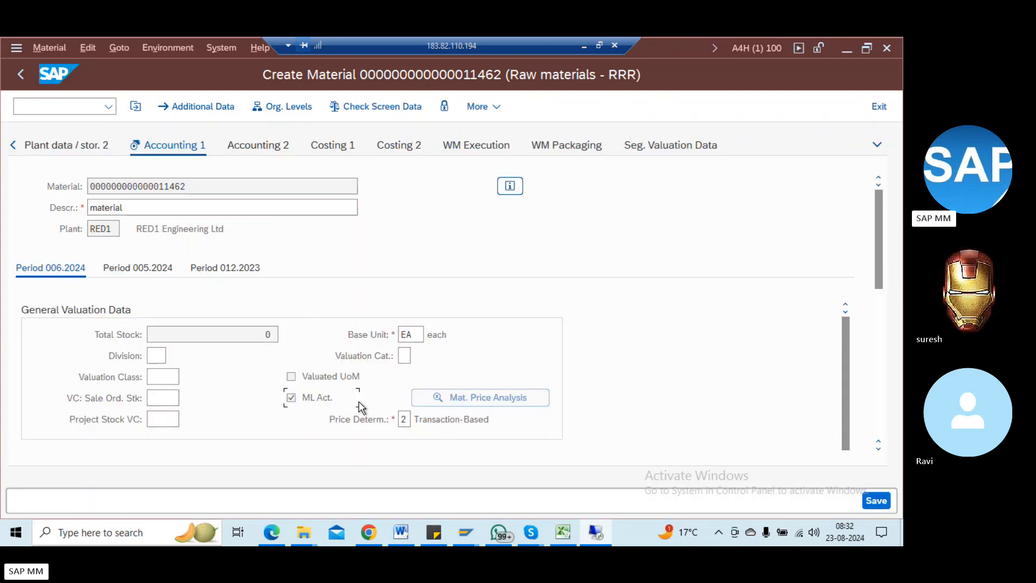
scroll(361, 407, down, 5)
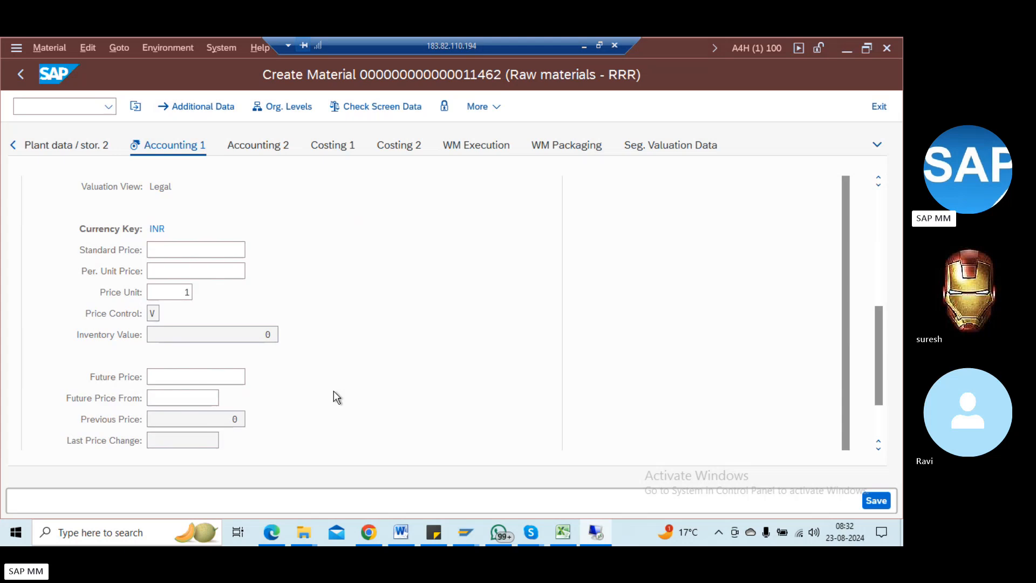
scroll(329, 361, up, 5)
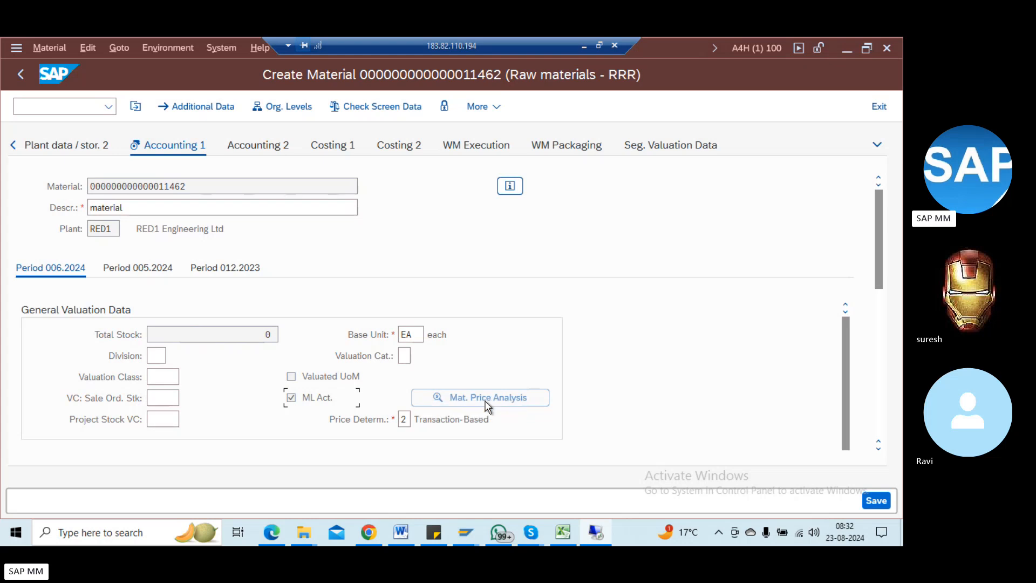
Step: Set the valuation class to 0710 Equipment 1 from the F4 list
click(164, 374)
key(F4)
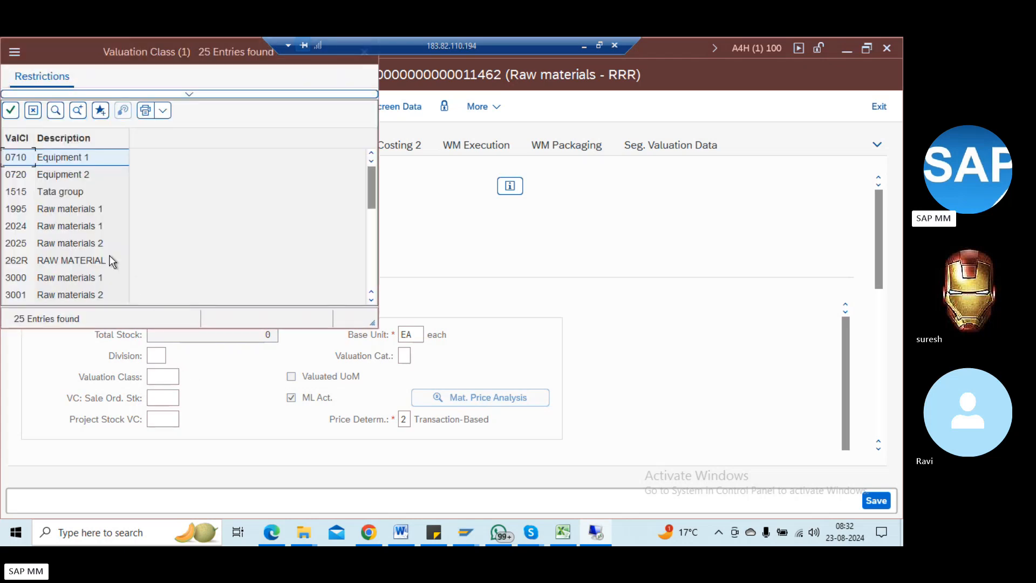
double_click(45, 161)
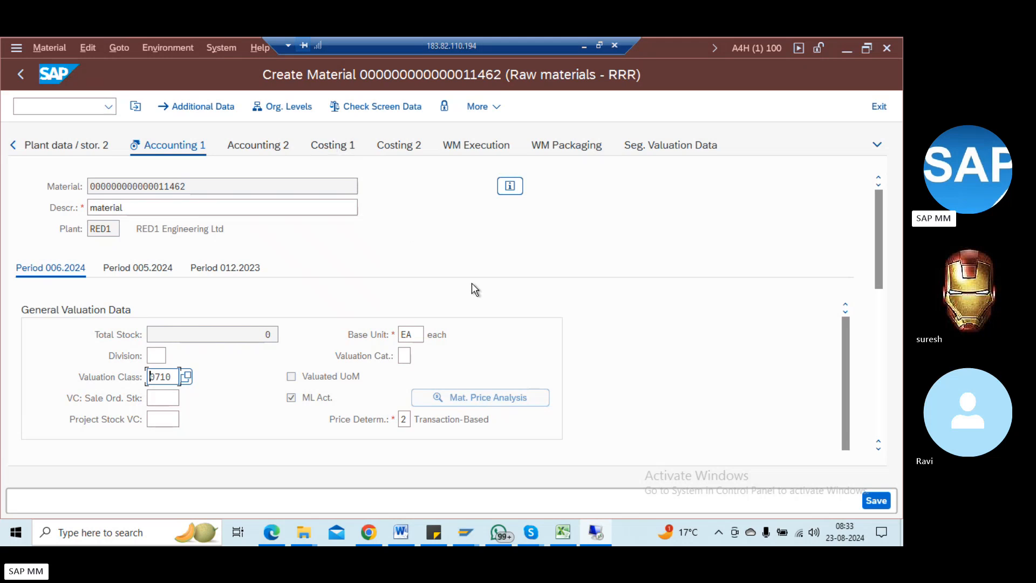
Step: Check the accounting entries, revealing the missing standard price, and cancel the save prompts
click(506, 403)
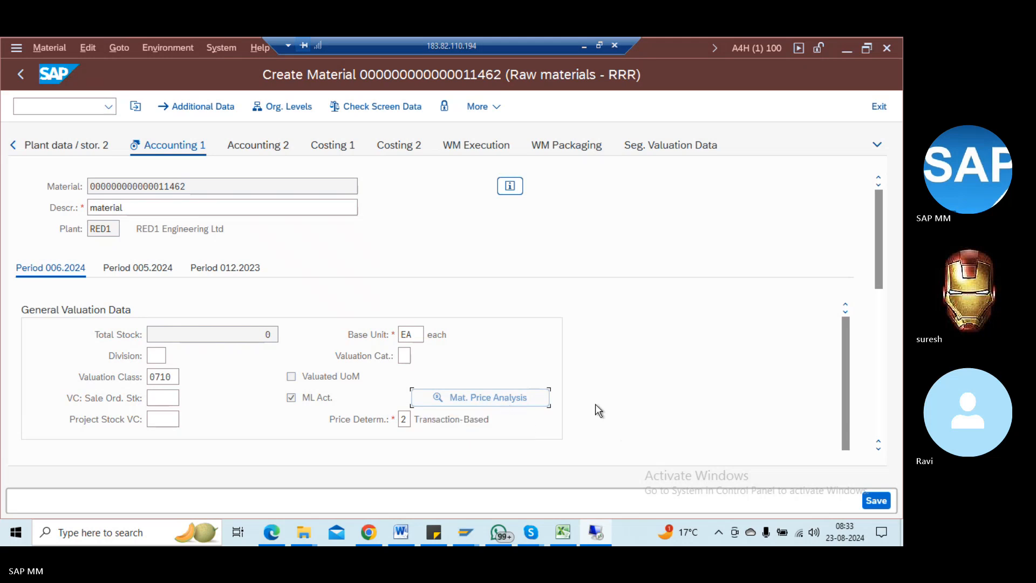
key(Return)
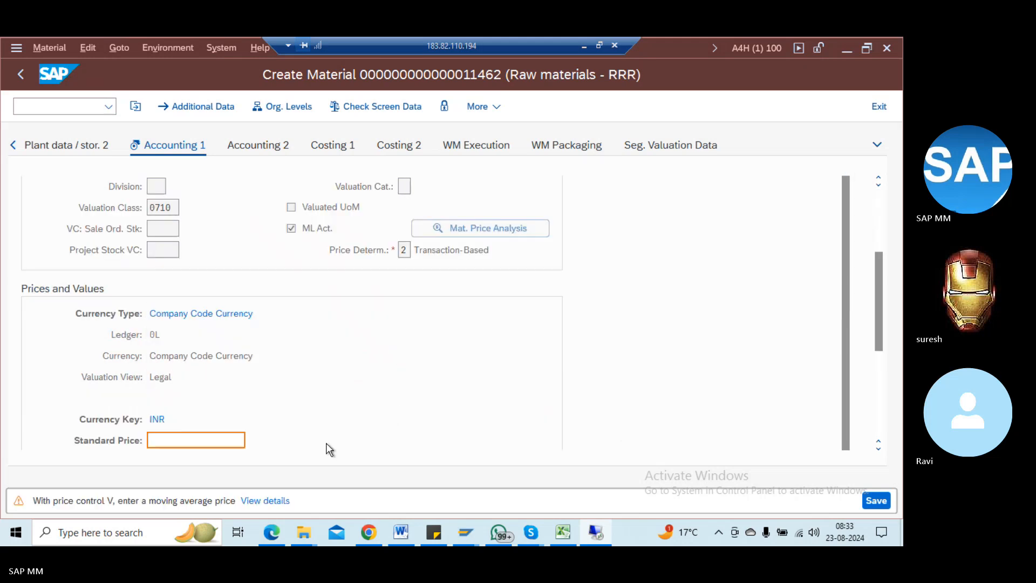
key(Return)
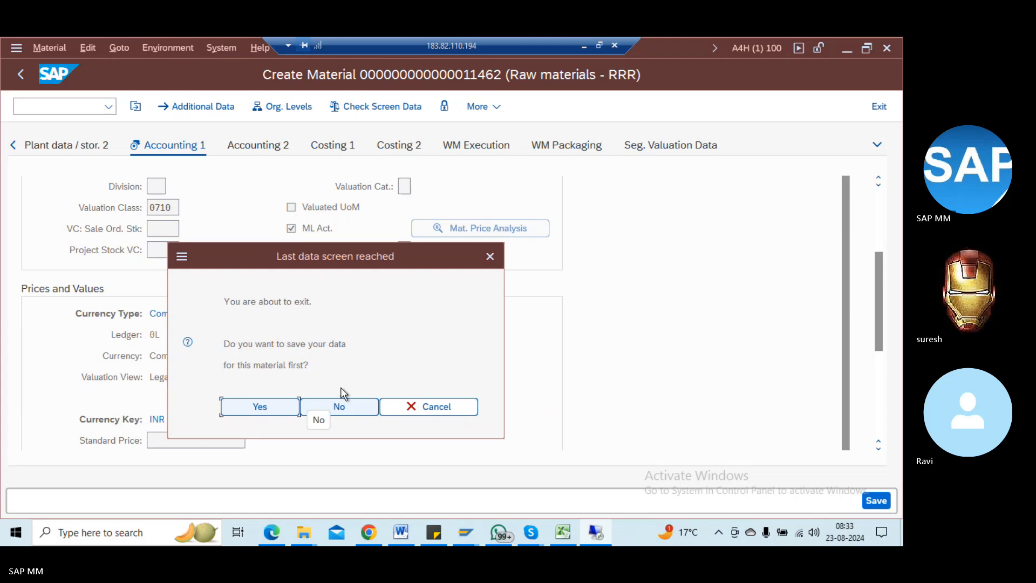
click(453, 406)
scroll(453, 406, up, 3)
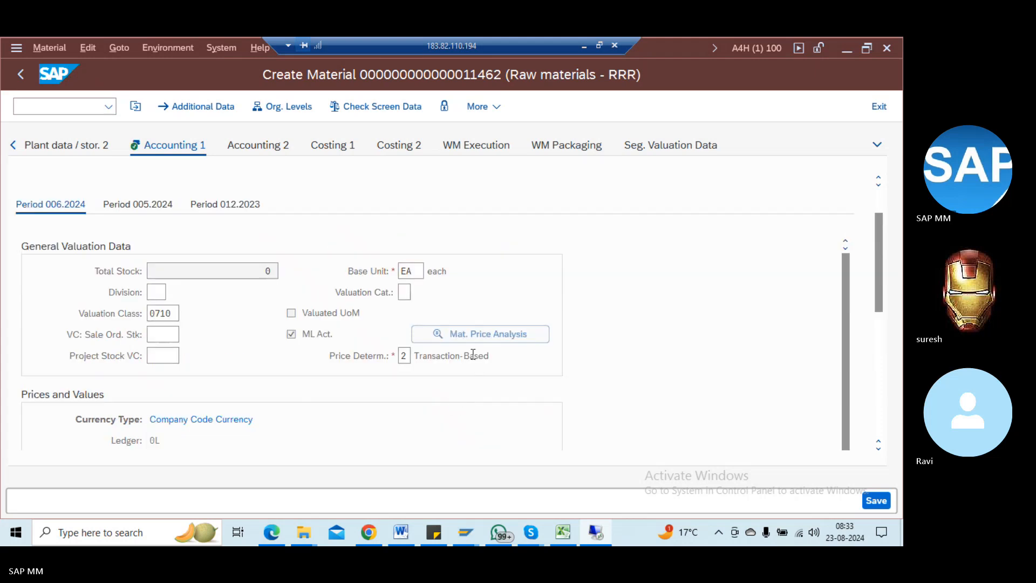
key(Return)
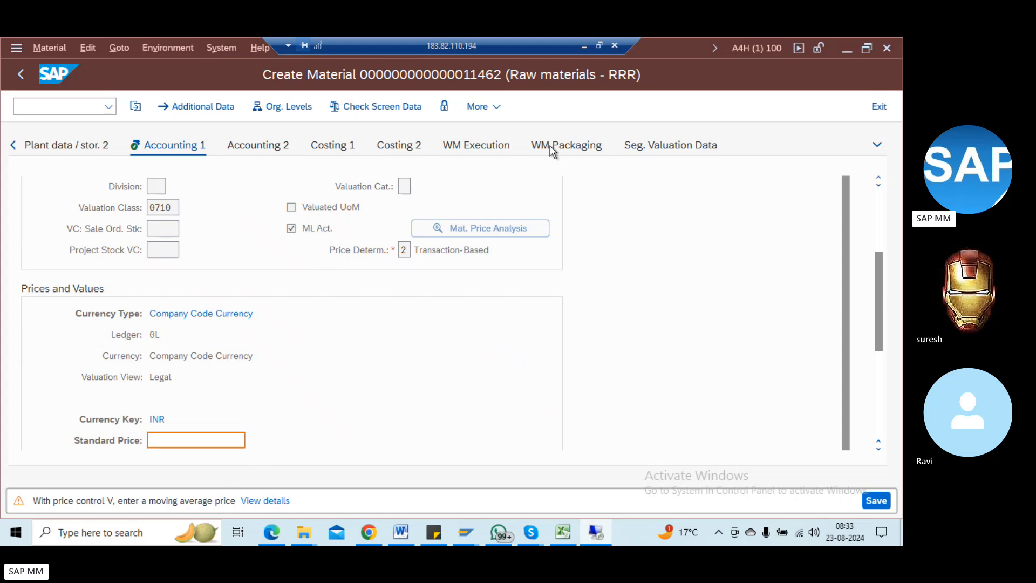
key(Return)
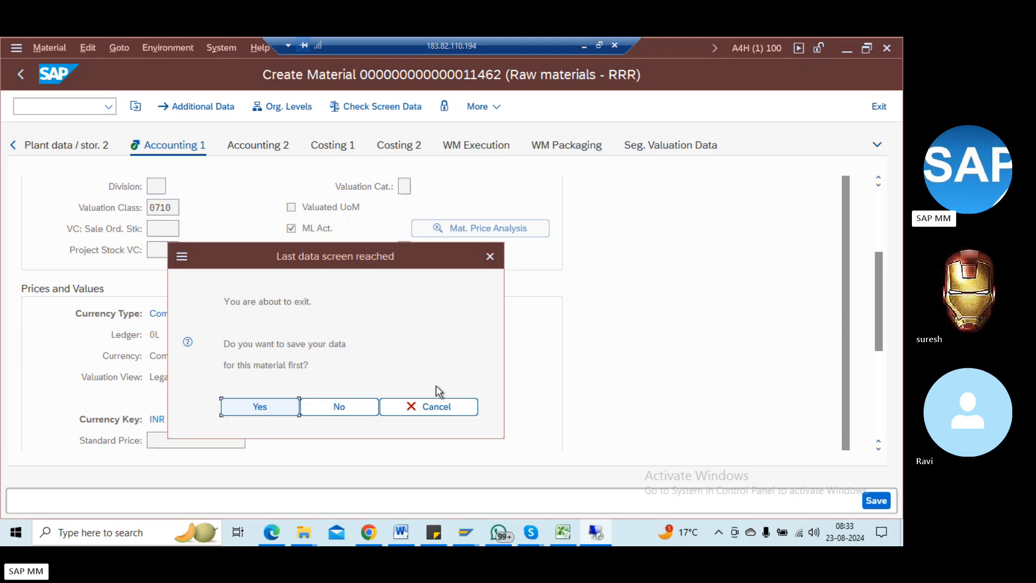
click(451, 411)
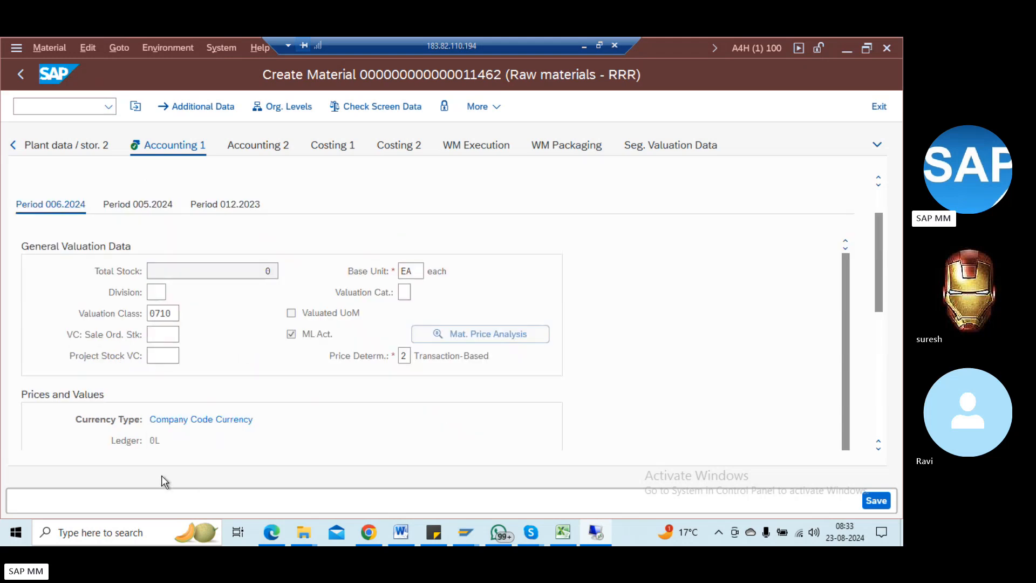
Step: Enter a standard price of 100 and save material 11462
click(475, 336)
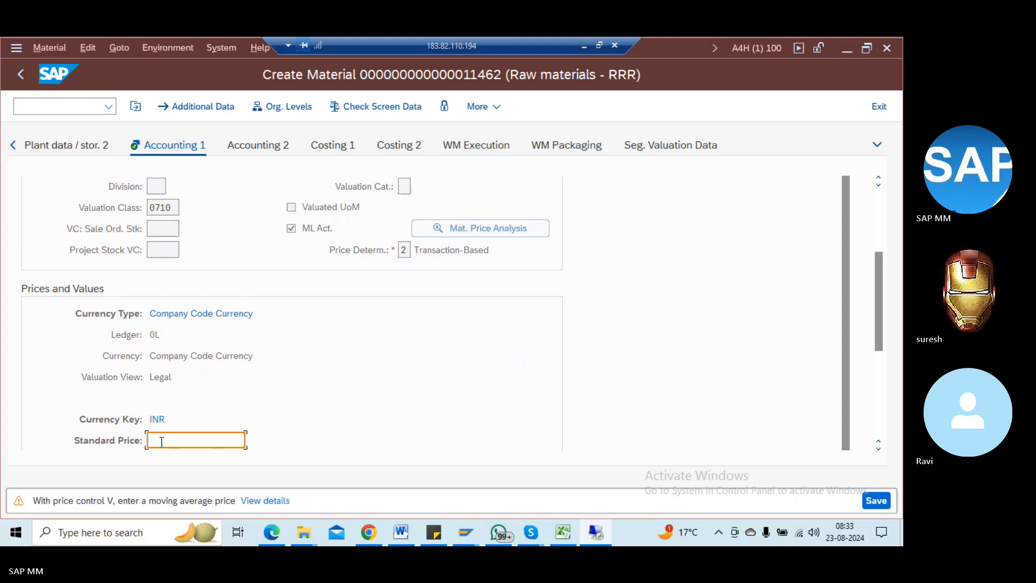
text(100)
key(Tab)
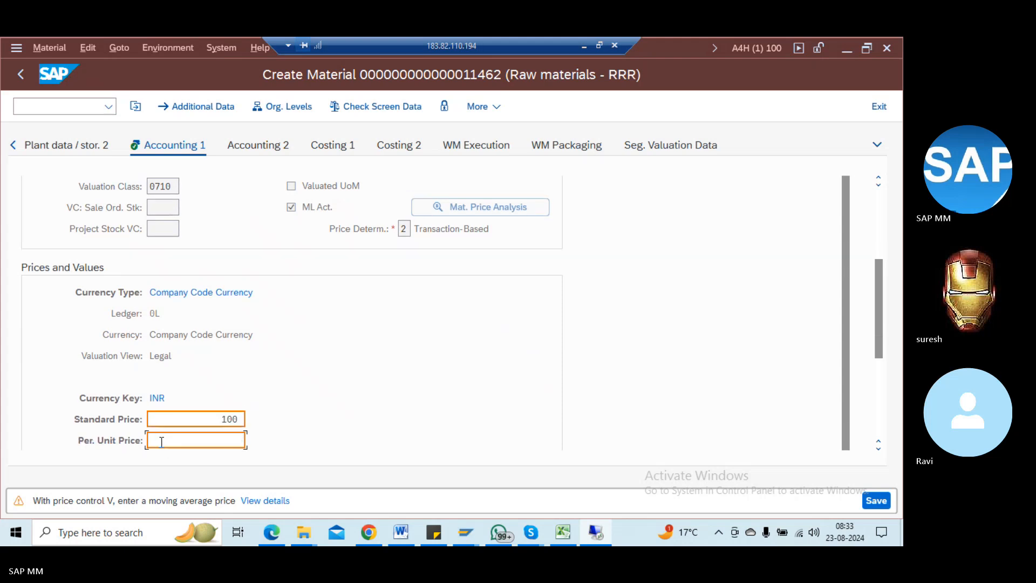
key(Return)
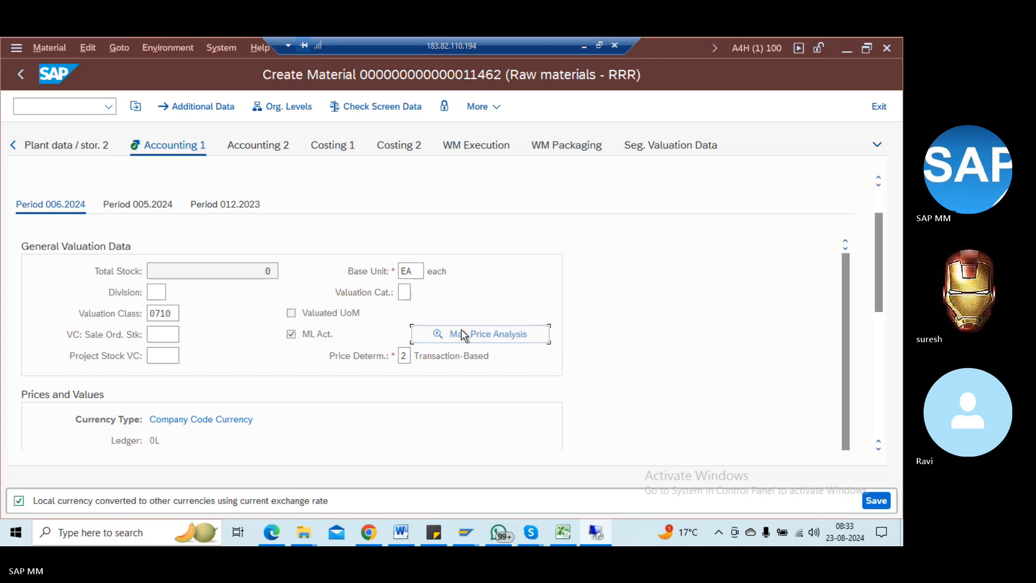
key(Return)
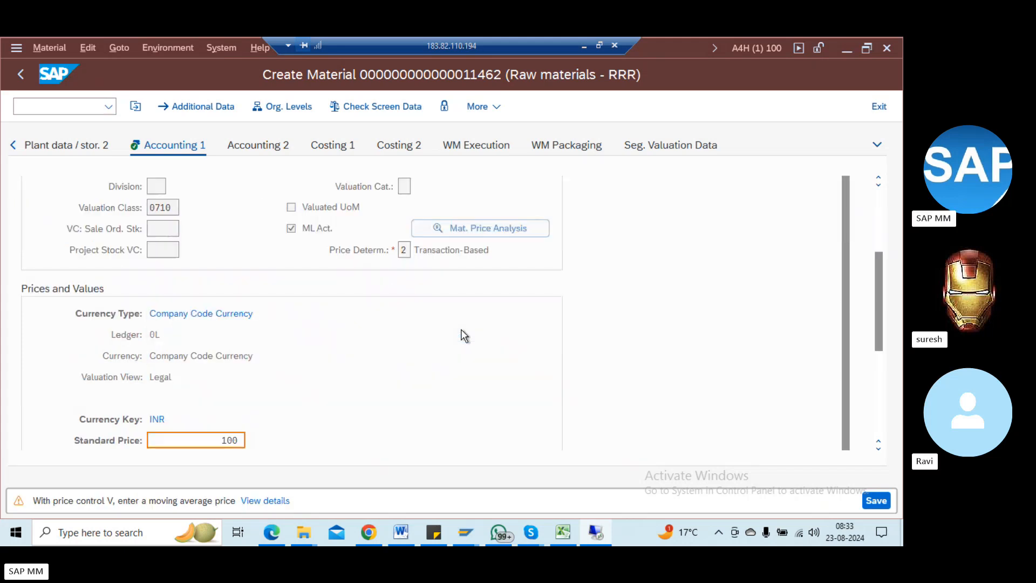
key(Return)
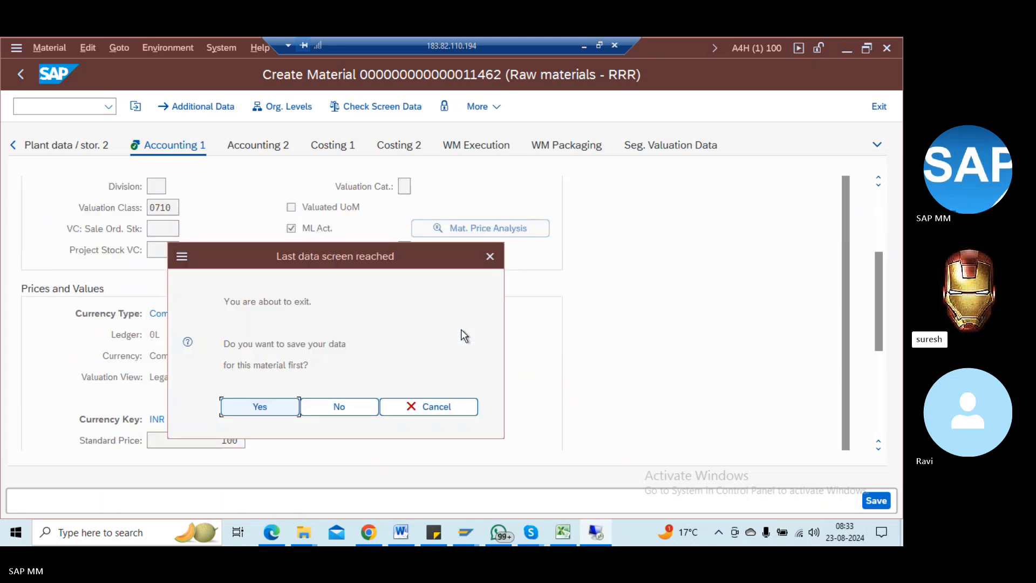
key(Return)
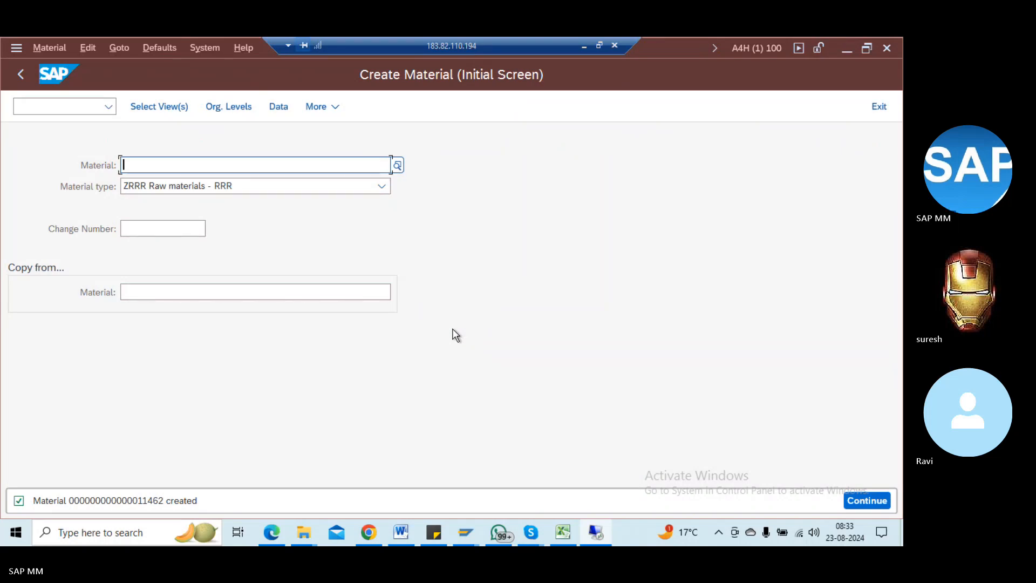
Step: Return to SAP Easy Access, expand Cross-Application Components, then switch to the Material Master Word notes
click(12, 83)
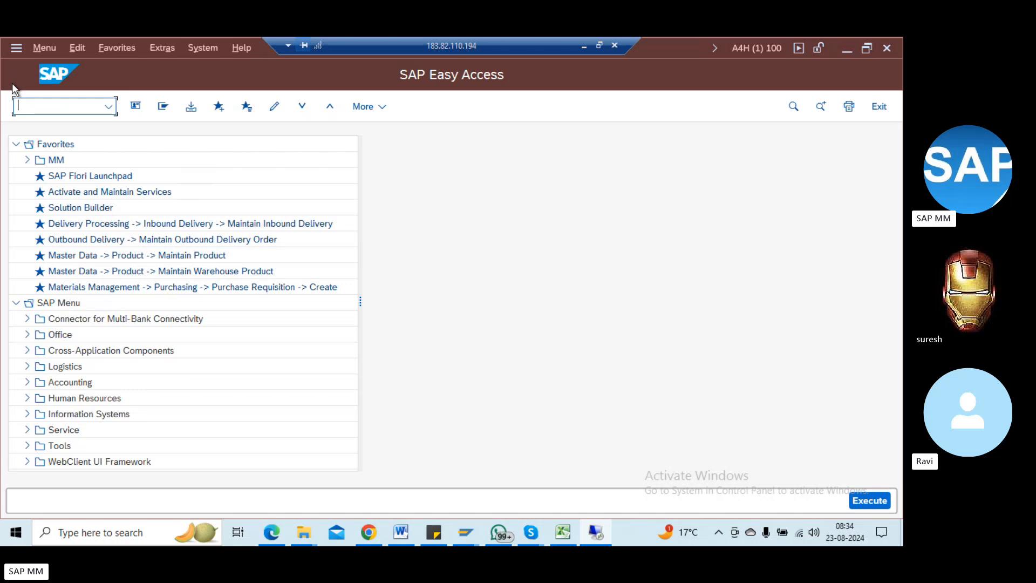
click(51, 334)
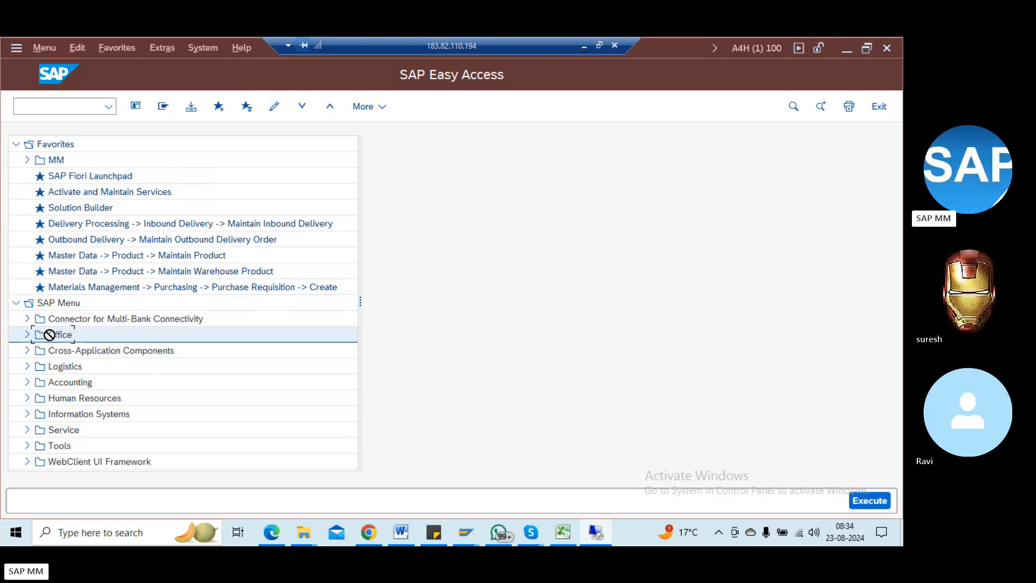
click(25, 351)
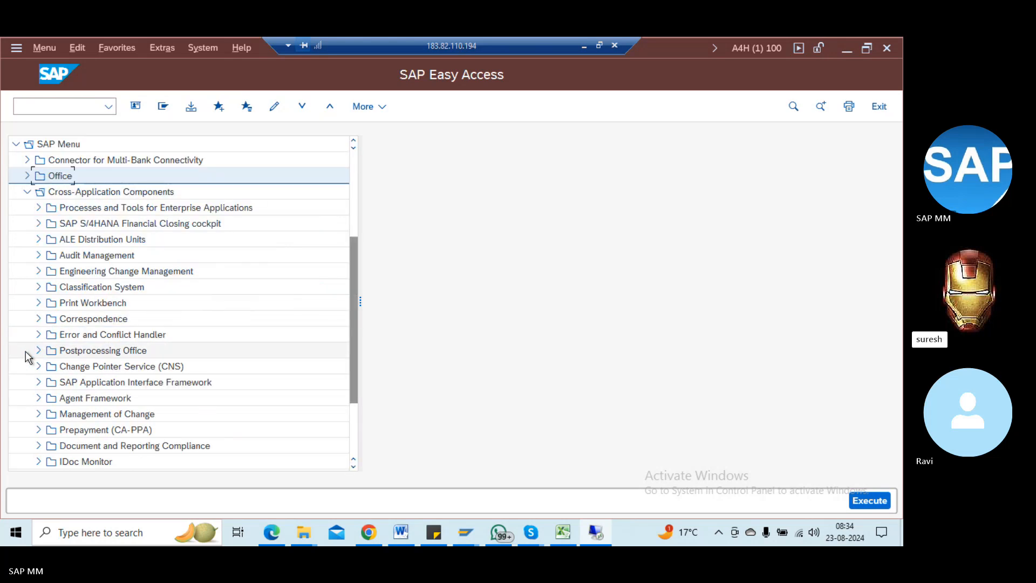
click(353, 423)
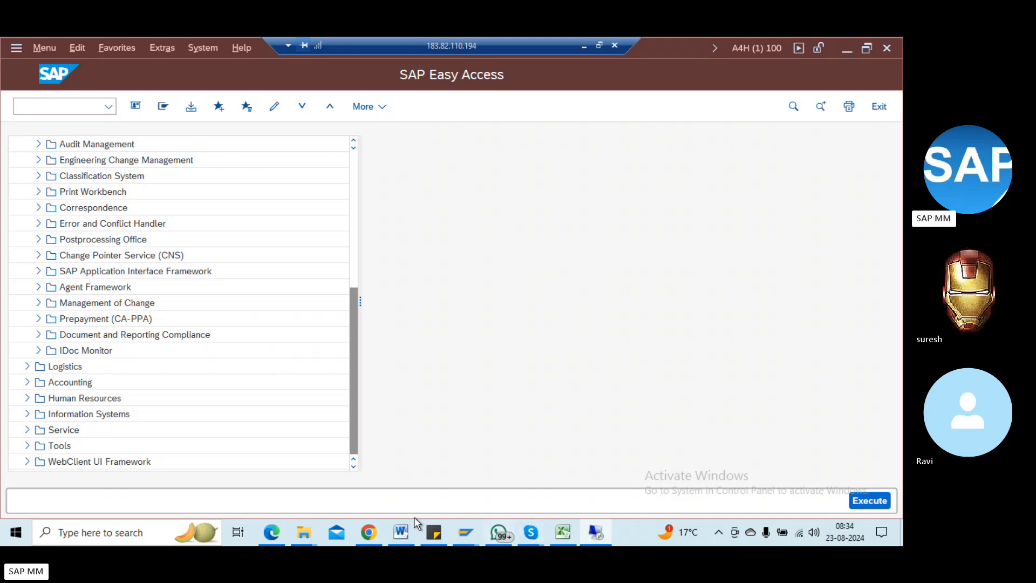
click(404, 528)
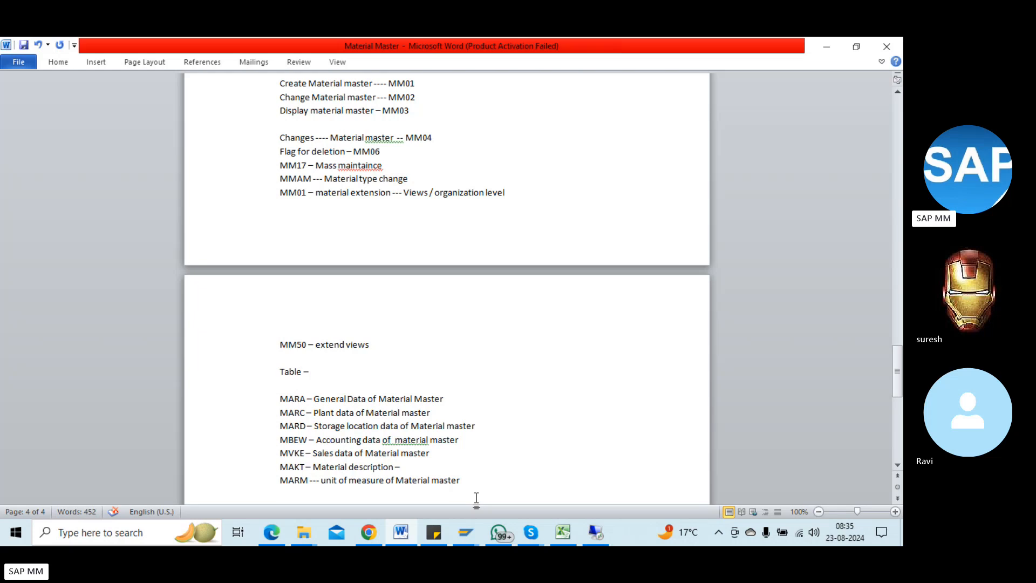
Step: Open Display Material (MM03) showing material 11462, then enter /ome21 in the command field
click(604, 533)
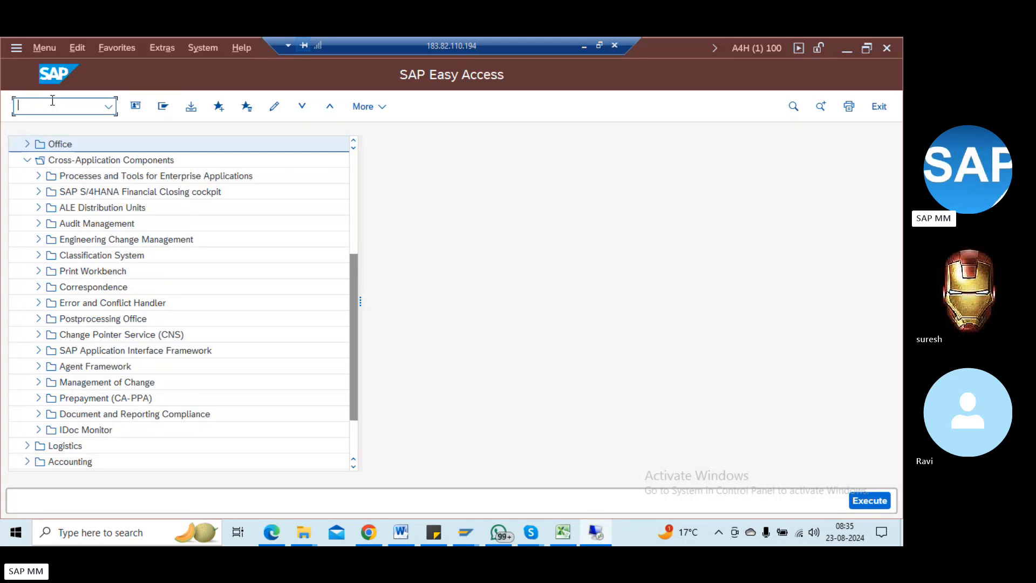
text(m)
key(BackSpace)
text(mm03)
key(Return)
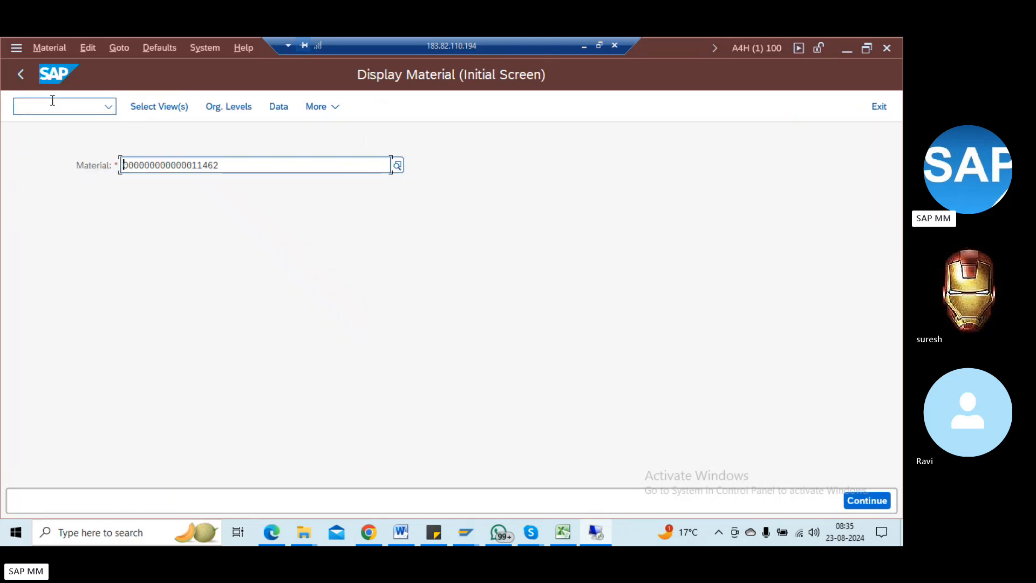
key(shift+Right)
key(shift+Right)
key(shift+Right)
key(shift+Right)
key(shift+Right)
key(shift+Right)
key(shift+Right)
key(shift+Right)
key(shift+Right)
key(shift+Right)
key(shift+Right)
key(shift+Right)
key(shift+Right)
key(shift+Right)
key(shift+Right)
key(shift+Right)
key(shift+Right)
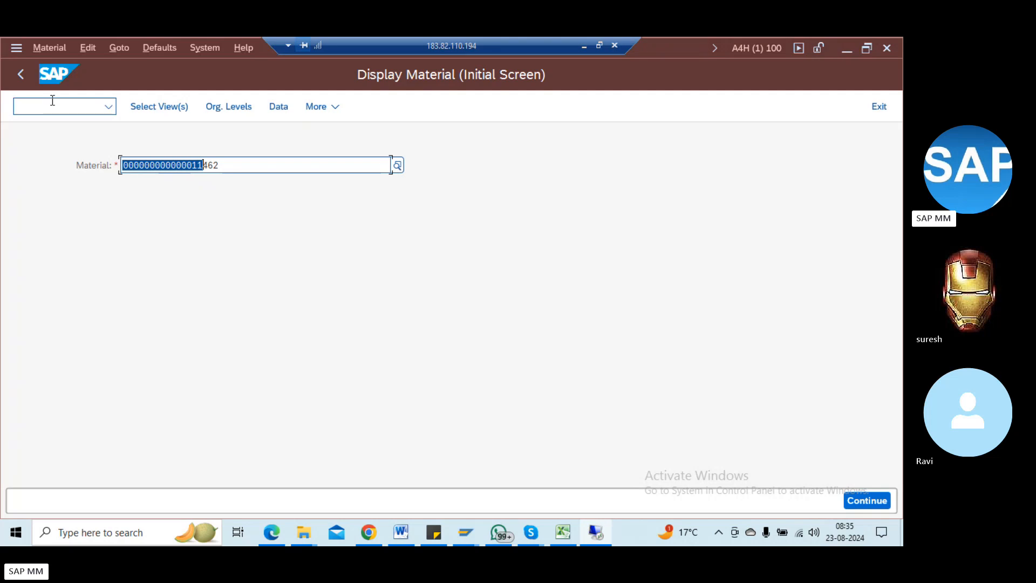
key(End)
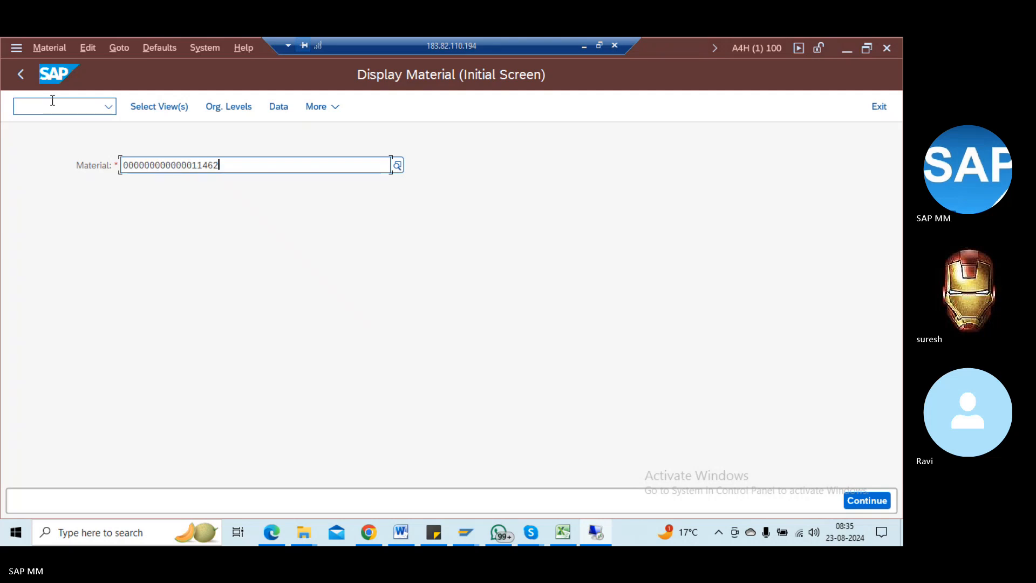
click(52, 100)
text(/om)
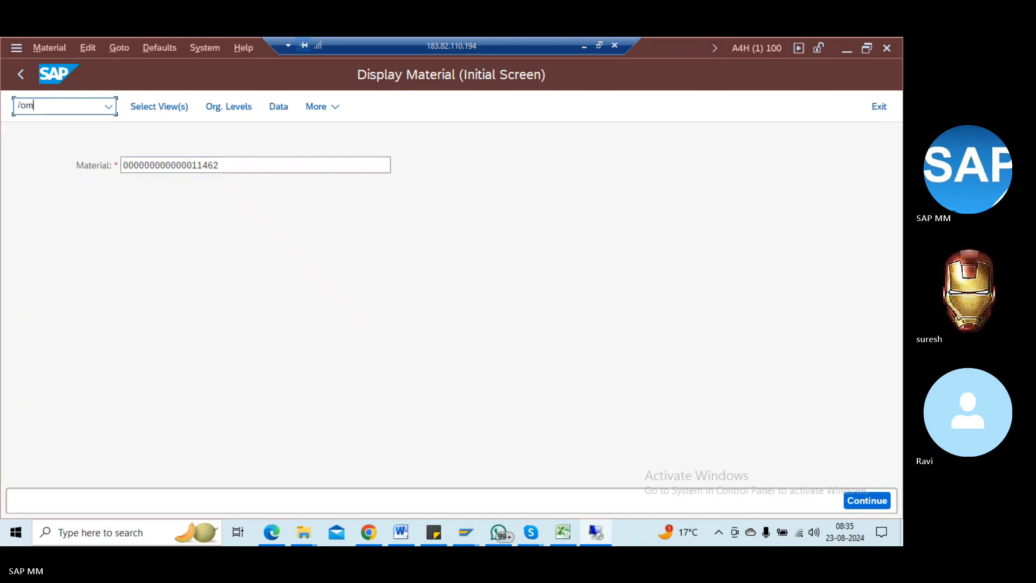
text(e21)
Step: Start a purchase order in a new session with material 11462 pasted into item 10
key(Return)
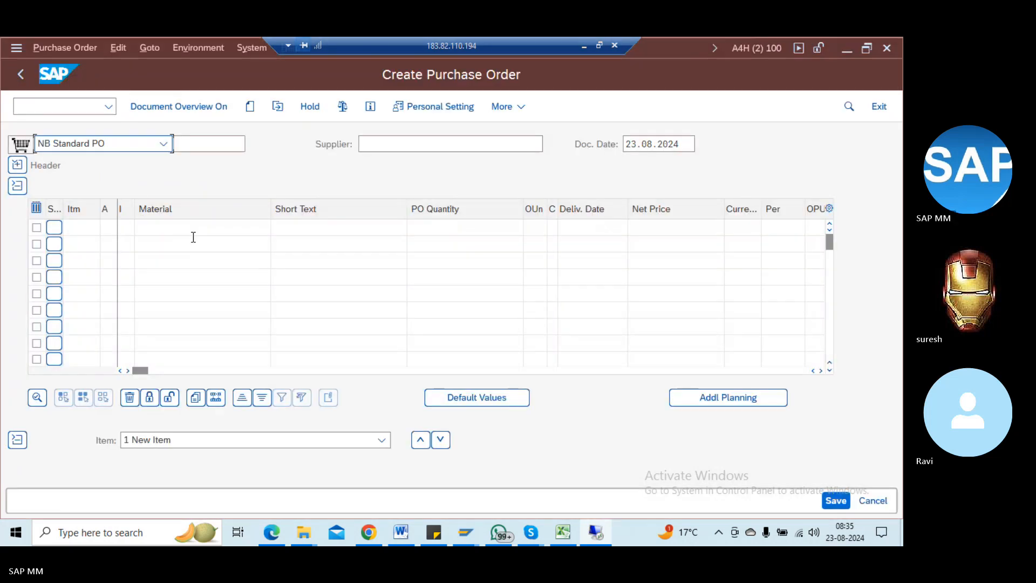
click(180, 232)
key(ctrl+v)
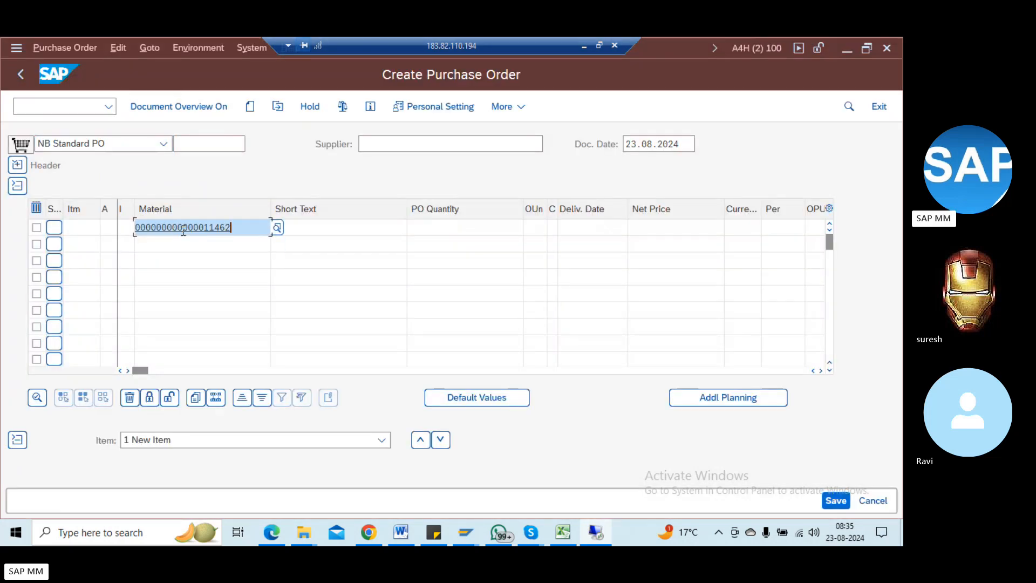
key(Return)
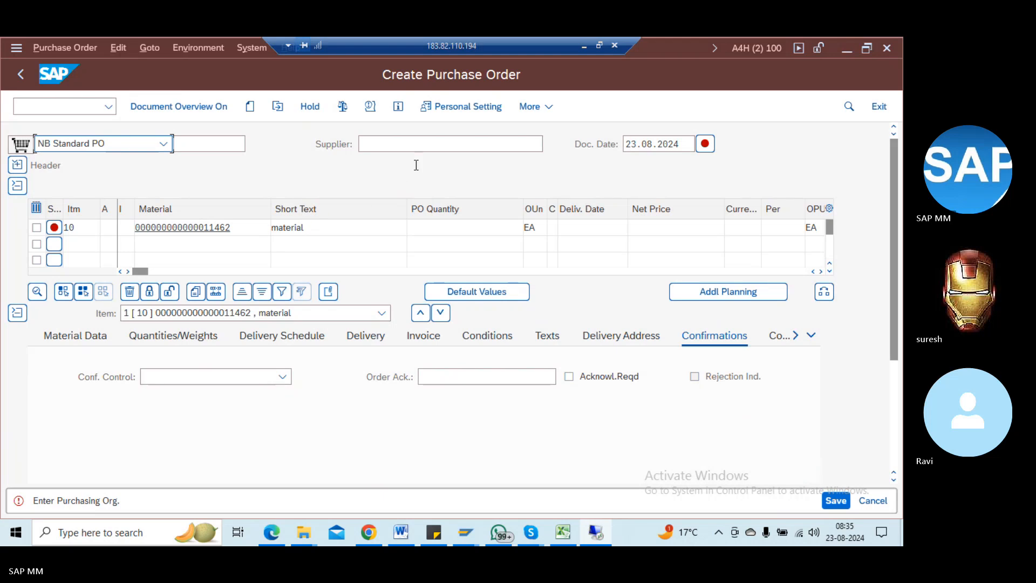
Step: Search suppliers by country and company code using the criterion REM*
click(486, 144)
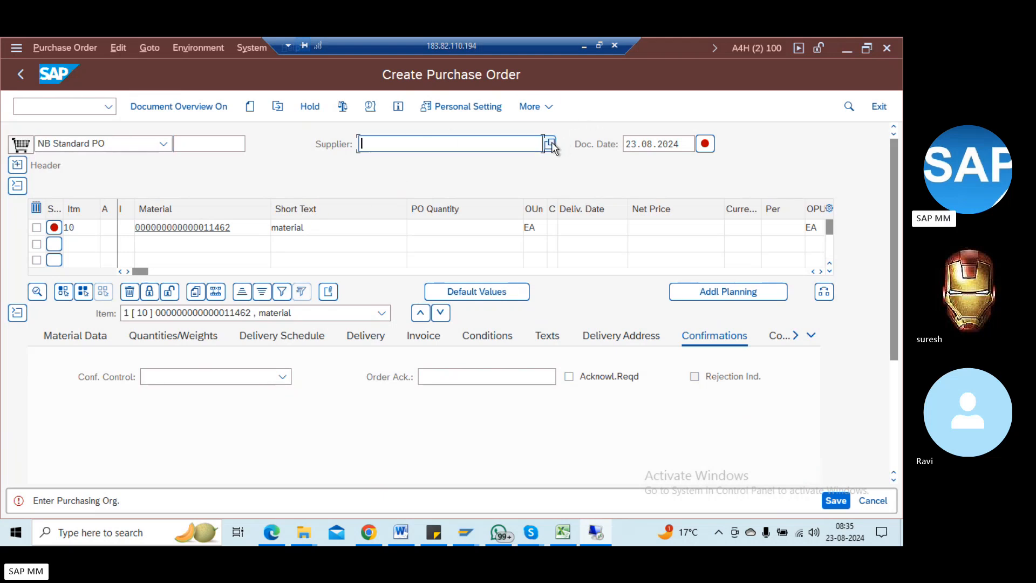
click(552, 143)
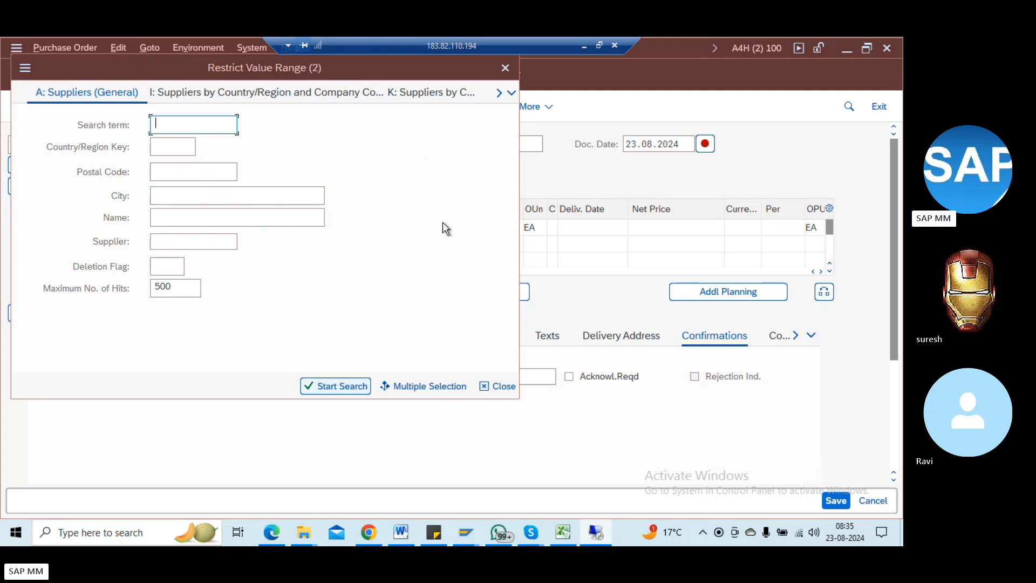
click(323, 98)
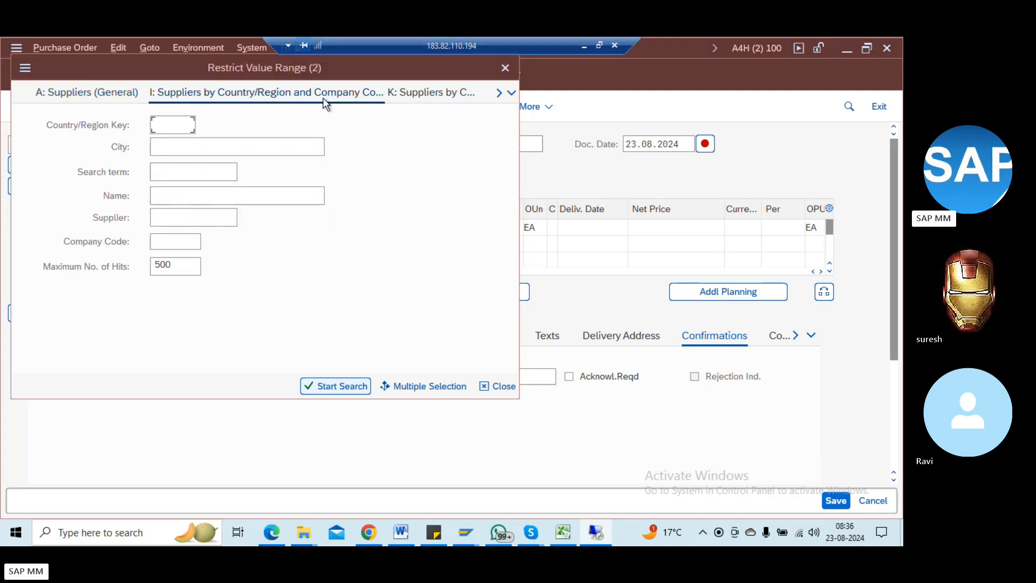
click(187, 240)
text(REM)
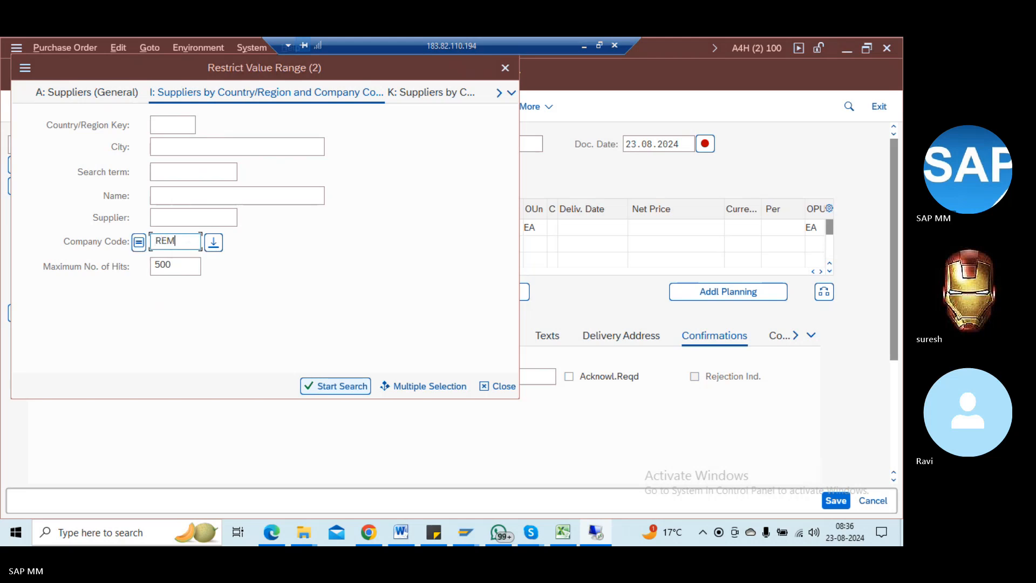
text(*)
key(Return)
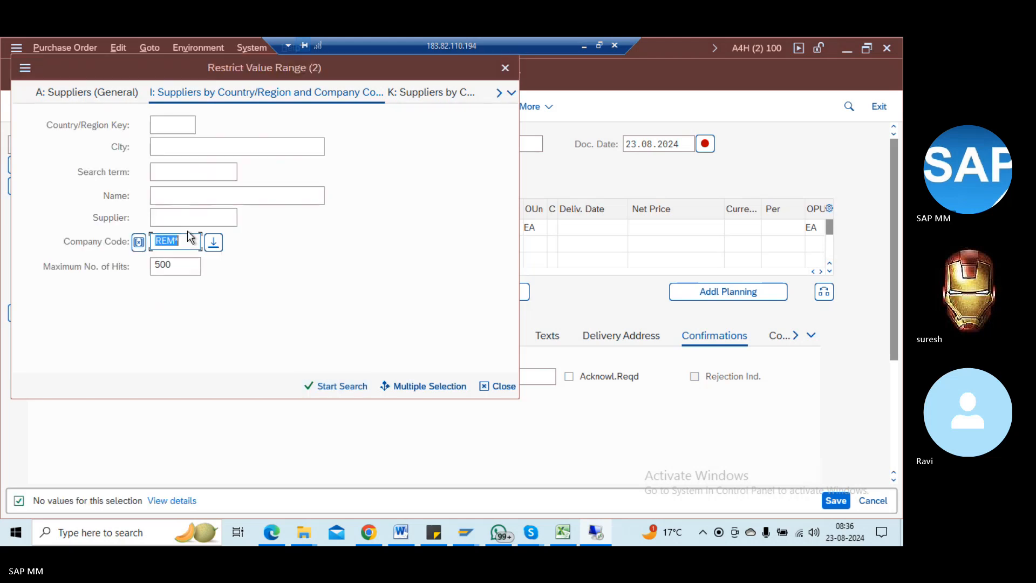
Step: Clear the company code criterion, browse all company codes, then close the supplier search
click(189, 239)
key(BackSpace)
key(BackSpace)
key(BackSpace)
key(BackSpace)
click(214, 242)
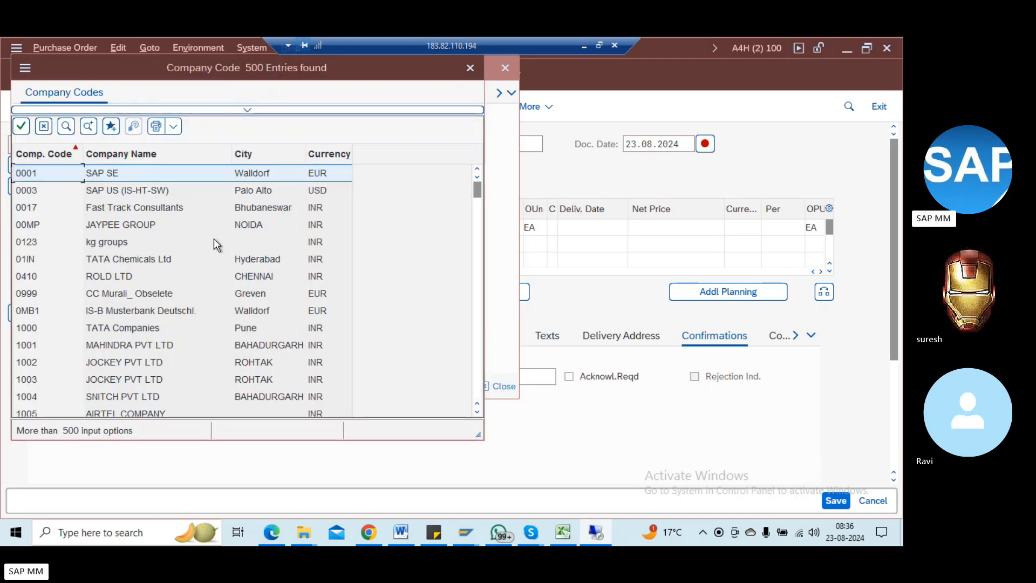
click(477, 251)
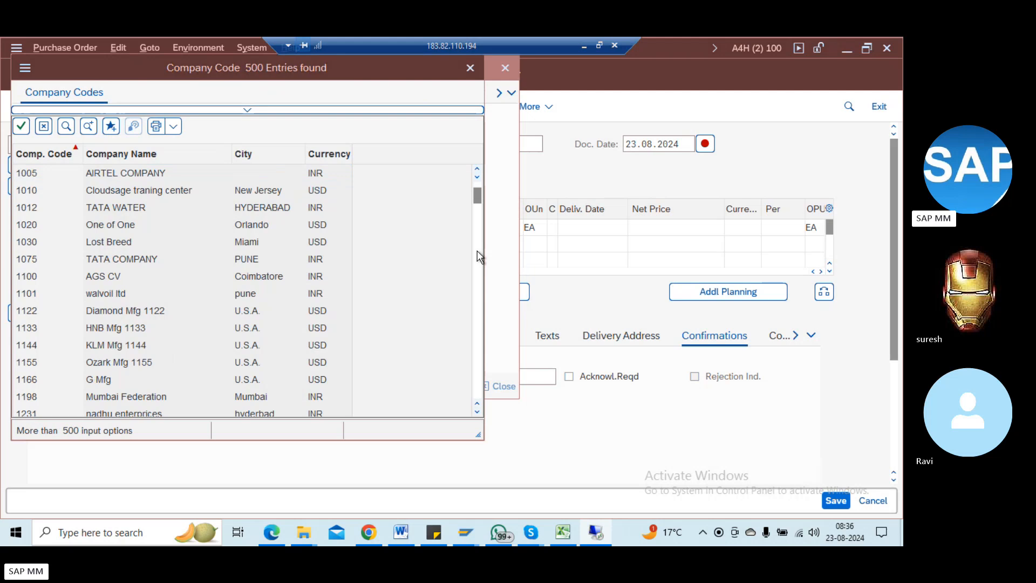
click(477, 250)
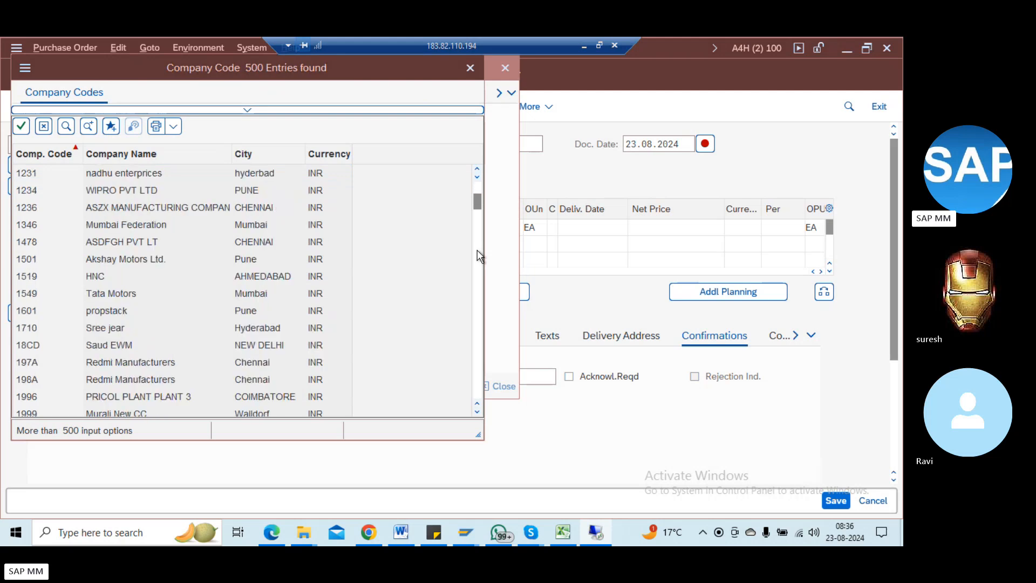
click(477, 250)
click(477, 251)
click(477, 279)
click(477, 280)
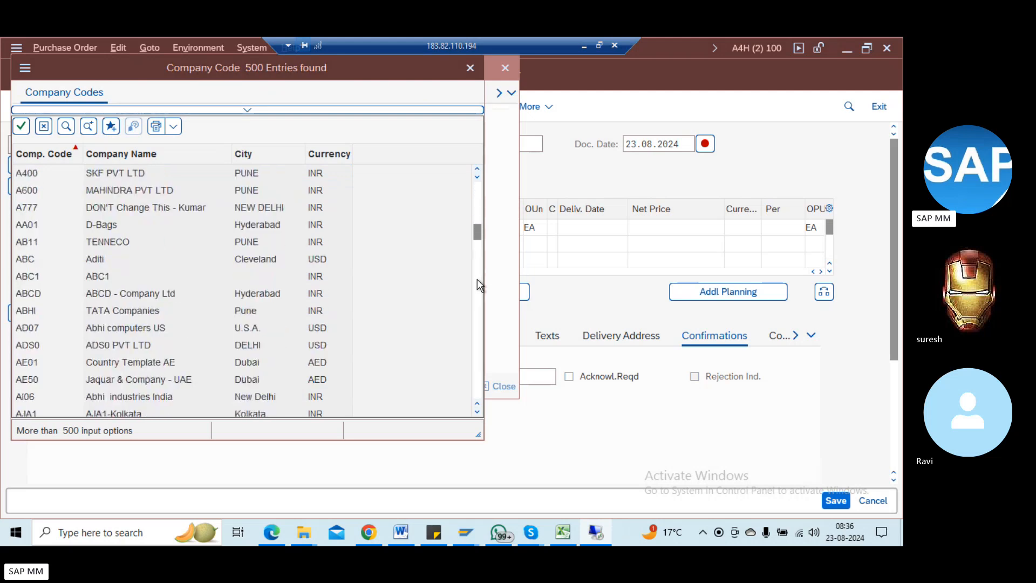
click(477, 279)
key(Escape)
key(Escape)
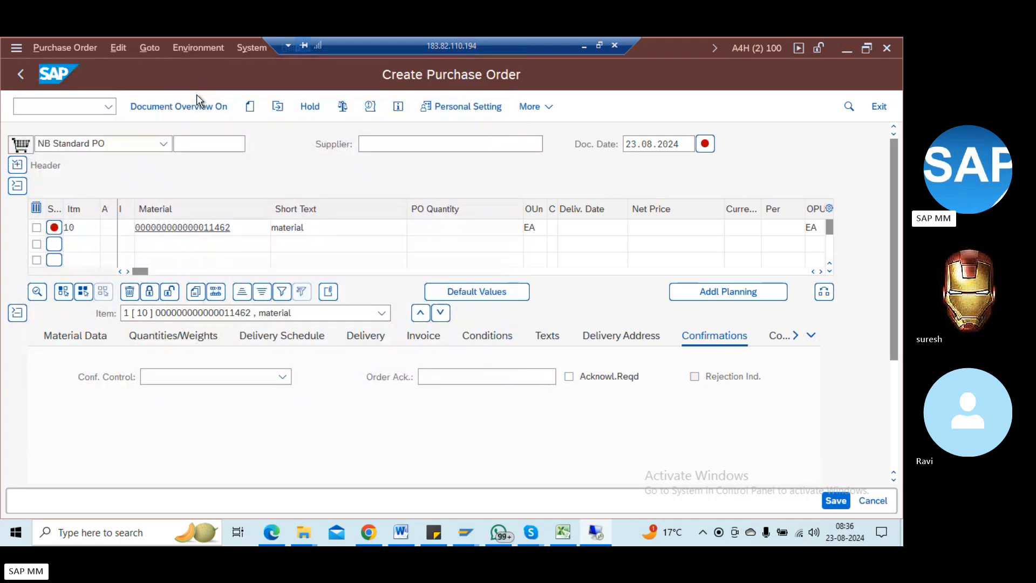
Step: Run /nckm9 to display material ledger settings for plant 1100
click(84, 111)
text(/nckm9)
key(Return)
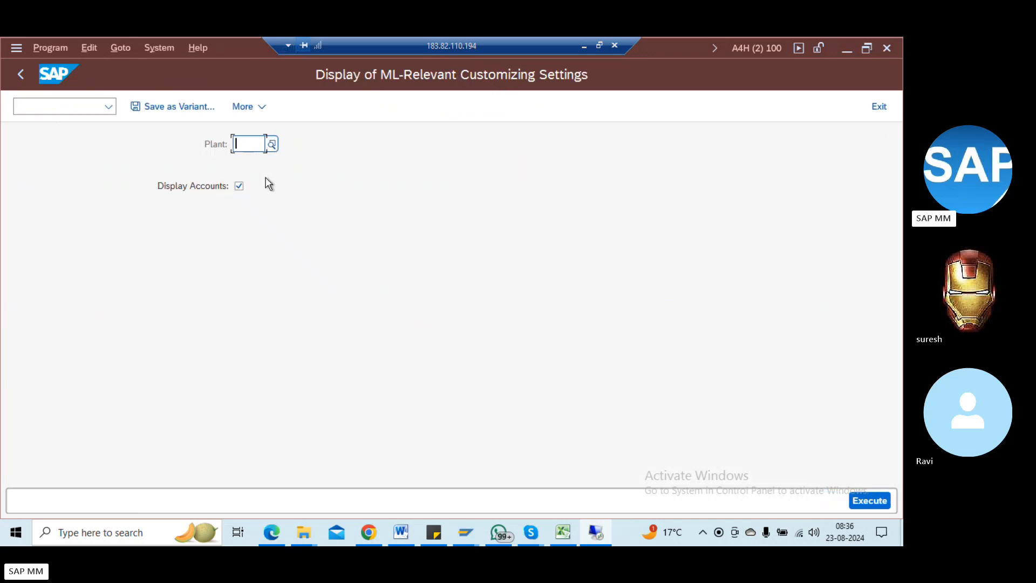
text(1100)
click(881, 505)
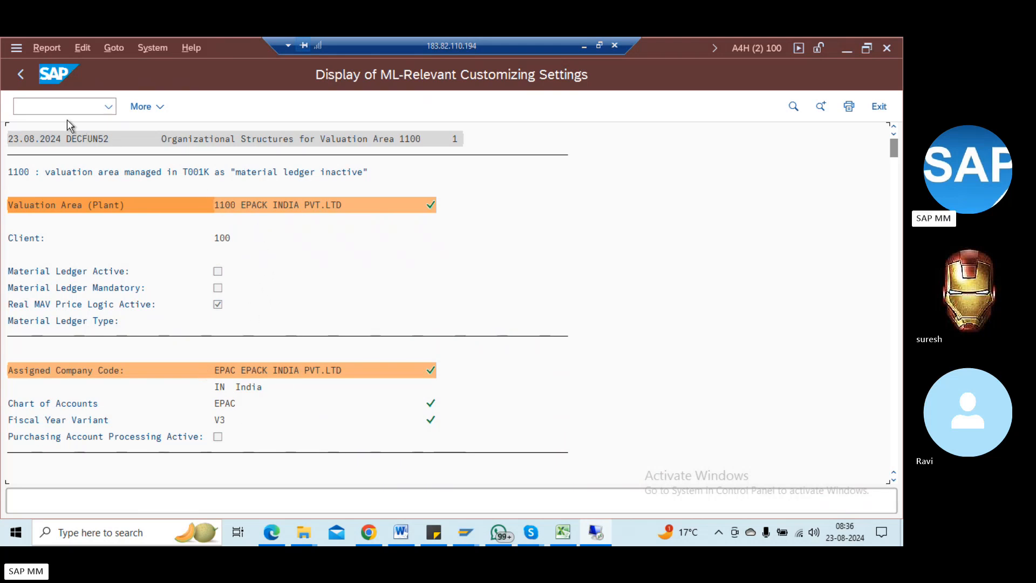
Step: Rerun the material ledger settings report for plant RED1
click(25, 79)
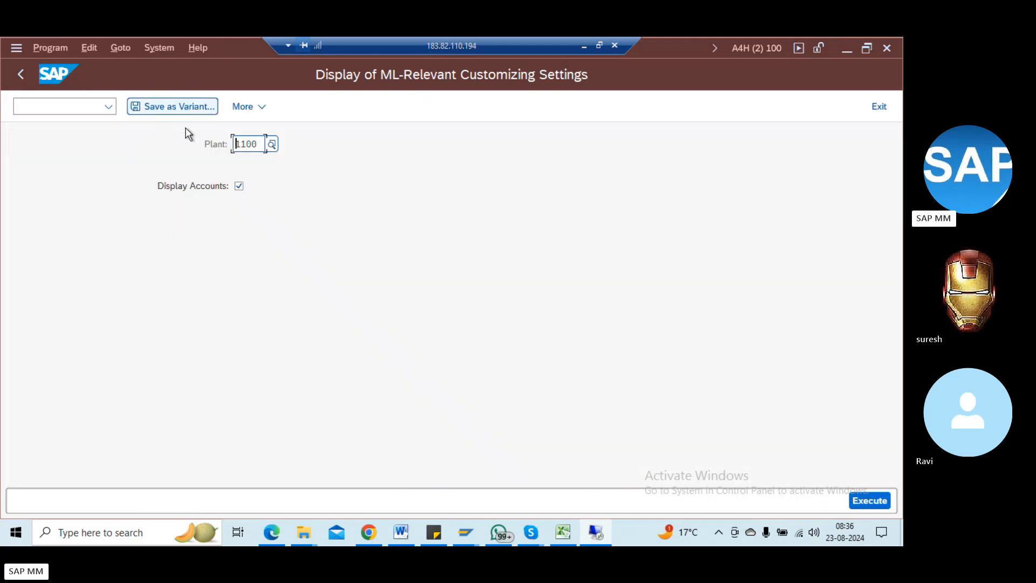
key(Delete)
key(Delete)
key(Delete)
key(Delete)
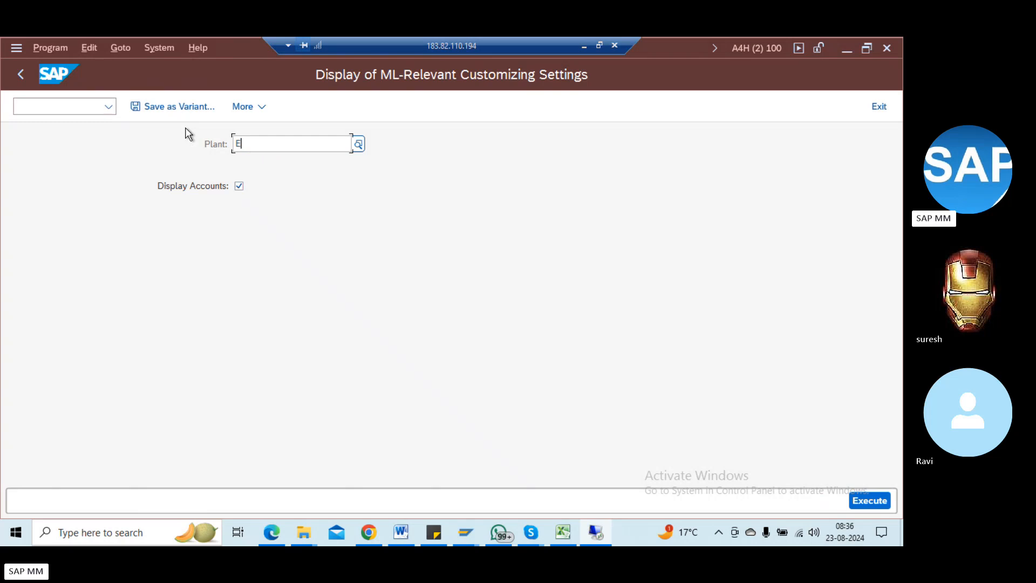
text(REM)
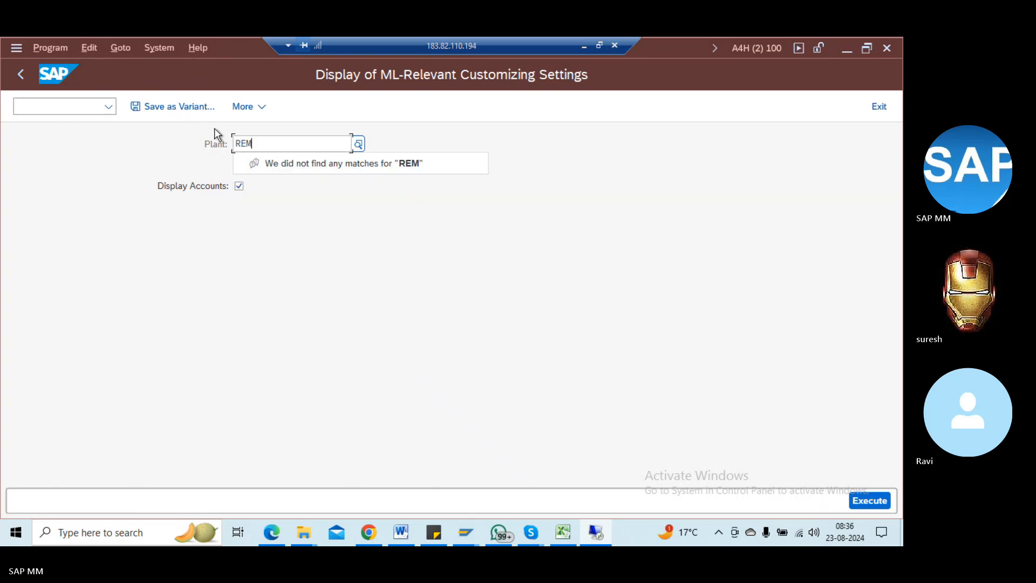
key(BackSpace)
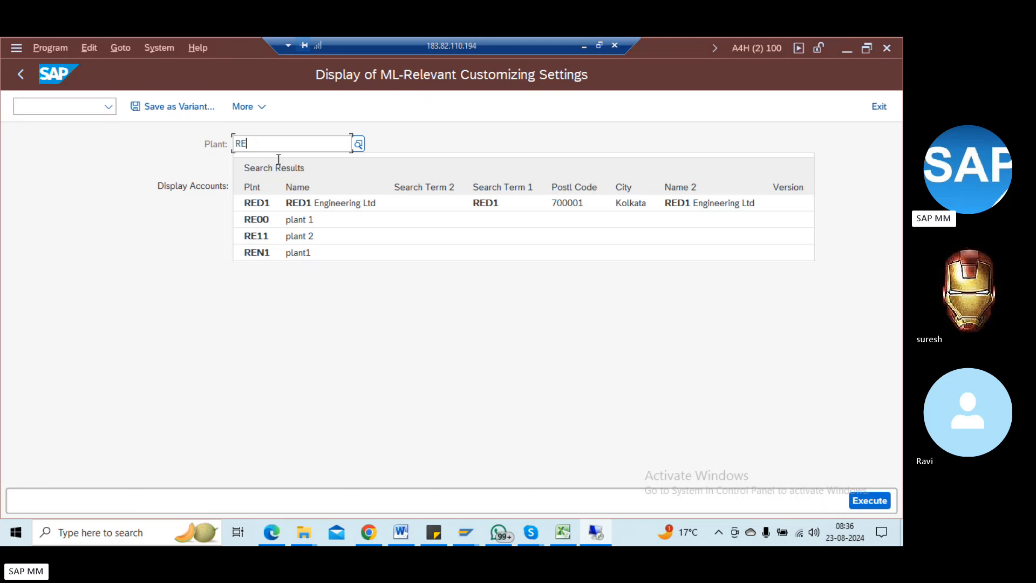
click(331, 208)
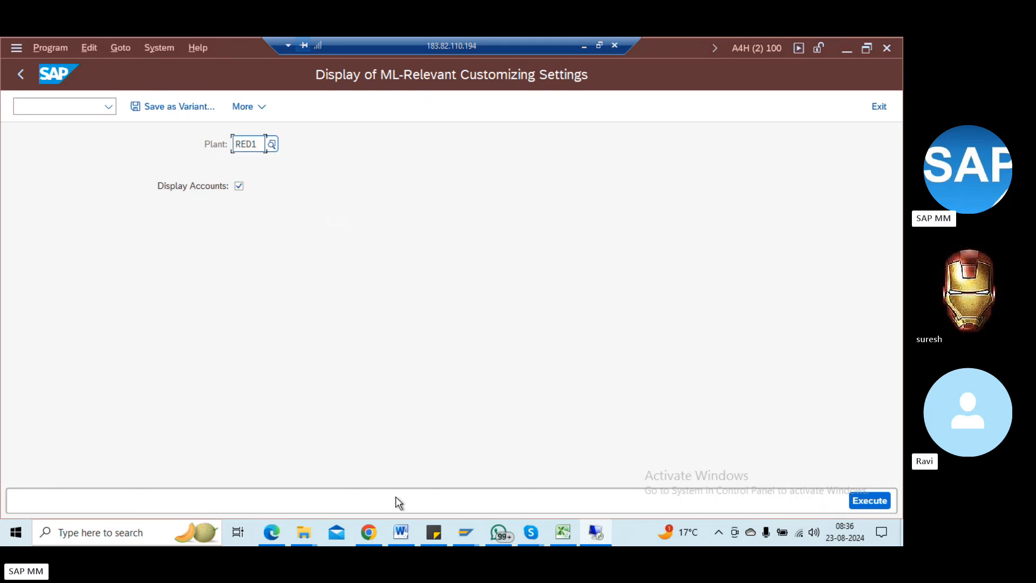
click(851, 506)
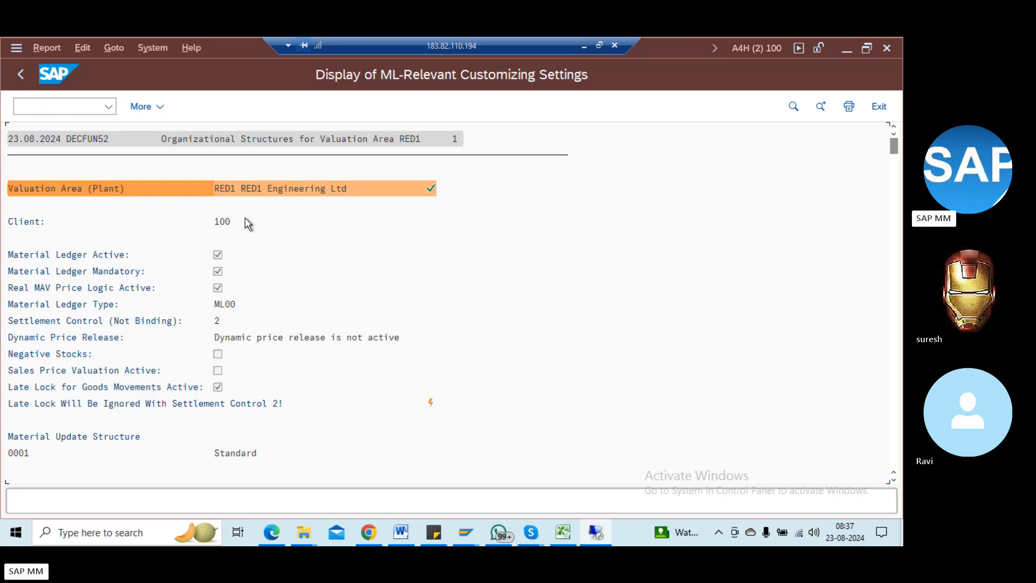
Step: Open Create Material with /nmm01
click(60, 108)
text(/nmm01)
key(Return)
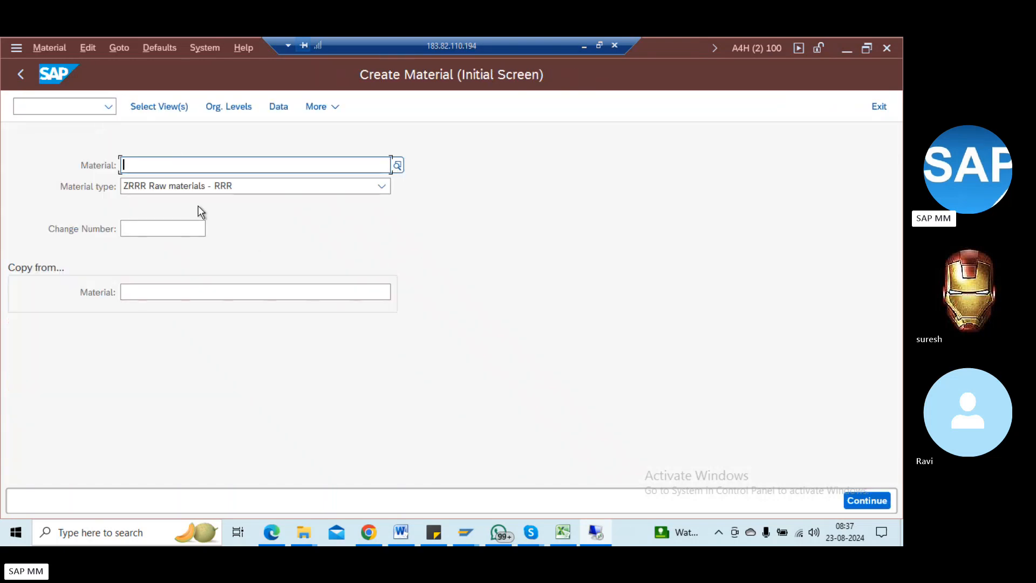
Step: Relaunch MM01 for ZRRR, acknowledge 'Very few numbers left', and cancel the view selection
key(Return)
key(Return)
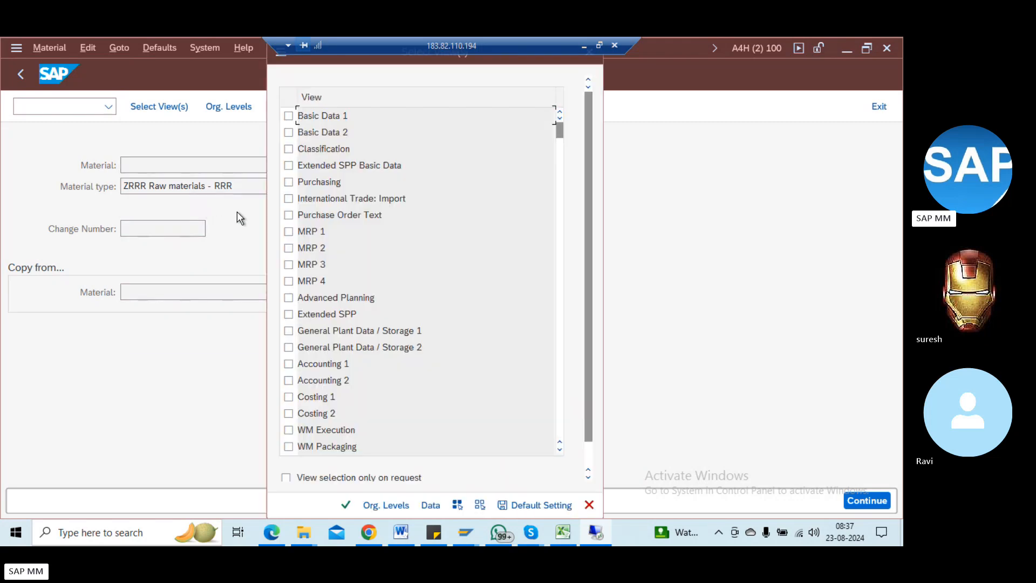
key(Escape)
key(Escape)
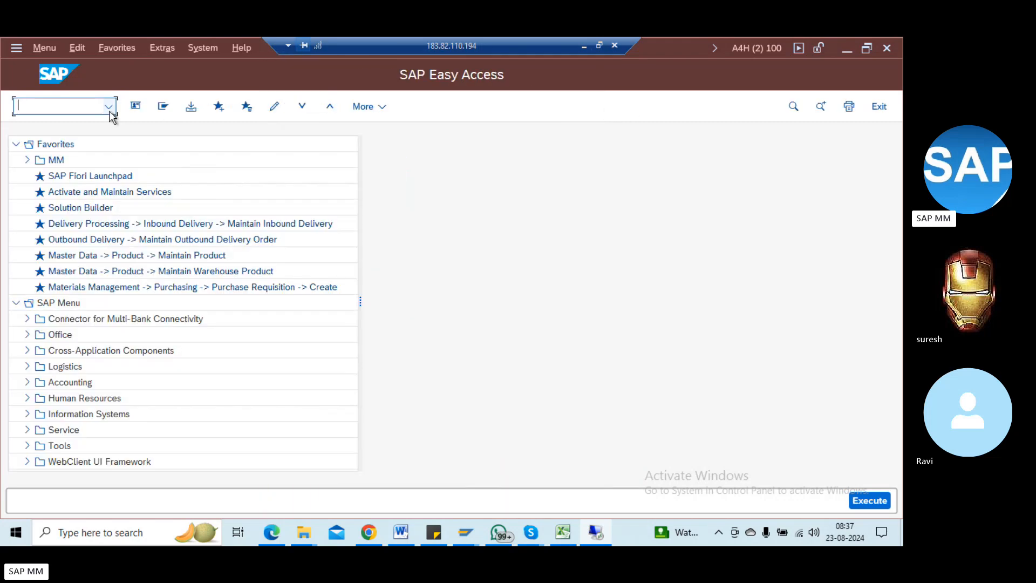
text(mm01)
key(Return)
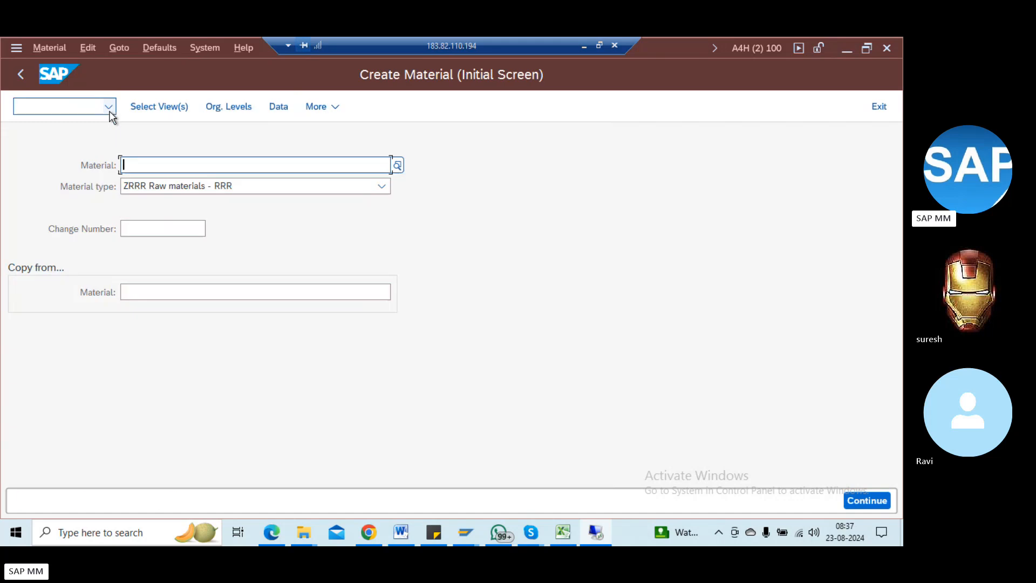
key(Return)
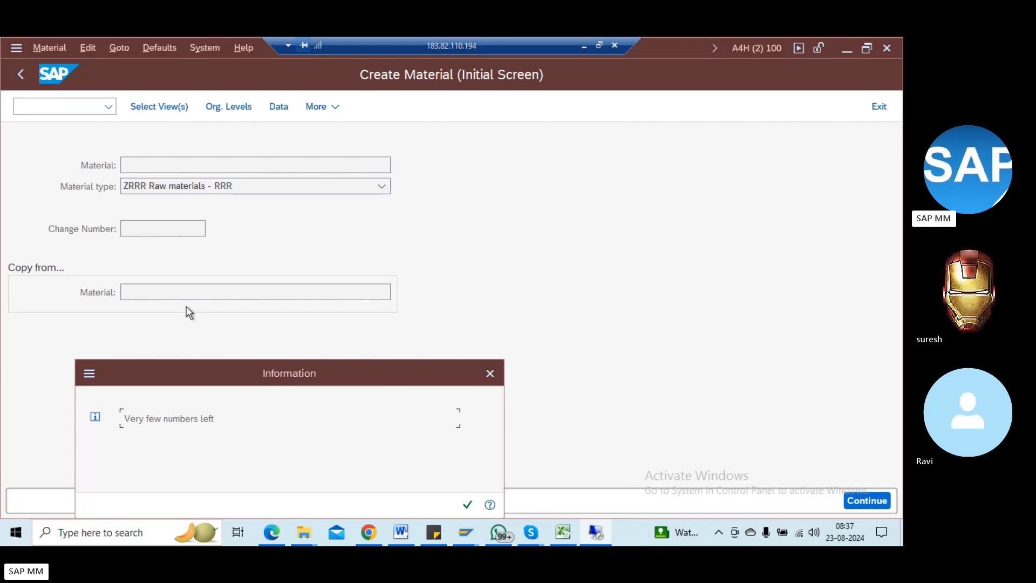
key(Return)
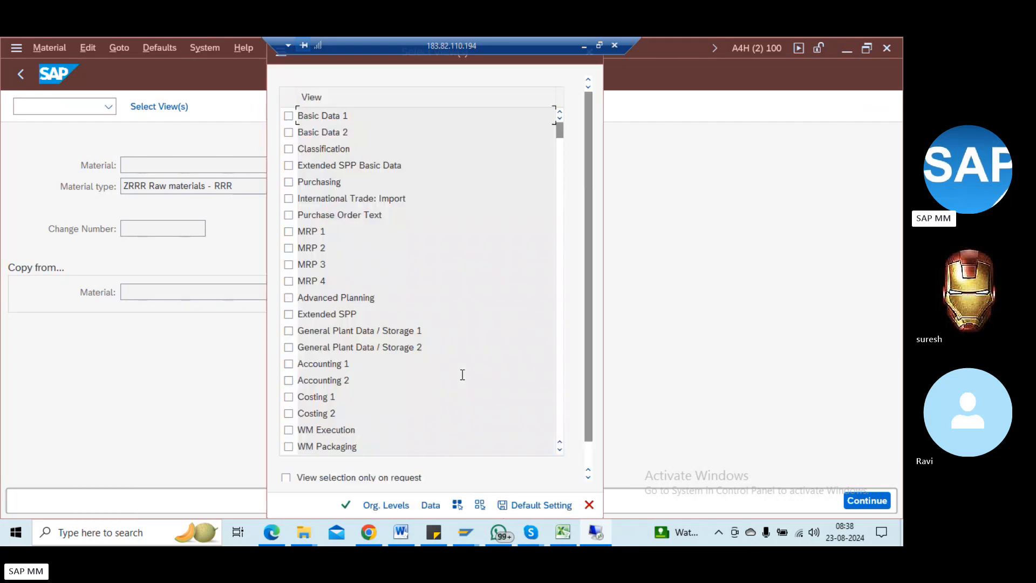
key(Escape)
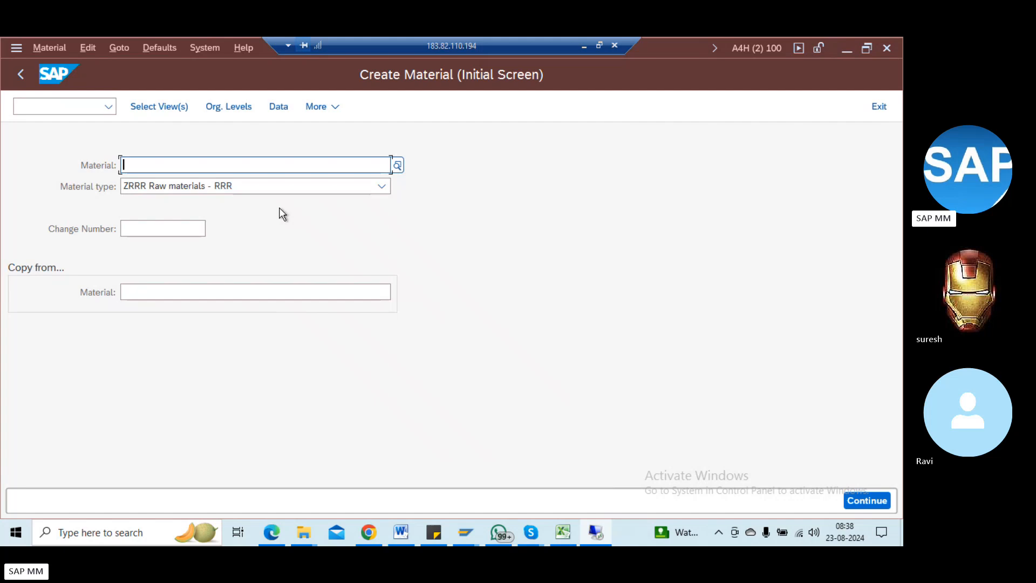
click(48, 106)
Step: Open the material number range maintenance and display its intervals
text(/nmm01)
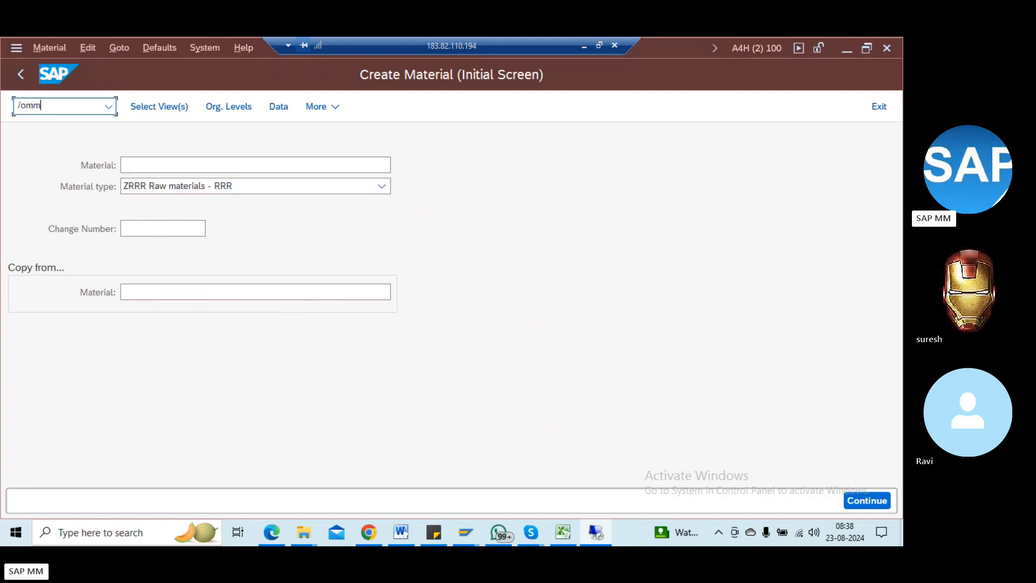
key(Return)
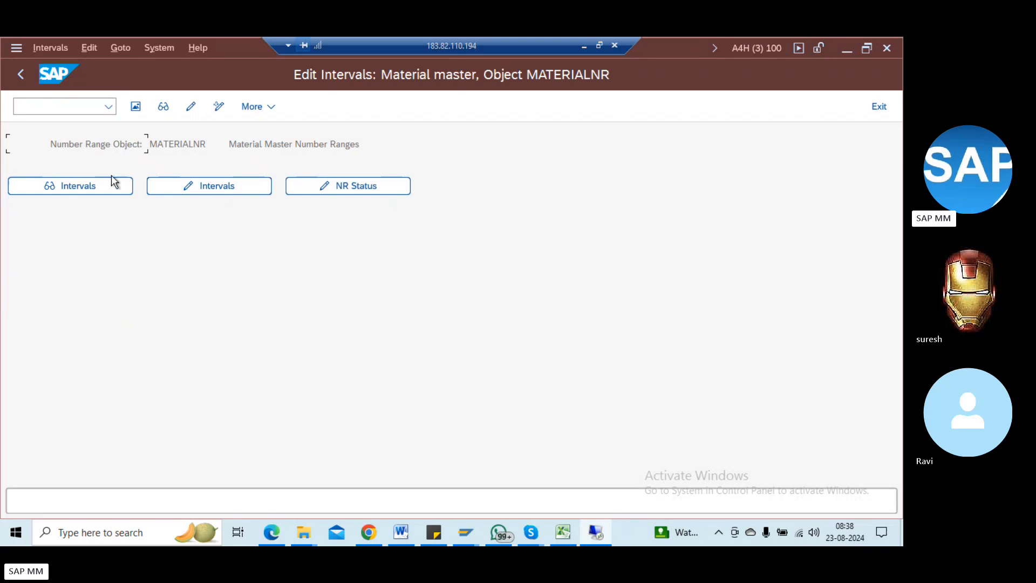
click(90, 183)
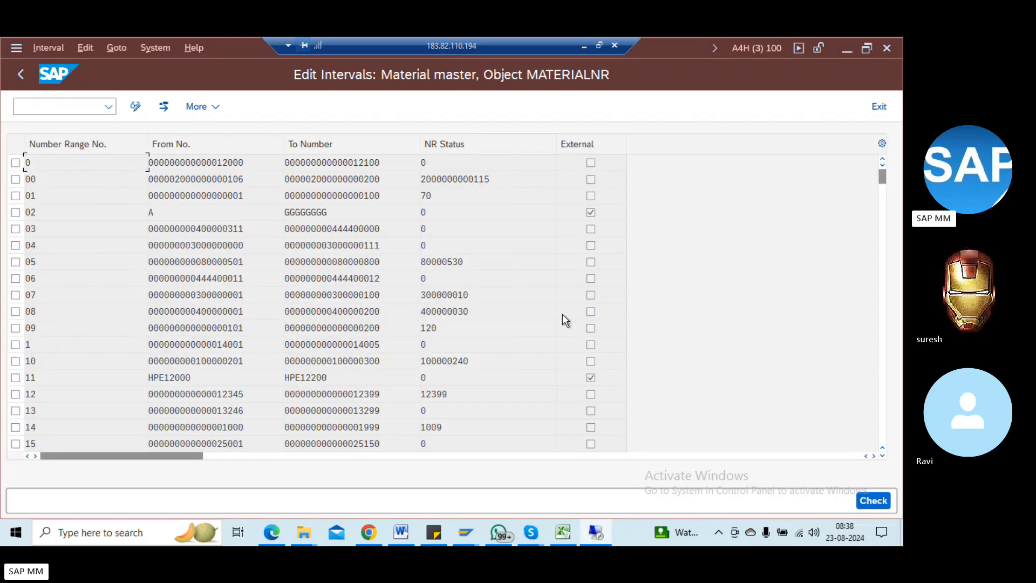
click(22, 73)
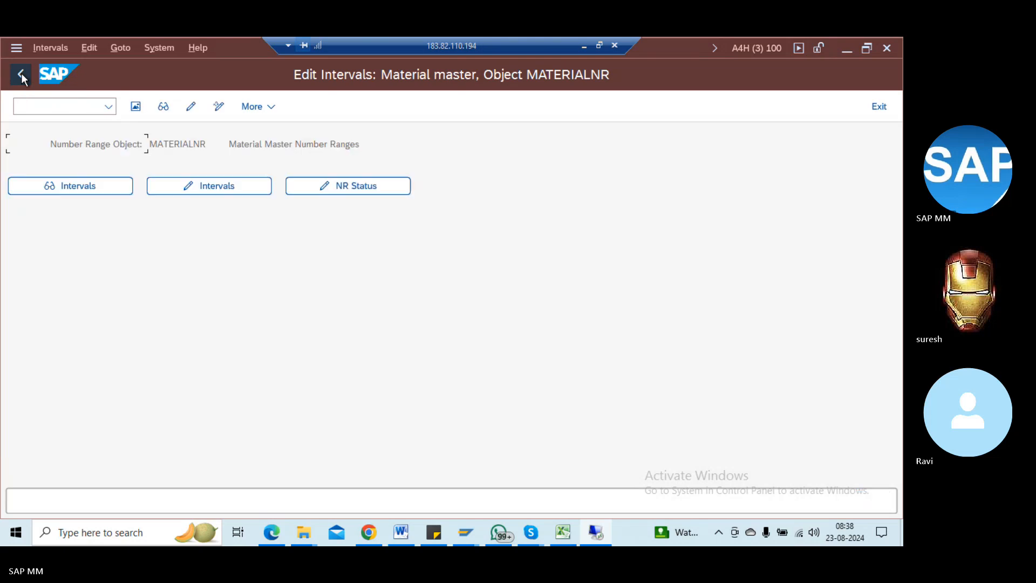
Step: Find material type ZRRR in the number range groups overview
click(135, 106)
click(137, 107)
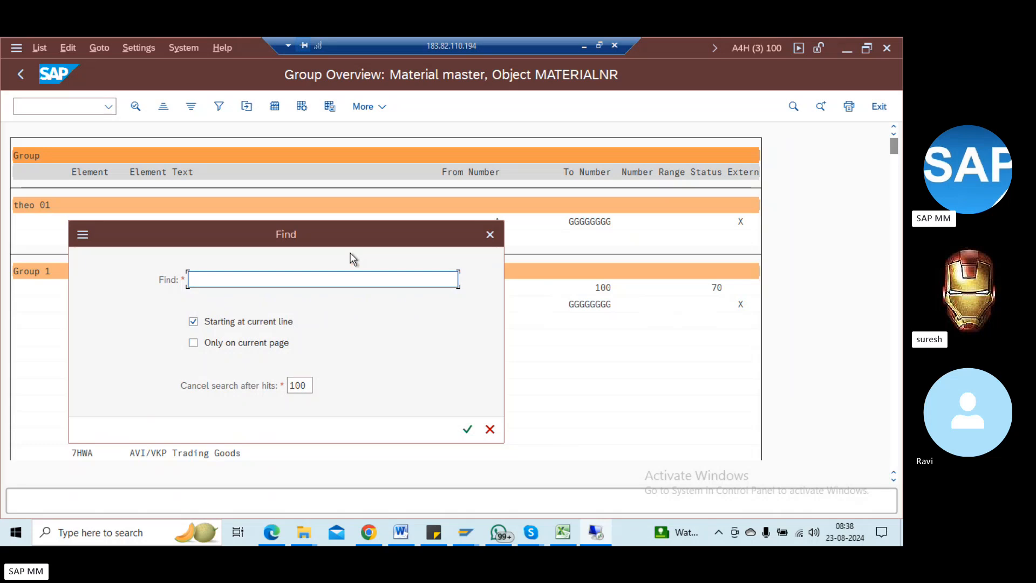
text(ZRRR)
key(Return)
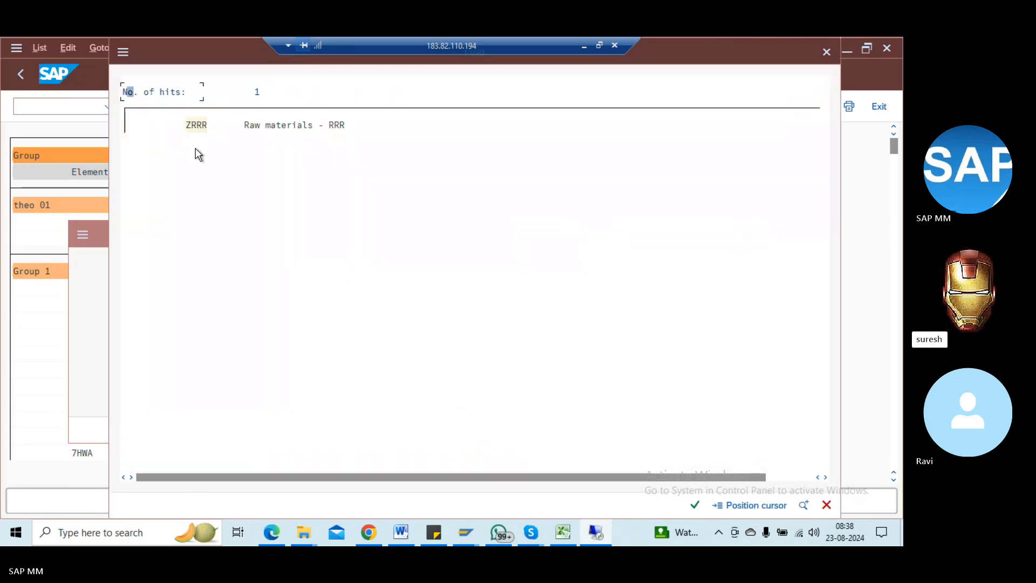
click(198, 127)
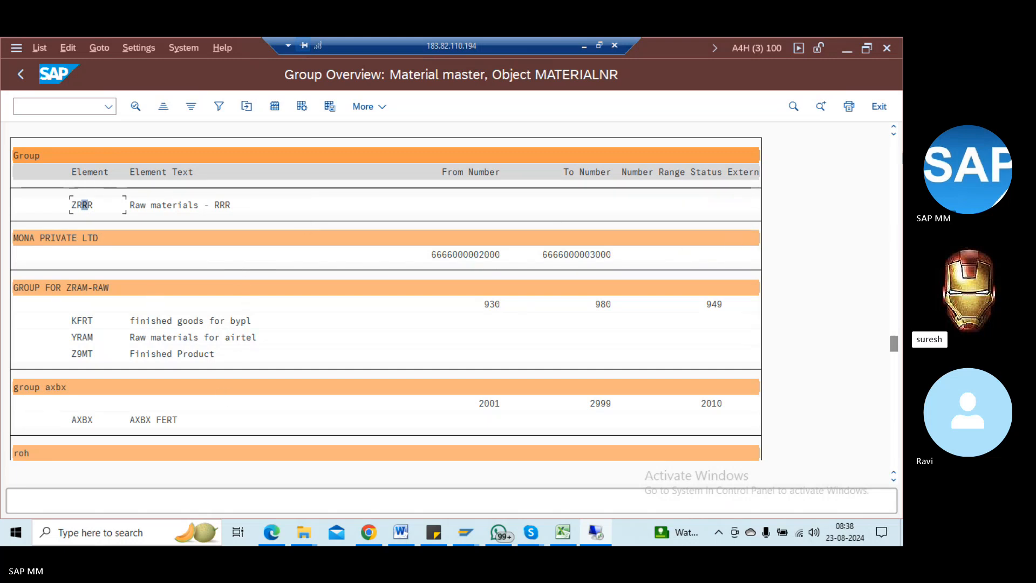
Step: Locate group 'raw mat for 2222', range 11000–11500, with current number 11469
click(896, 130)
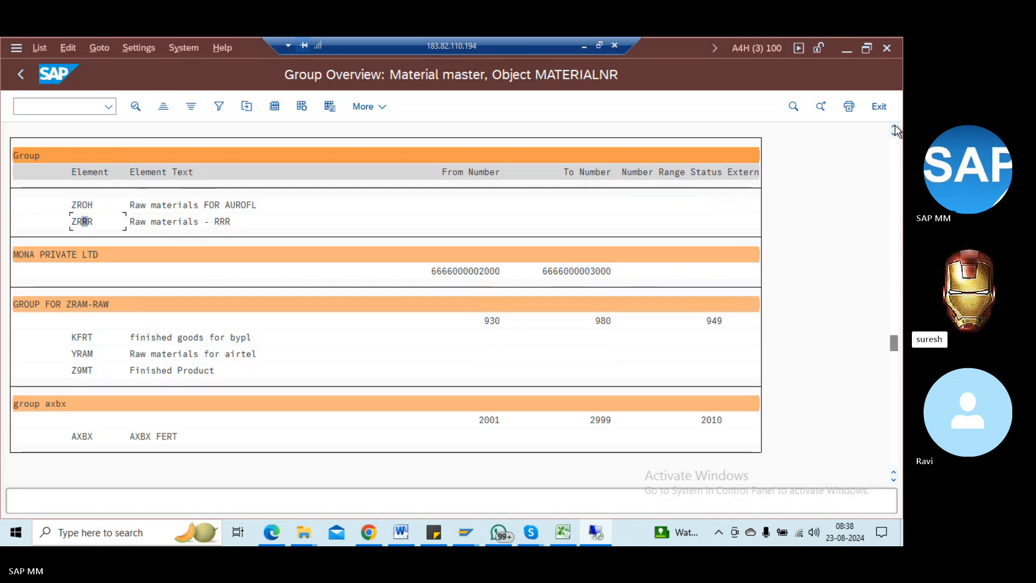
click(896, 131)
click(896, 130)
click(896, 131)
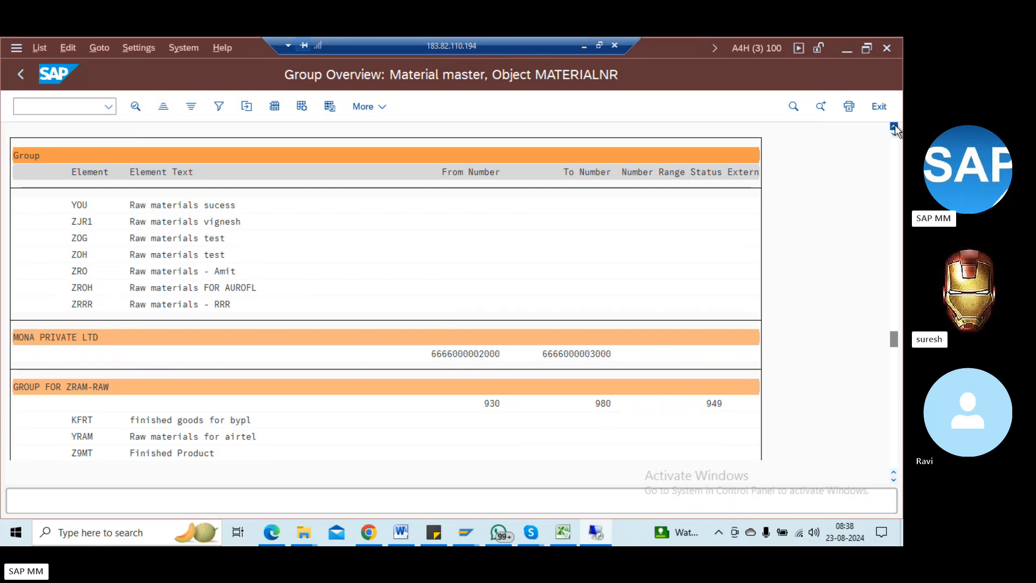
click(895, 130)
click(896, 131)
click(896, 130)
click(896, 131)
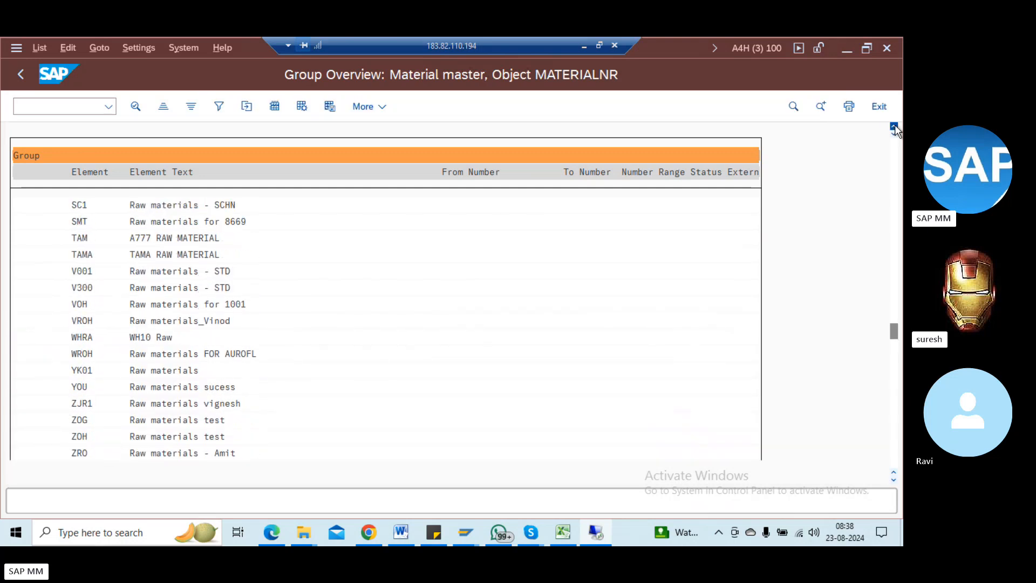
click(896, 131)
click(896, 131)
click(895, 130)
click(896, 130)
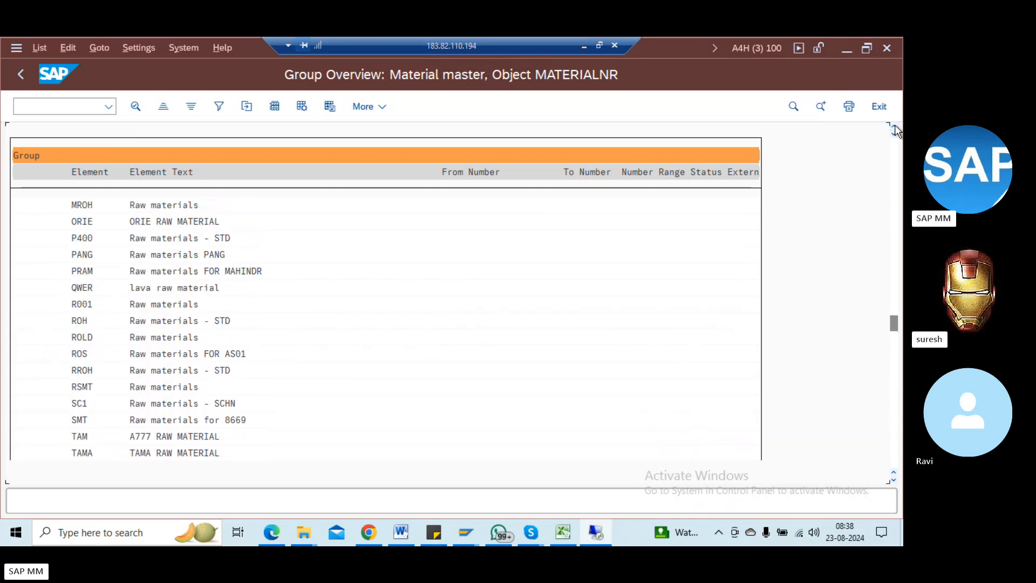
click(896, 130)
click(895, 130)
click(896, 156)
click(896, 156)
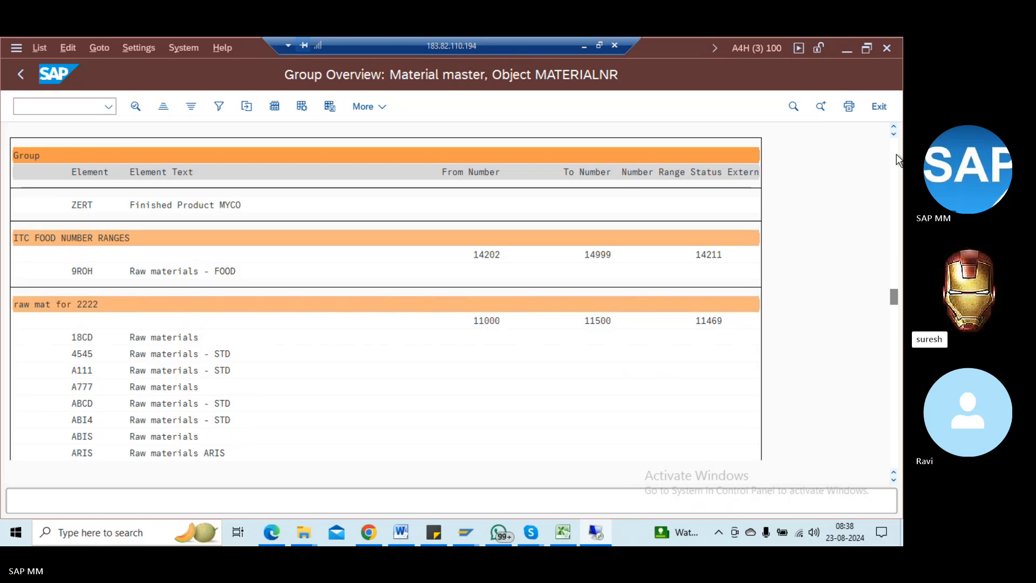
click(895, 156)
click(896, 335)
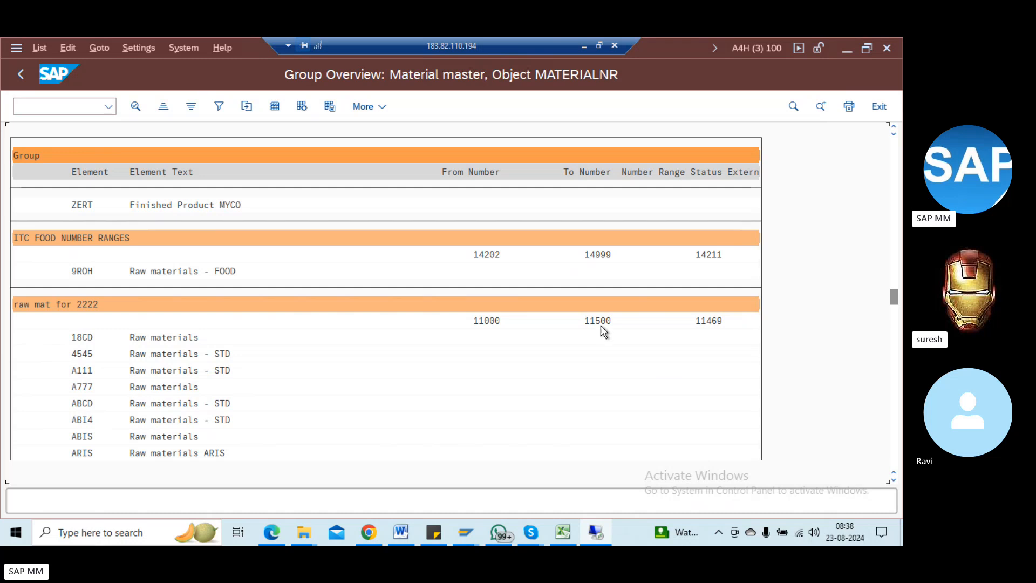
click(726, 322)
Step: Relaunch /nMM01 for ZRRR and acknowledge the few-numbers-left warning to reach Select View(s)
click(65, 104)
text(/nmm01)
key(Return)
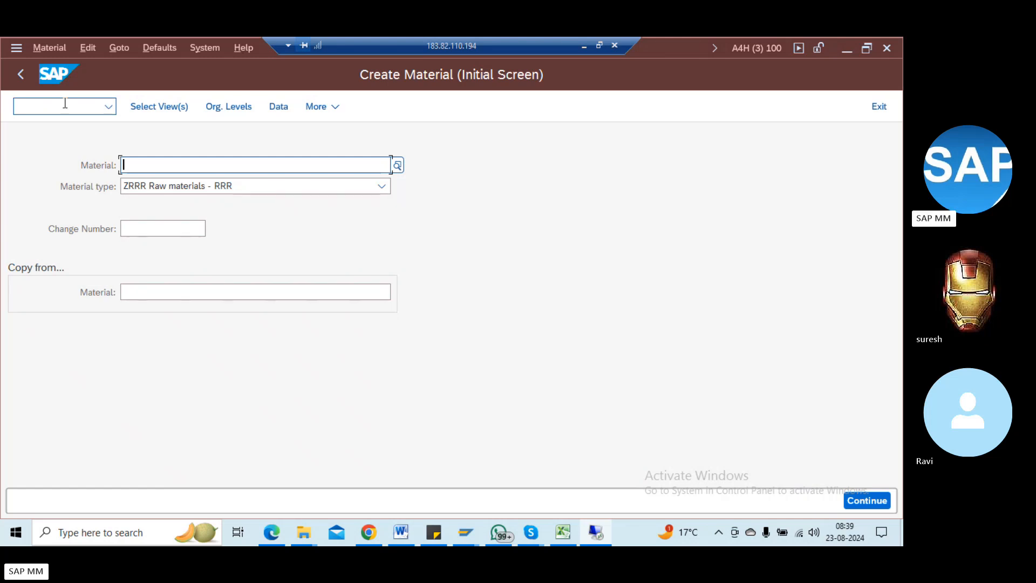
key(Return)
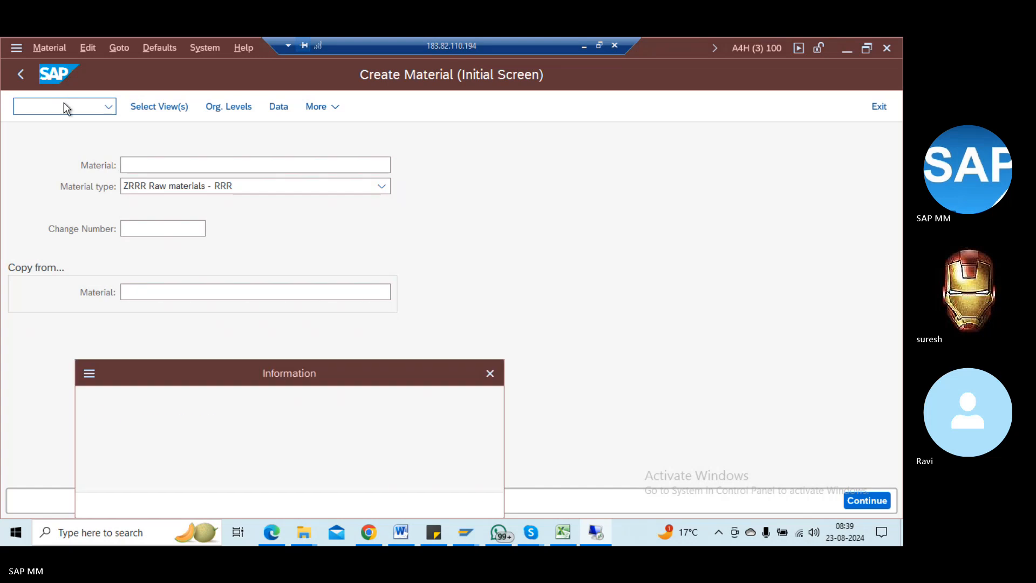
key(Return)
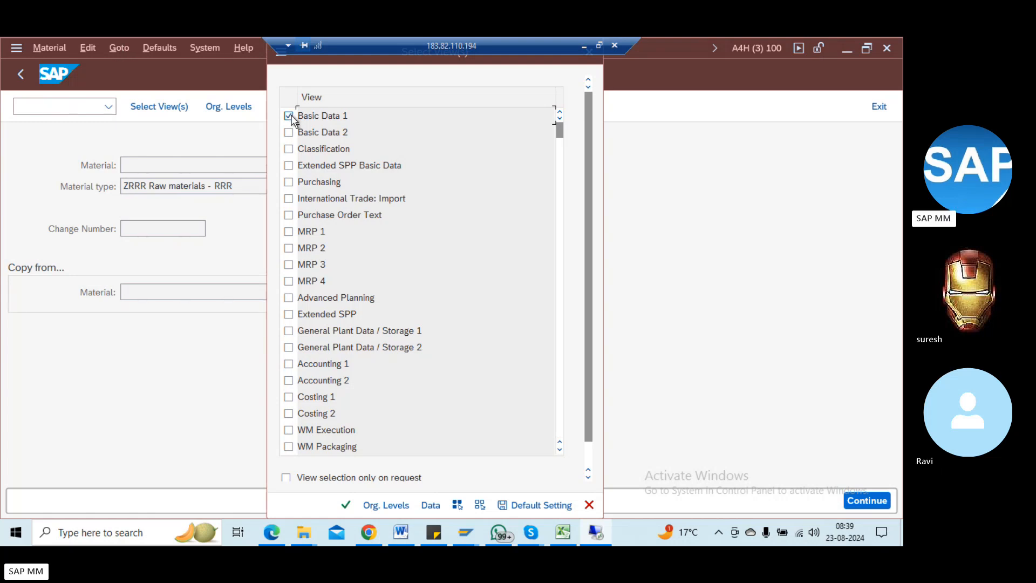
Step: Select Basic Data 1 and 2, Purchasing, Plant data/stor. 1 and 2, Accounting 1 and 2
click(289, 115)
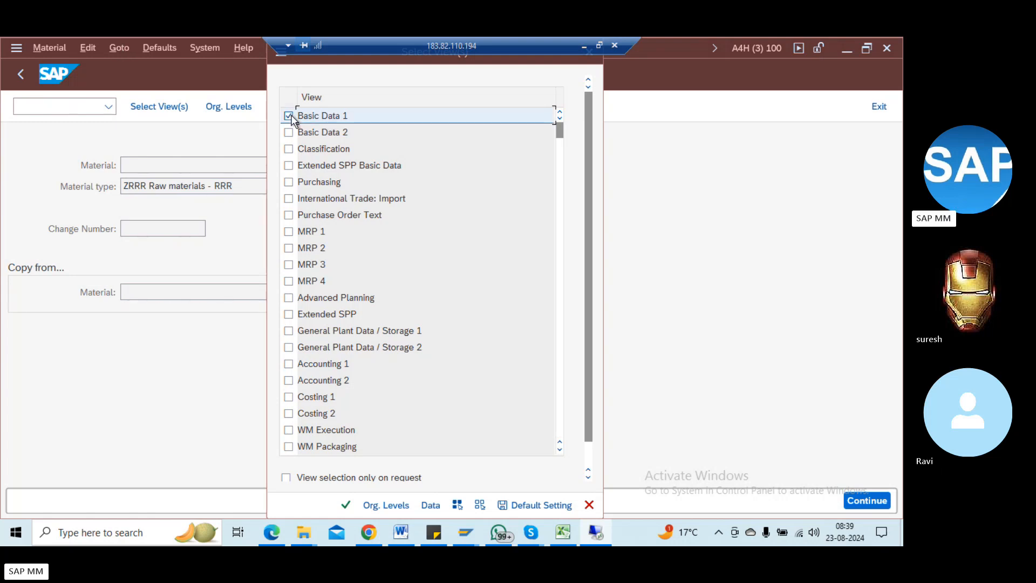
click(290, 133)
click(289, 182)
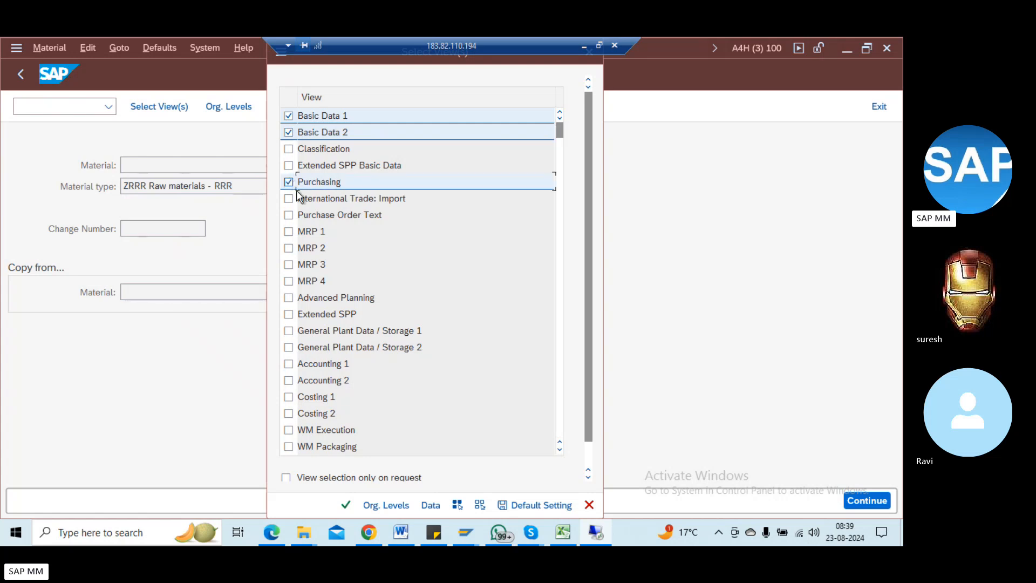
click(290, 333)
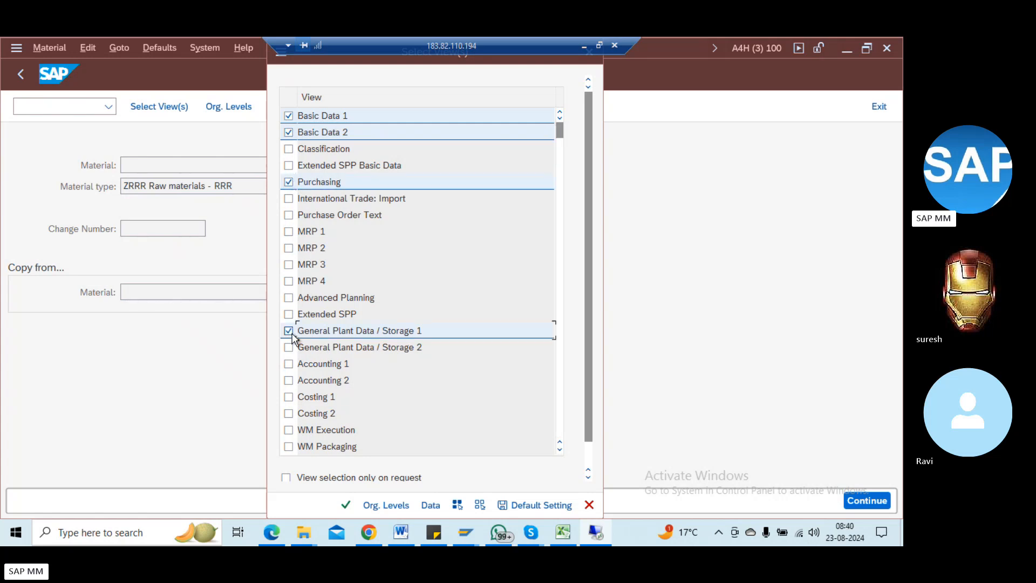
click(292, 348)
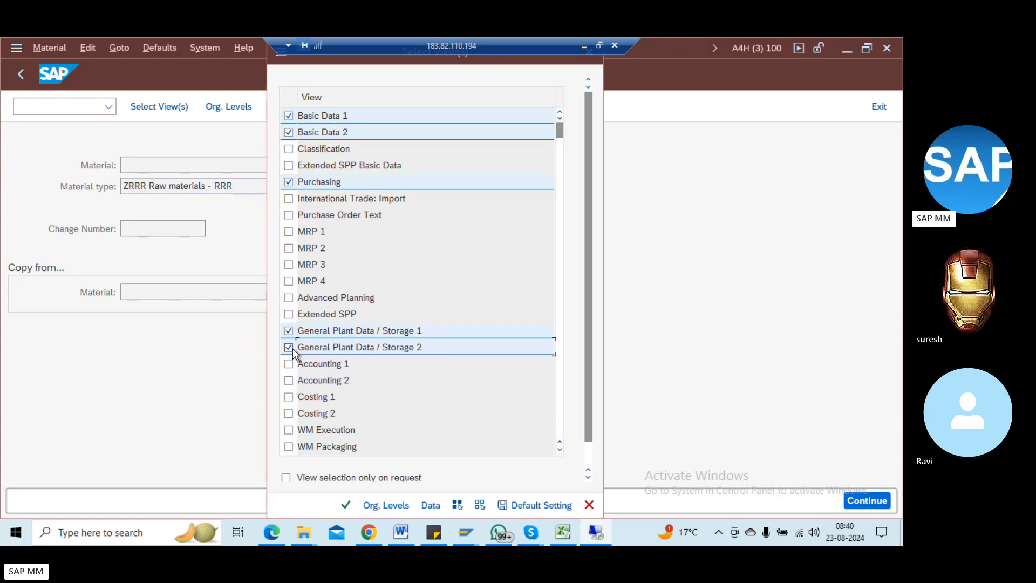
click(290, 365)
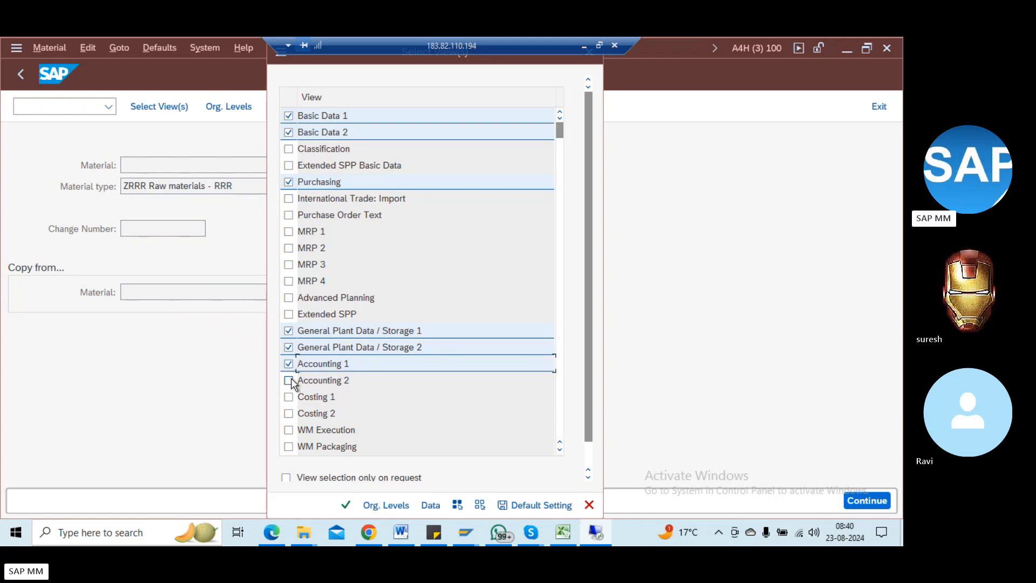
click(291, 381)
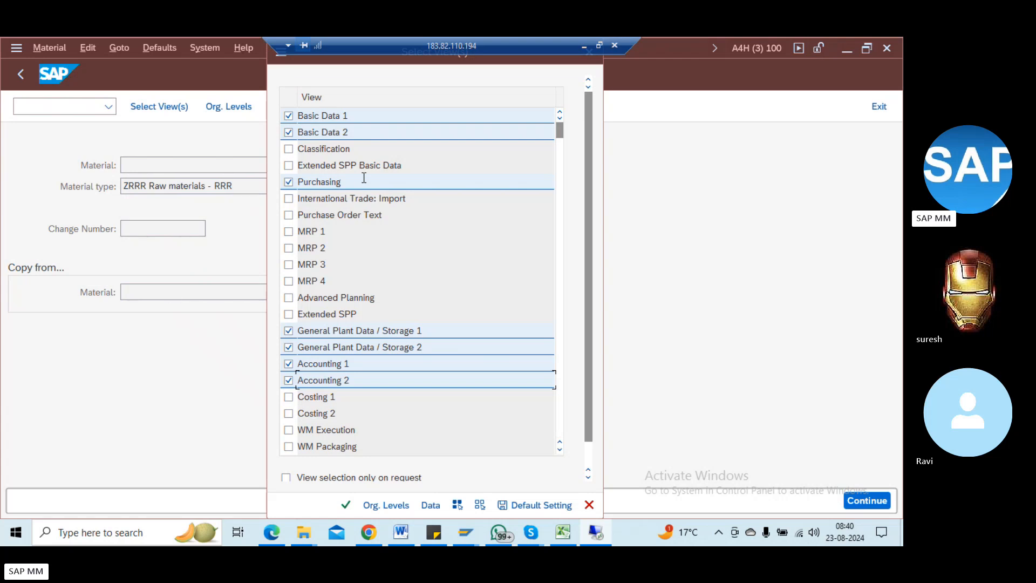
click(329, 236)
Step: Set organizational level plant RED1 with no storage location and open Basic data 1
key(Return)
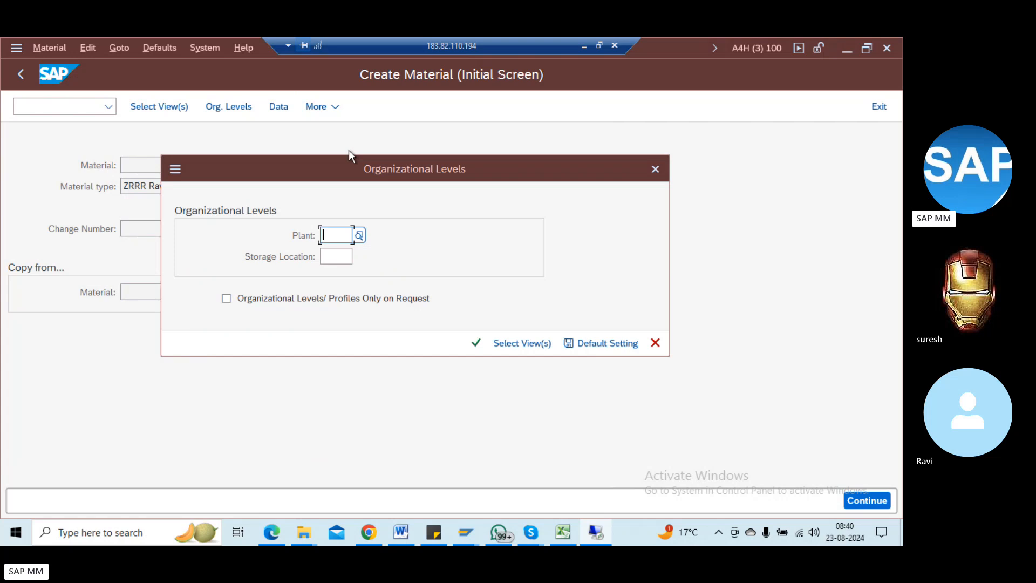
text(re)
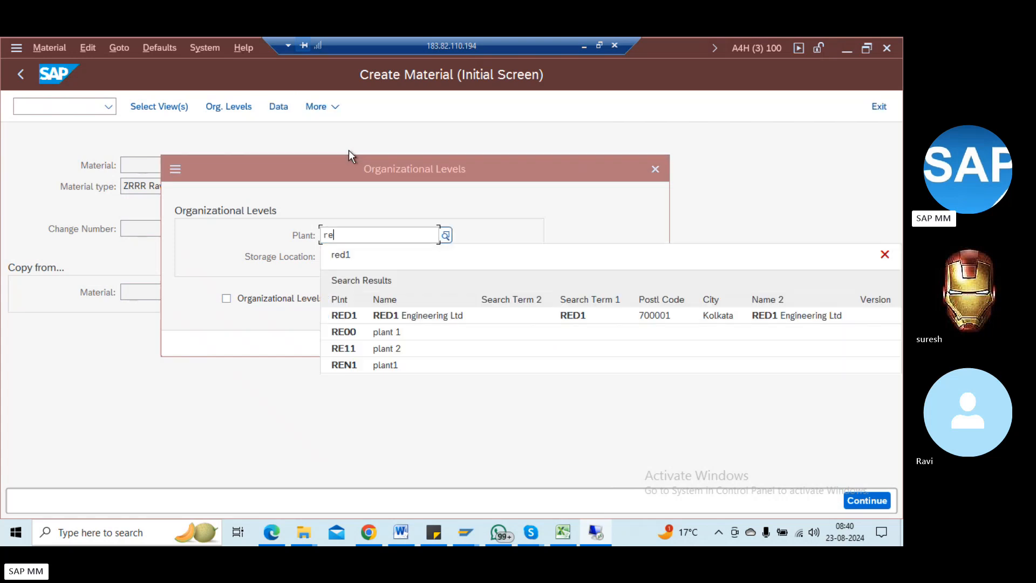
click(349, 315)
click(331, 257)
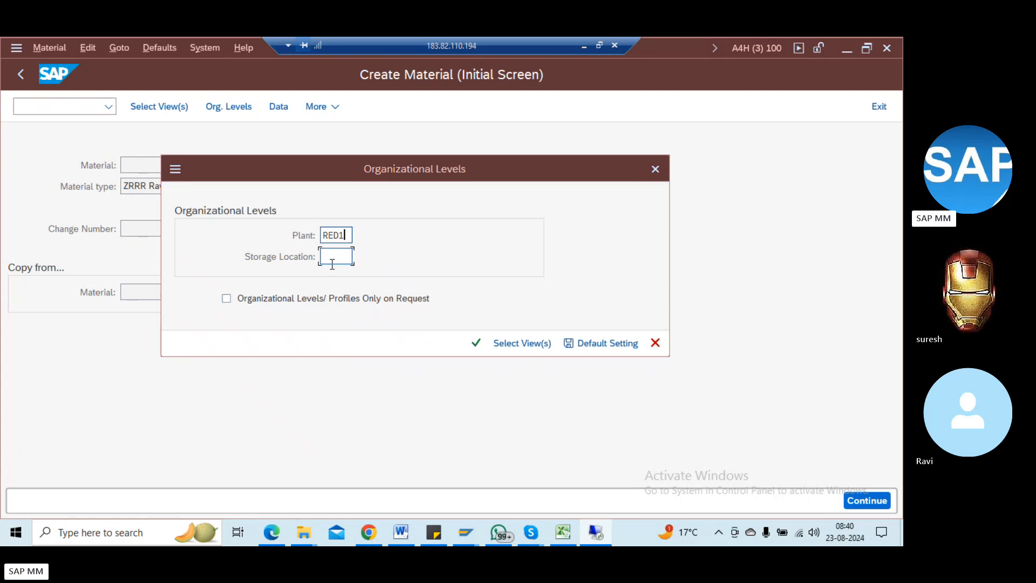
click(356, 260)
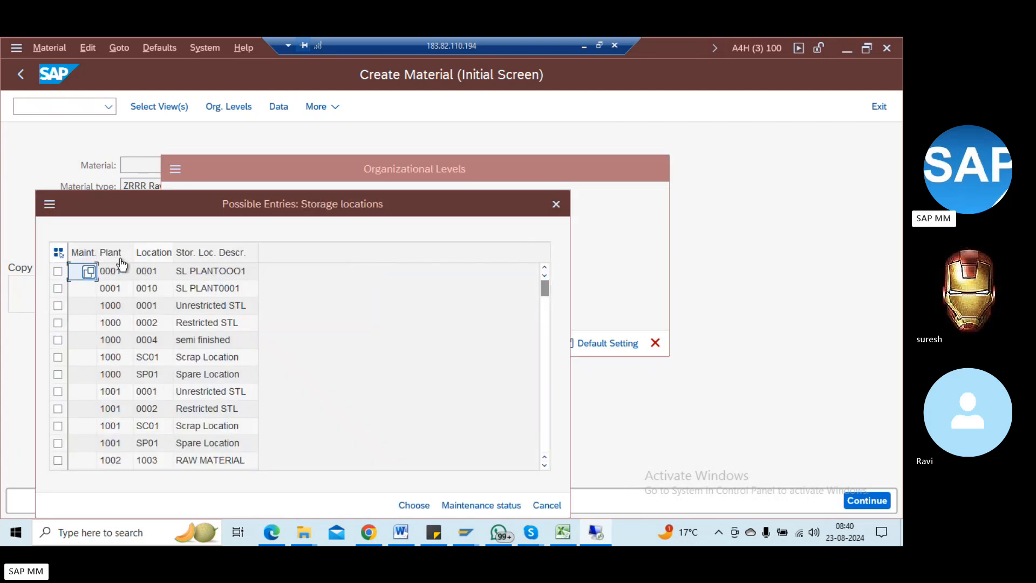
key(Escape)
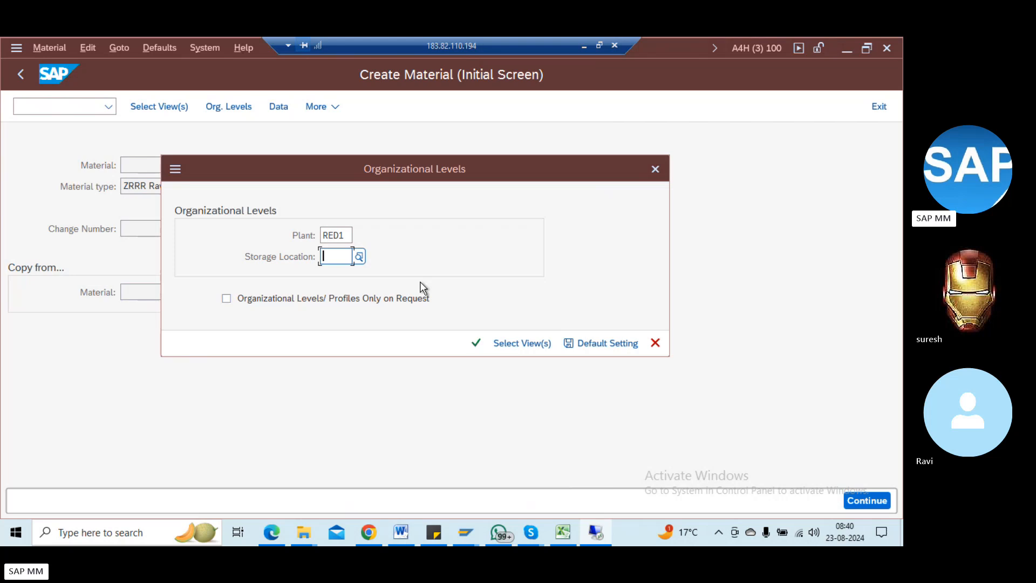
key(Return)
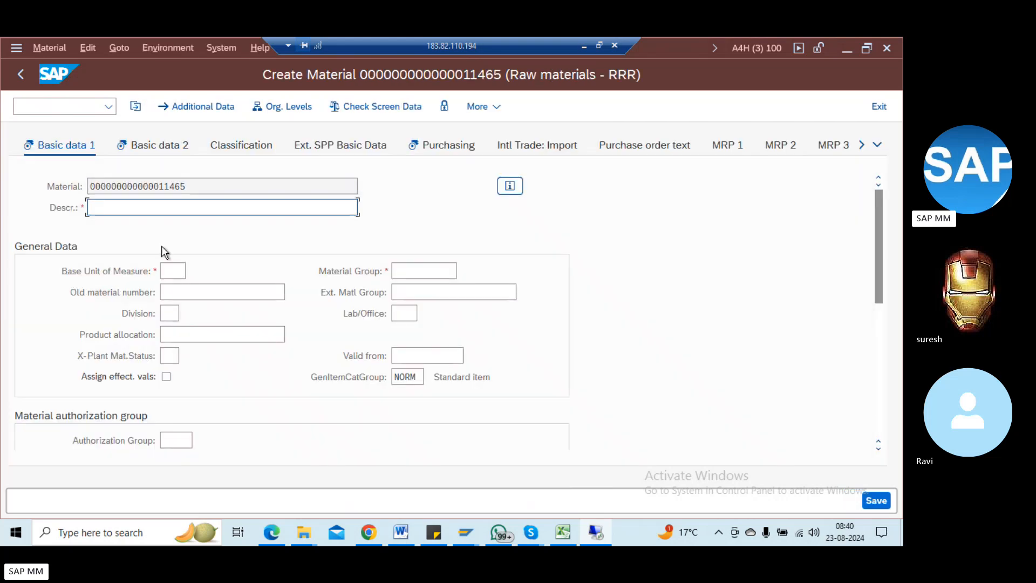
Step: Enter description 'Test data', base unit EA and material group 00106
text(Test data)
click(179, 271)
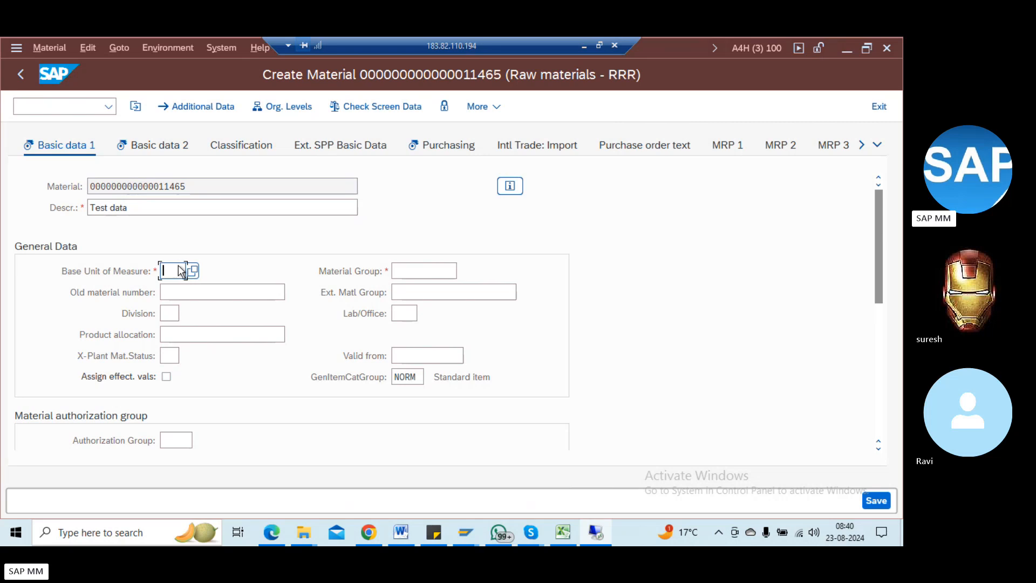
text(EA)
key(Tab)
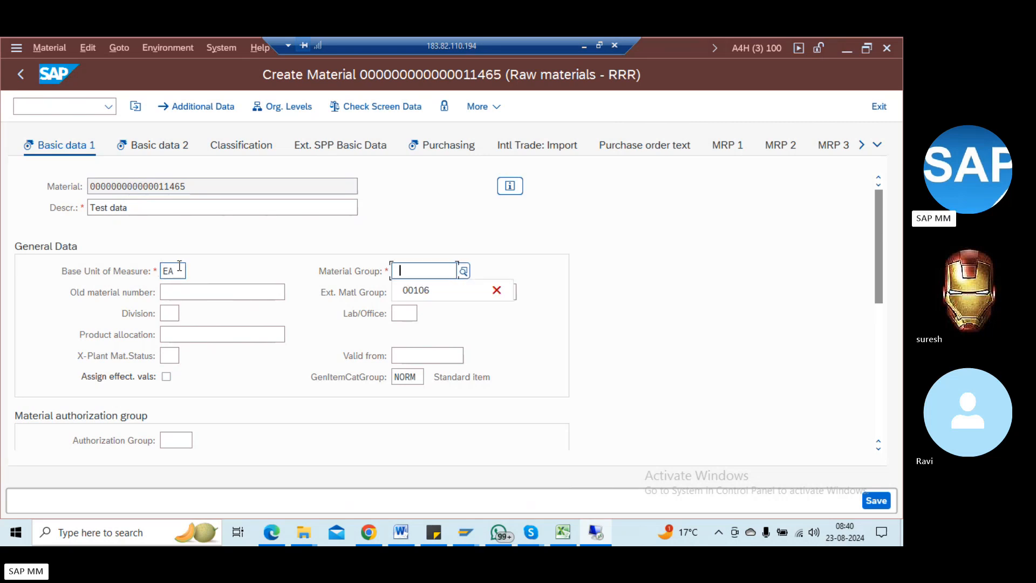
key(Return)
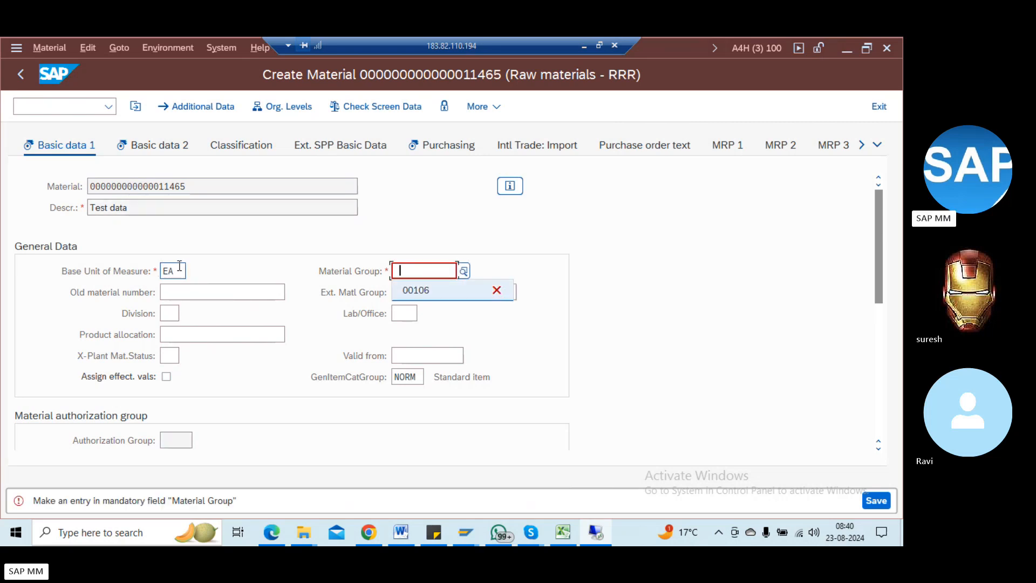
key(Down)
key(Return)
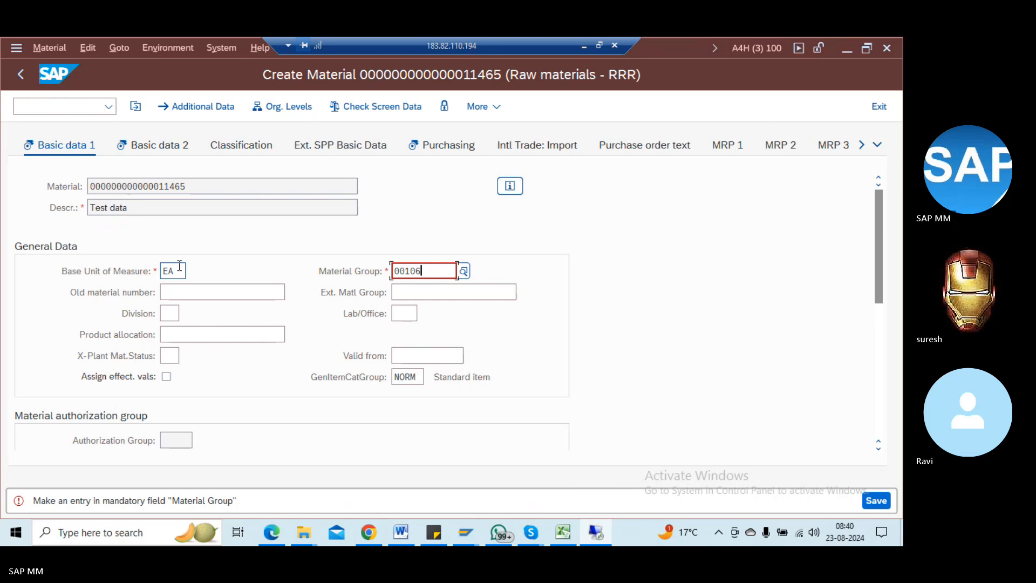
Step: Set division 01 and continue through Basic data 2 to Purchasing
key(Tab)
key(Tab)
key(Tab)
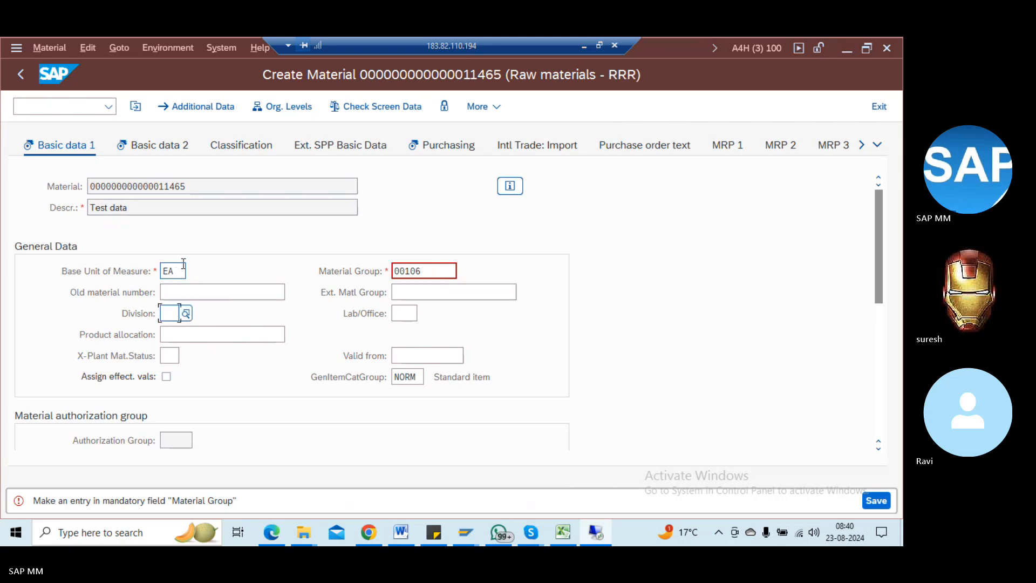
click(184, 314)
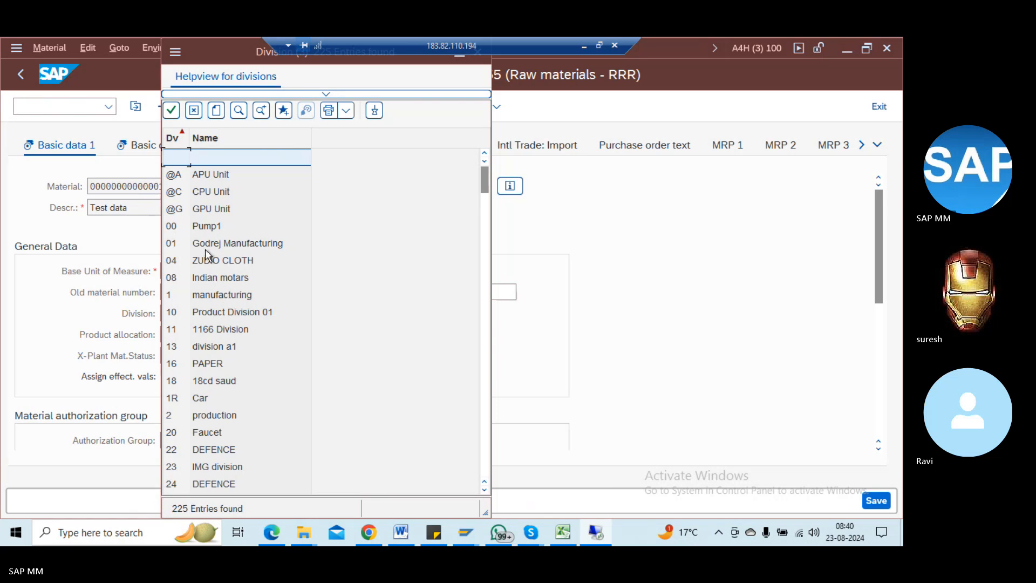
double_click(202, 244)
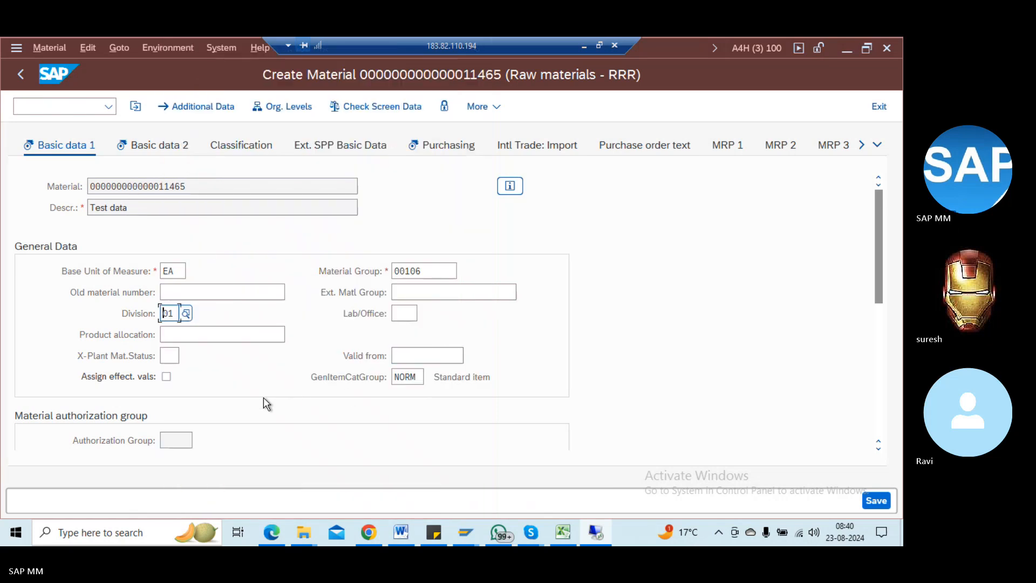
key(Return)
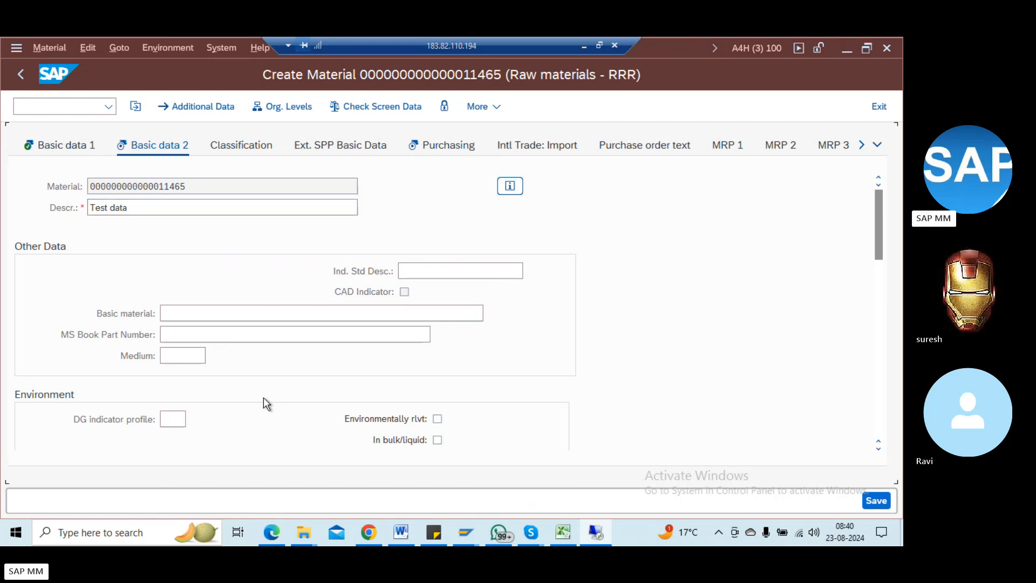
key(Return)
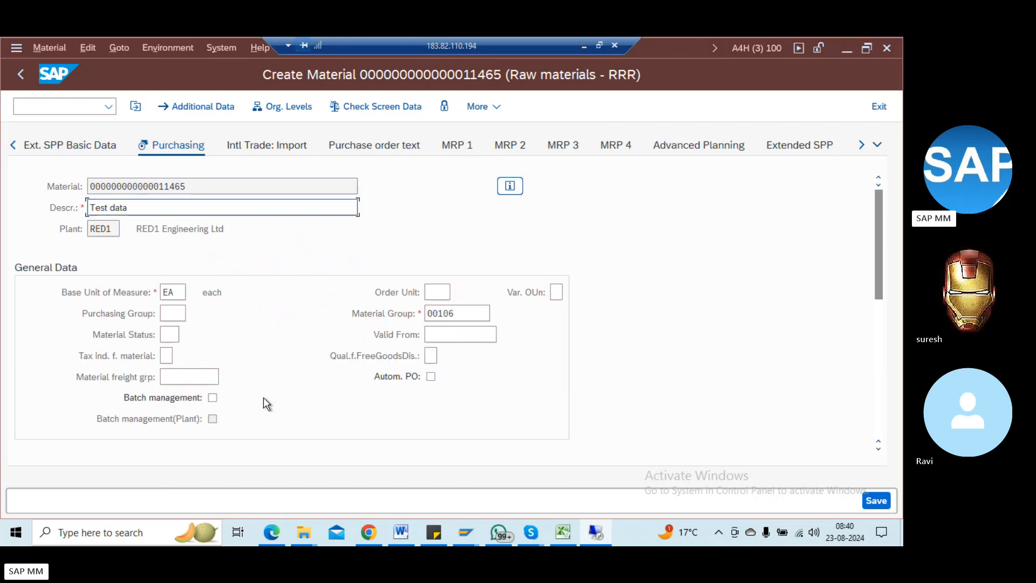
Step: Replace the rejected order unit BOX with CV (Case)
click(435, 316)
click(438, 292)
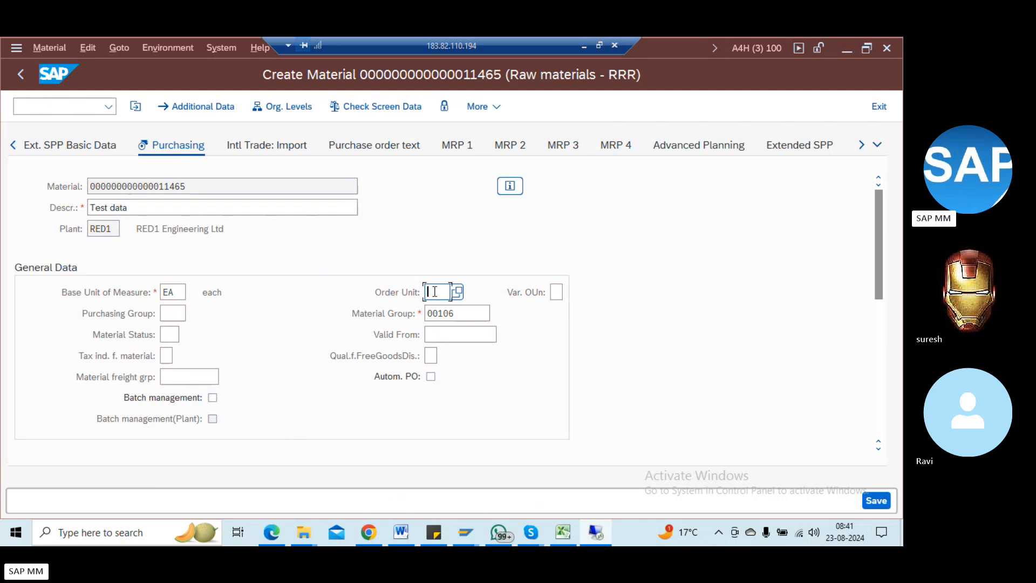
text(BOX)
key(Return)
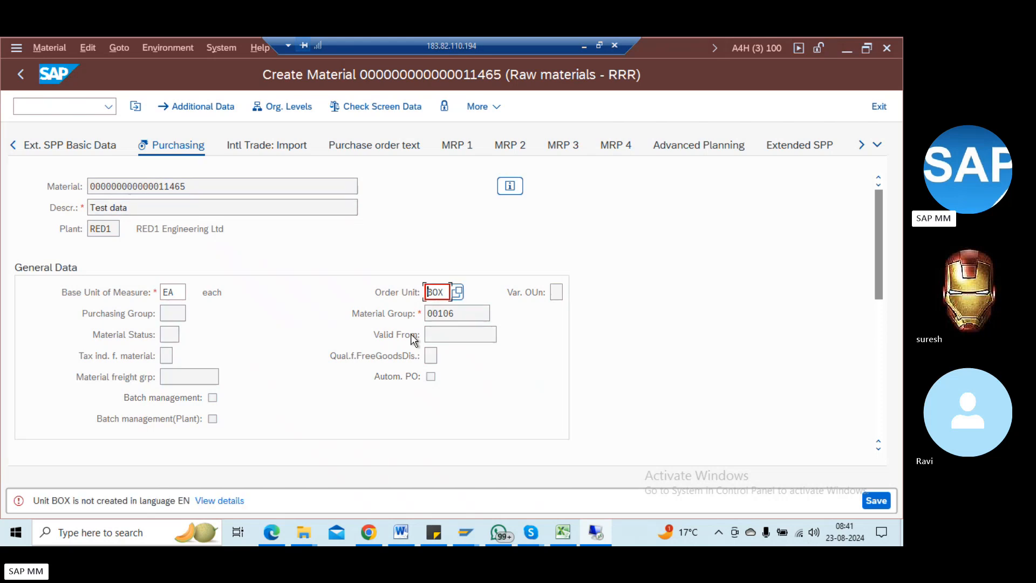
key(BackSpace)
key(BackSpace)
key(BackSpace)
click(460, 291)
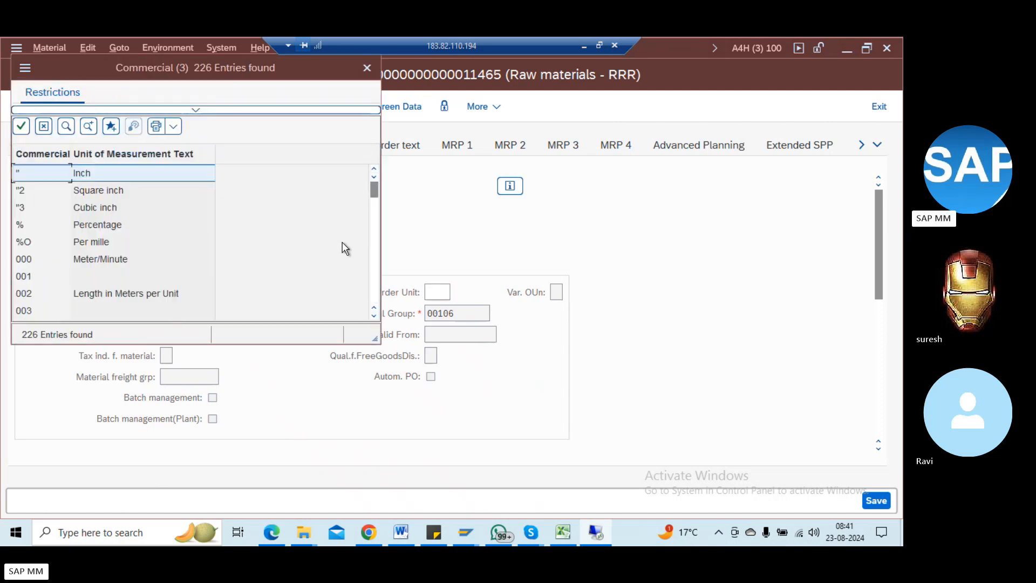
scroll(376, 262, down, 3)
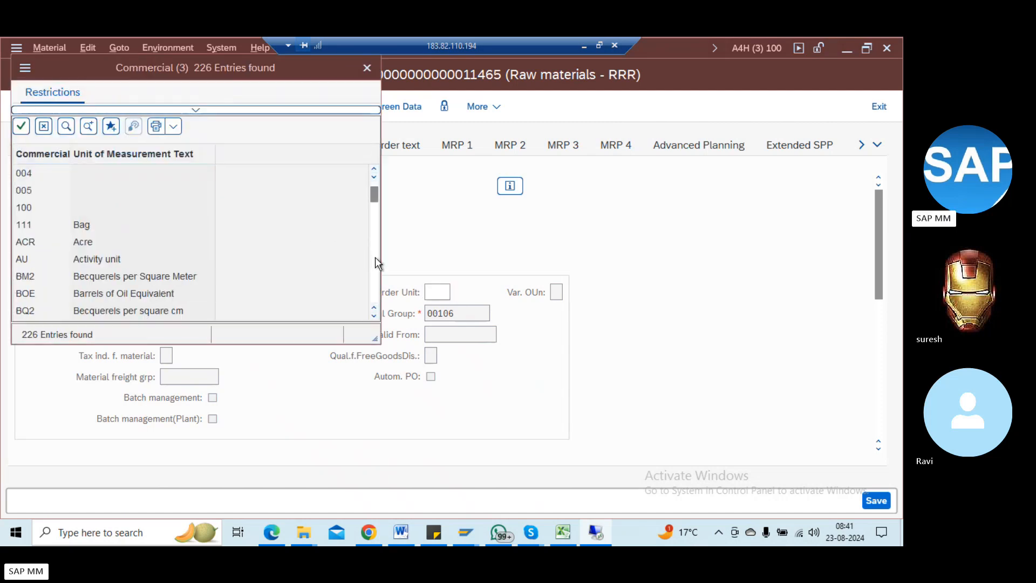
scroll(376, 262, down, 6)
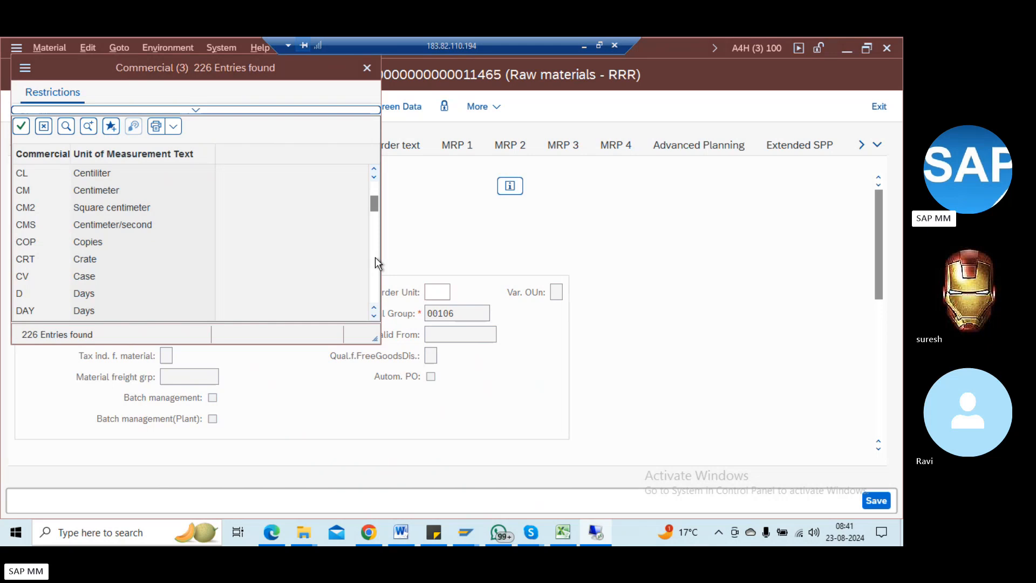
double_click(75, 281)
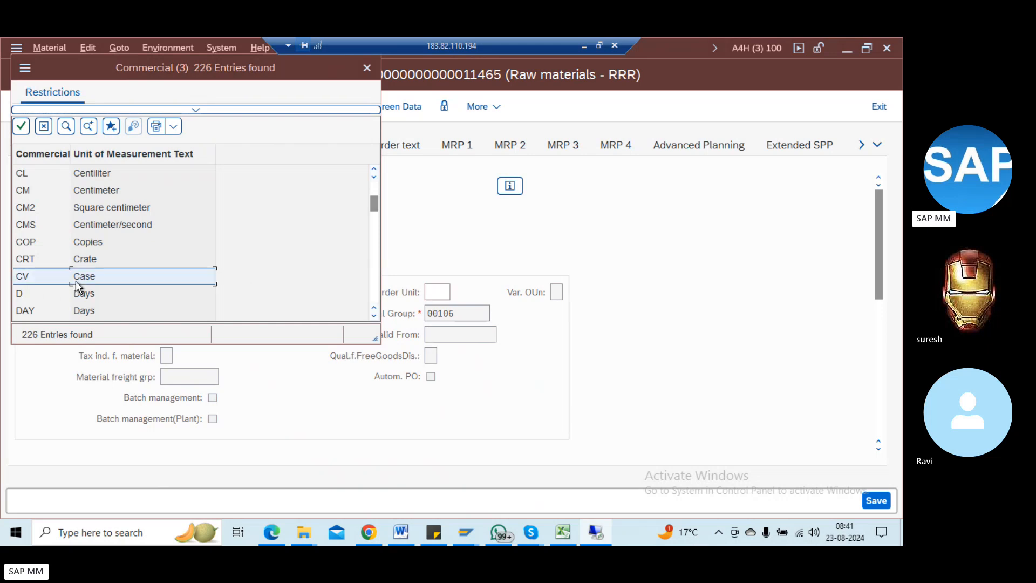
Step: Define the conversion 1 CV = 1000 EA
text(4V)
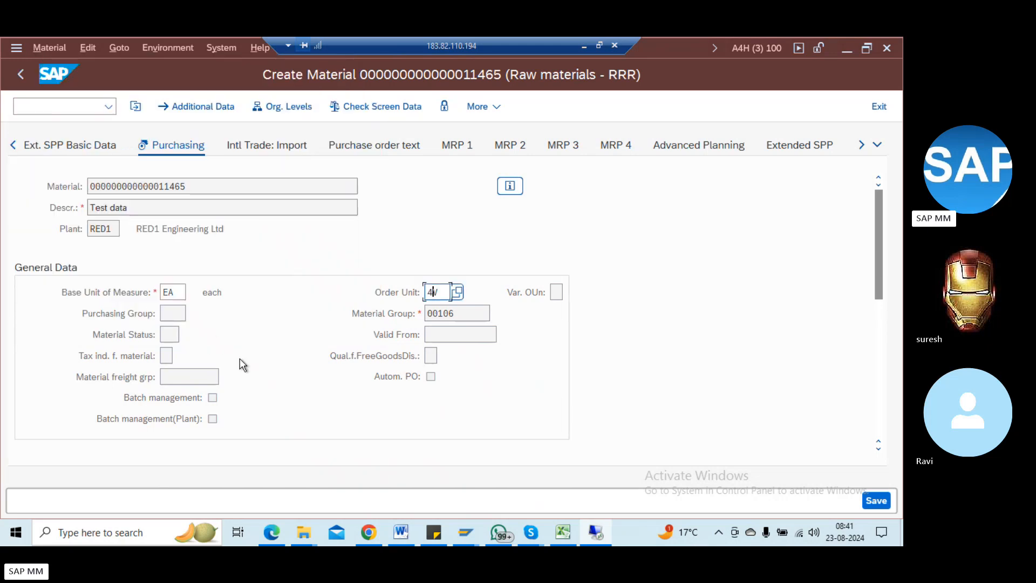
key(Left)
text(C)
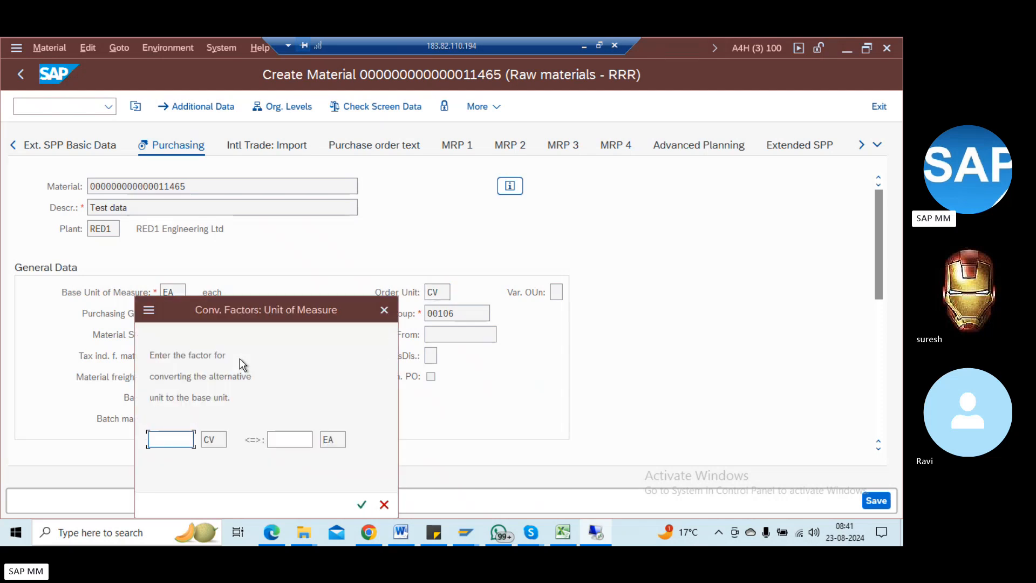
text(1)
key(Tab)
text(1000)
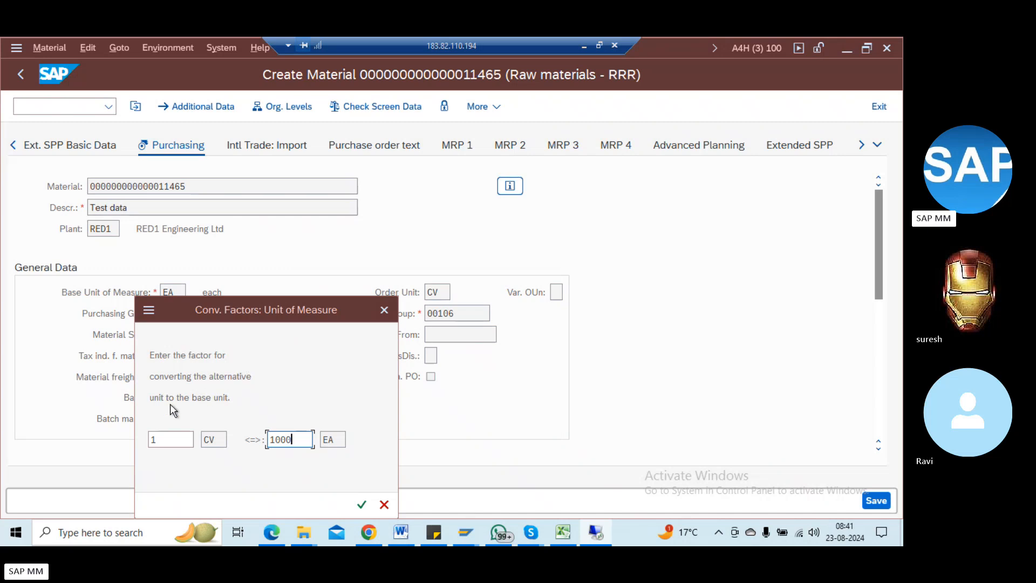
click(362, 505)
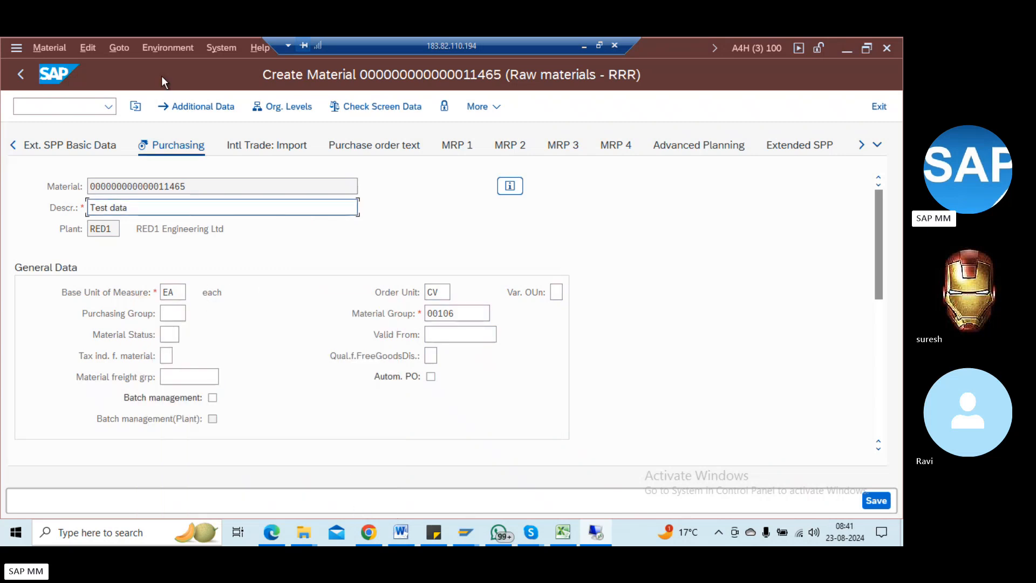
Step: Verify the 1 CV = 1000 EA conversion under Units of measure, then return to Main Data
click(198, 107)
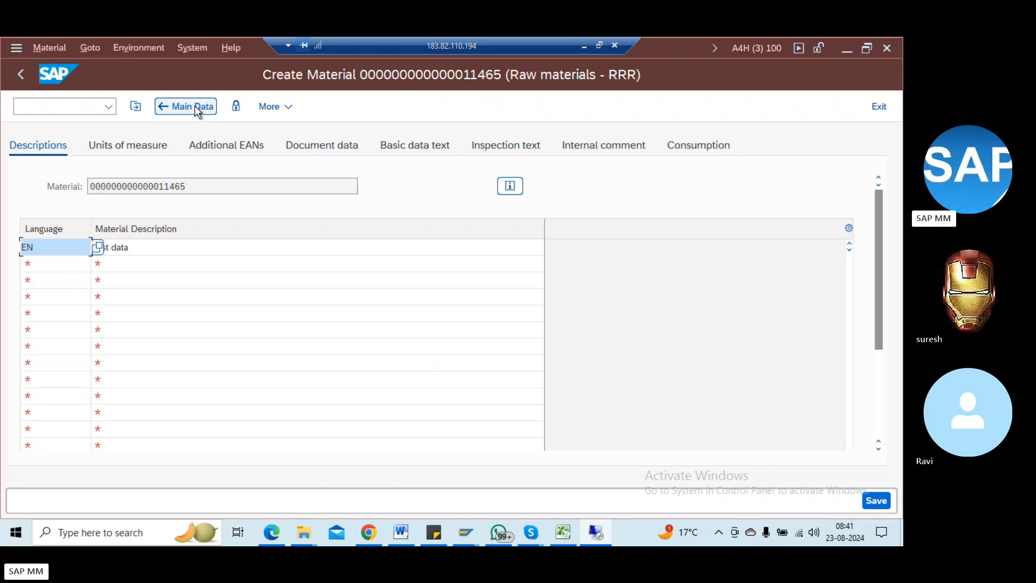
click(140, 141)
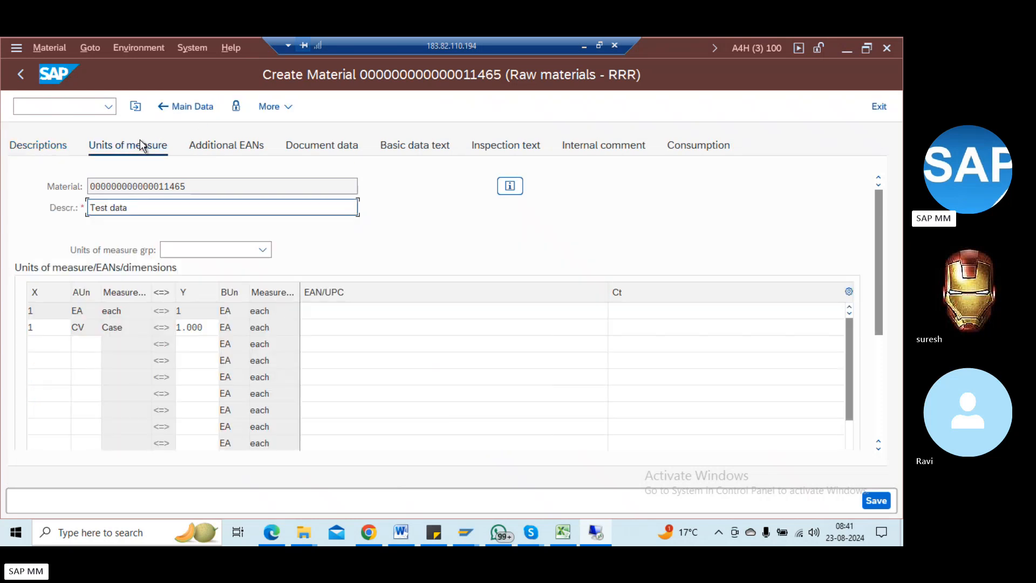
click(62, 326)
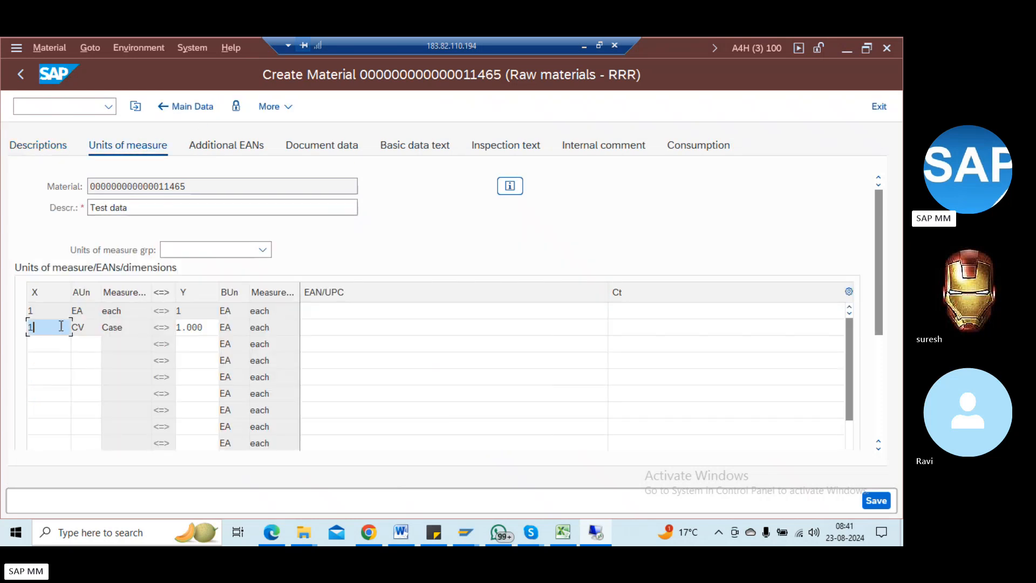
click(190, 326)
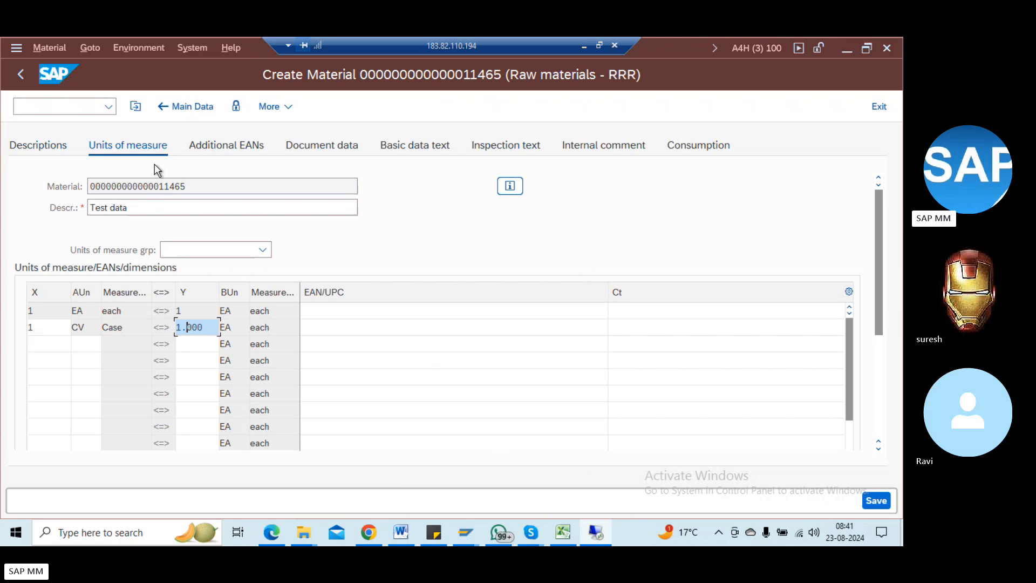
click(167, 103)
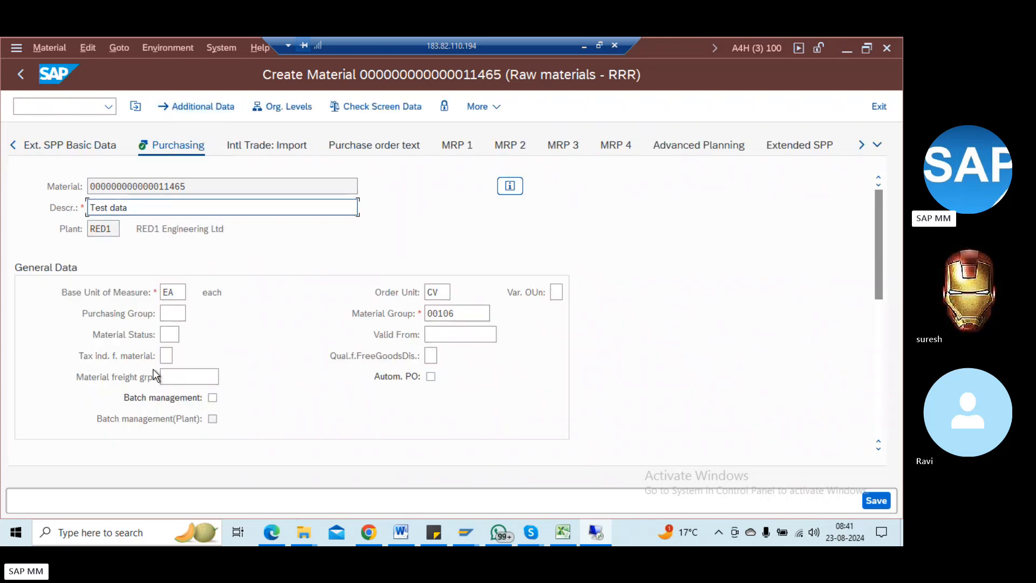
Step: Review Purchasing fields, leave the purchasing value key empty, and continue to Plant data / stor. 1
click(172, 337)
click(173, 312)
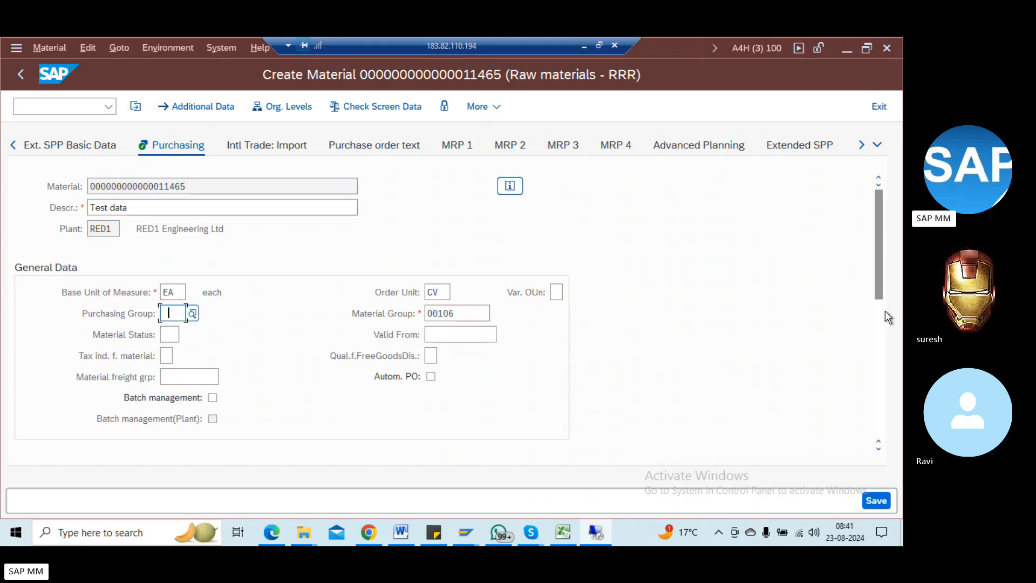
click(880, 327)
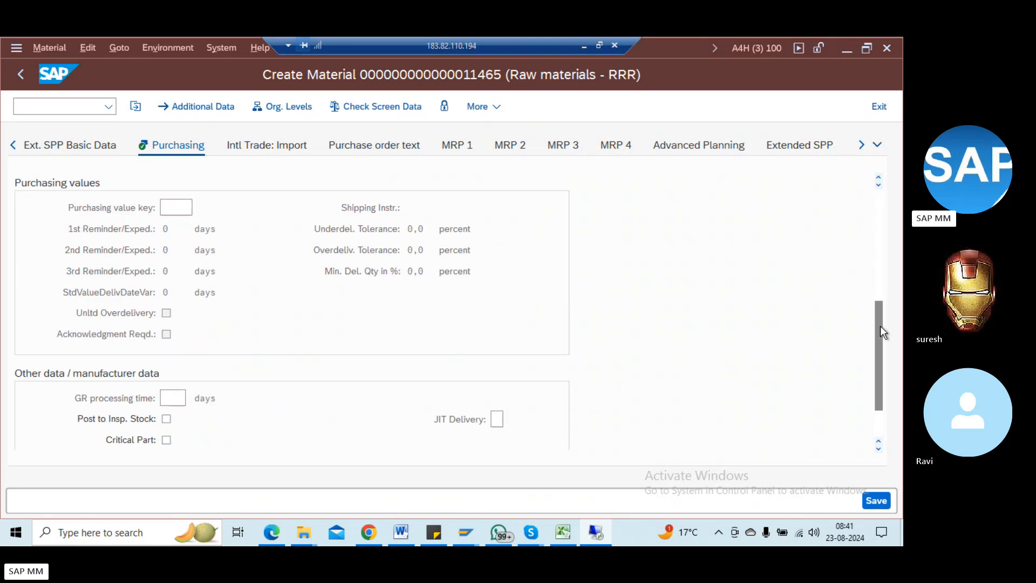
click(181, 208)
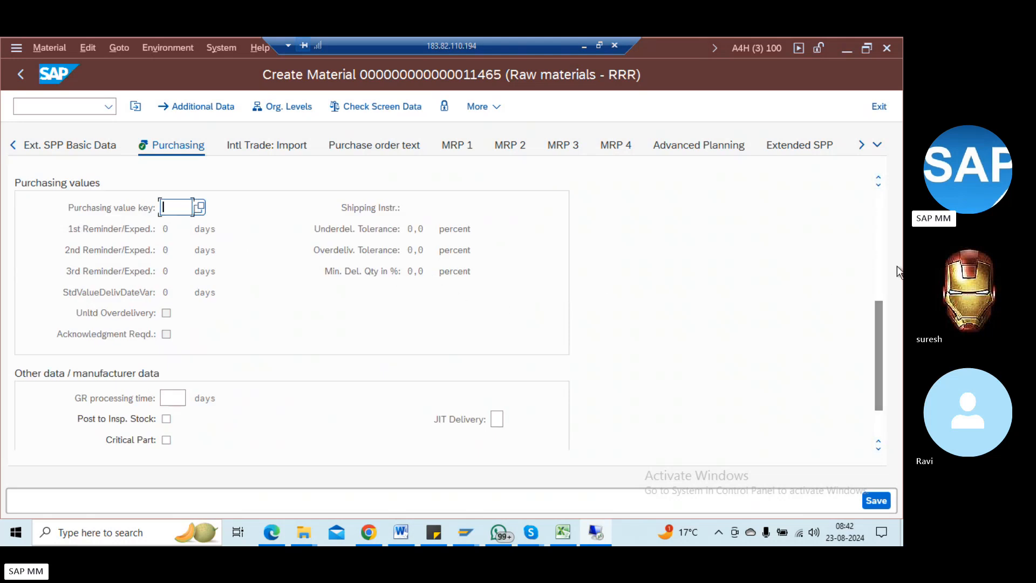
click(718, 292)
key(Return)
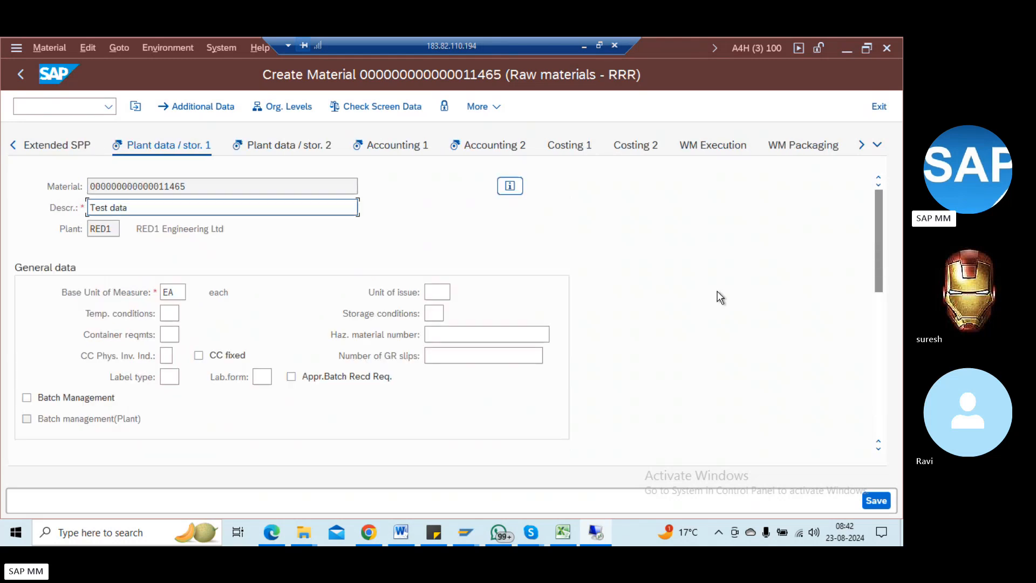
Step: Set the unit of issue to CAR (Carton) from the F4 list
click(450, 292)
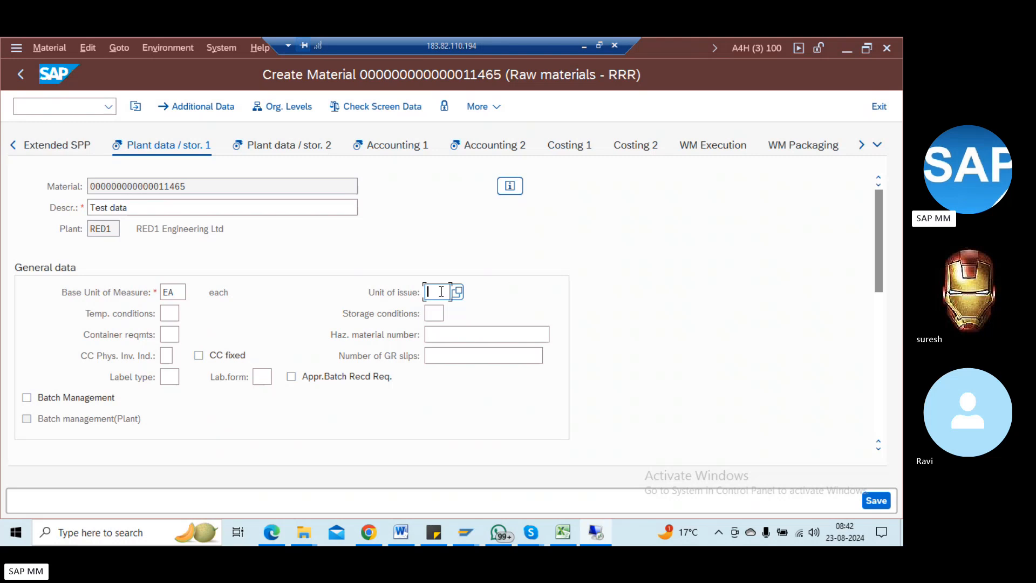
text(d)
key(BackSpace)
key(F4)
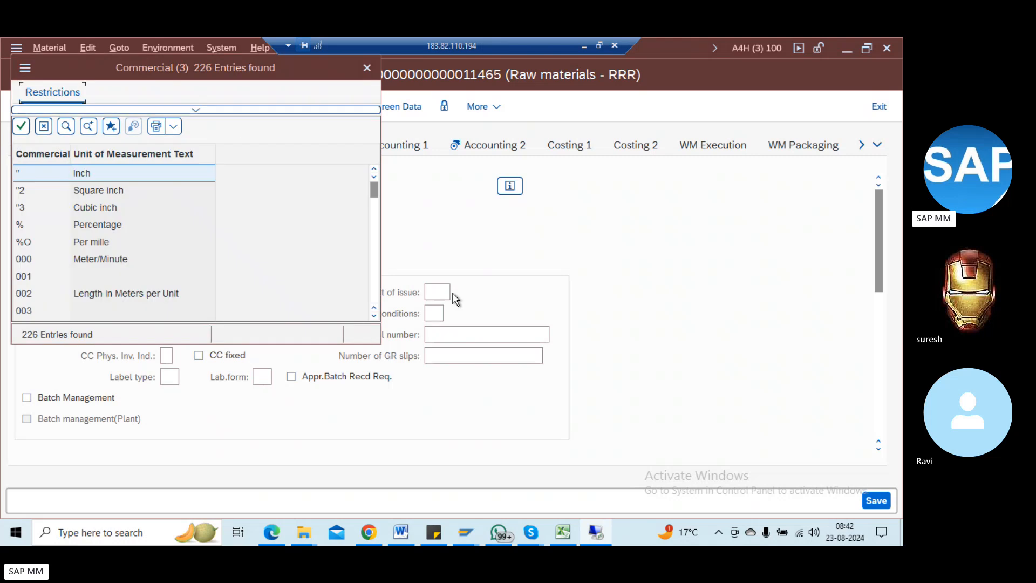
scroll(375, 237, down, 3)
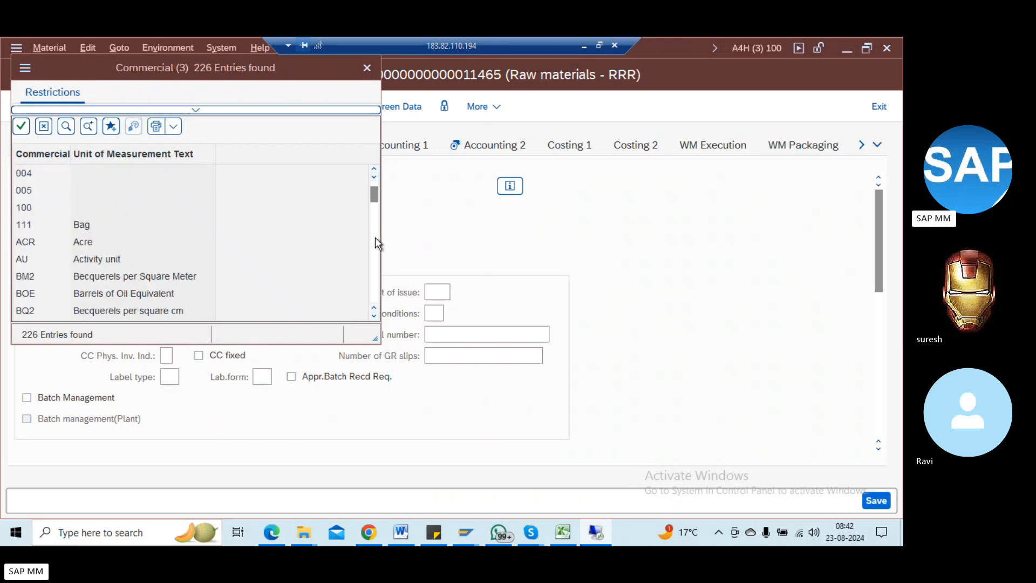
scroll(374, 237, down, 3)
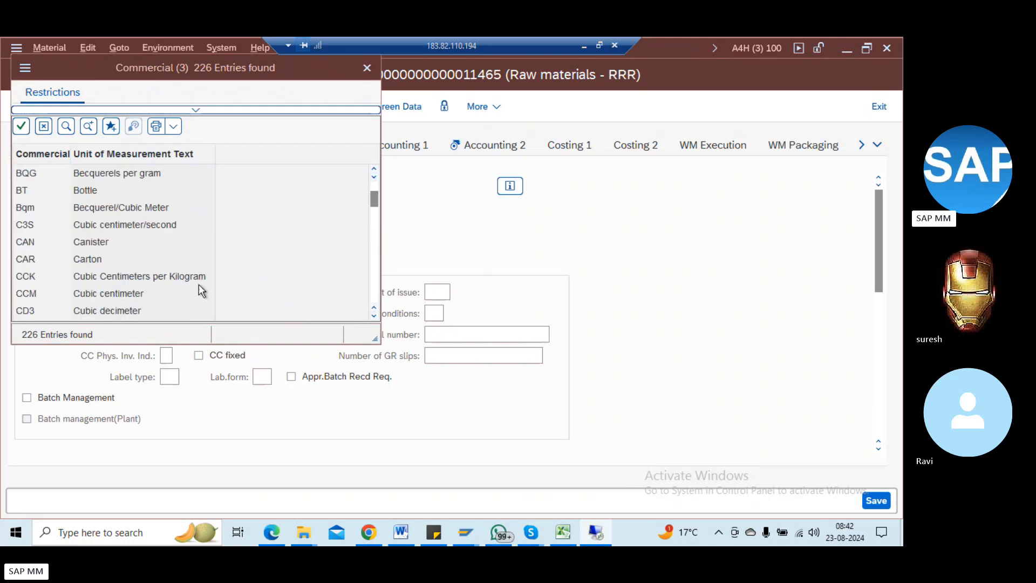
double_click(78, 260)
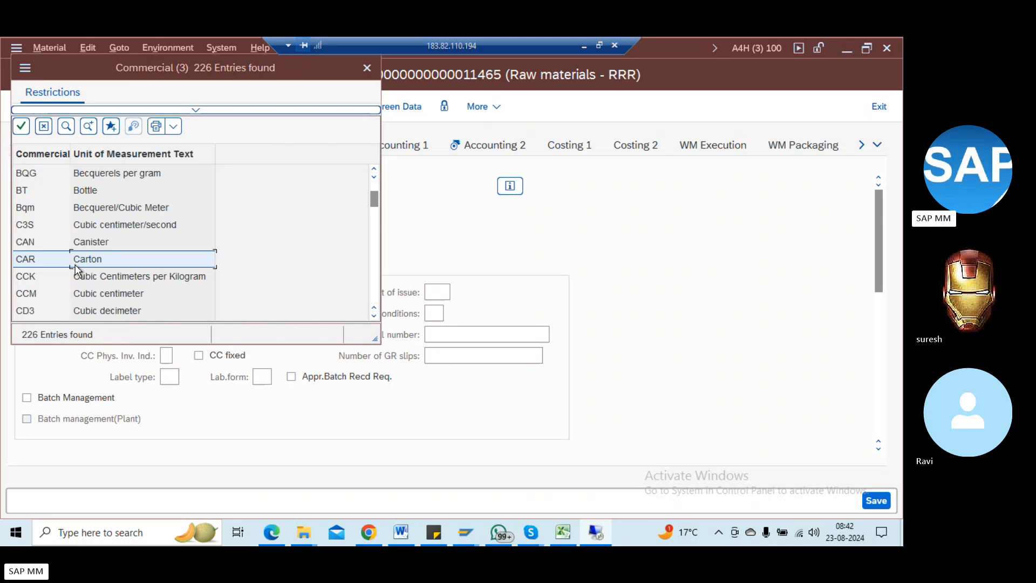
key(Return)
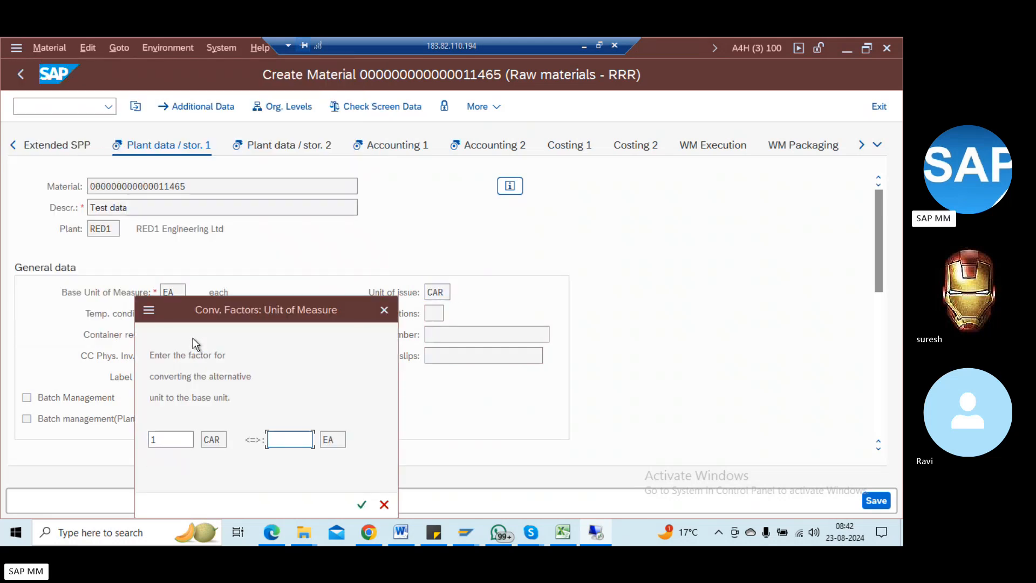
Step: Enter the conversion factor 1 CAR = 10000 EA, correcting the too-long entry
text(100000)
key(Return)
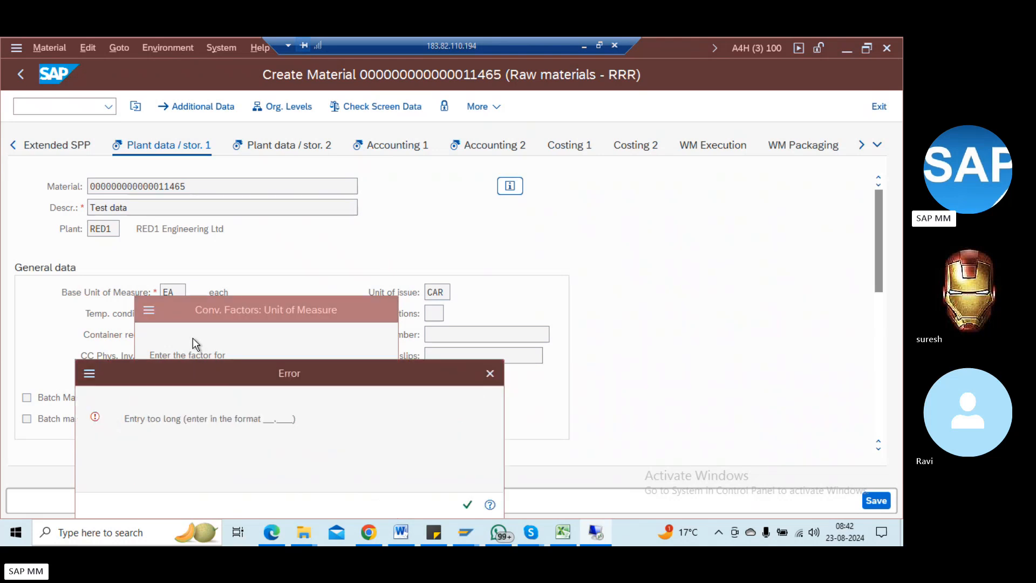
key(Return)
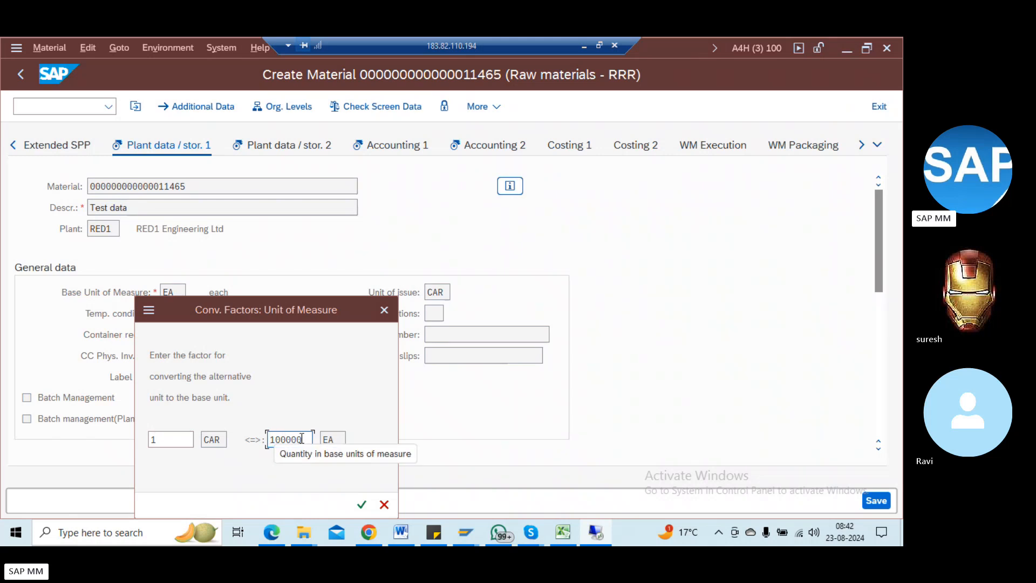
key(BackSpace)
key(Return)
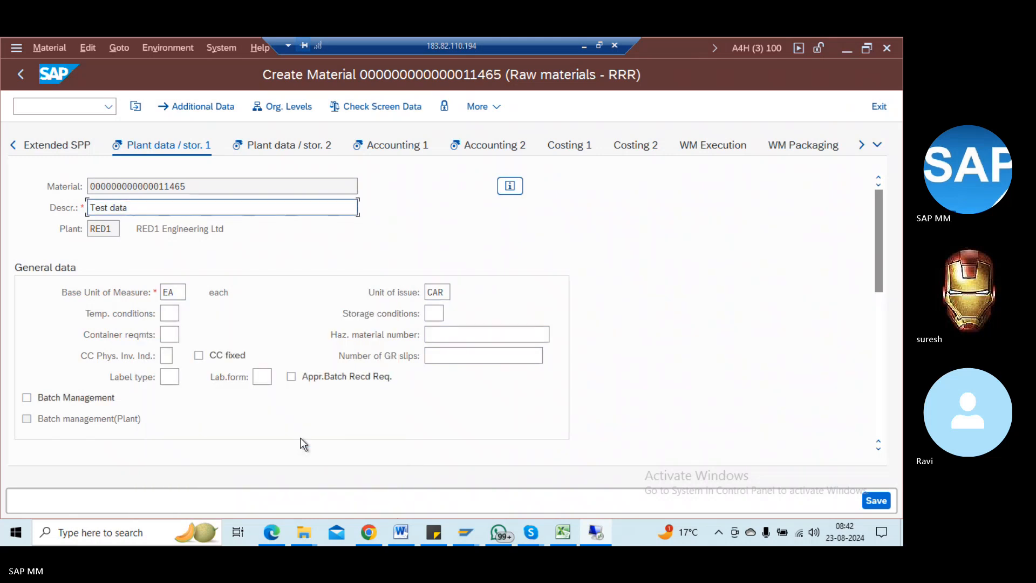
Step: Review the units of measure in Additional Data: EA, CV at 1.000 and CAR at 10.000 EA
click(211, 106)
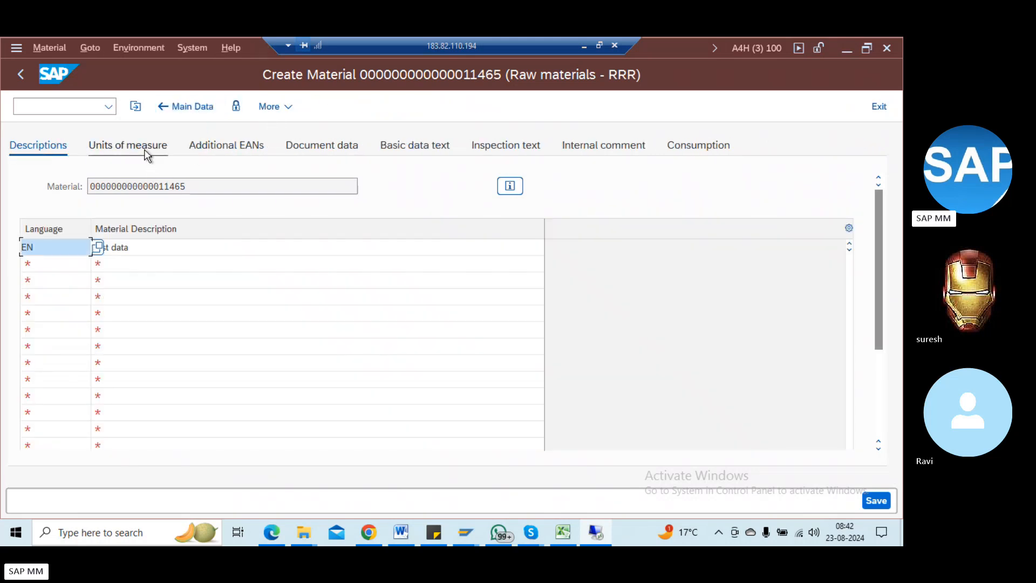
click(144, 153)
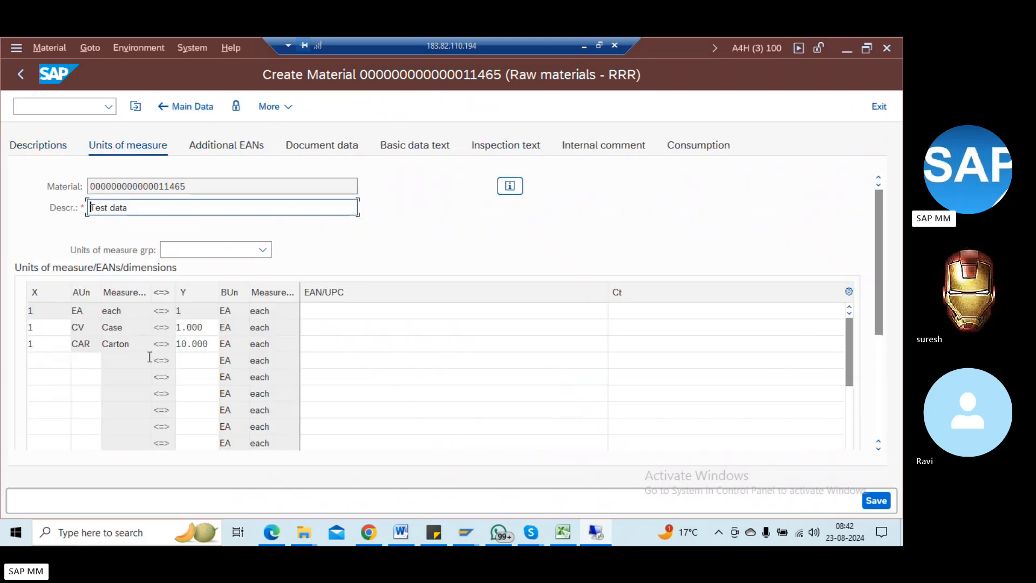
click(205, 344)
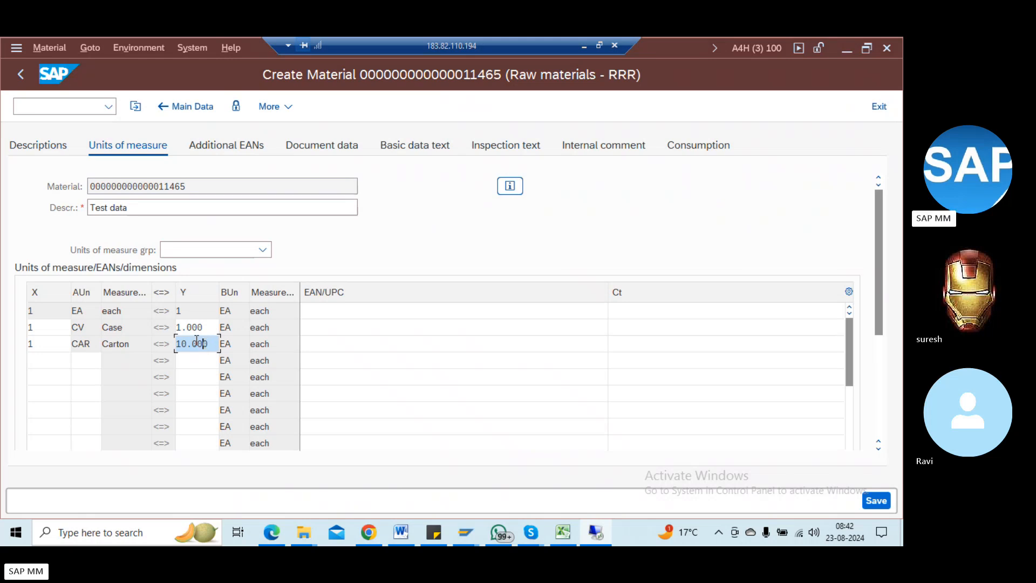
click(98, 345)
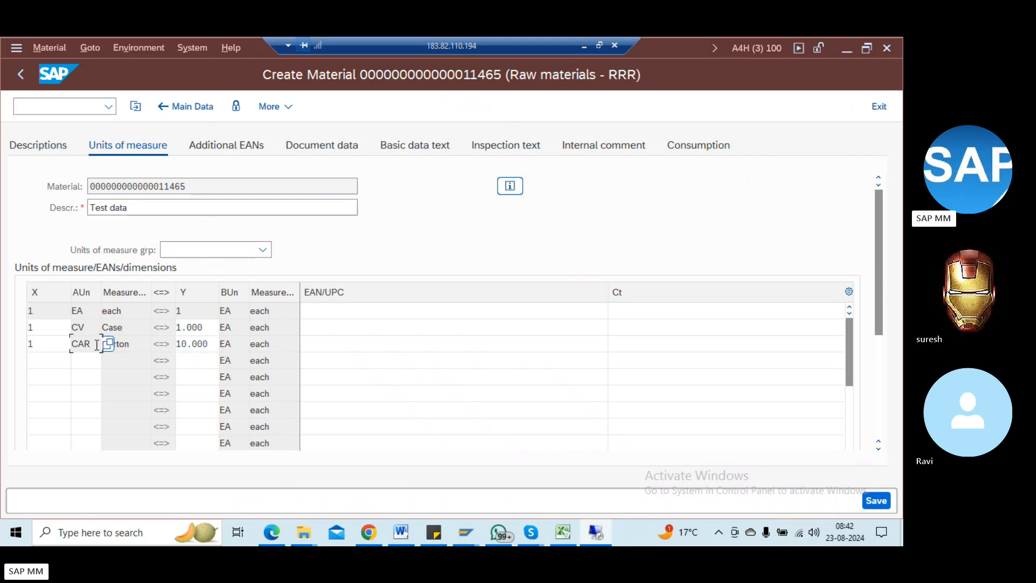
click(87, 309)
Step: Back in Main Data, review temperature, storage, container and hazardous material fields on Plant data / stor. 1
click(205, 107)
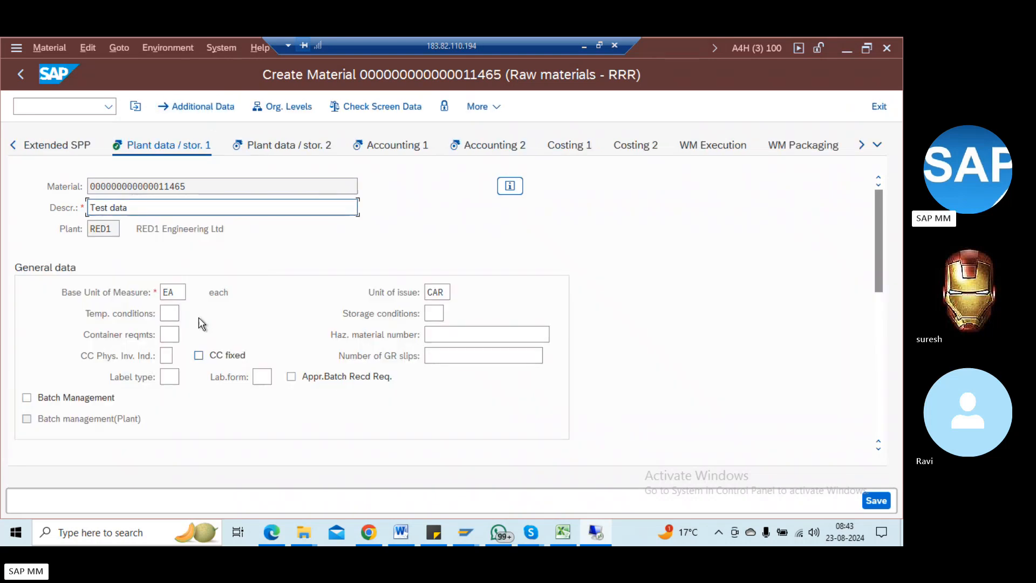
click(169, 312)
click(433, 311)
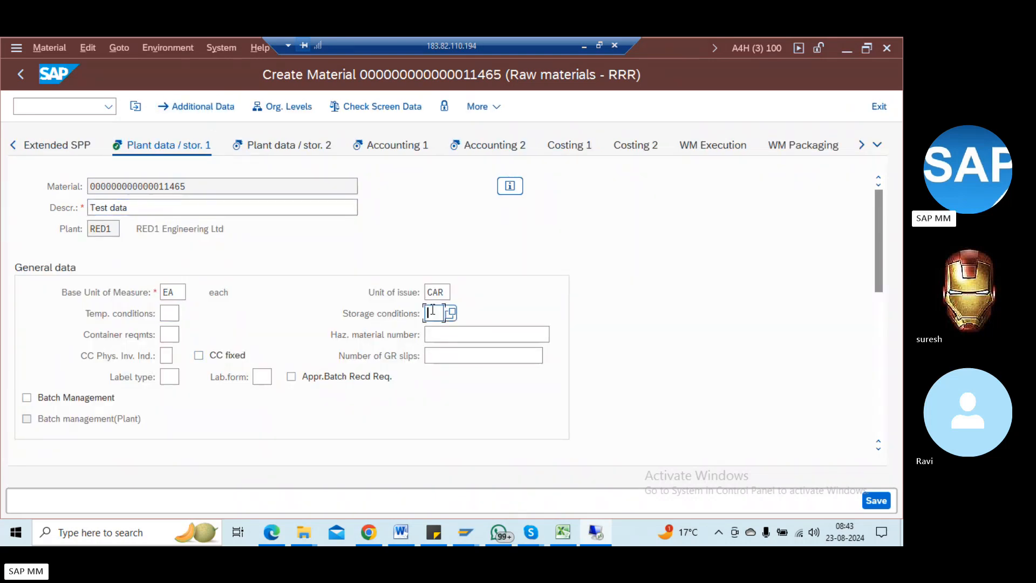
click(174, 331)
click(431, 335)
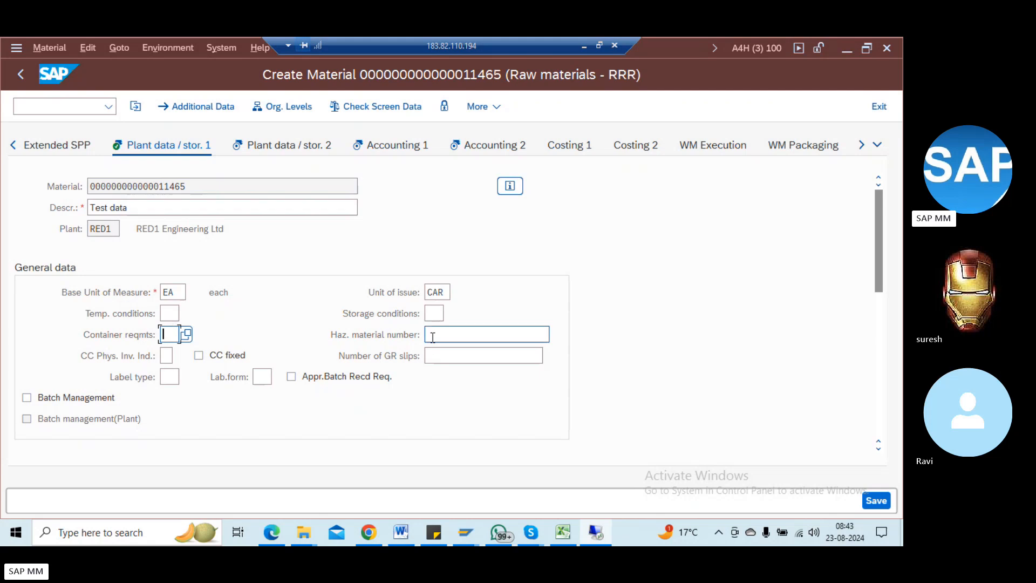
drag(880, 275, 879, 316)
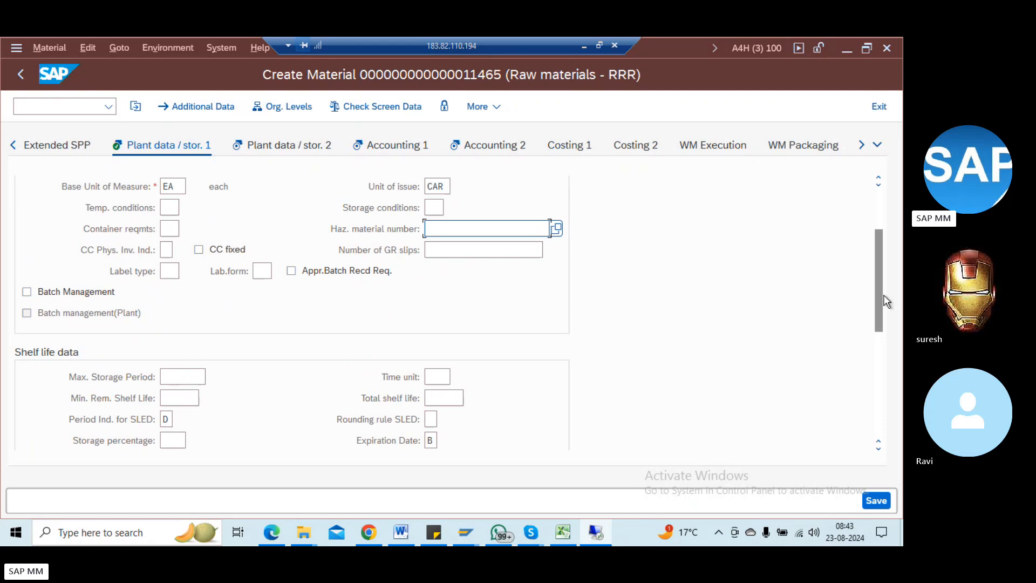
drag(882, 295, 886, 350)
Step: Advance to the Plant data / stor. 2 view and look over its fields
key(Return)
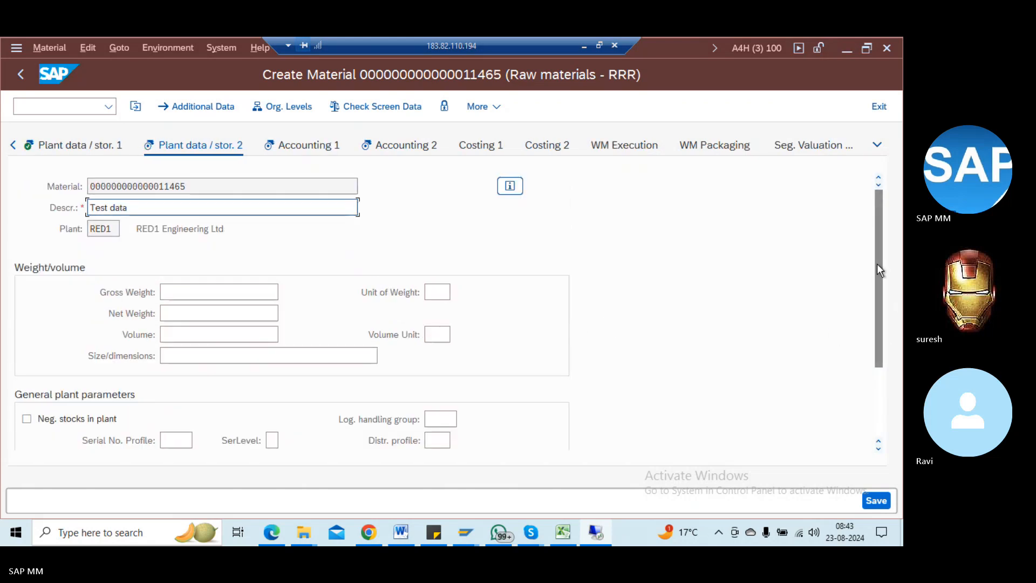
drag(876, 264, 878, 329)
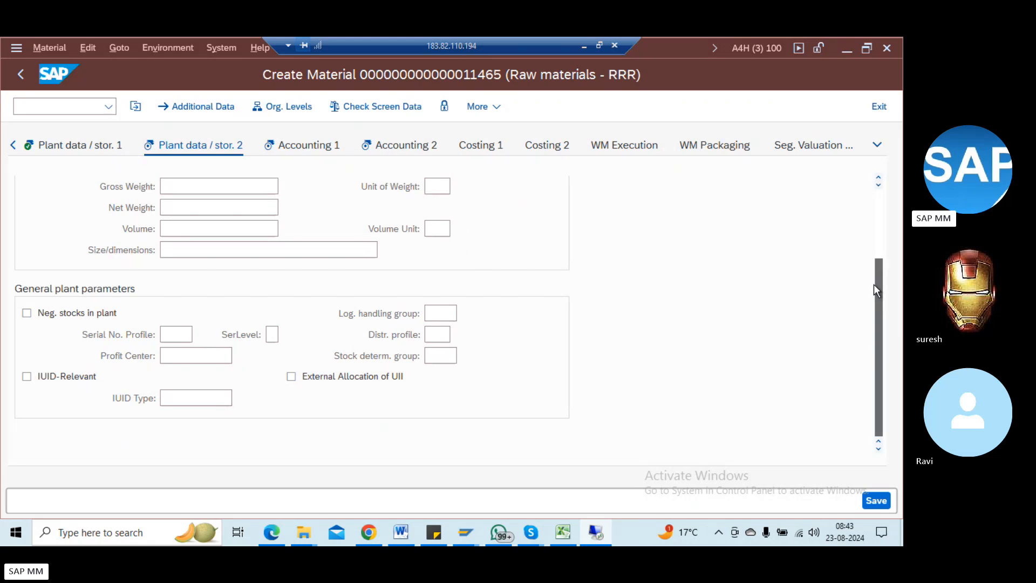
drag(874, 287, 867, 210)
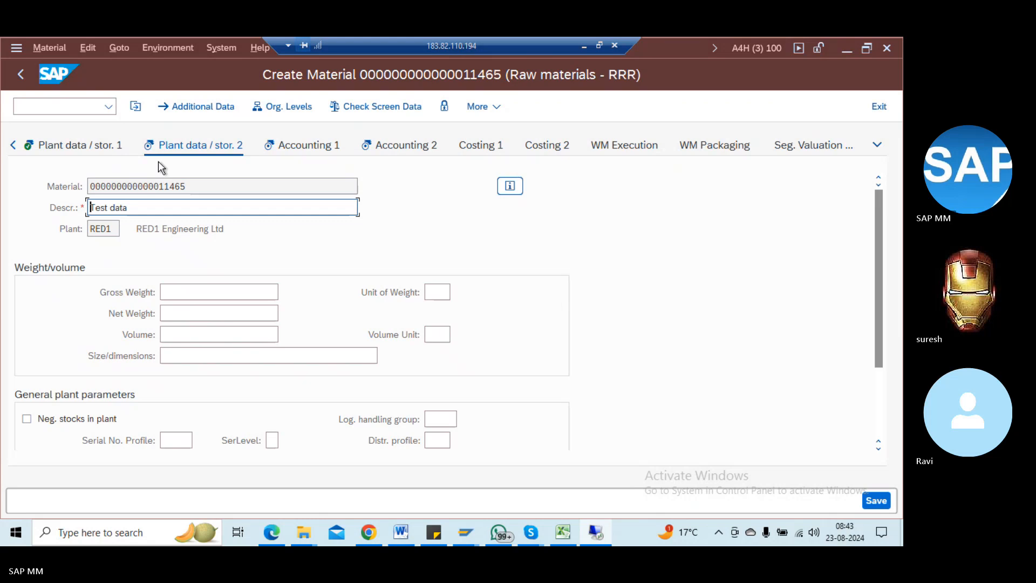
Step: Check the plant data entries and start a profit center lookup by controlling area
key(Return)
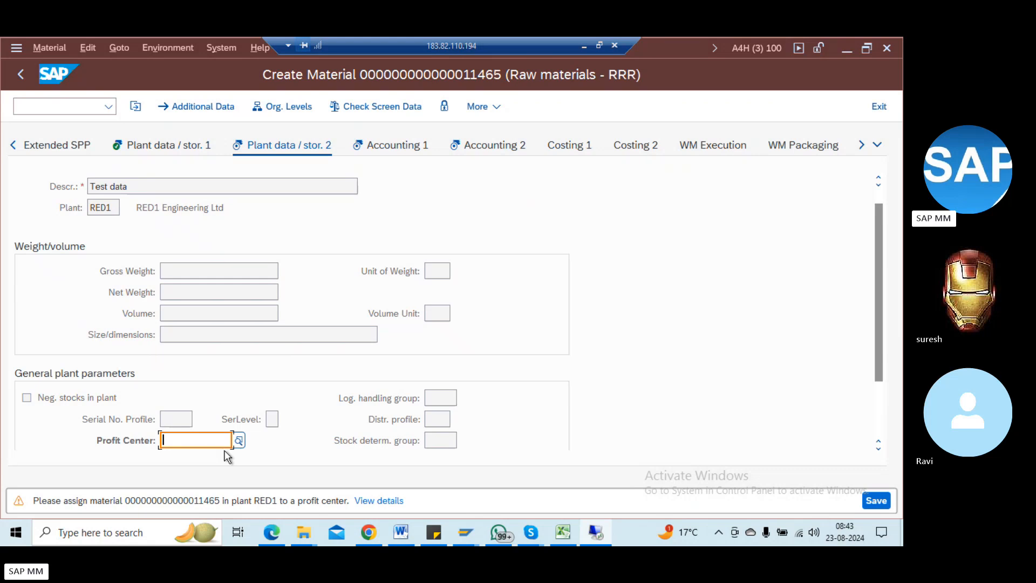
click(238, 442)
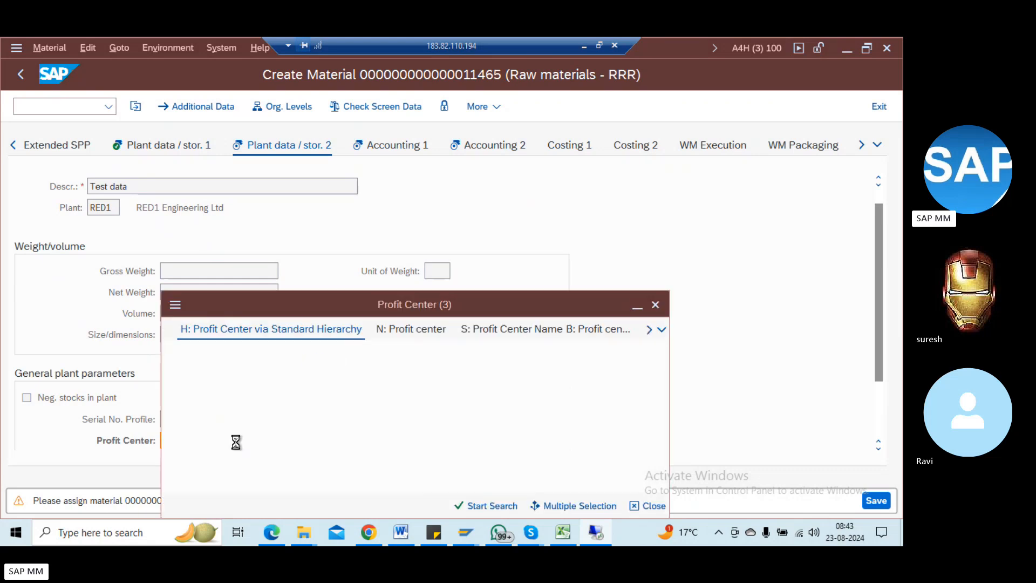
key(Return)
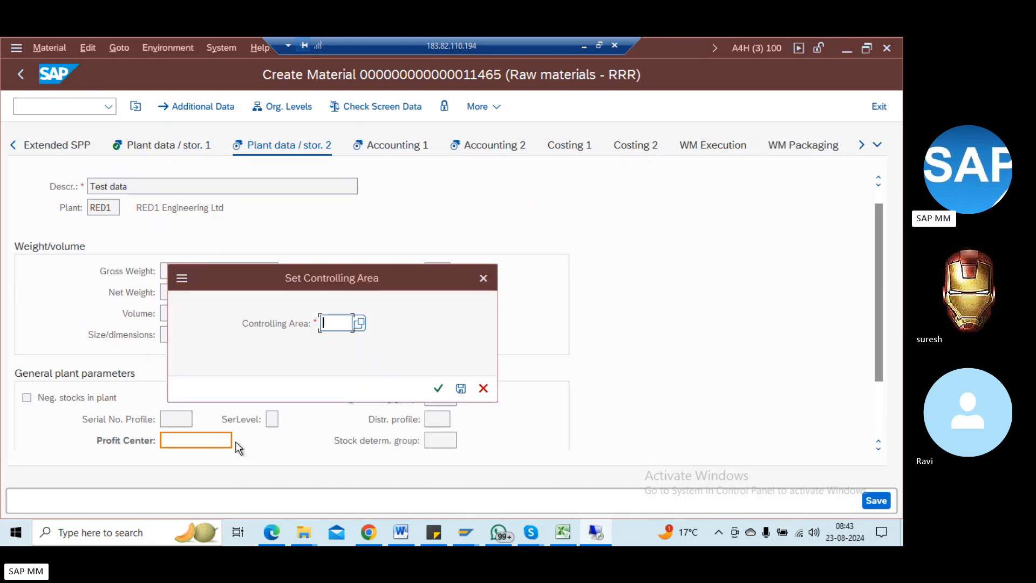
click(360, 323)
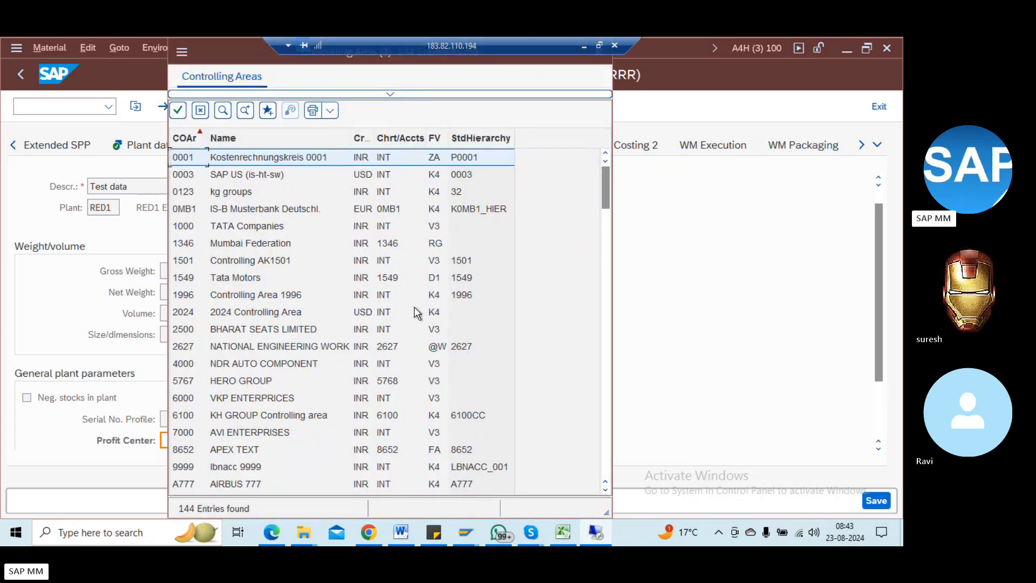
click(609, 352)
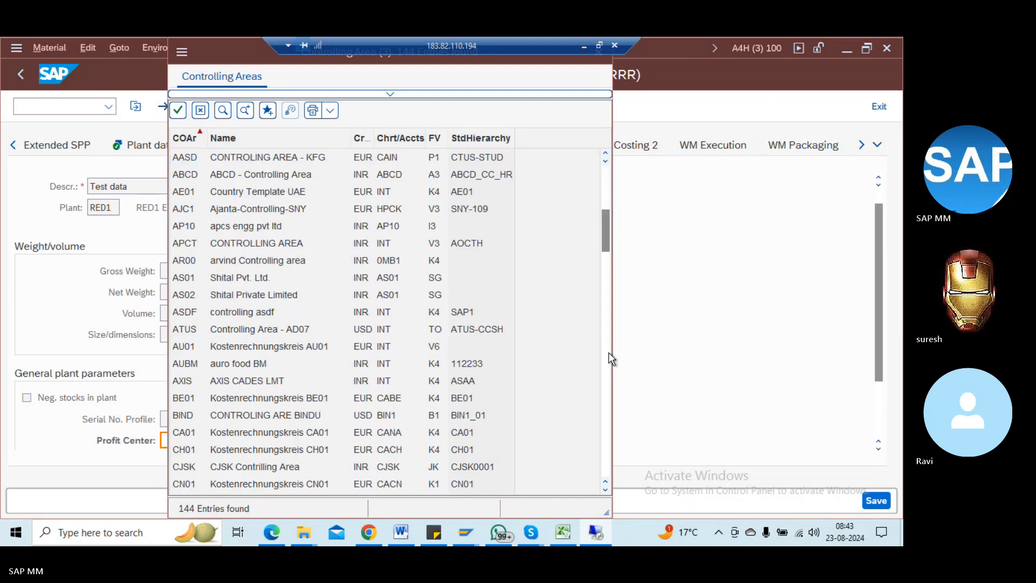
click(609, 352)
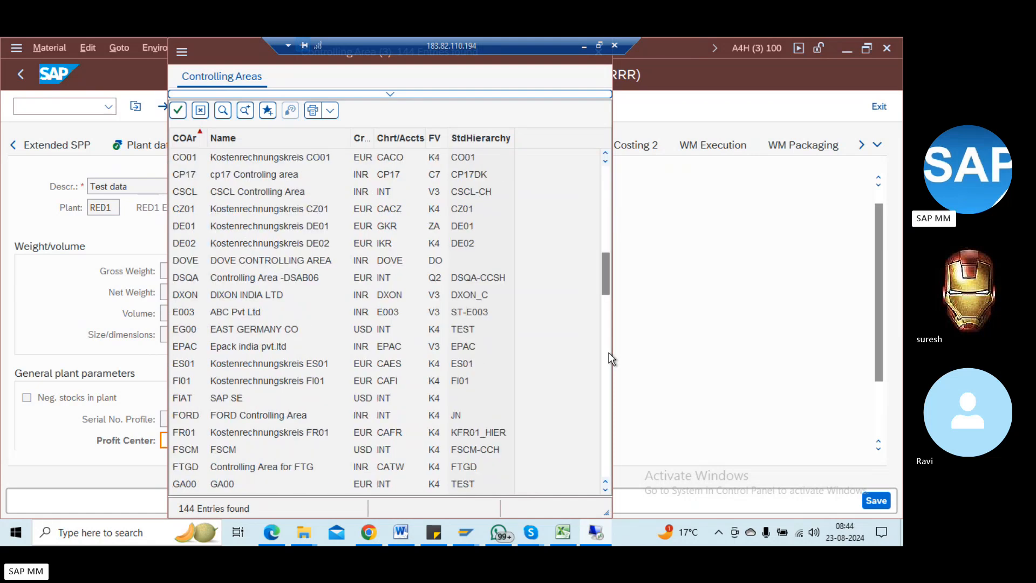
click(609, 352)
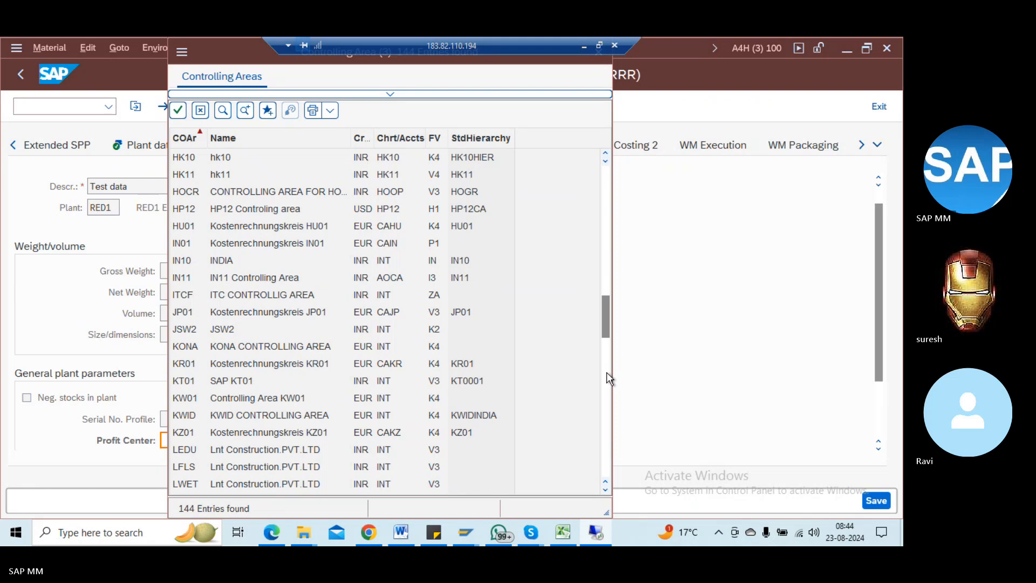
click(607, 373)
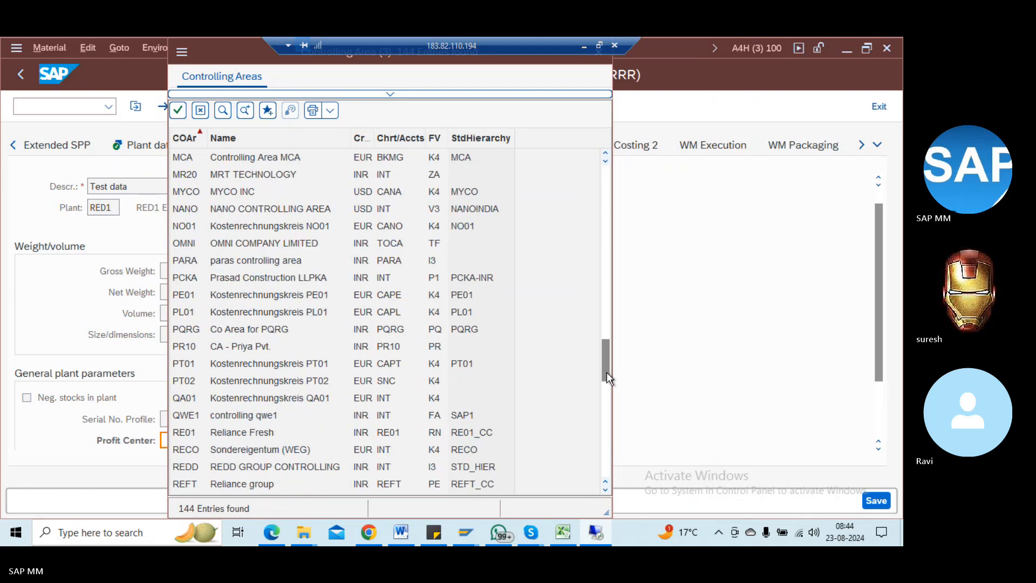
Step: Restrict the lookup to controlling area REDD and assign profit center PC_RED1
click(251, 432)
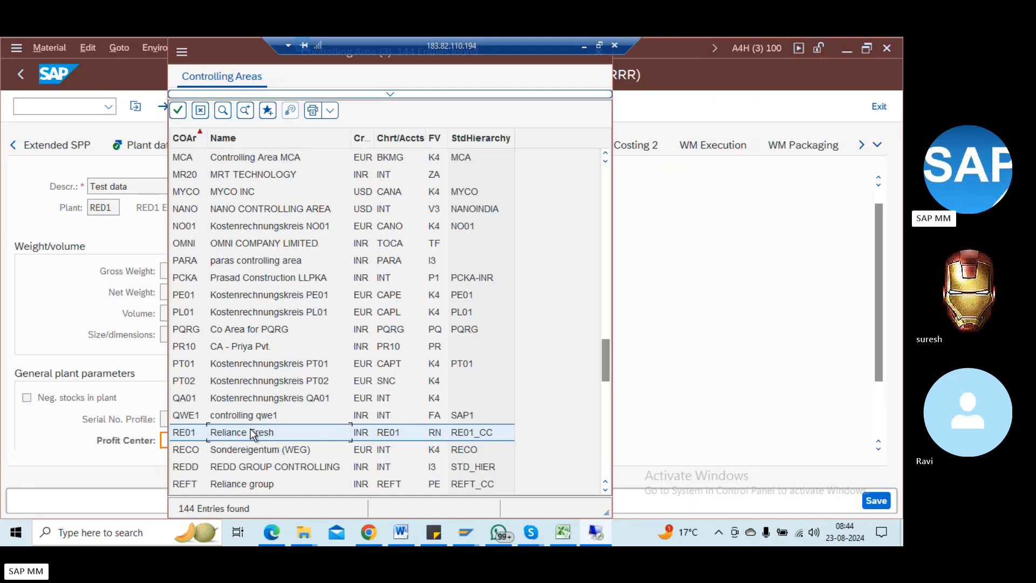
double_click(241, 467)
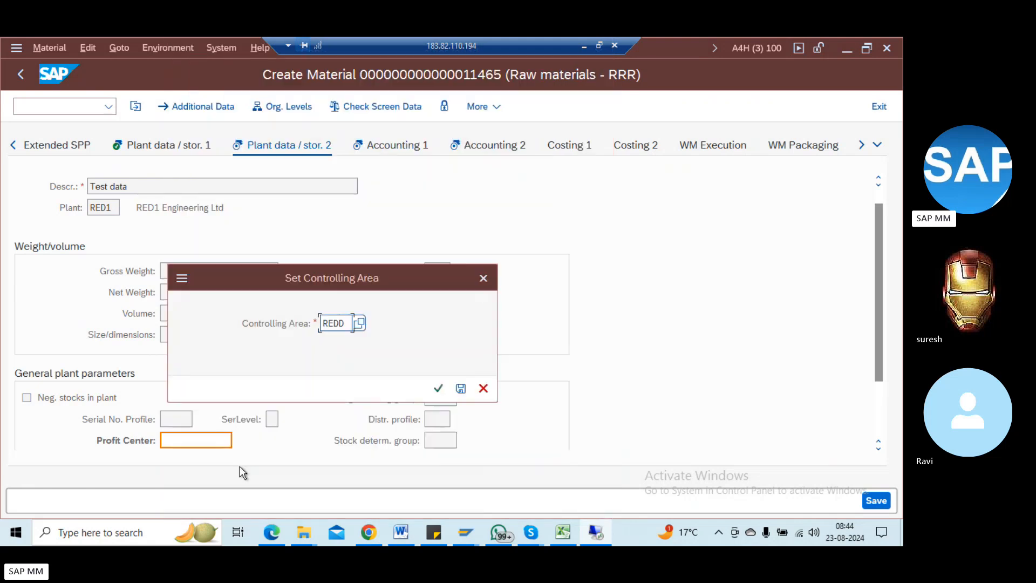
key(Return)
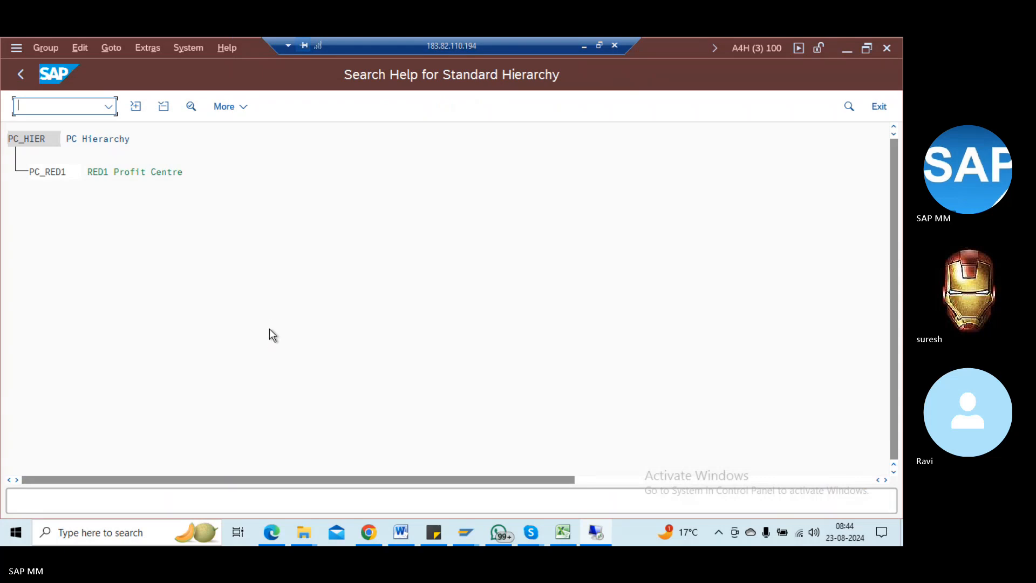
double_click(53, 173)
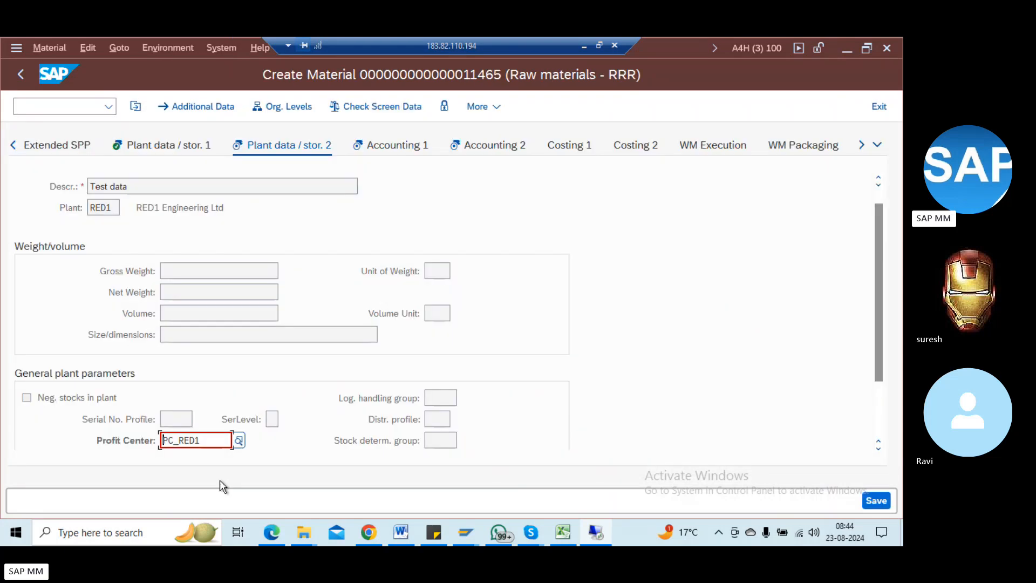
key(Return)
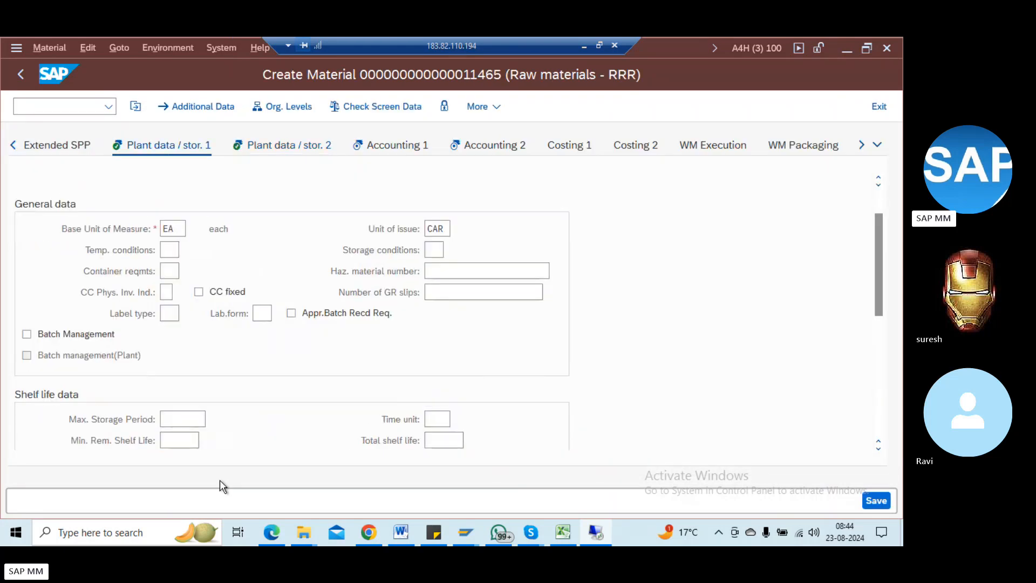
Step: On Plant data / stor. 2, read and close the F1 help for the Profit Center field
click(880, 350)
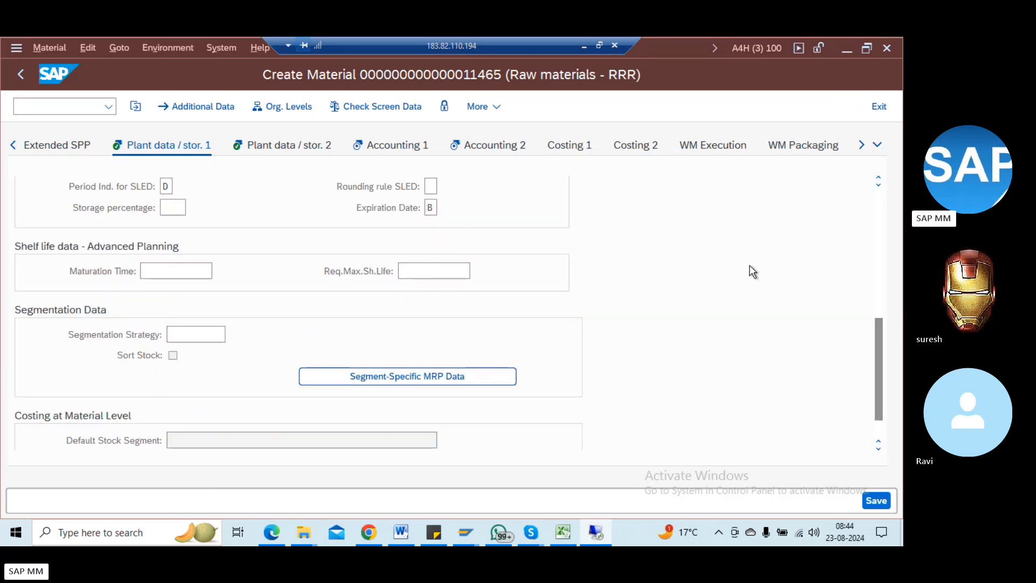
key(Return)
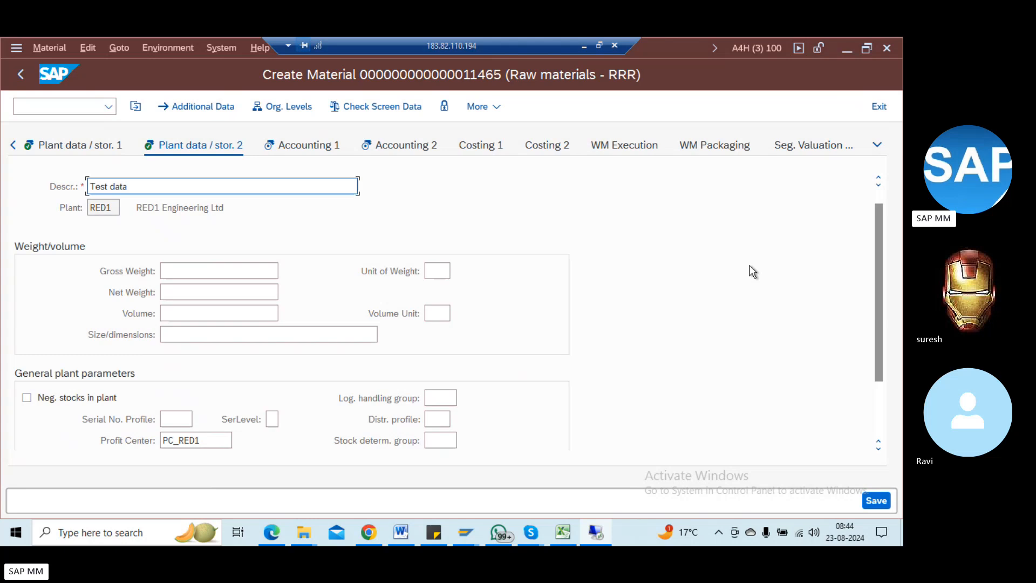
click(214, 439)
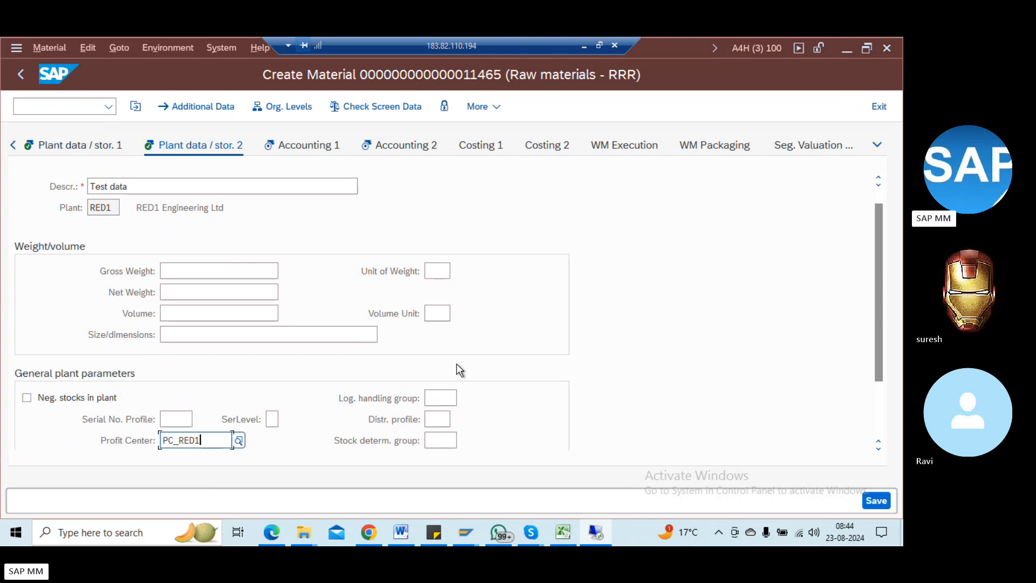
key(F1)
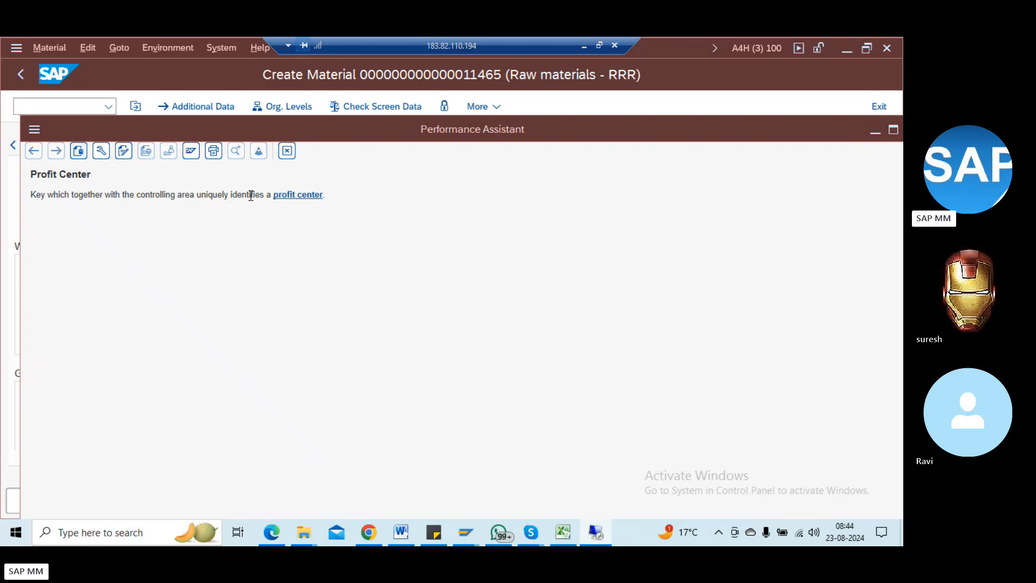
click(284, 162)
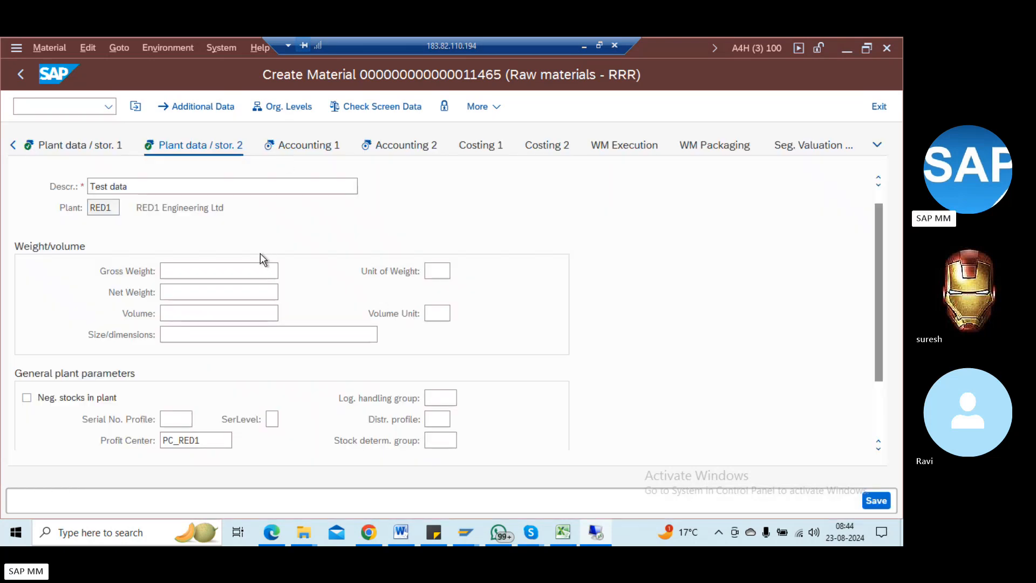
Step: Go to the Accounting 1 view and place the cursor in the Standard Price field
key(Return)
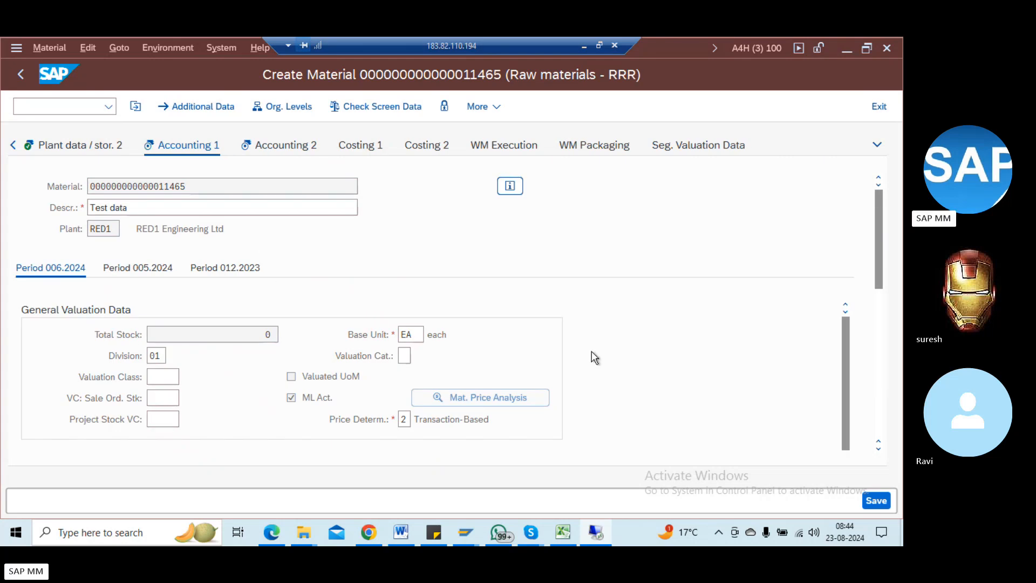
click(880, 317)
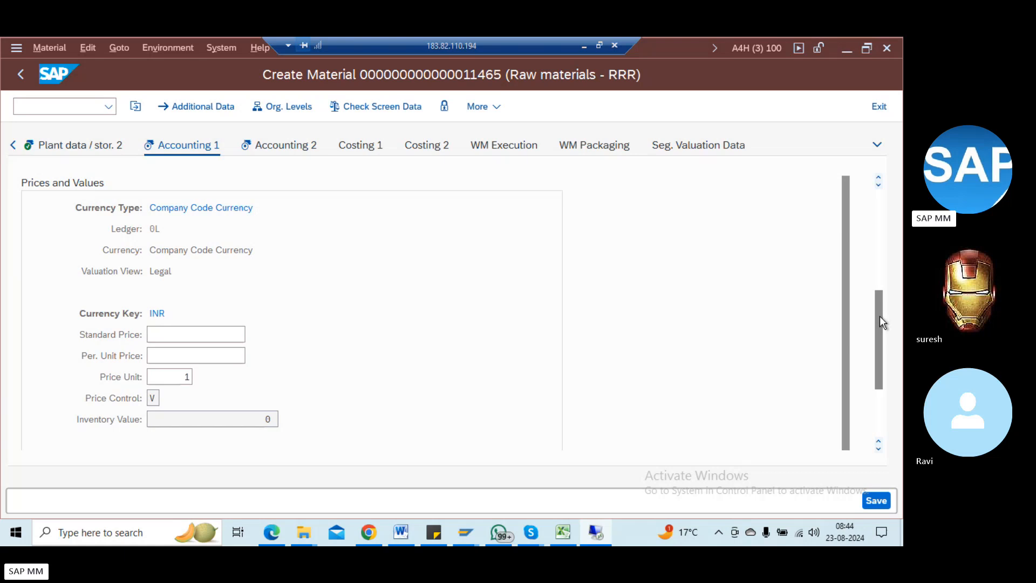
click(204, 338)
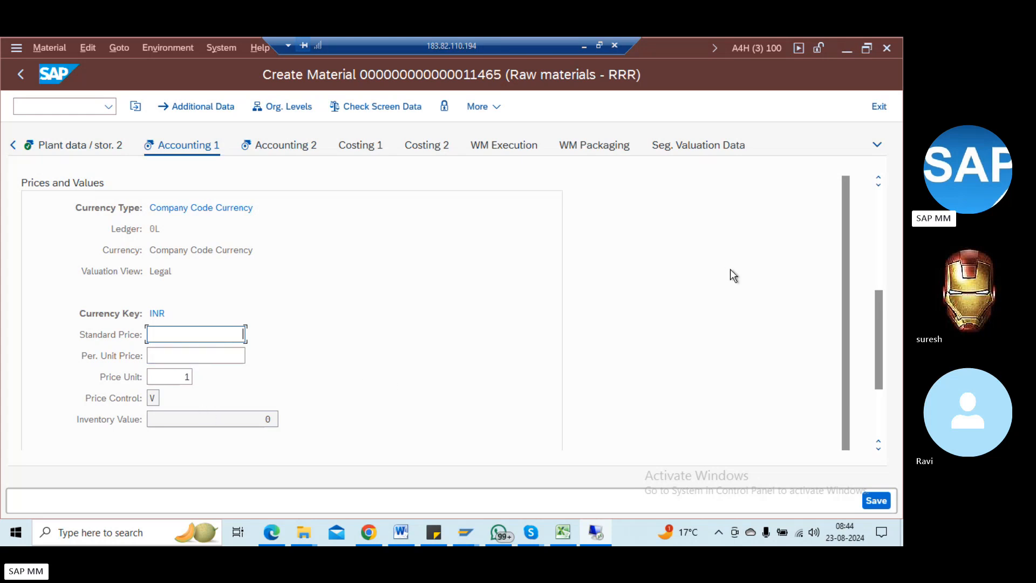
click(875, 218)
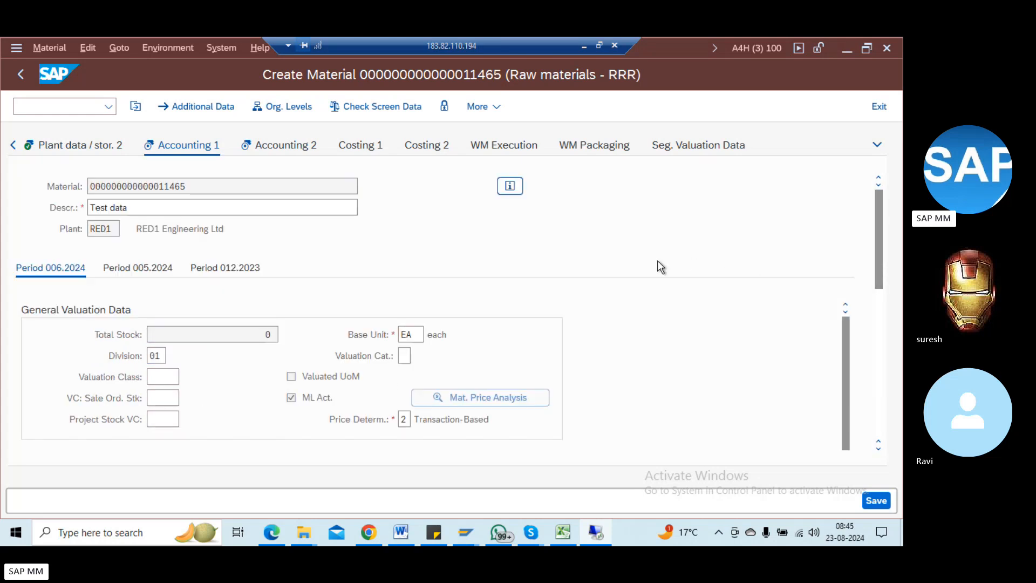
scroll(658, 261, down, 5)
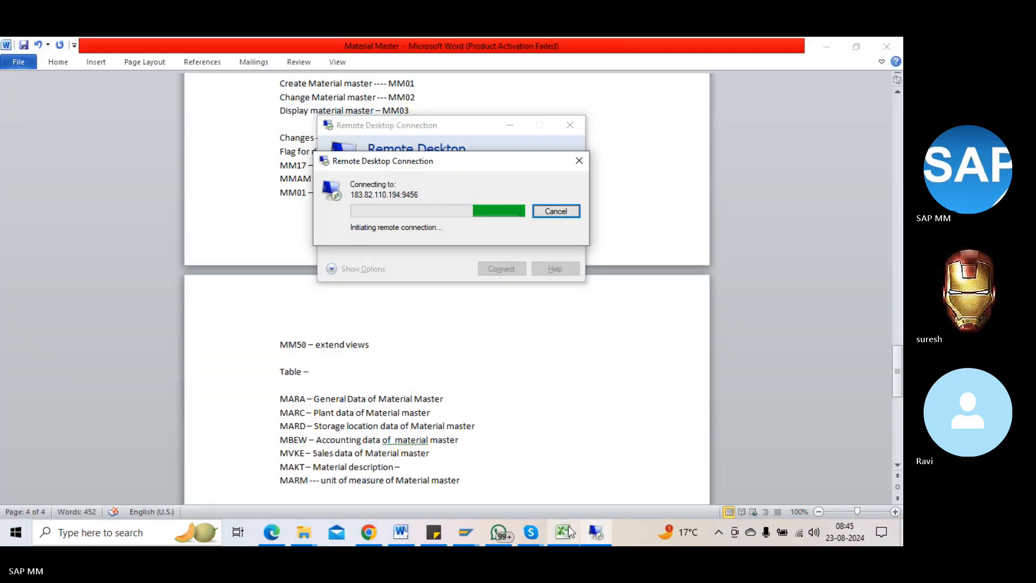
Step: Enter the account password in Windows Security and accept the certificate warning
text(•)
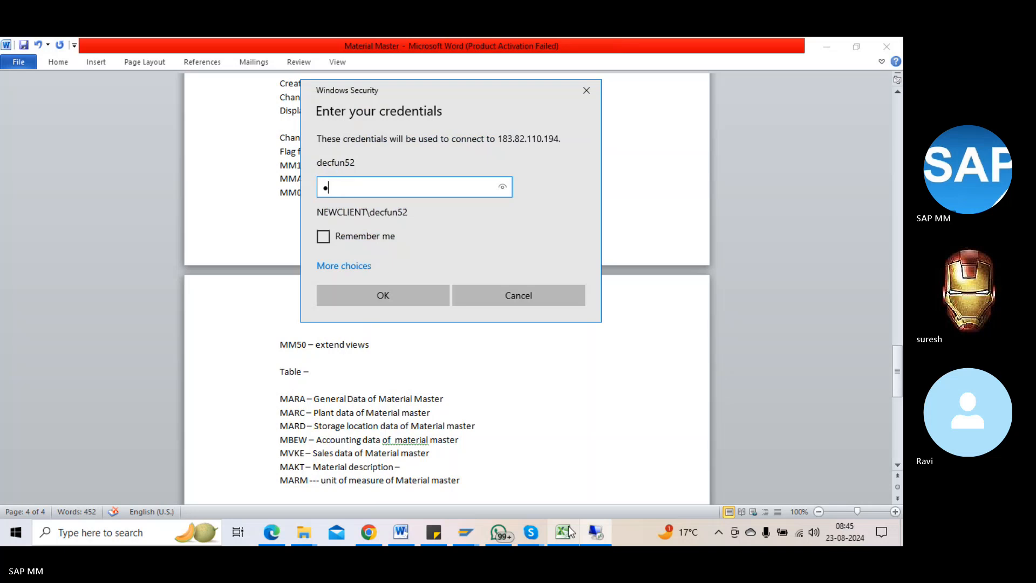
key(BackSpace)
text(•••••••)
key(Return)
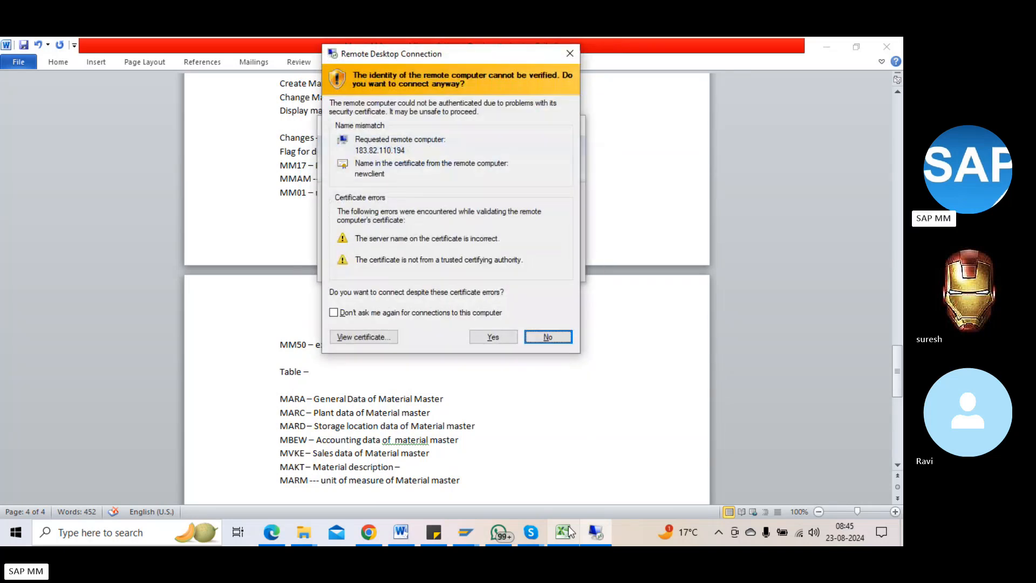
key(Return)
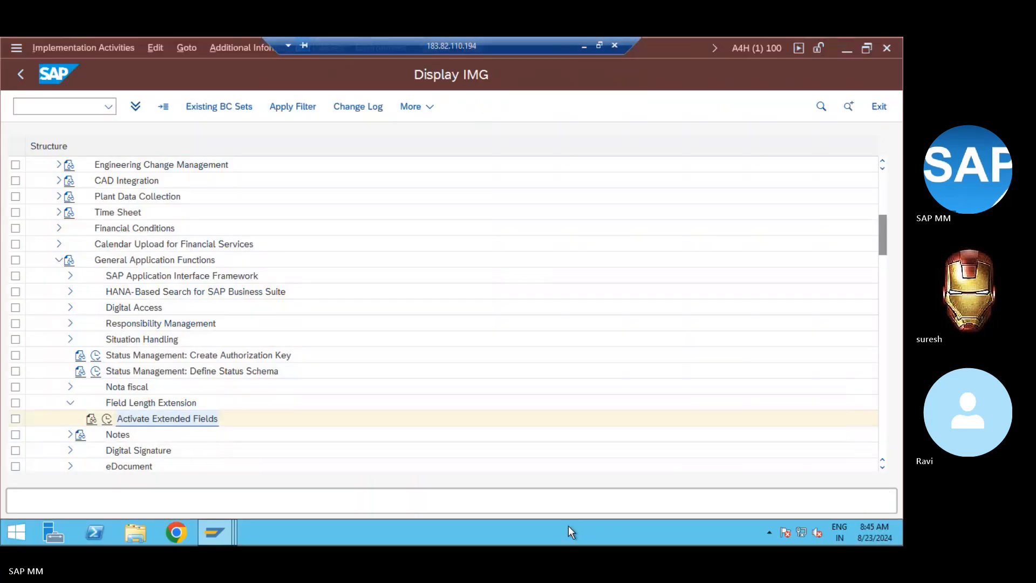
Step: In the Create Material window, confirm price 64, choose valuation class 0710, and continue to Accounting 2
click(217, 536)
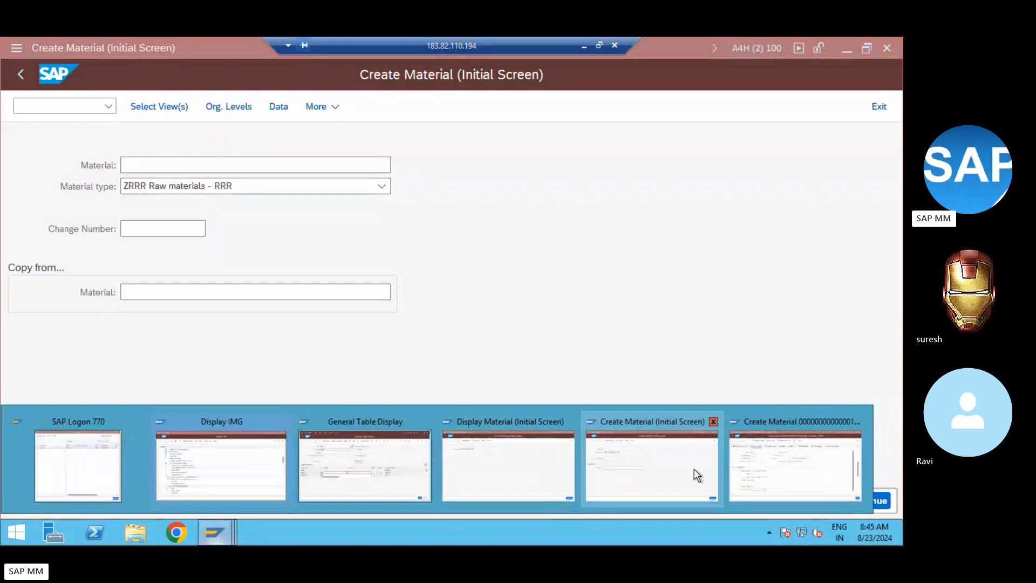
click(737, 471)
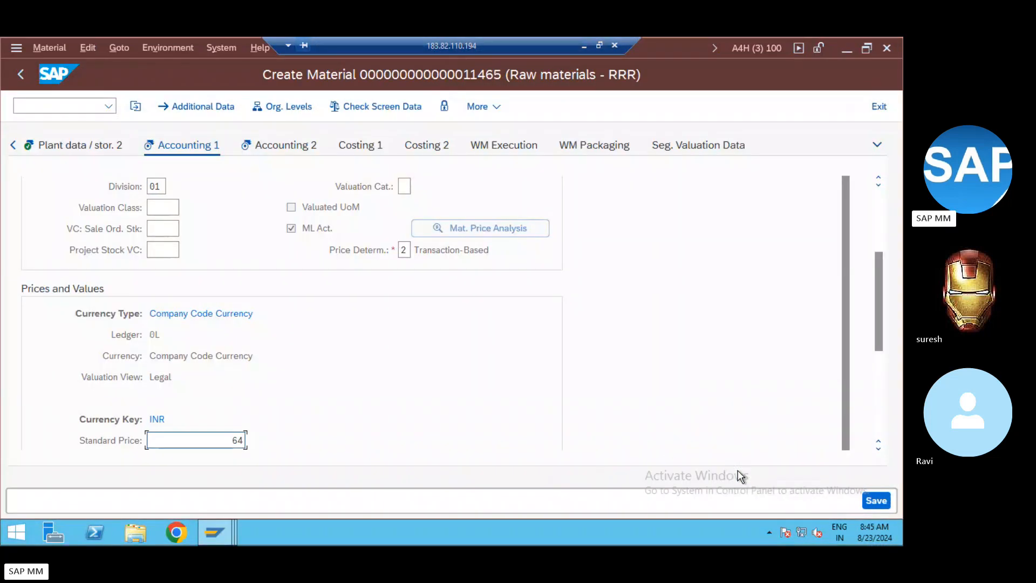
key(Return)
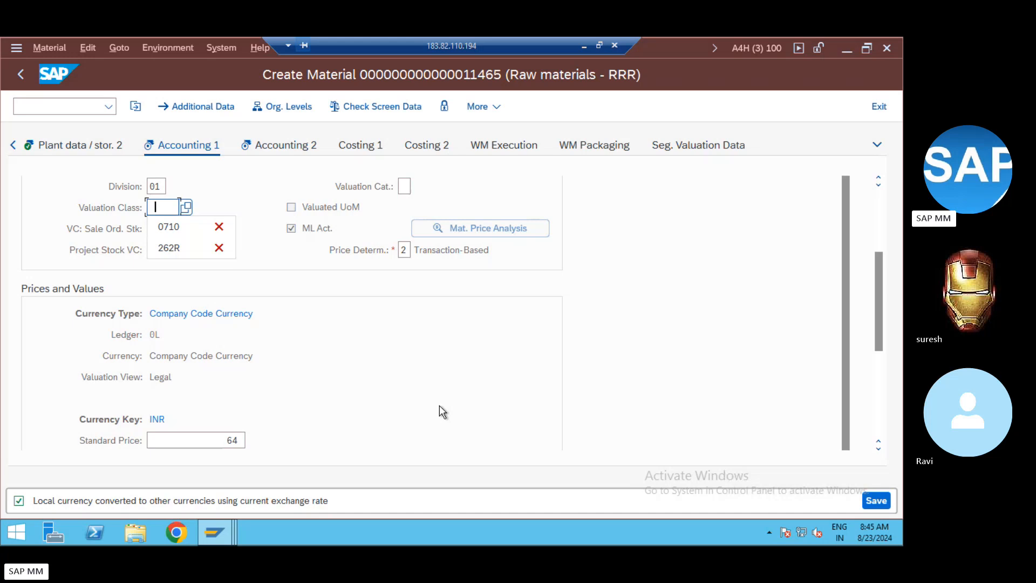
click(185, 207)
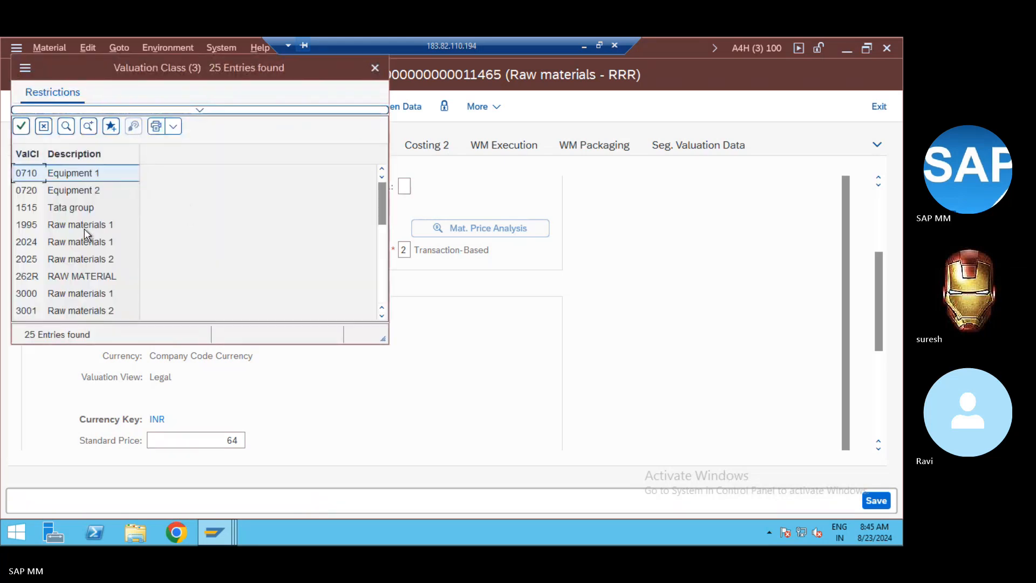
double_click(59, 174)
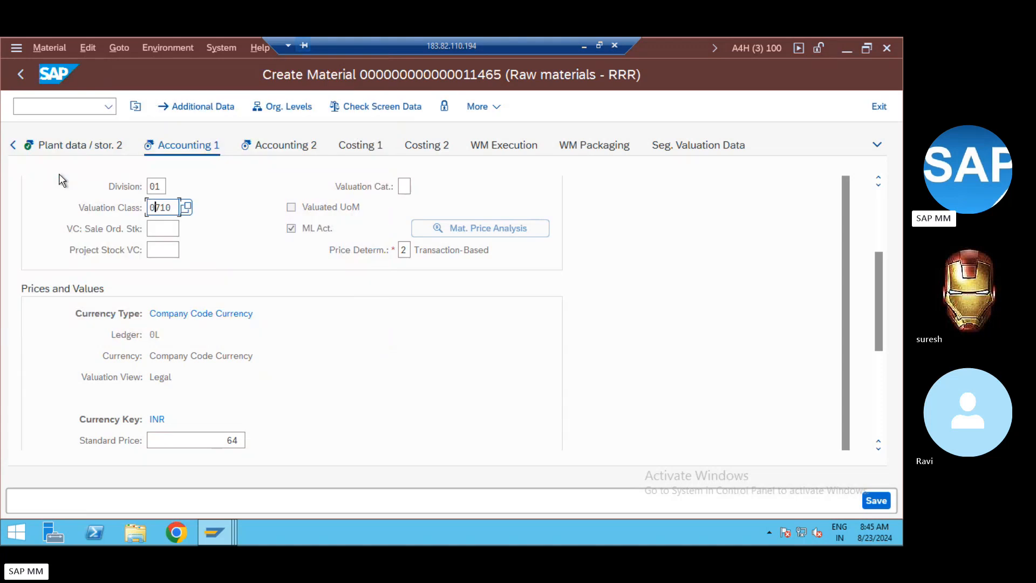
key(Return)
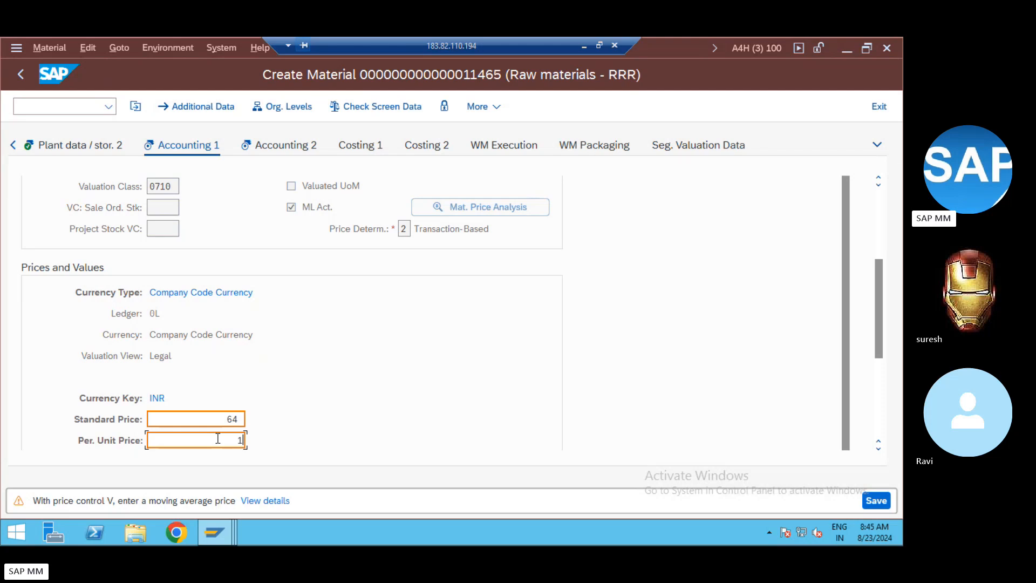
key(Return)
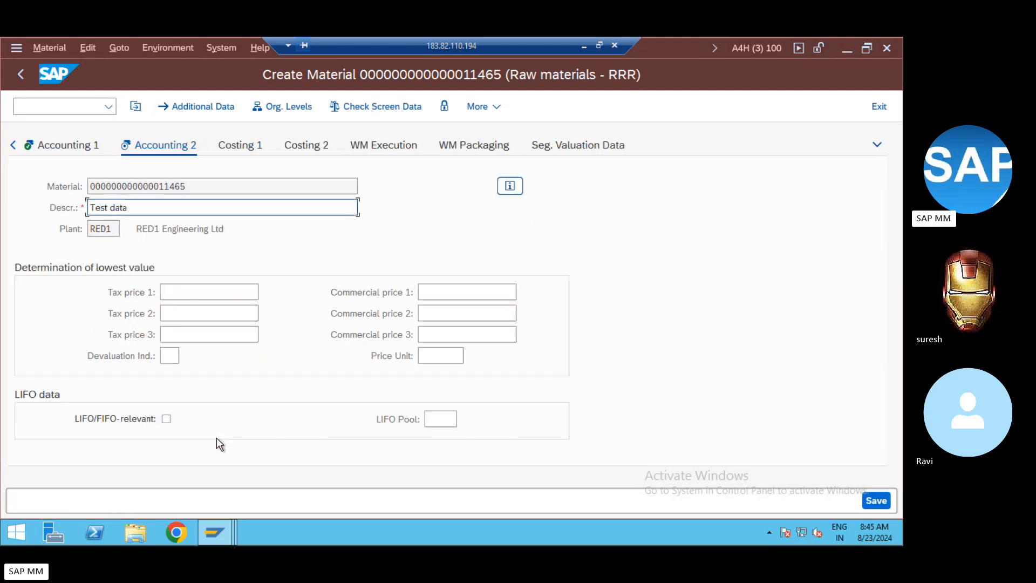
Step: Stay on the material and review Costing 1's lot size, production version and alternative BOM fields
key(Return)
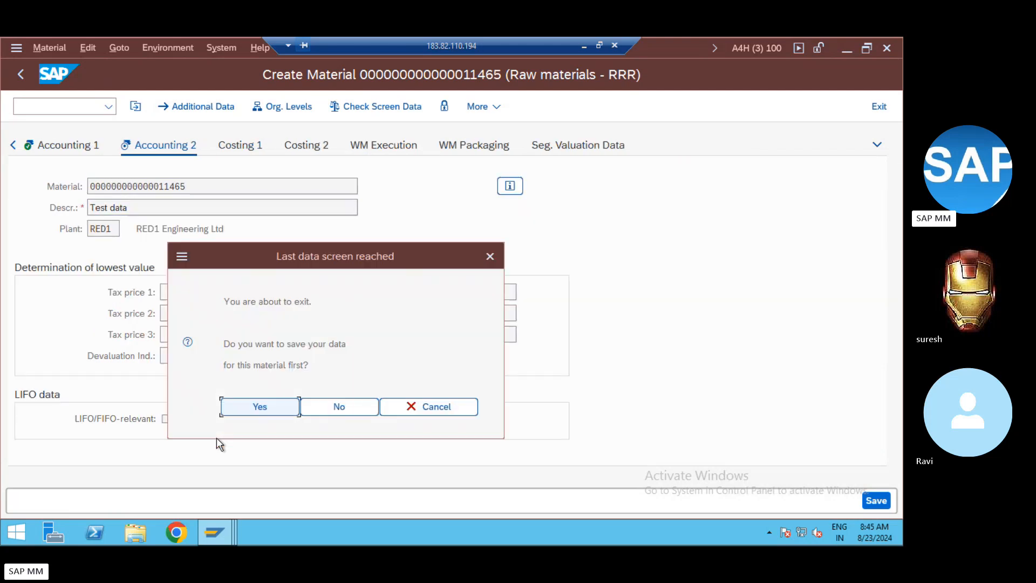
click(435, 411)
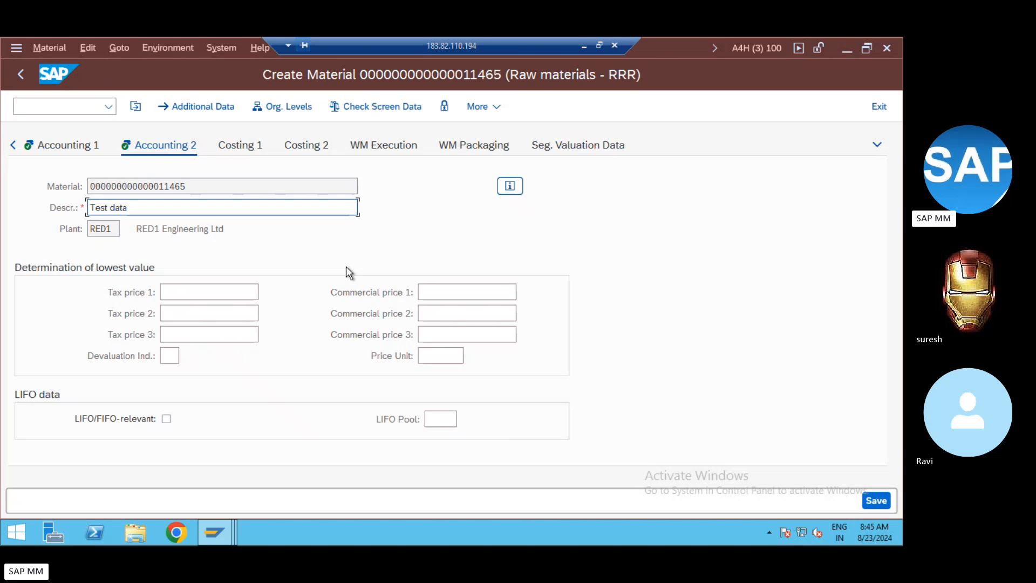
click(251, 144)
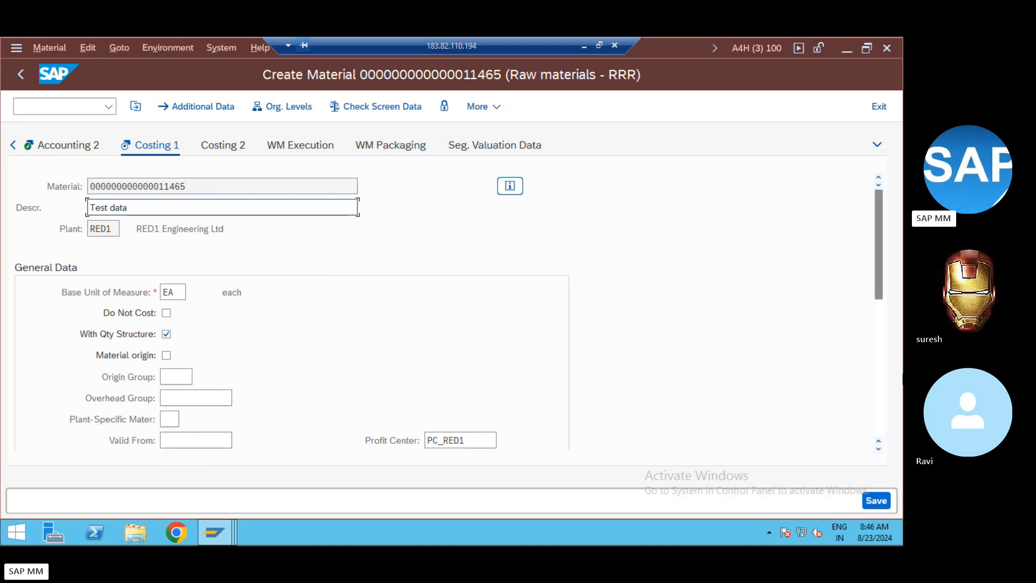
click(882, 315)
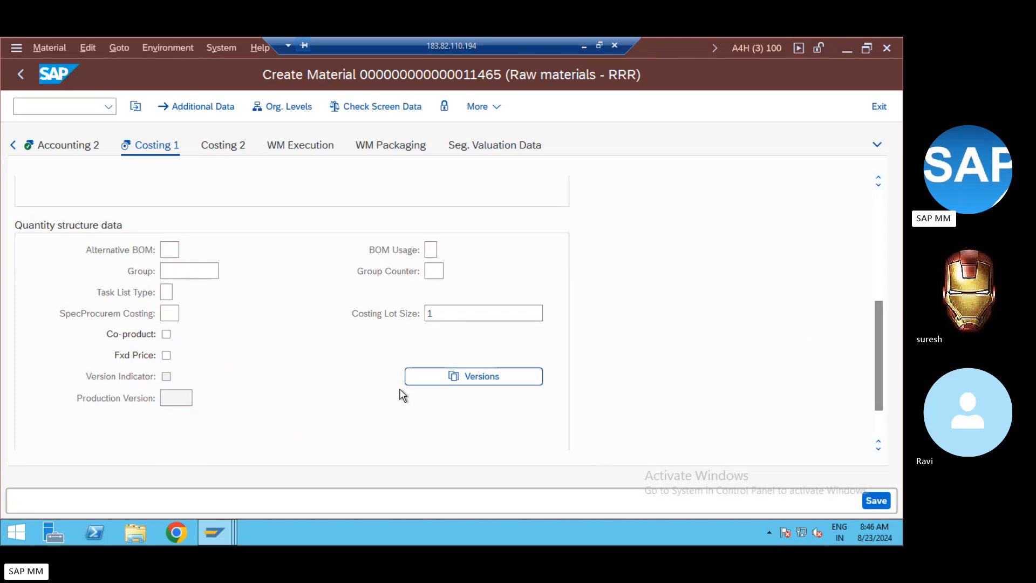
click(434, 317)
click(169, 392)
click(169, 250)
Step: Review Costing 2, then confirm saving the material at the last data screen
click(216, 145)
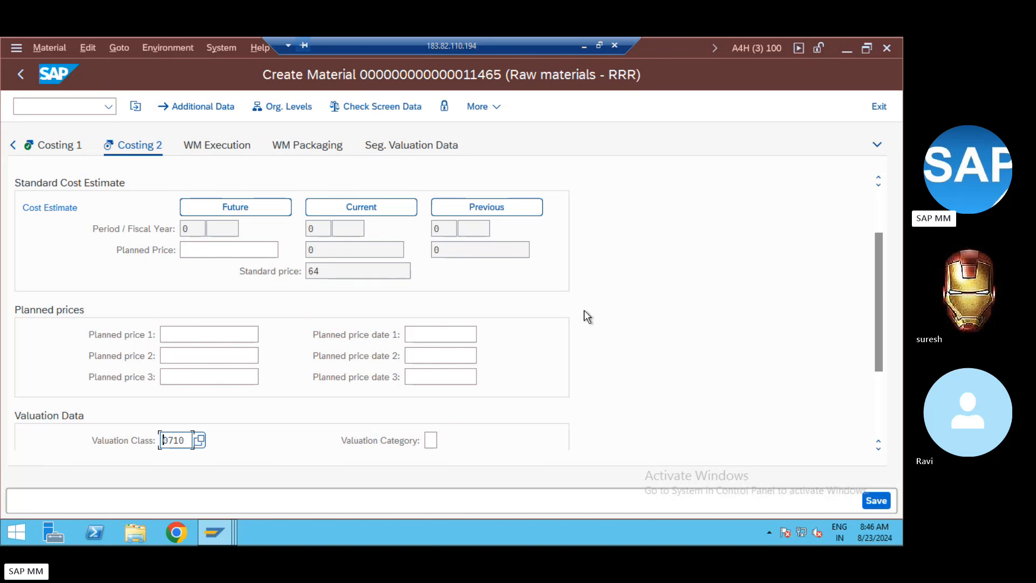
drag(874, 254, 879, 225)
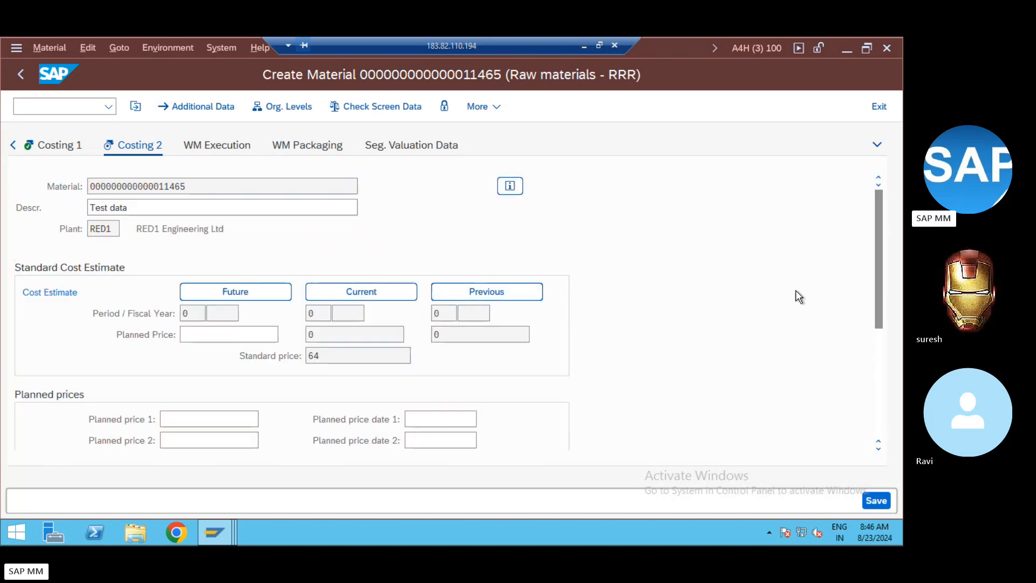
click(878, 377)
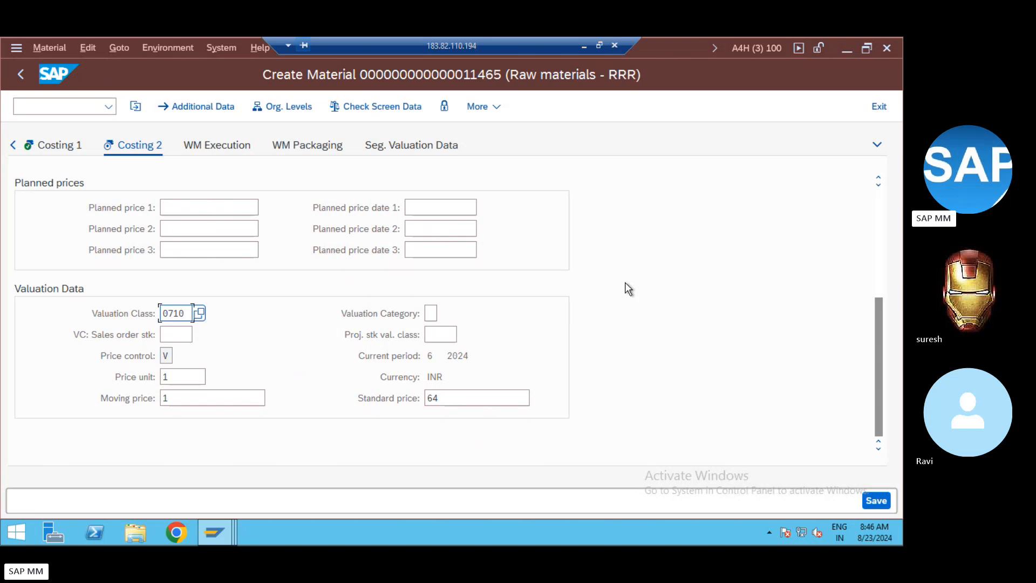
key(Return)
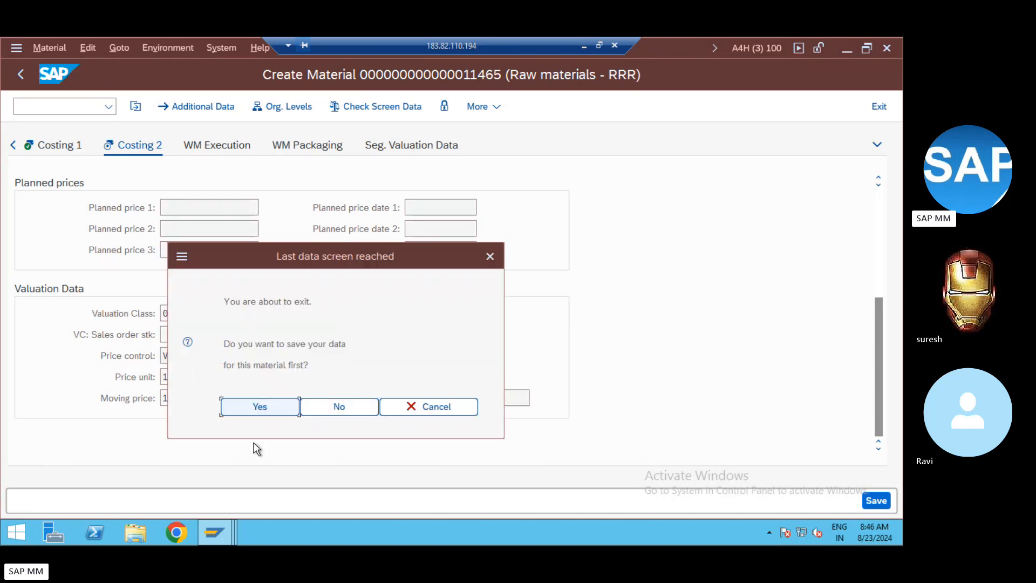
click(265, 413)
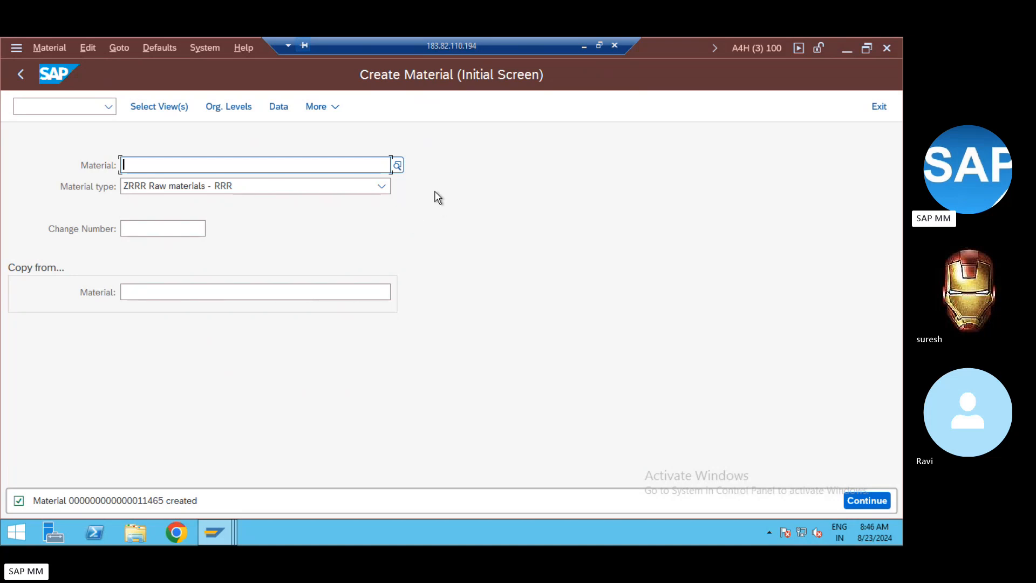
Step: Open material 11465 in MM03 display and cancel the view selection
click(322, 108)
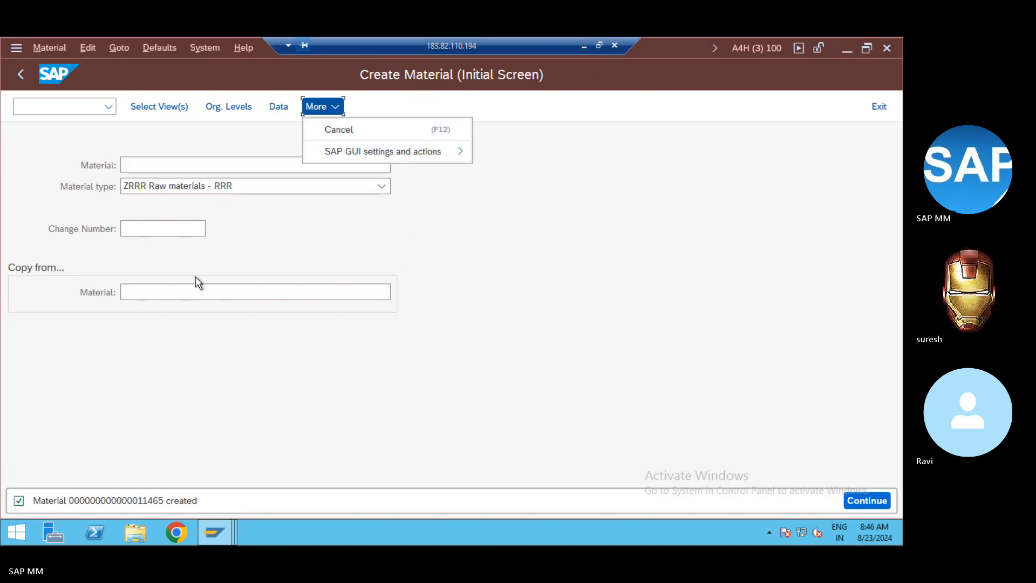
click(207, 353)
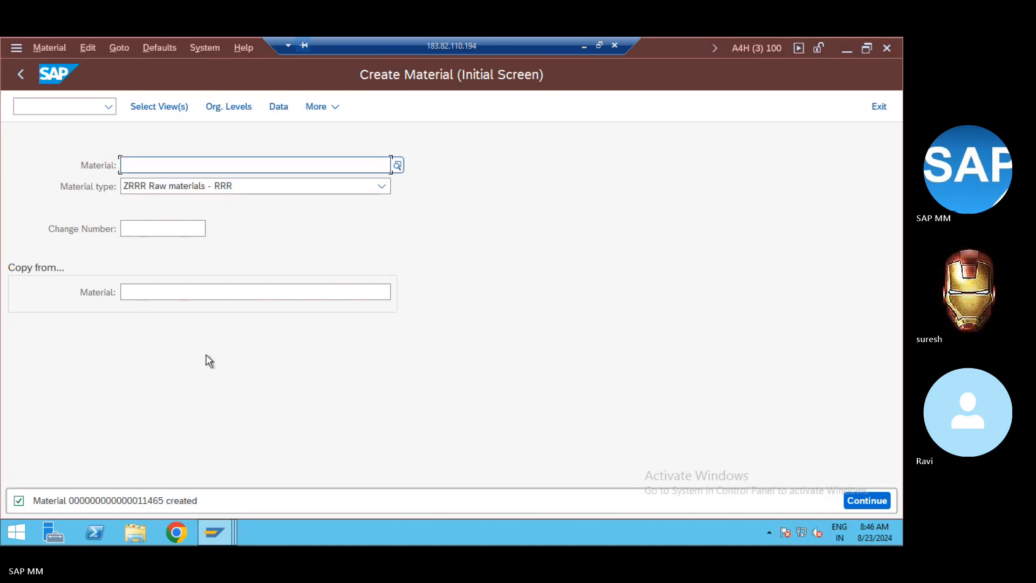
click(74, 107)
text(/nmm03)
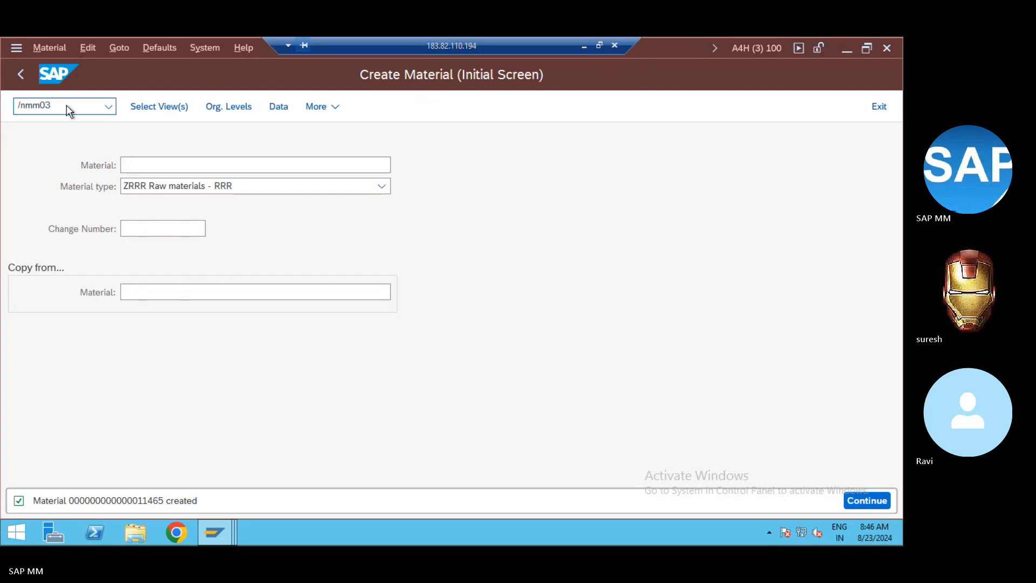
key(Return)
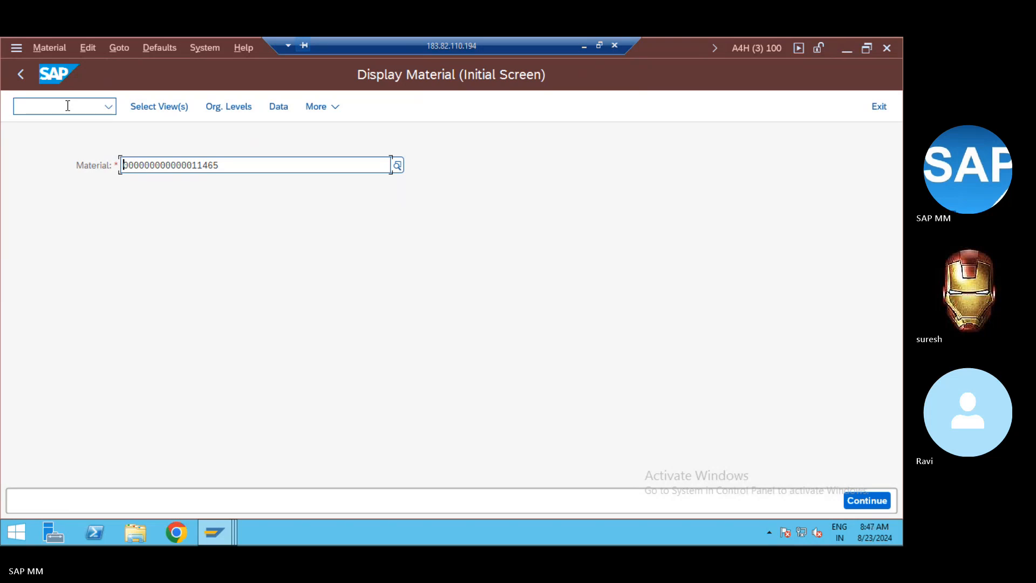
key(Return)
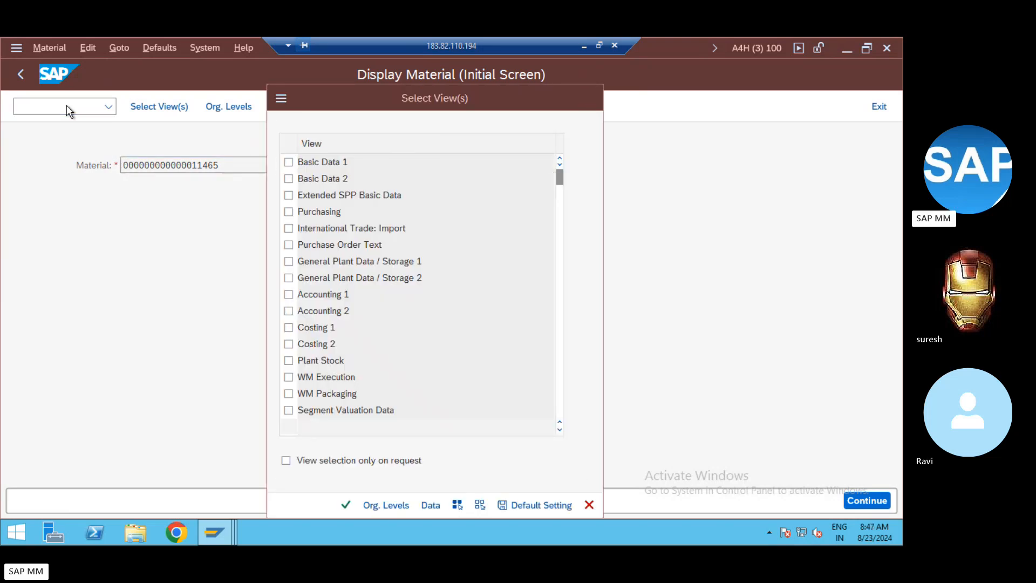
key(Escape)
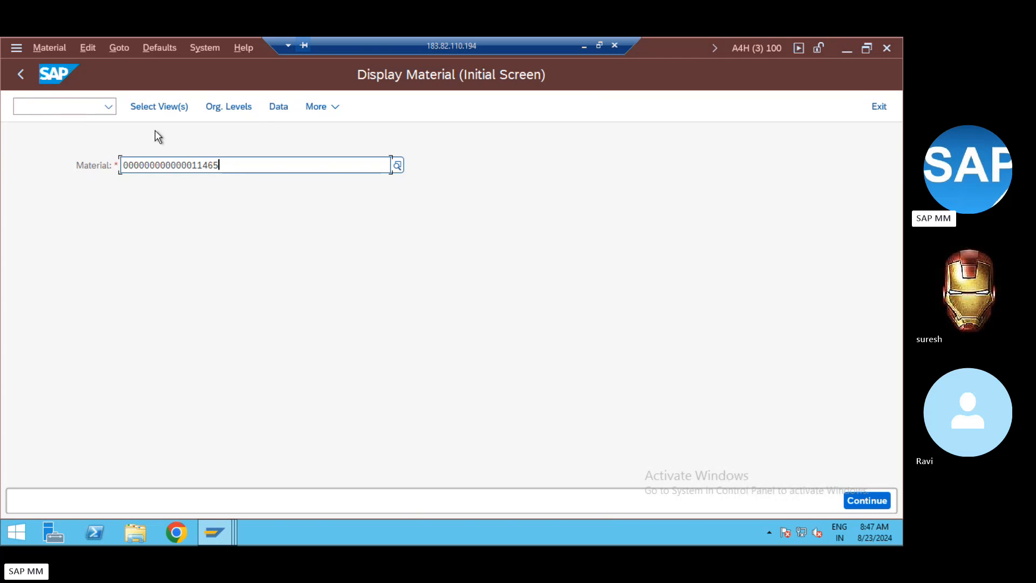
Step: Return to the SAP Easy Access menu with /n
click(66, 108)
text(/n)
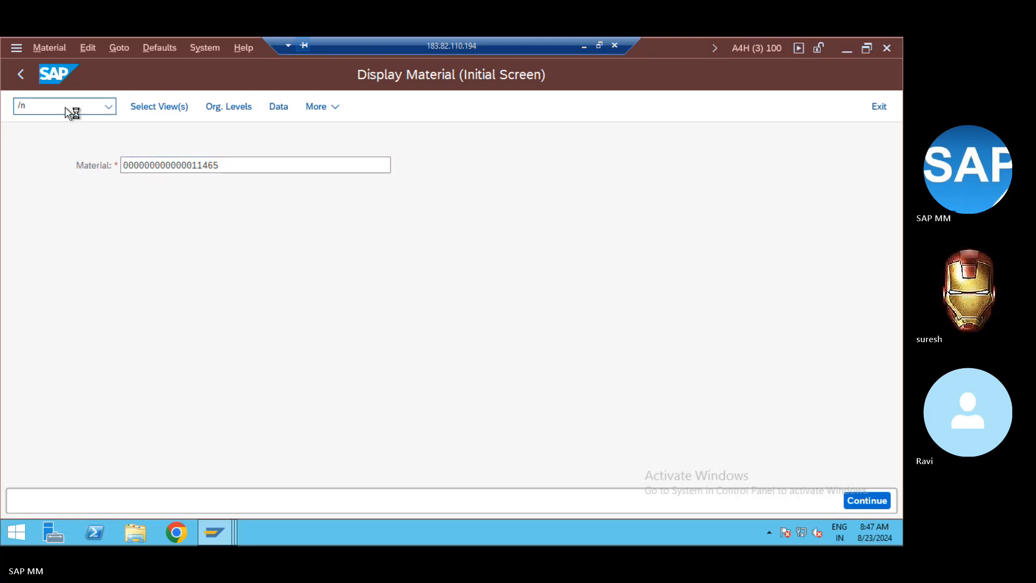
key(Return)
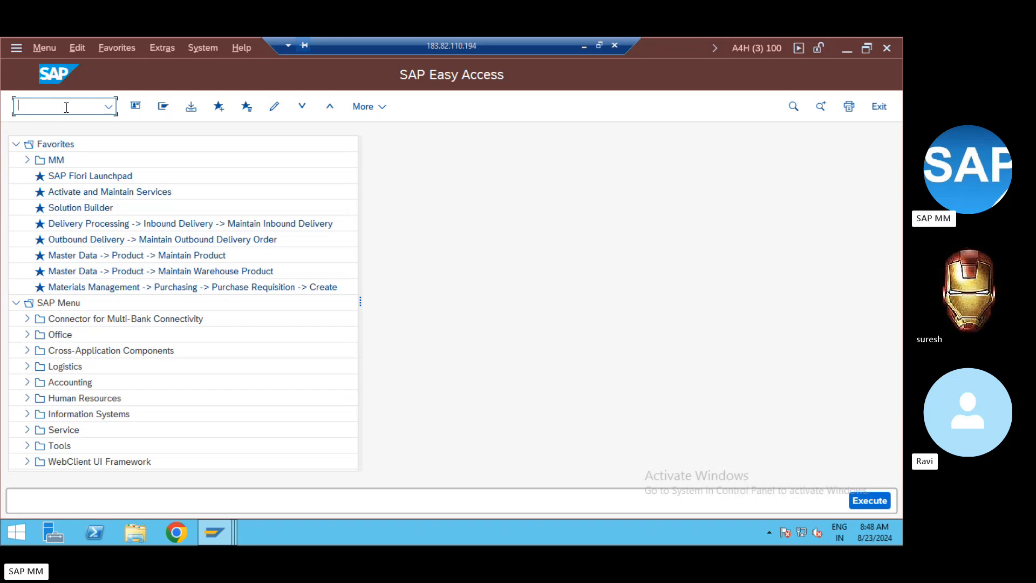
text(se16n)
key(Return)
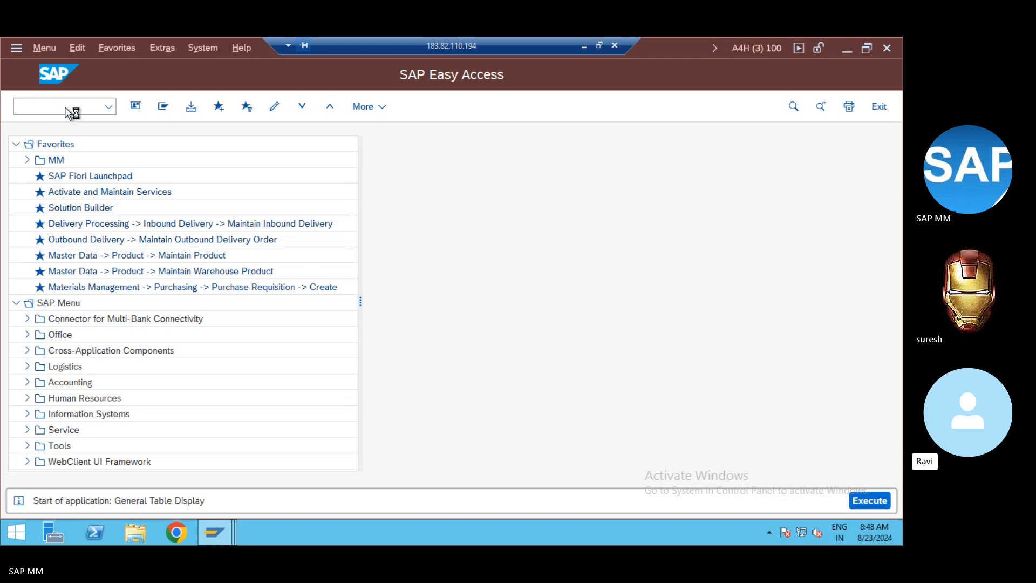
text(ml)
key(BackSpace)
key(BackSpace)
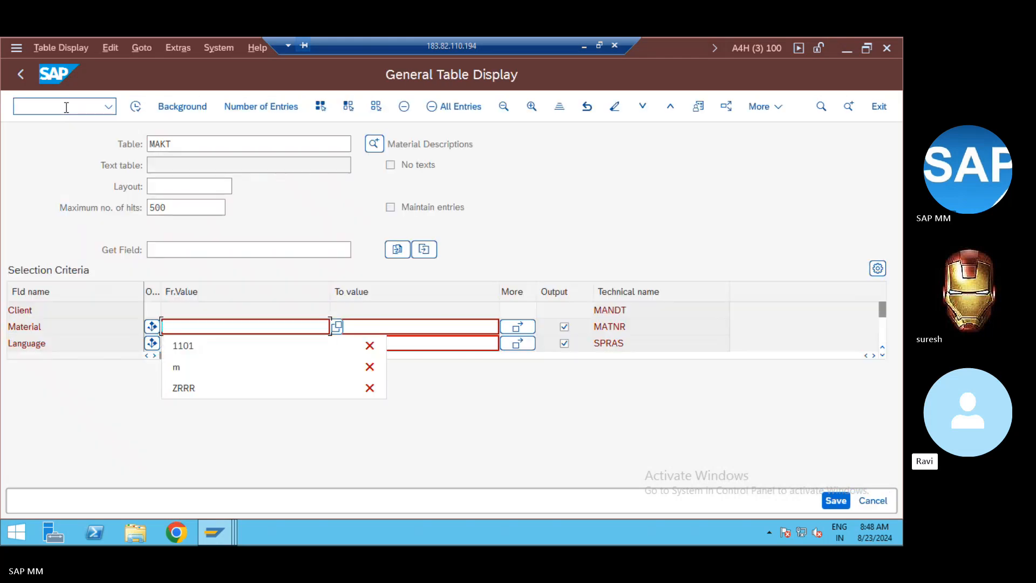
click(181, 142)
key(BackSpace)
key(BackSpace)
key(BackSpace)
key(BackSpace)
text(ml)
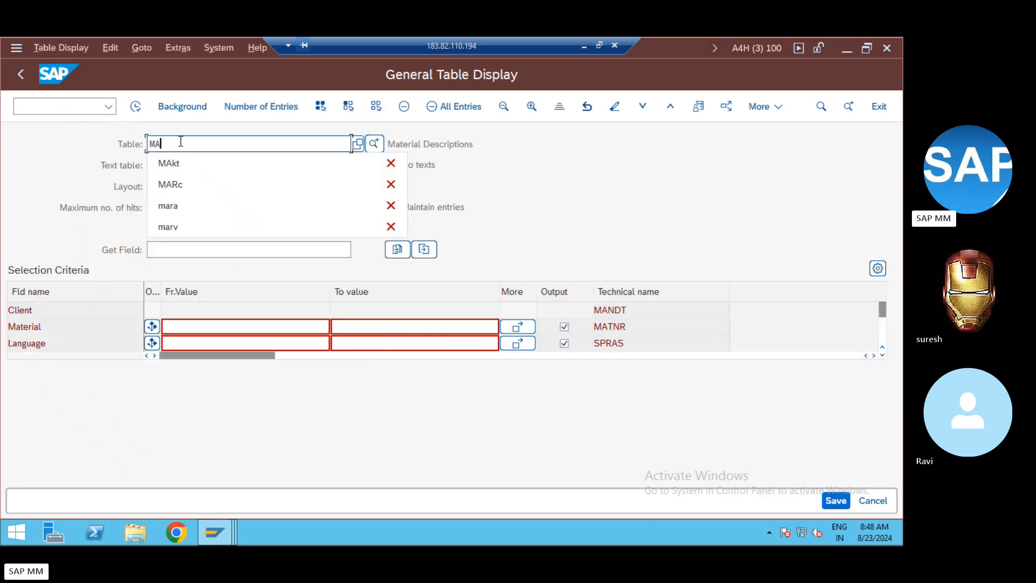
text(hd)
key(Return)
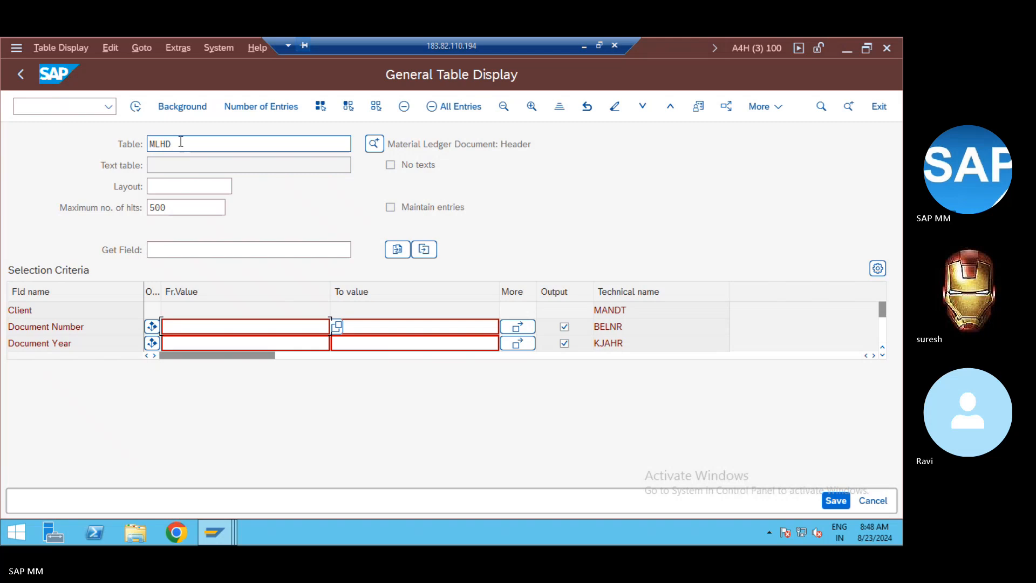
click(63, 107)
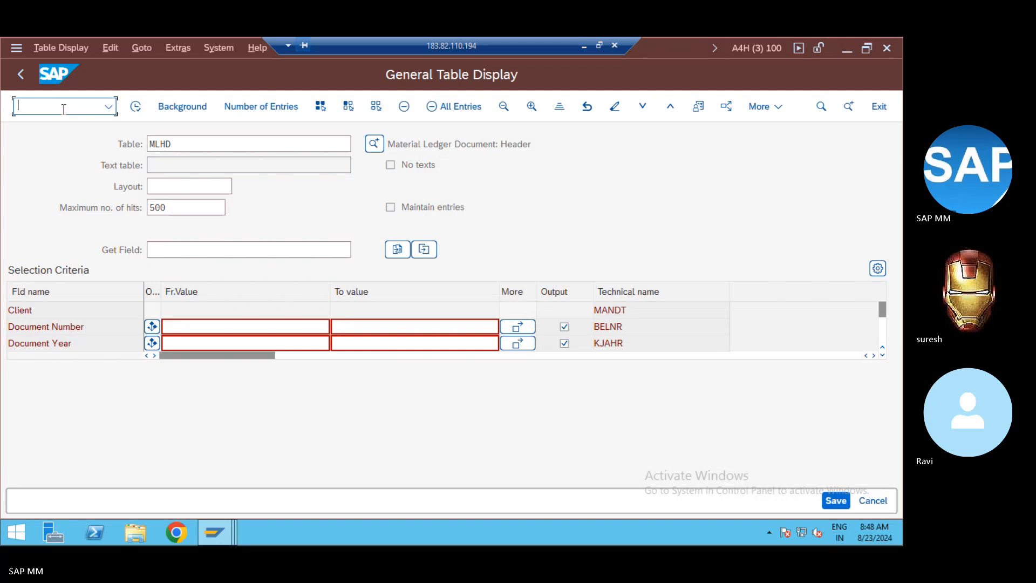
text(/nmm0)
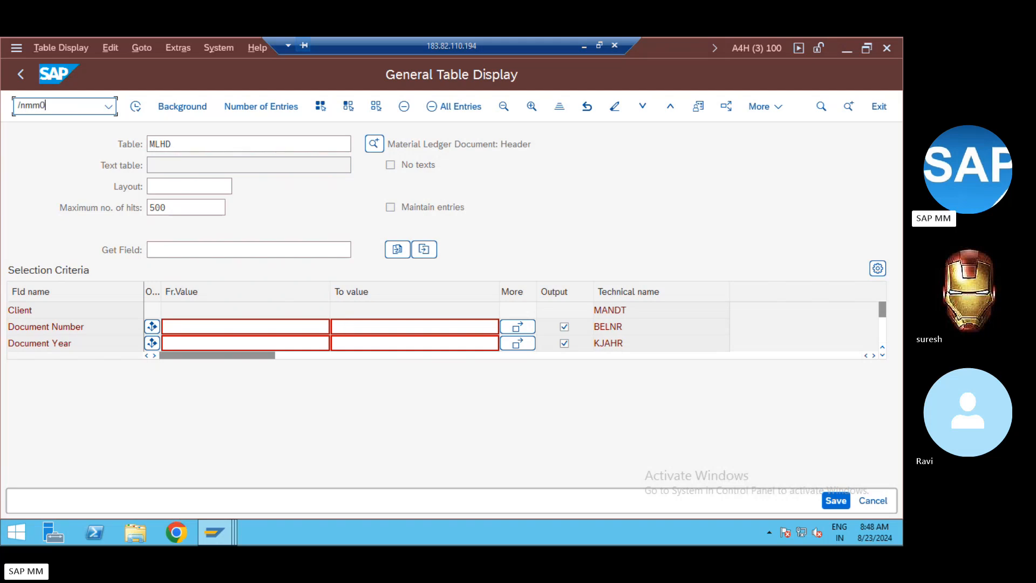
key(BackSpace)
key(BackSpace)
key(BackSpace)
key(BackSpace)
key(BackSpace)
right_click(61, 101)
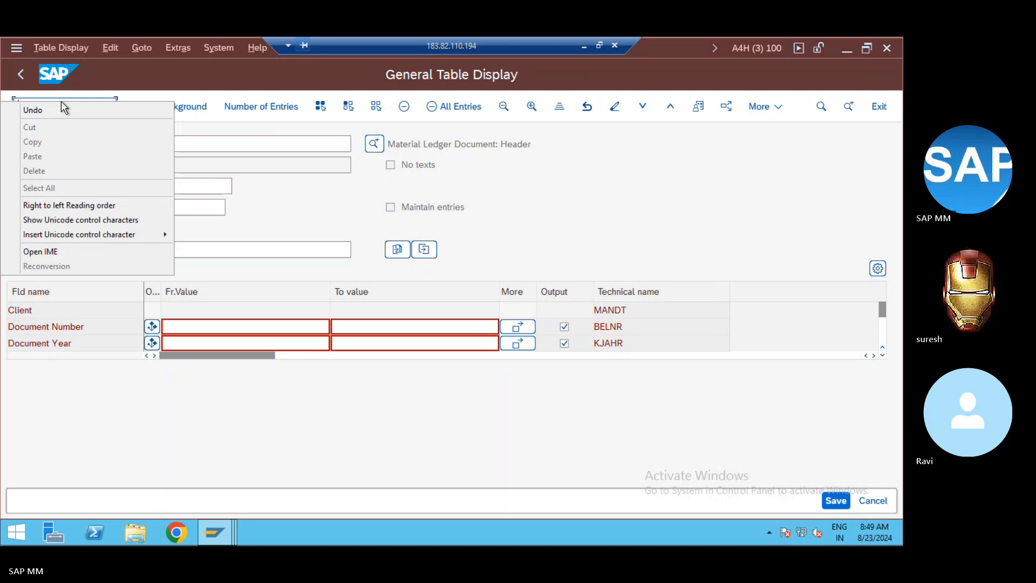
click(61, 102)
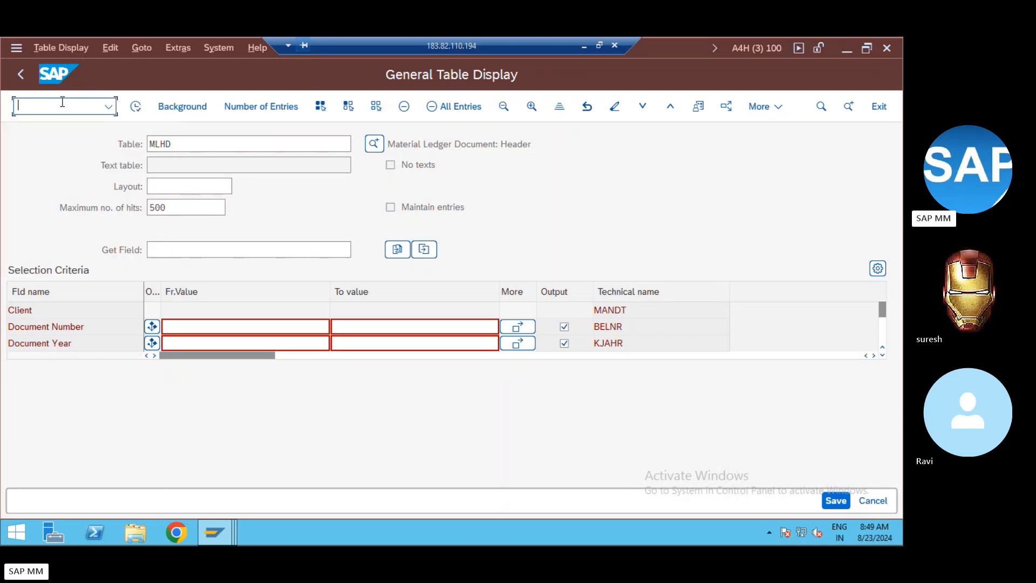
text(/n)
key(Return)
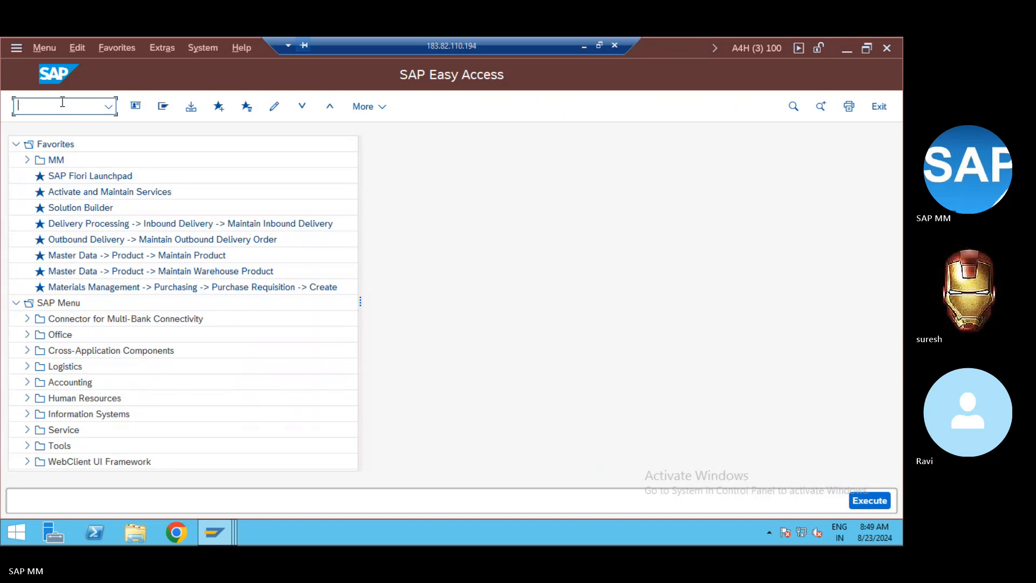
text(c)
key(BackSpace)
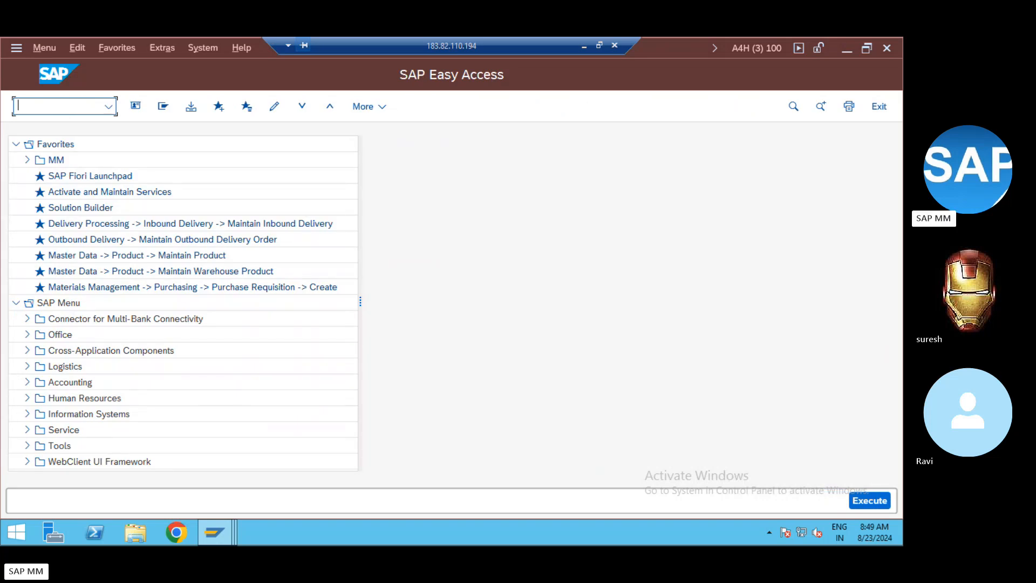
text(c)
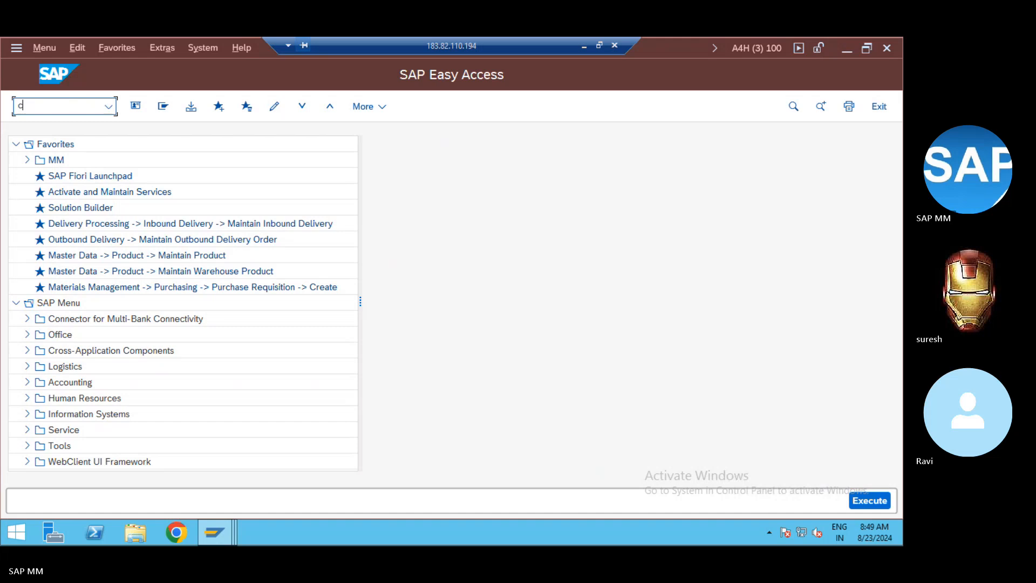
text(kml)
key(BackSpace)
text(lcp)
key(Return)
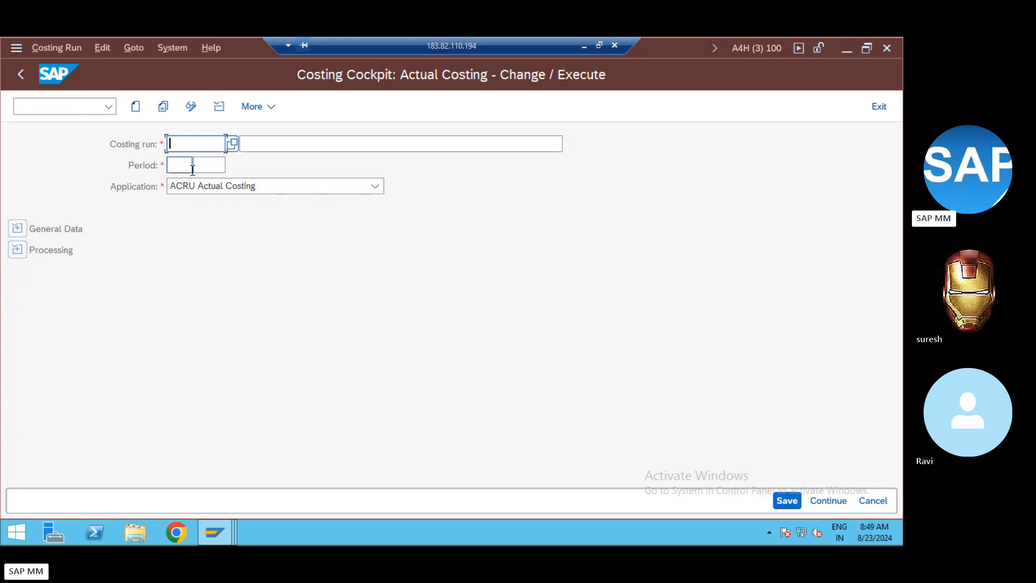
click(67, 108)
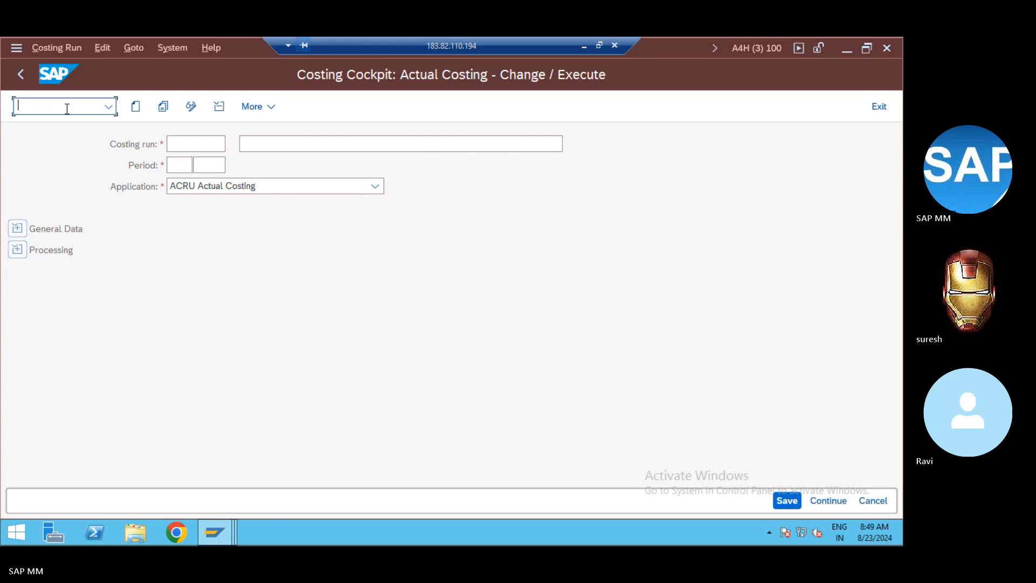
text(/n)
key(Return)
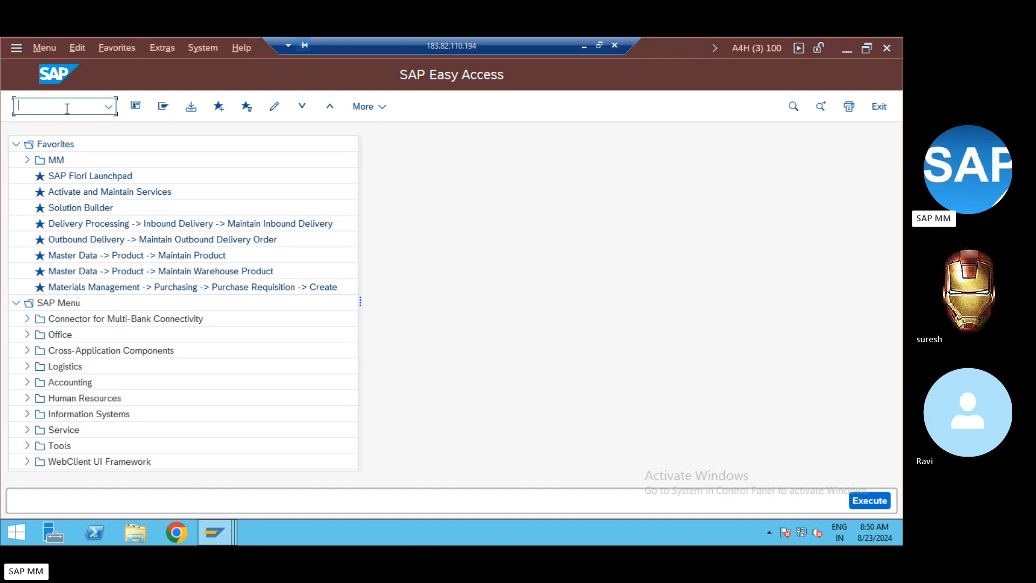
Step: Set aside the Remote Desktop session and mute the microphone in the SAP MM_2024_July Skype call
click(585, 45)
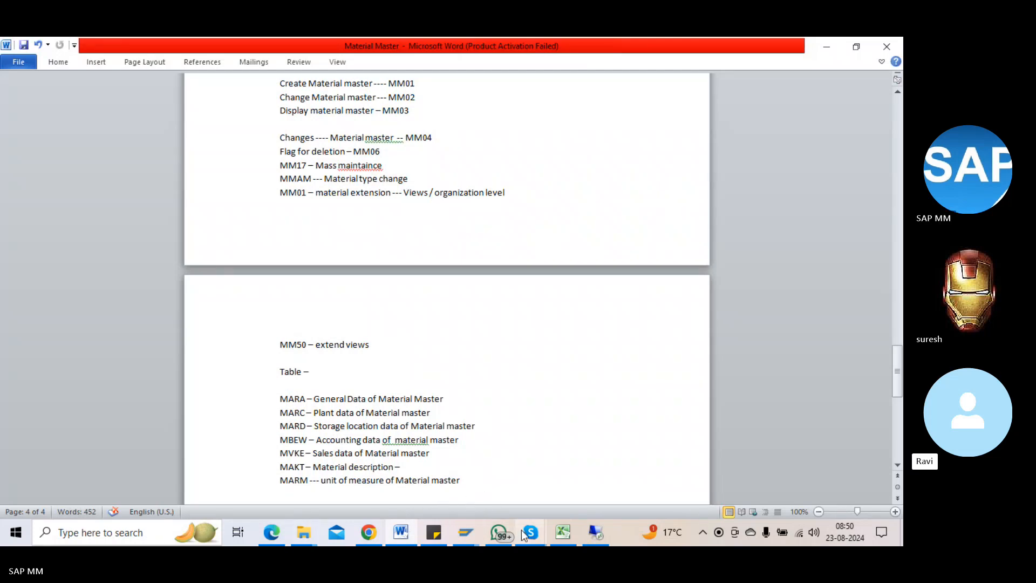
mouse_move(532, 533)
click(475, 486)
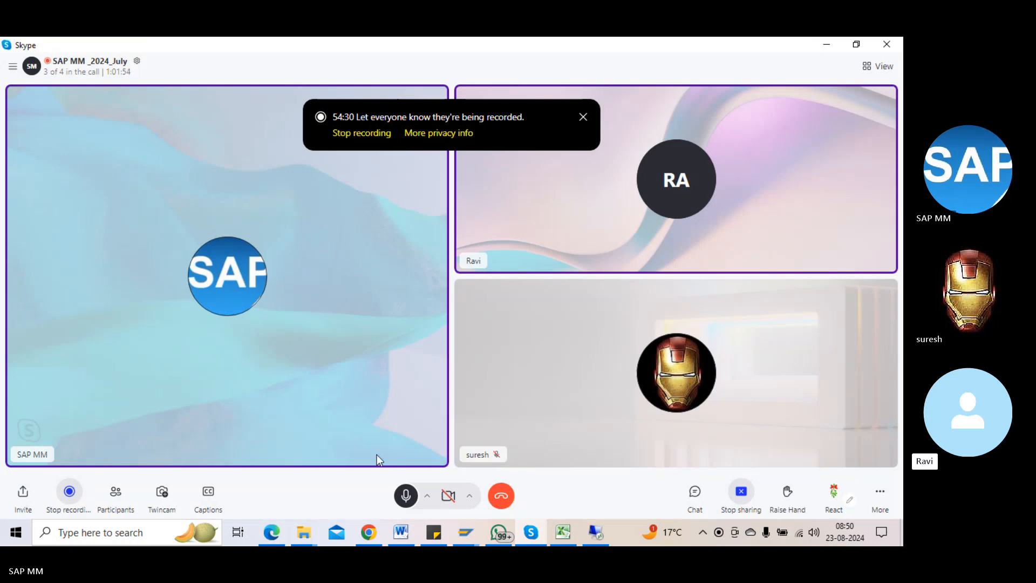
click(406, 495)
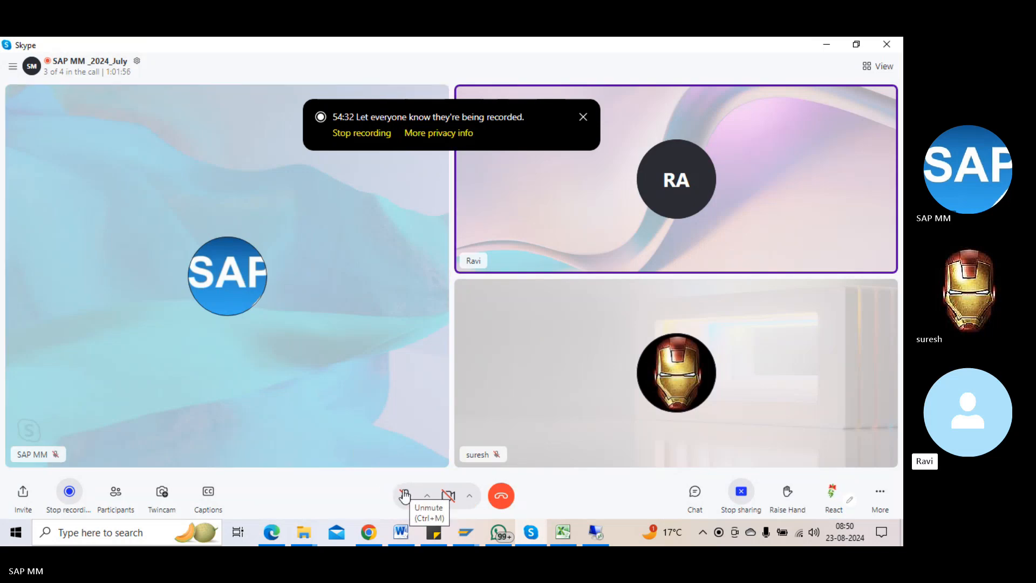